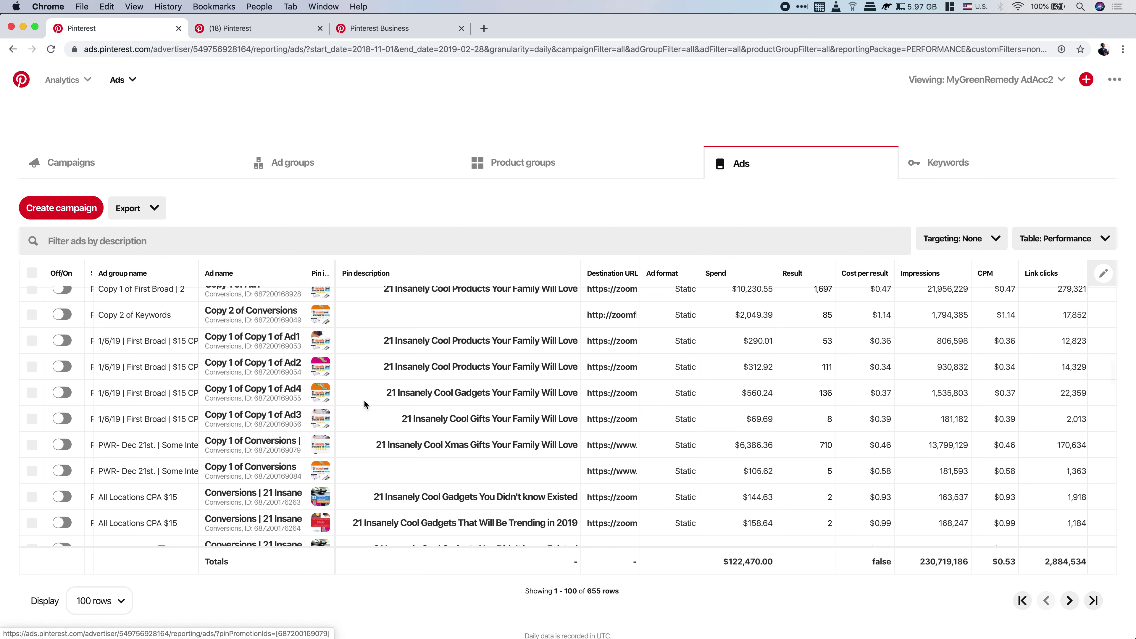
- Examine spend, results and cost per result of the individual ads in the ads performance table
scroll(365, 398, down, 3)
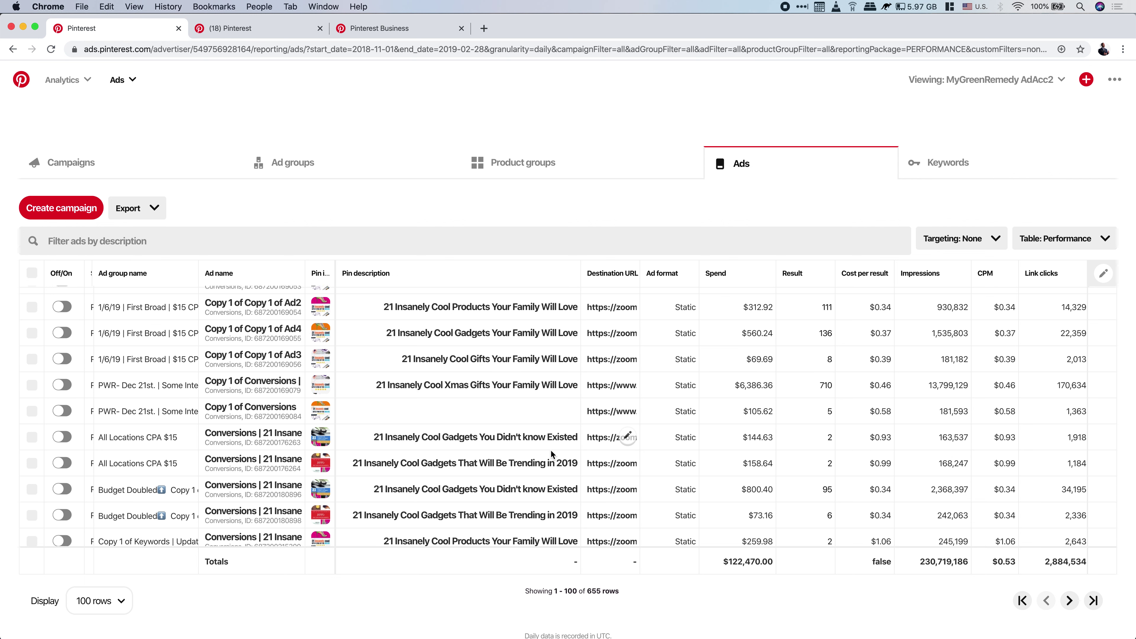
scroll(365, 442, down, 3)
scroll(723, 399, up, 1)
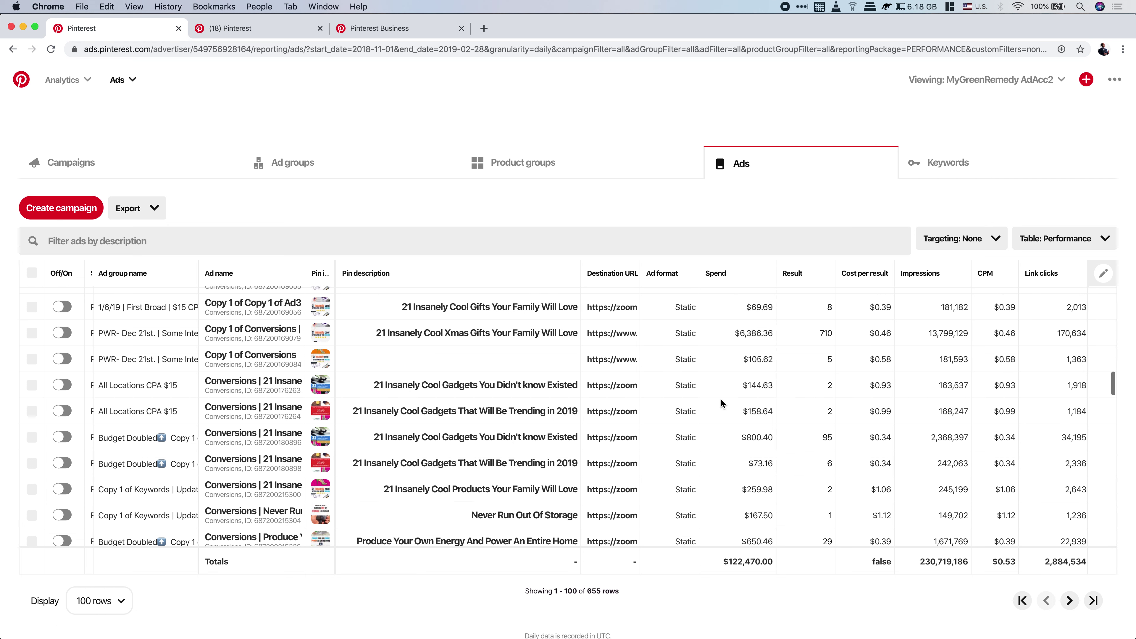
scroll(728, 396, up, 2)
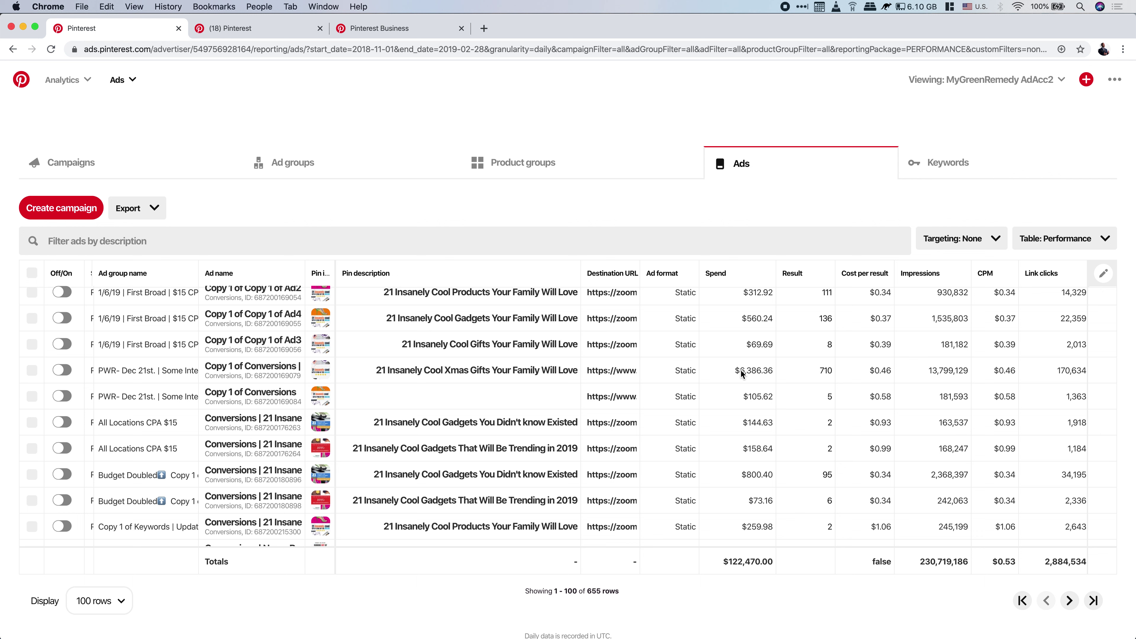
scroll(751, 375, up, 1)
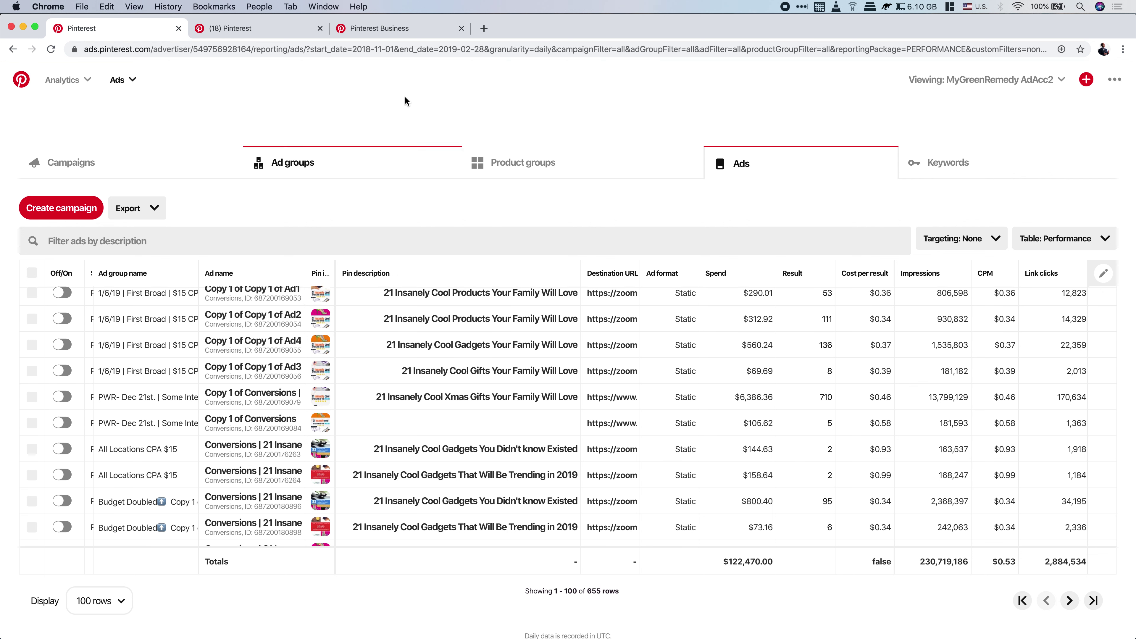
- Open the Pinterest Business site and review its address and audience statistics
click(283, 34)
click(383, 33)
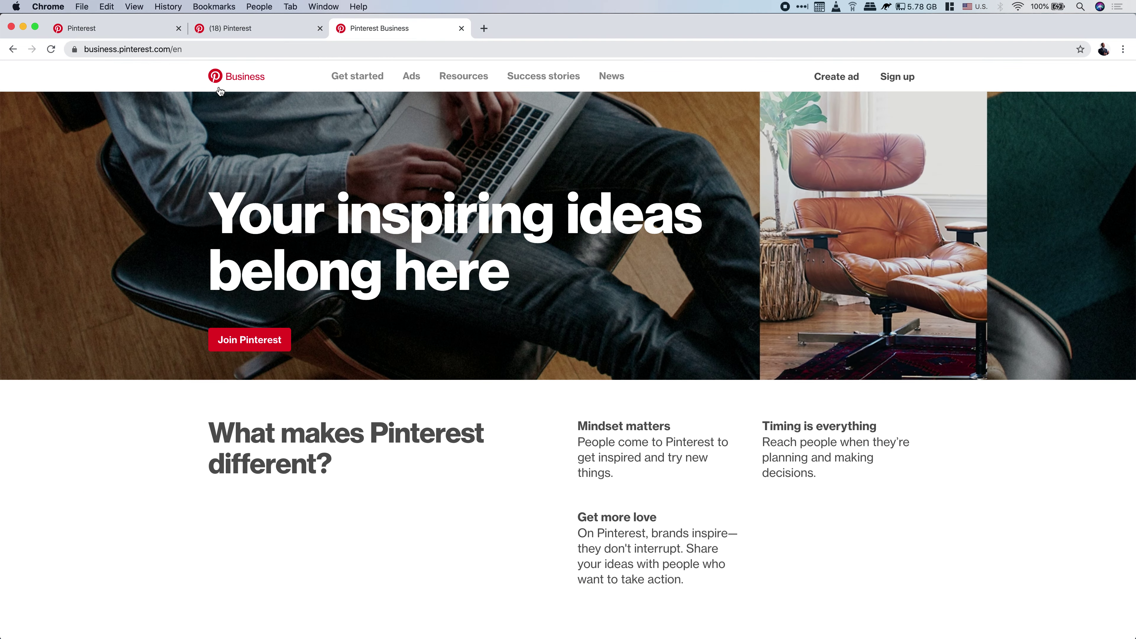
click(130, 51)
click(194, 49)
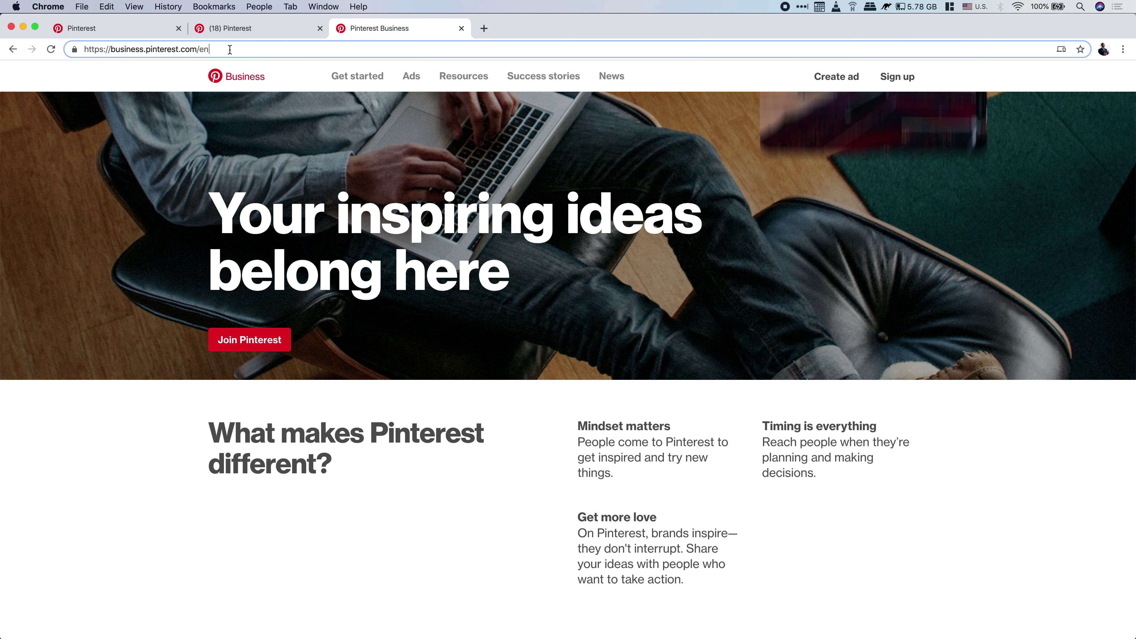
scroll(569, 365, down, 10)
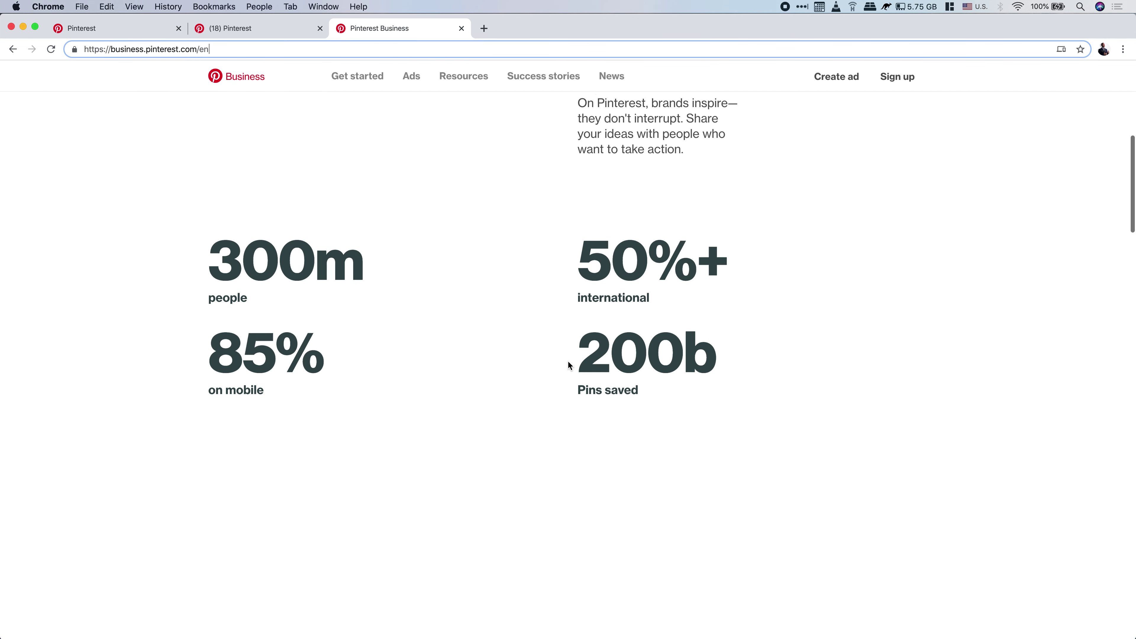
scroll(569, 365, up, 8)
scroll(568, 365, up, 4)
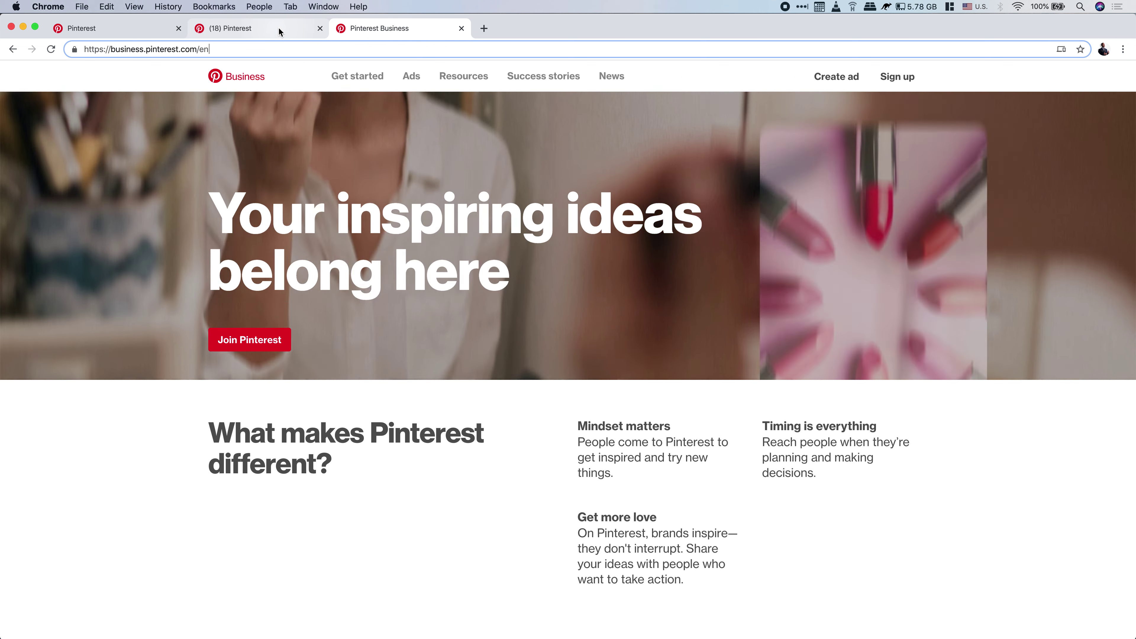
- Compare the Pinterest Business page with the Zoom Flux home feed and examine the kinds of pins the feed suggests
click(280, 31)
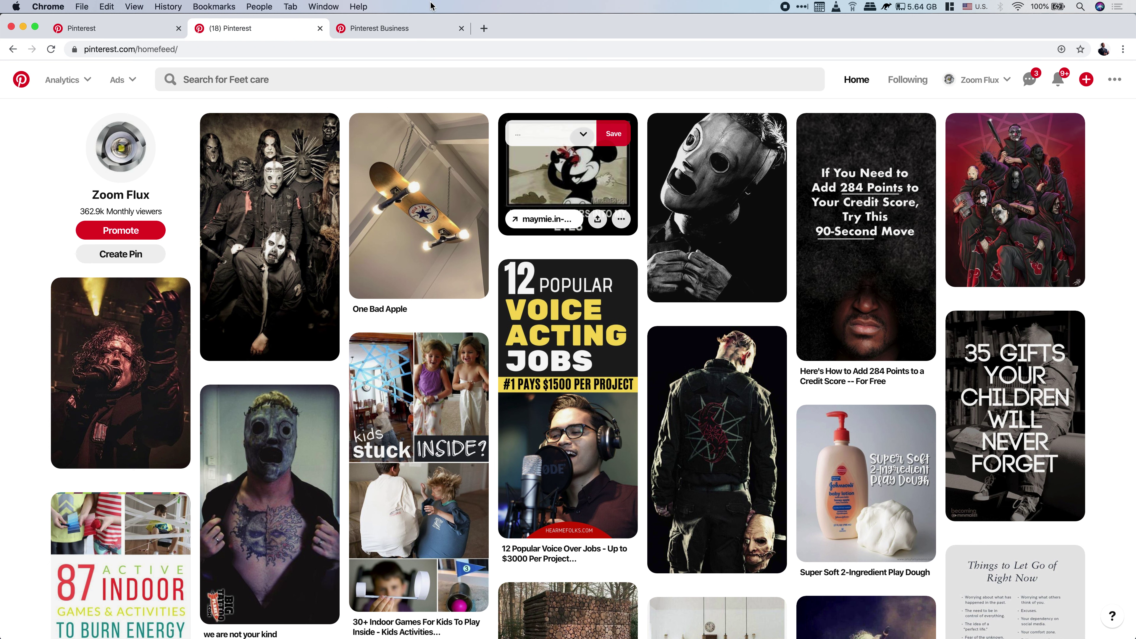
click(393, 28)
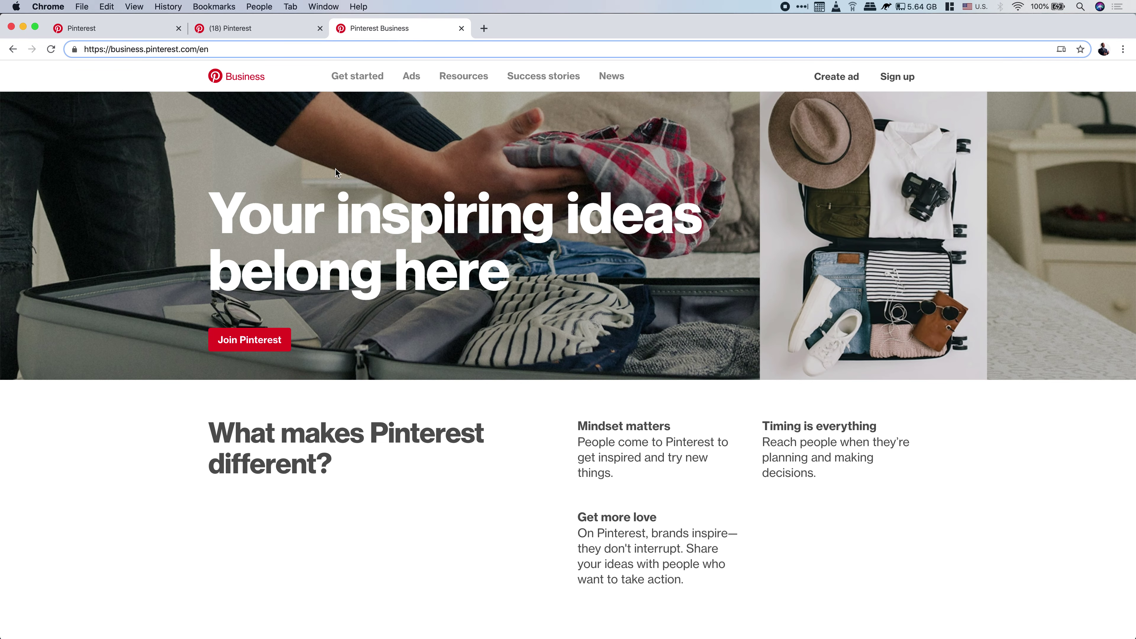
click(238, 35)
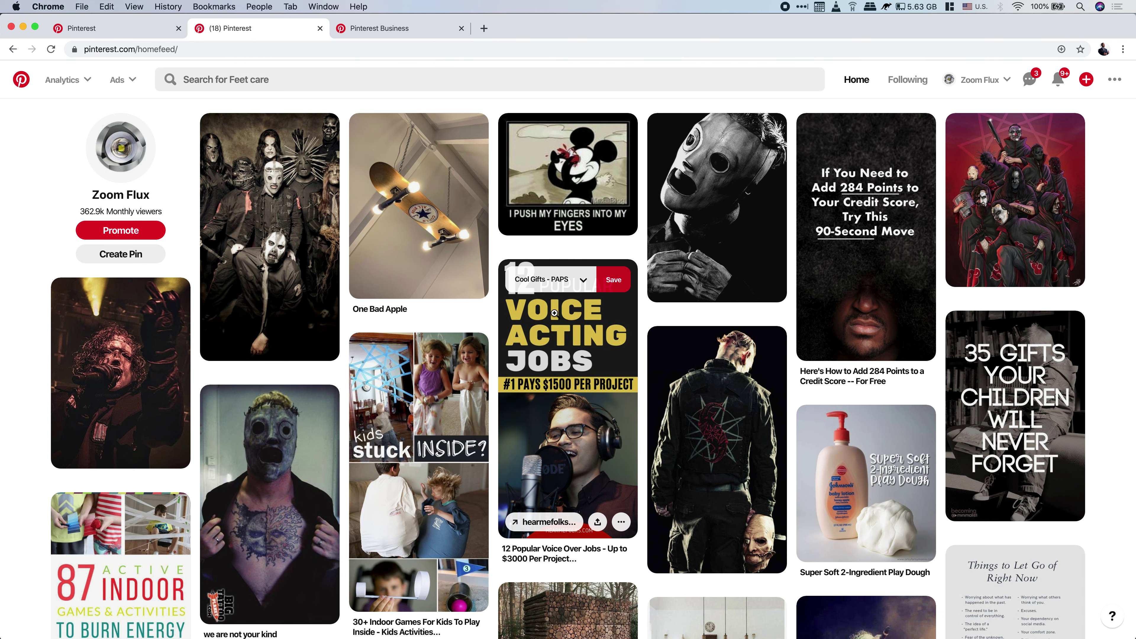
scroll(555, 313, down, 5)
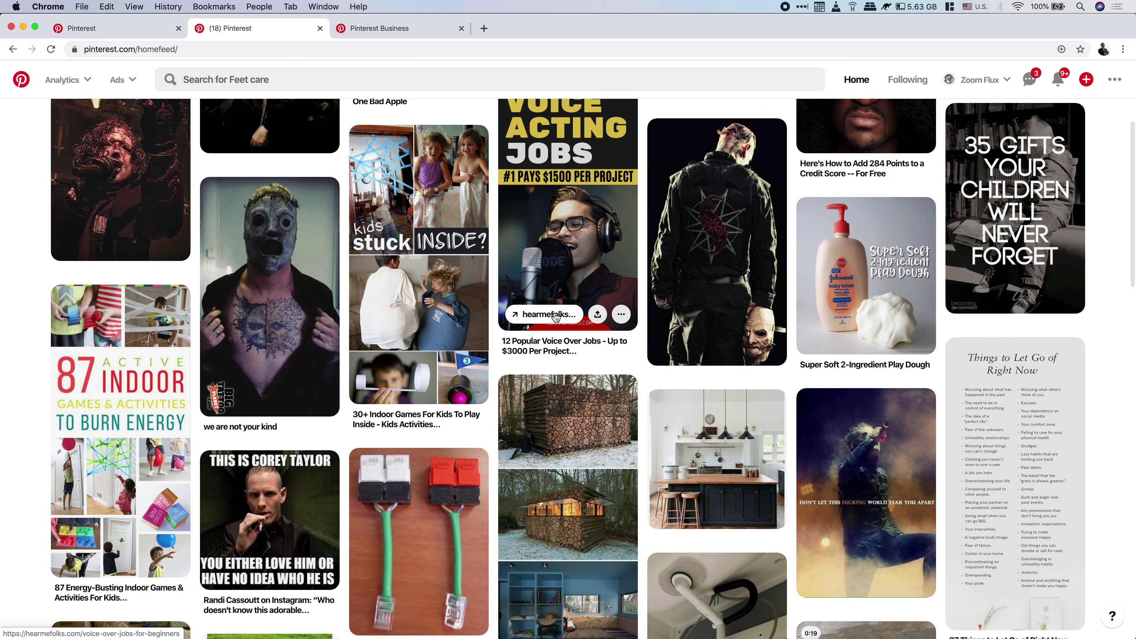
scroll(554, 315, up, 5)
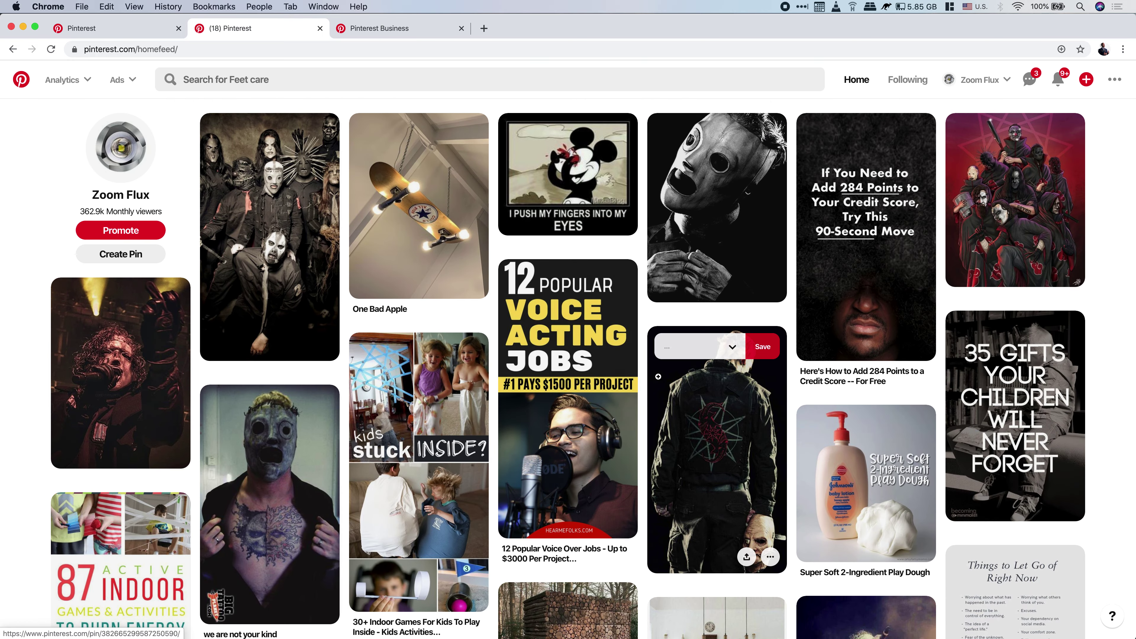
scroll(658, 377, down, 2)
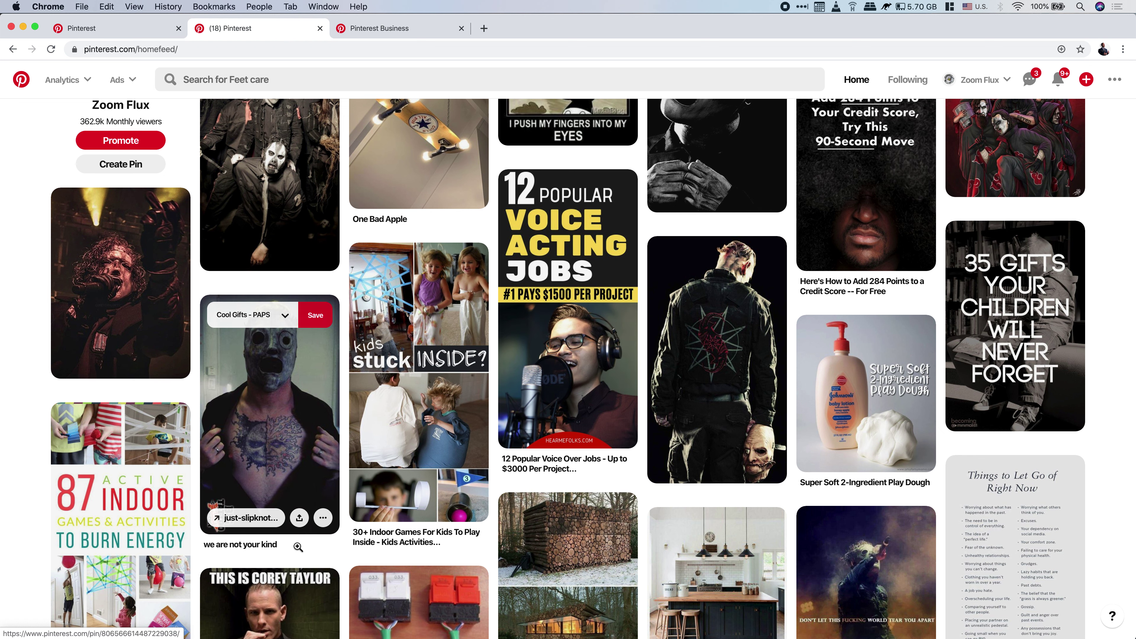
scroll(298, 546, down, 3)
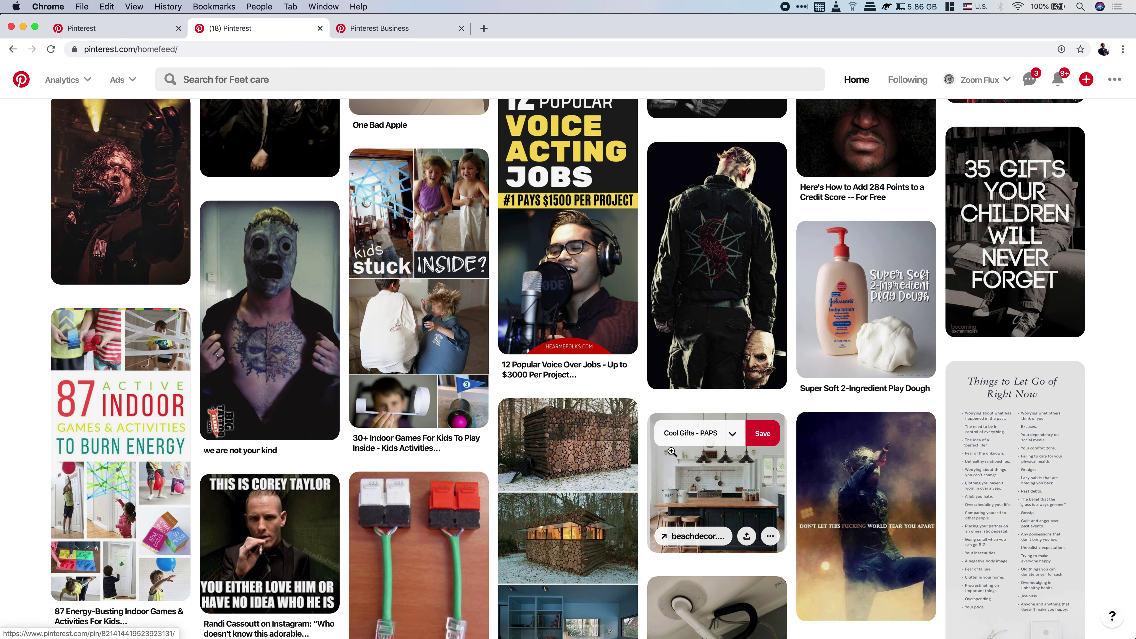
scroll(671, 452, down, 4)
scroll(671, 452, up, 7)
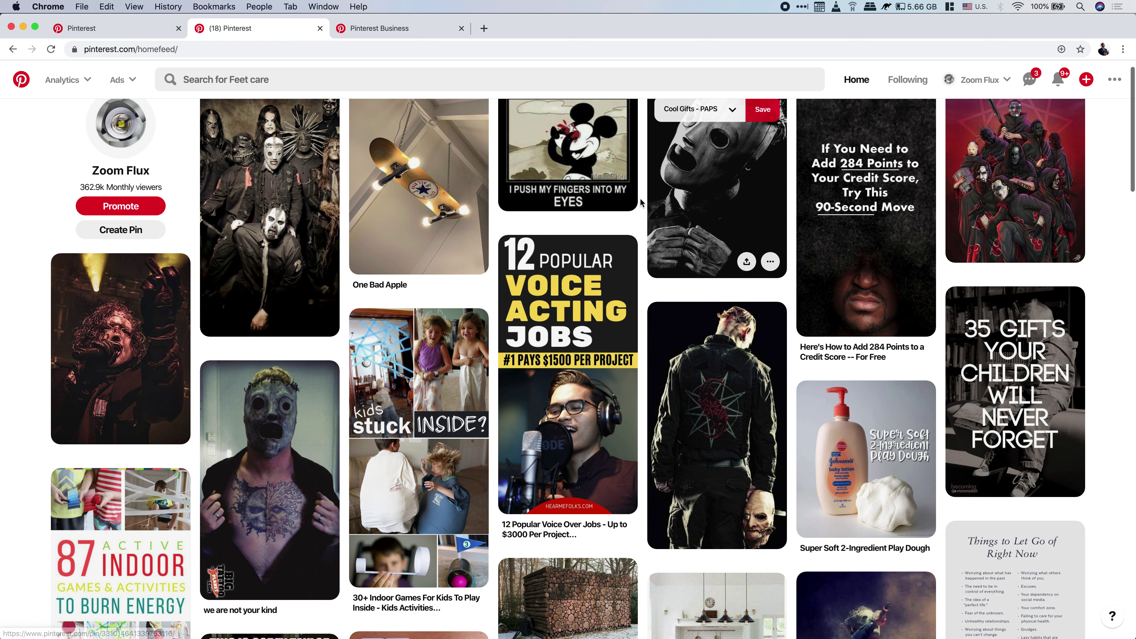
scroll(567, 179, up, 1)
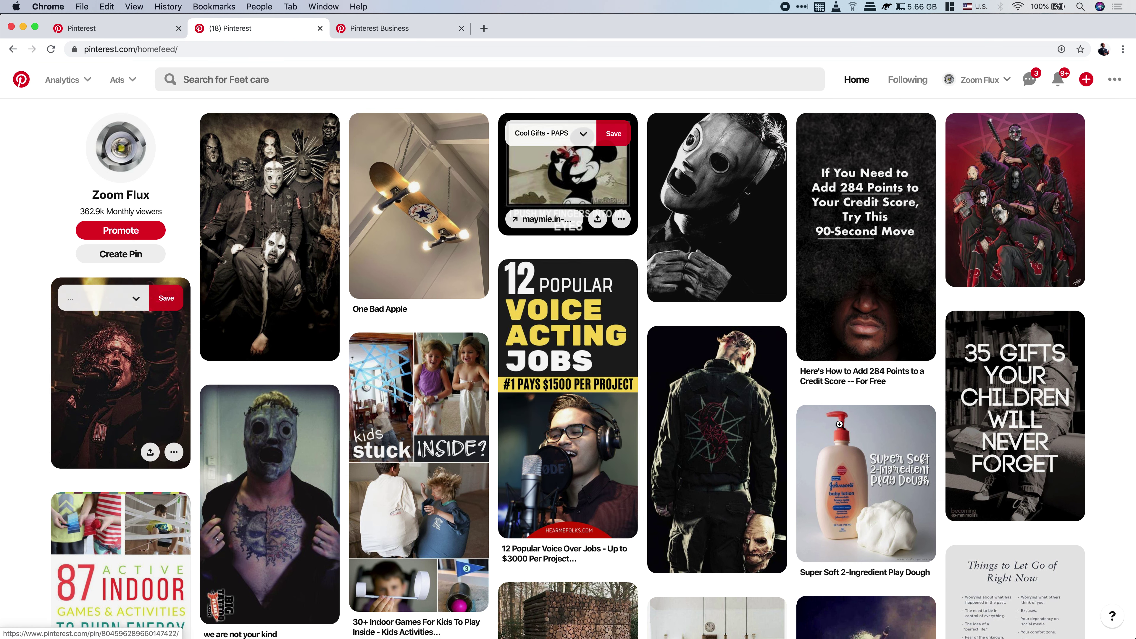
scroll(865, 470, down, 2)
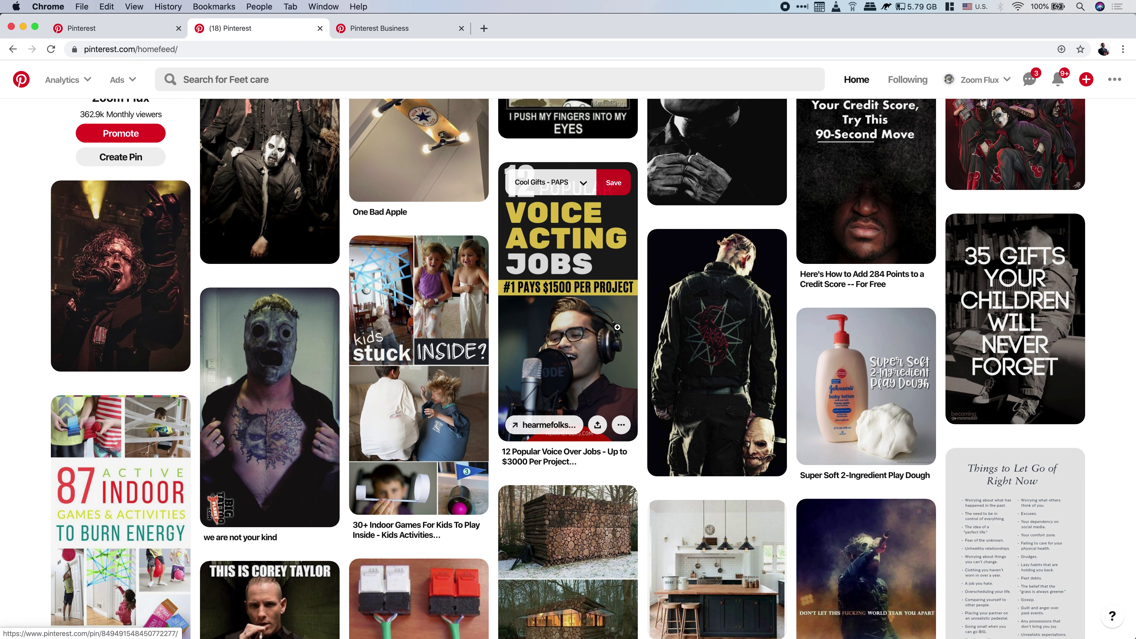
scroll(617, 327, down, 6)
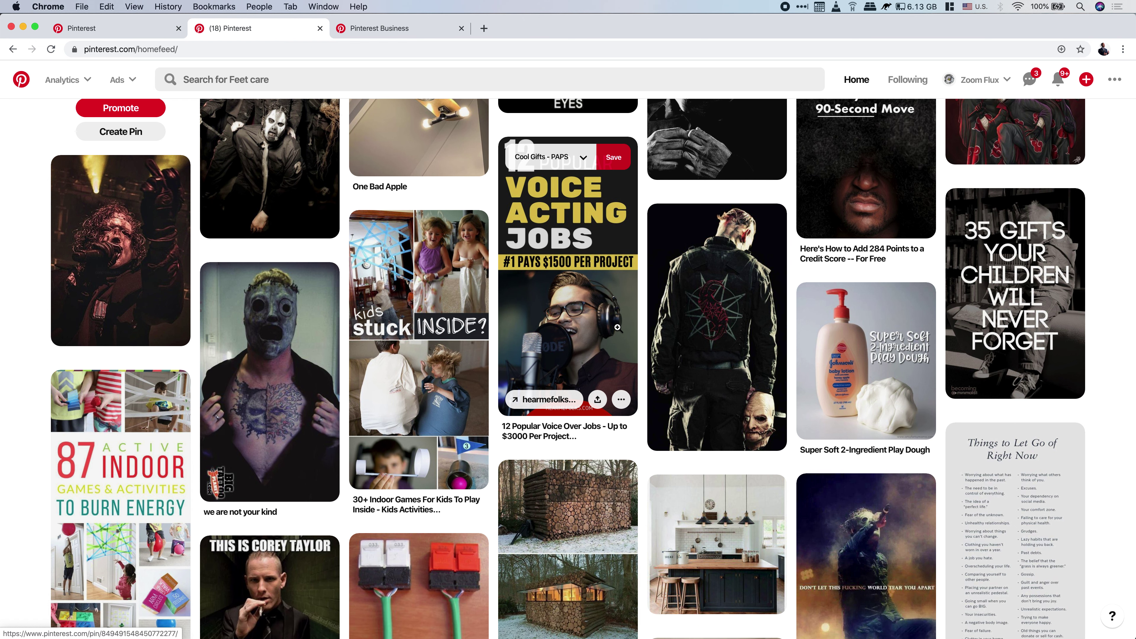
scroll(617, 327, up, 8)
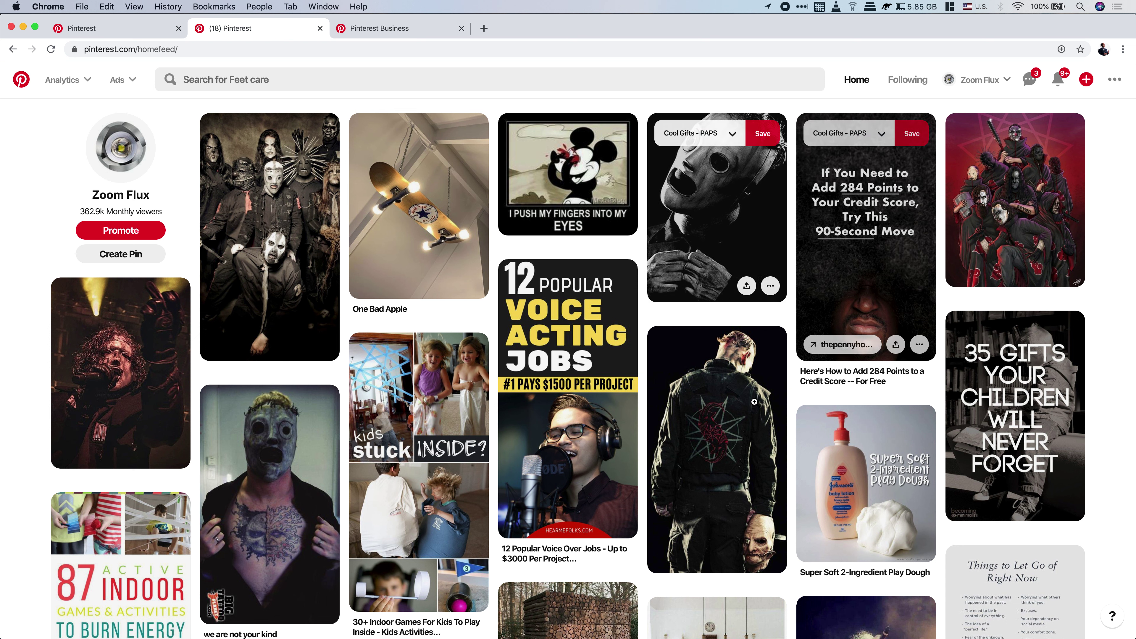
- Search Pinterest for "cool products"
click(292, 82)
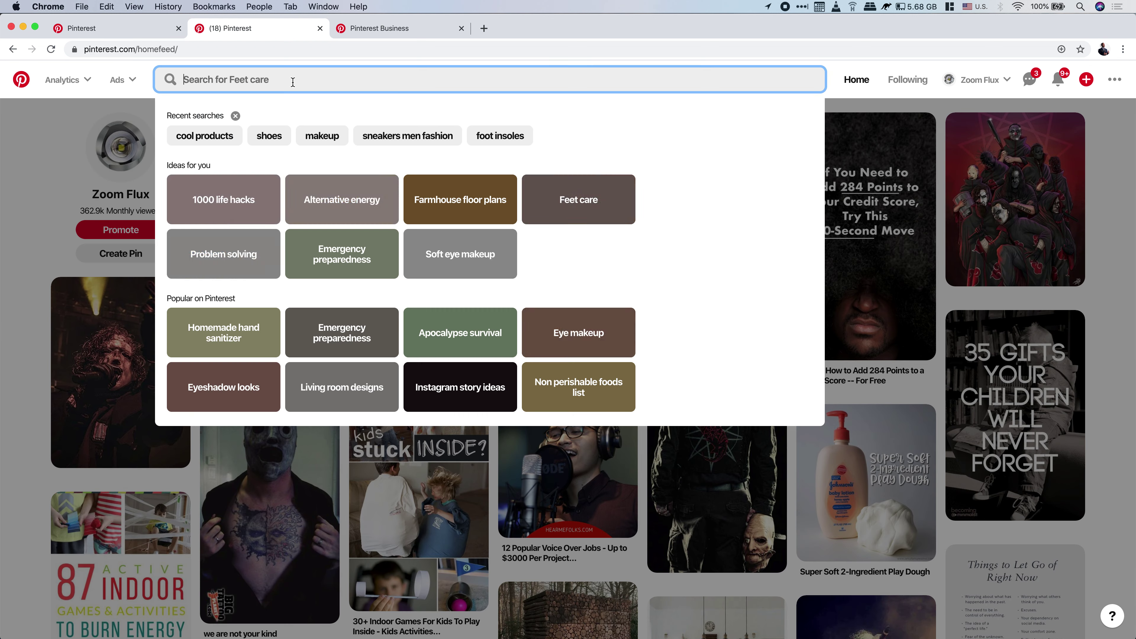
text(cool prod)
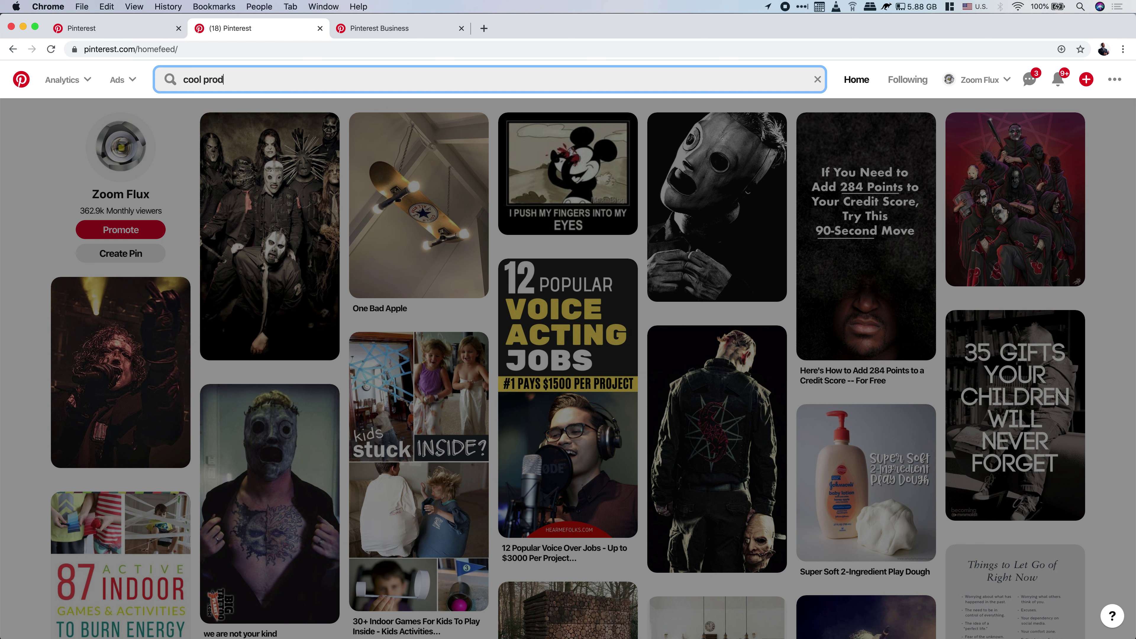
text(ucts)
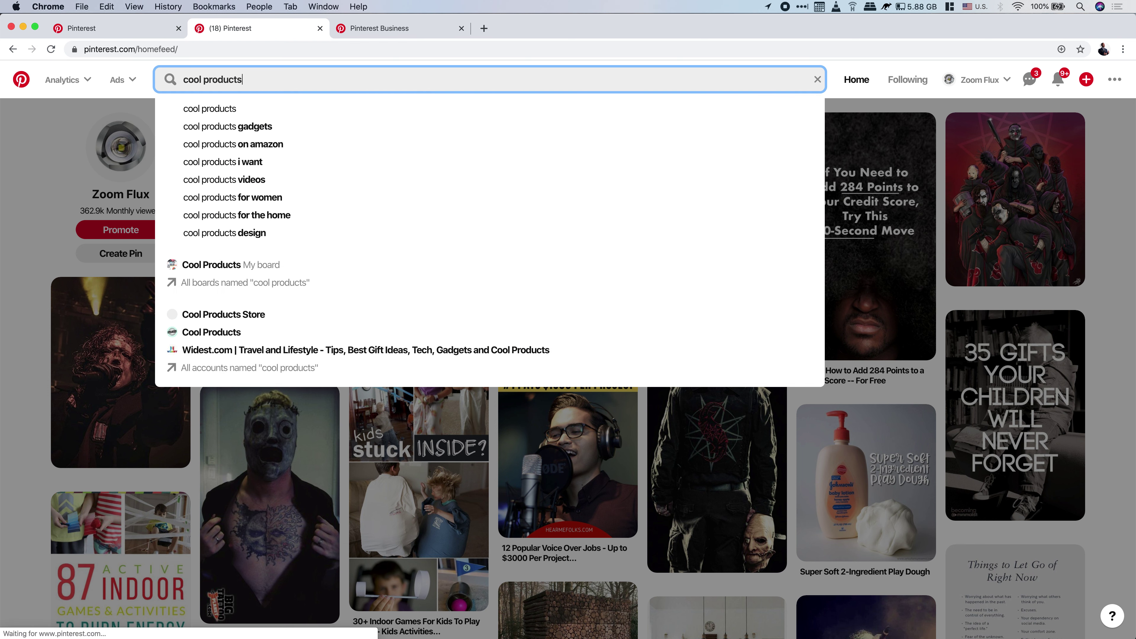
key(Return)
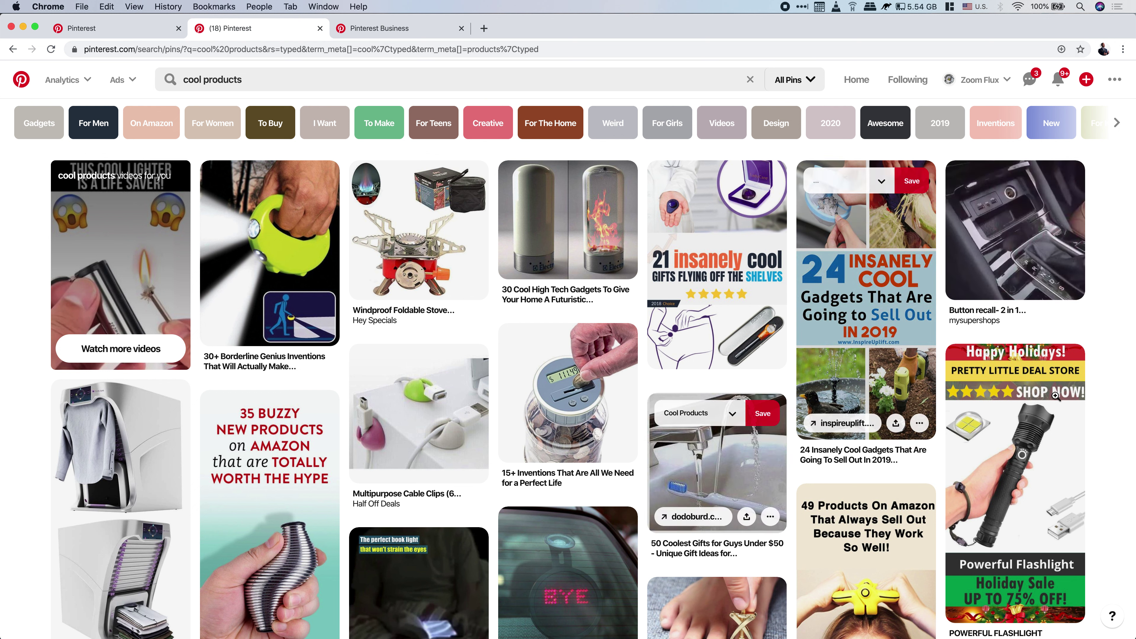
- Examine the pins in the cool products results, including the zoomflux.com "21 insanely cool gifts" pin, for product and design styles
mouse_move(711, 233)
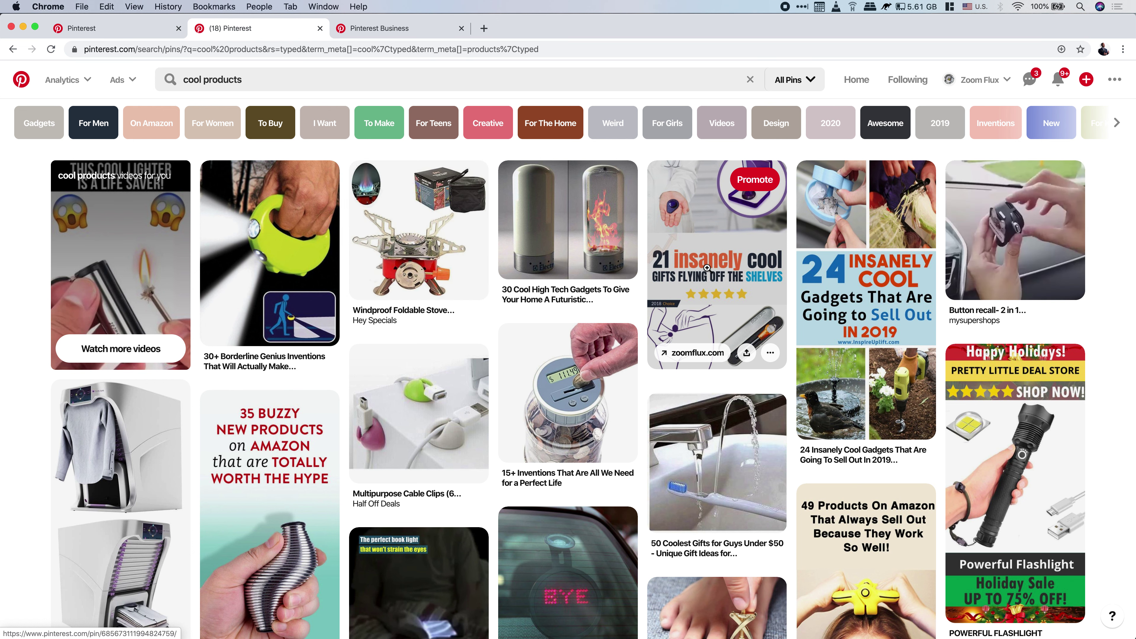
scroll(707, 268, down, 5)
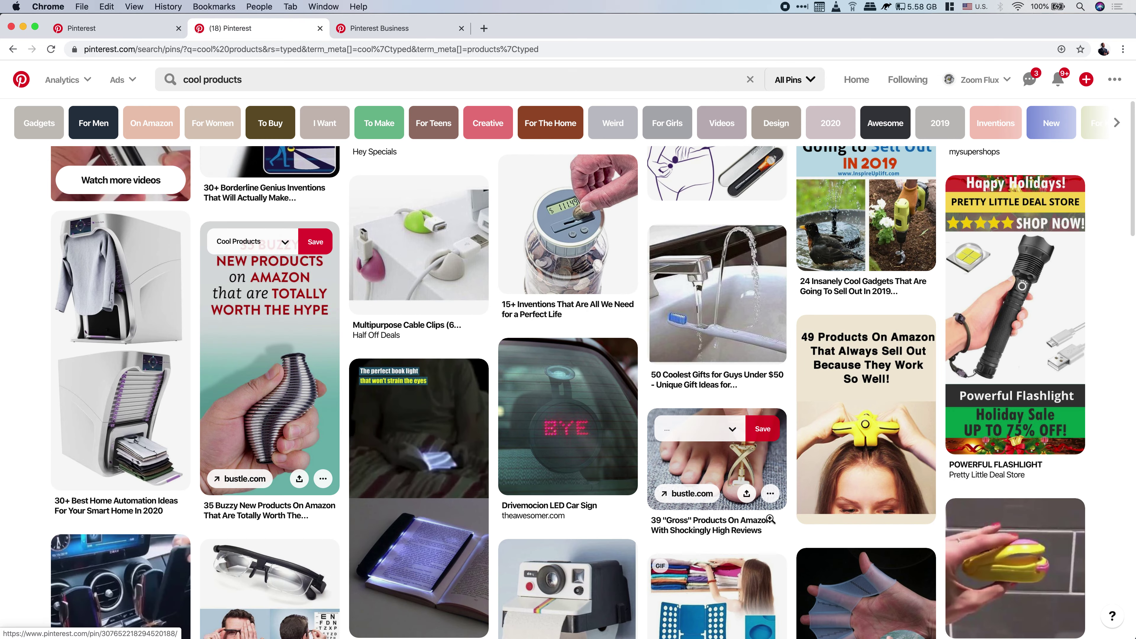
scroll(770, 519, down, 5)
scroll(770, 519, down, 5)
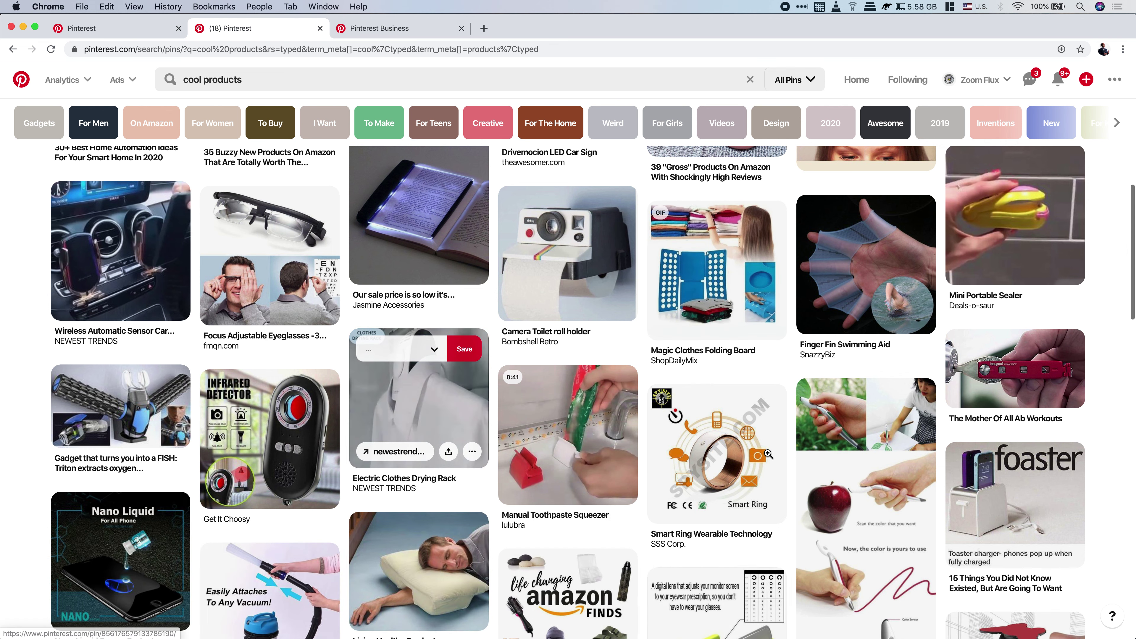
scroll(761, 448, down, 7)
scroll(768, 453, down, 1)
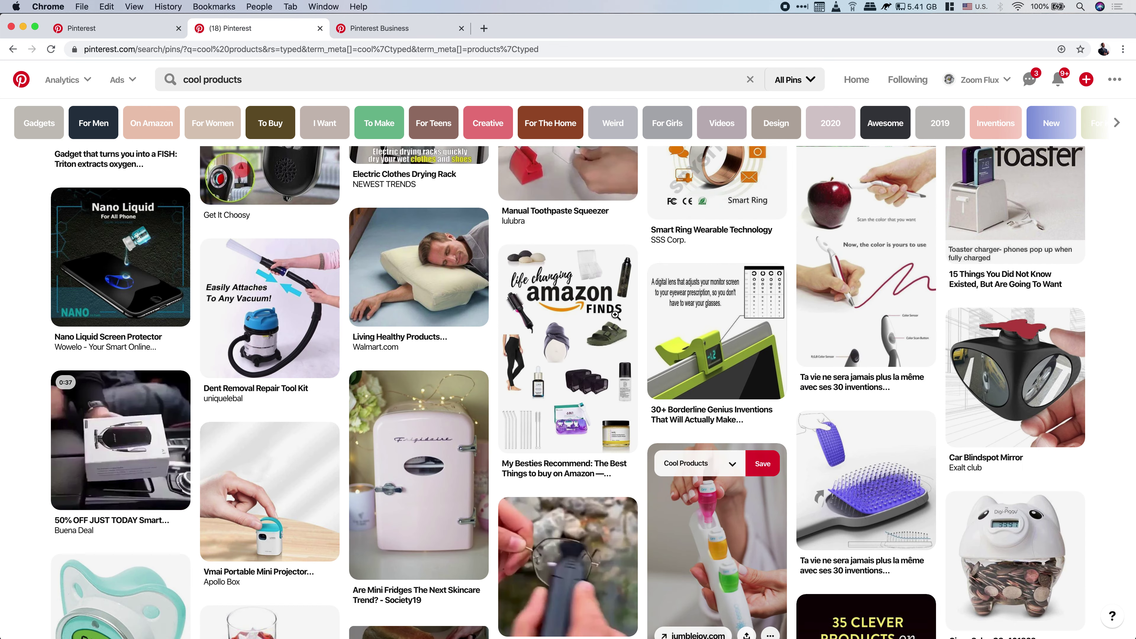
scroll(790, 482, down, 12)
scroll(676, 391, down, 1)
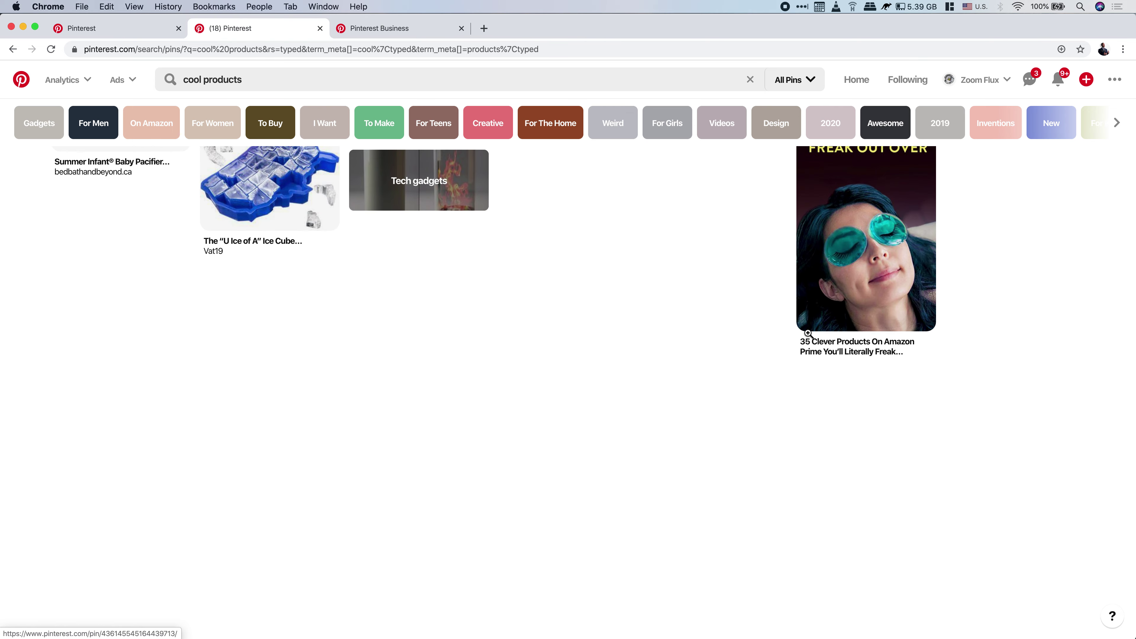
scroll(667, 296, up, 10)
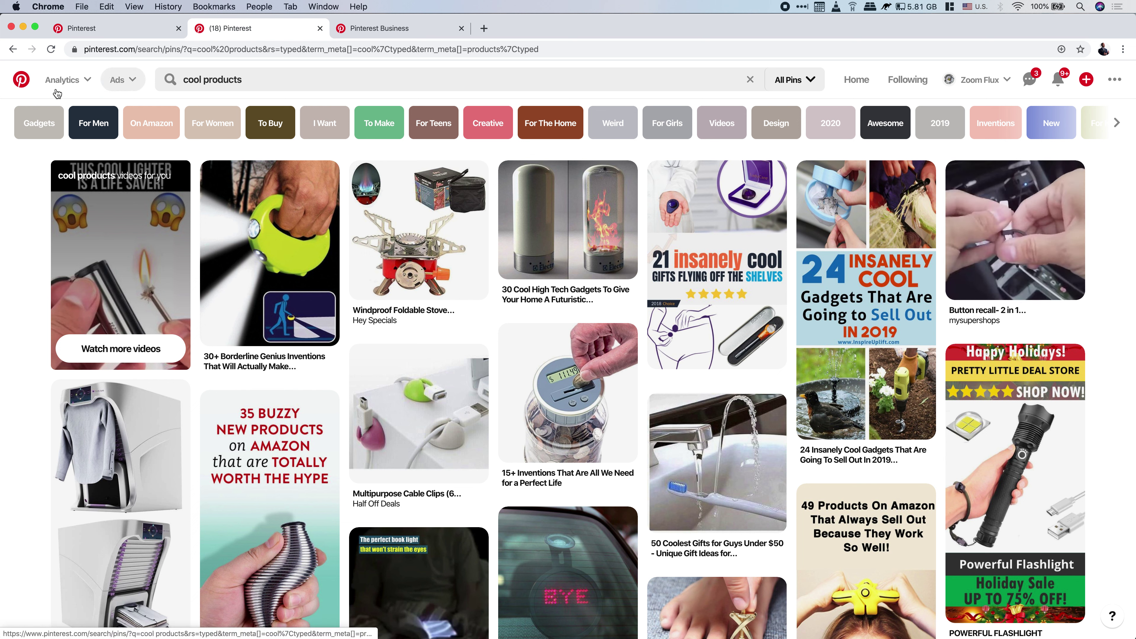
- Open the Ads Reporting page from the search results and bring up the ad account selection for My Green Remedy
click(136, 87)
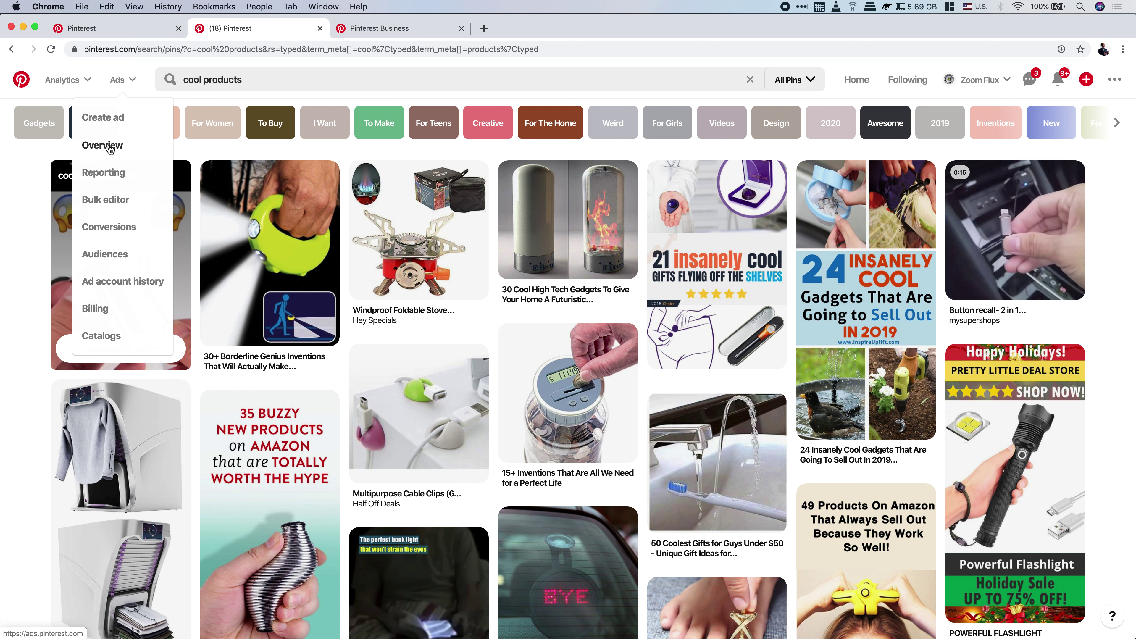
click(110, 174)
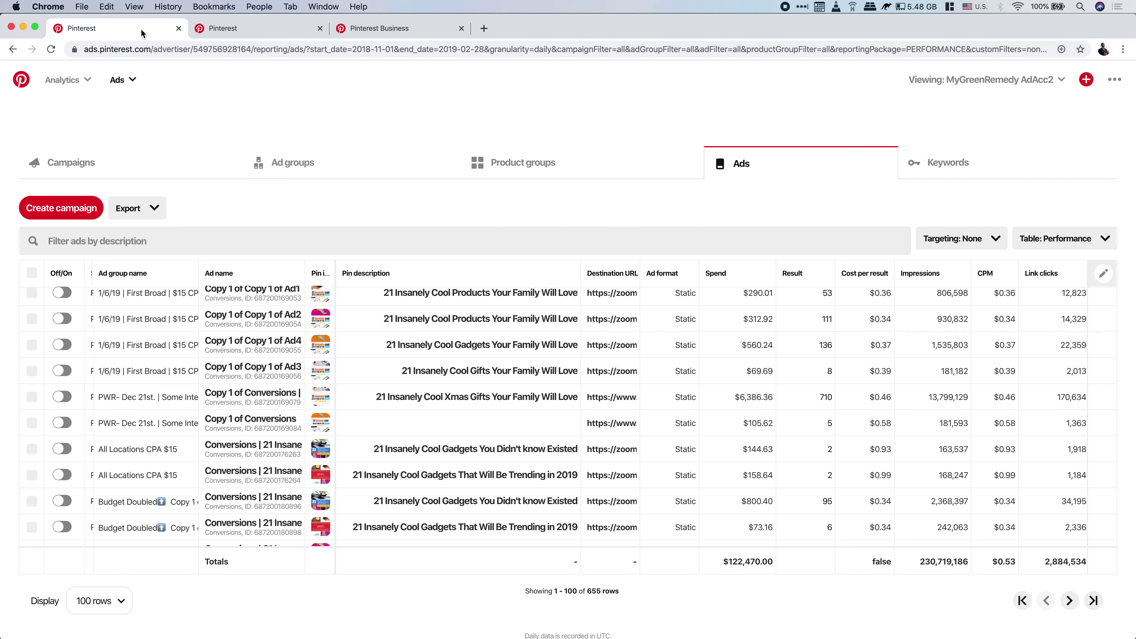
click(280, 28)
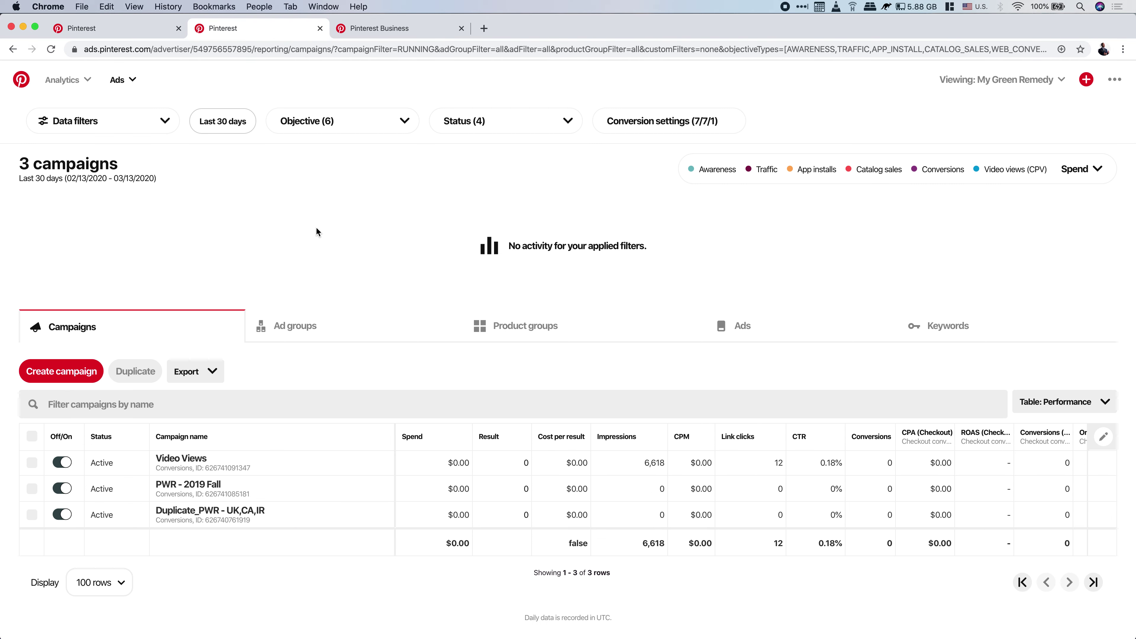
click(1002, 79)
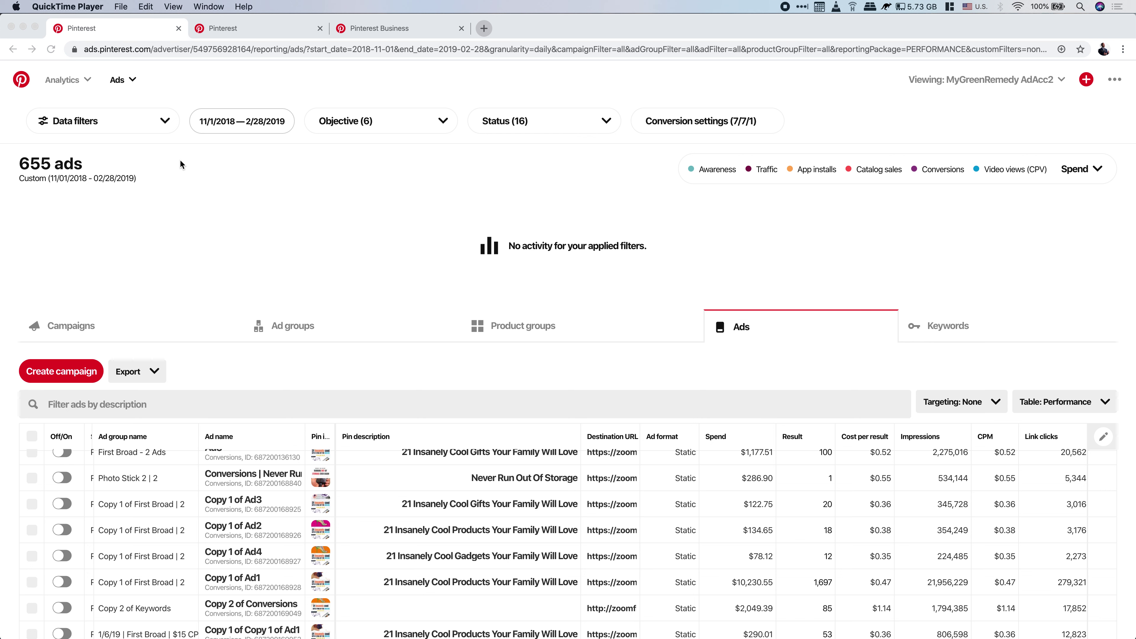
- Narrow the Pin description column in the ads table and preview the pin images of Copy 1 of Ad2 and Copy 1 of Ad4
scroll(329, 222, down, 5)
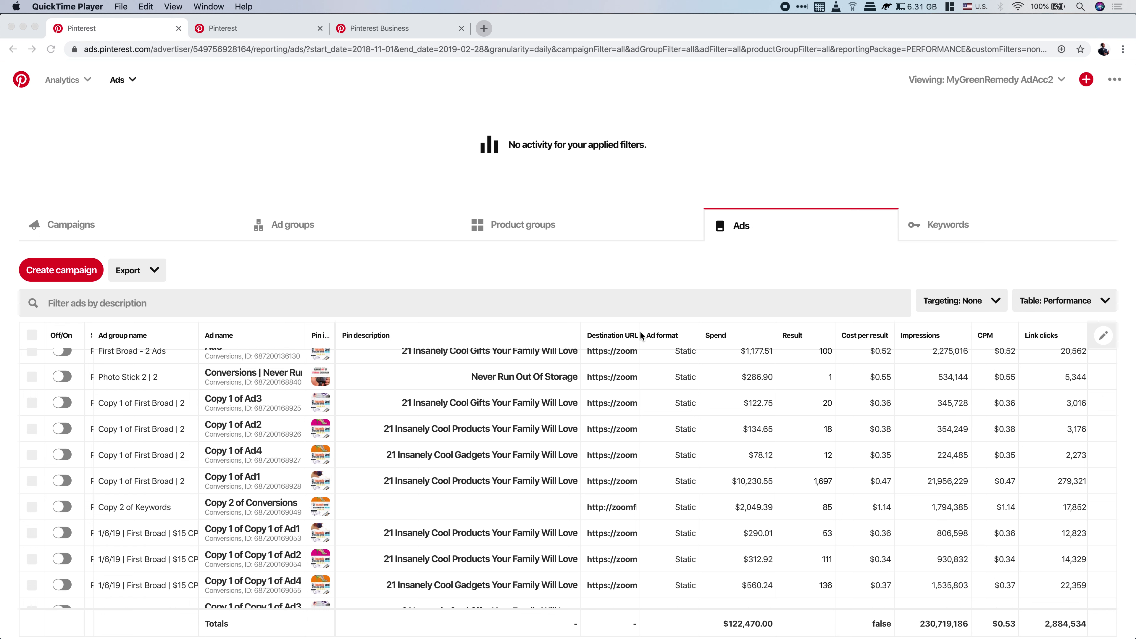
click(580, 337)
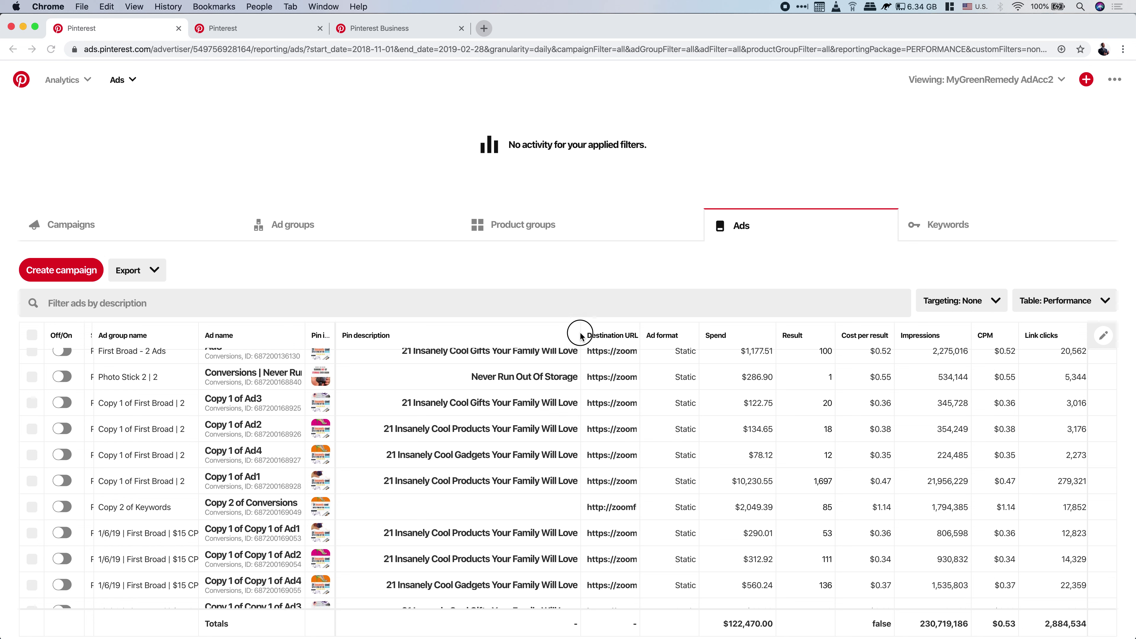
drag(579, 335, 548, 336)
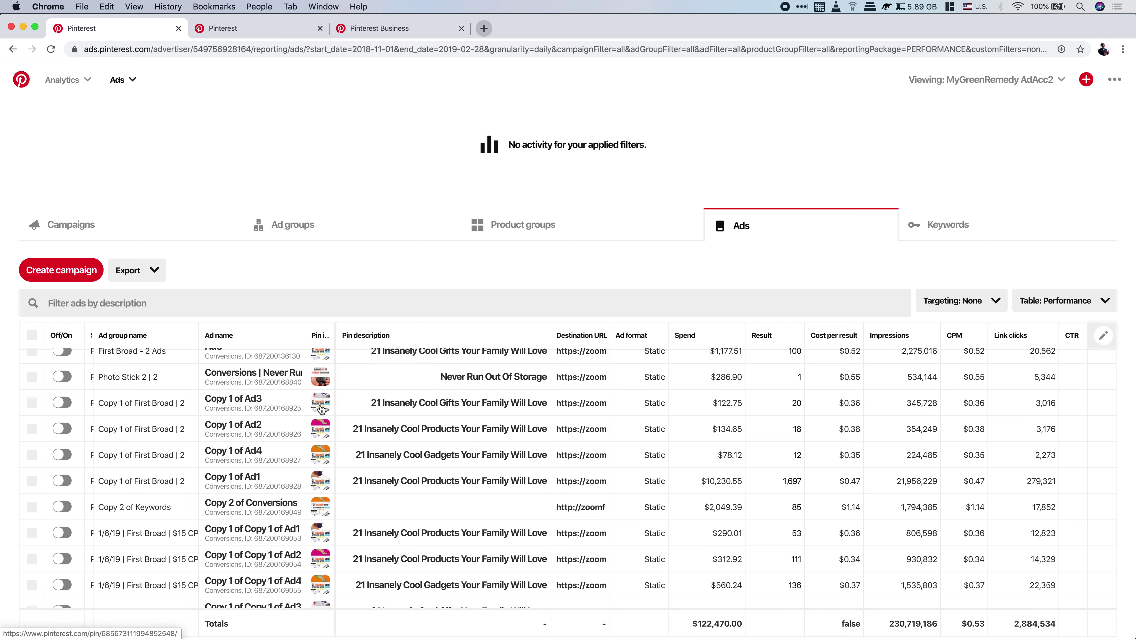
mouse_move(321, 434)
mouse_move(318, 455)
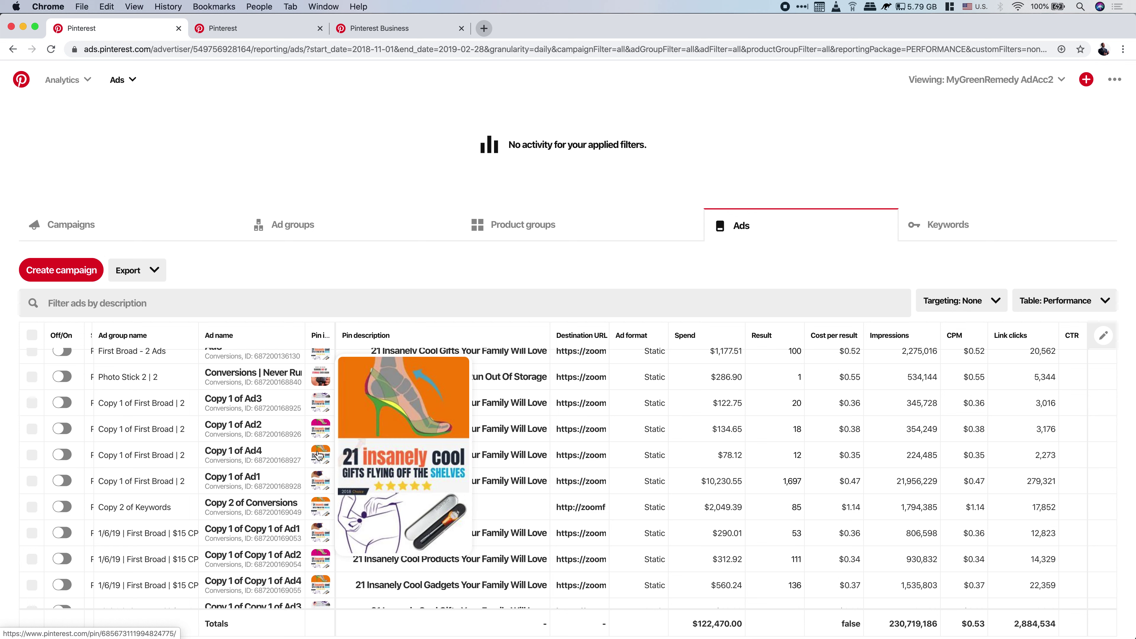
- Open the destination page of the Copy 1 of Ad4 ad and examine its headline, introduction and PhotoStick entry with customer comments
click(578, 460)
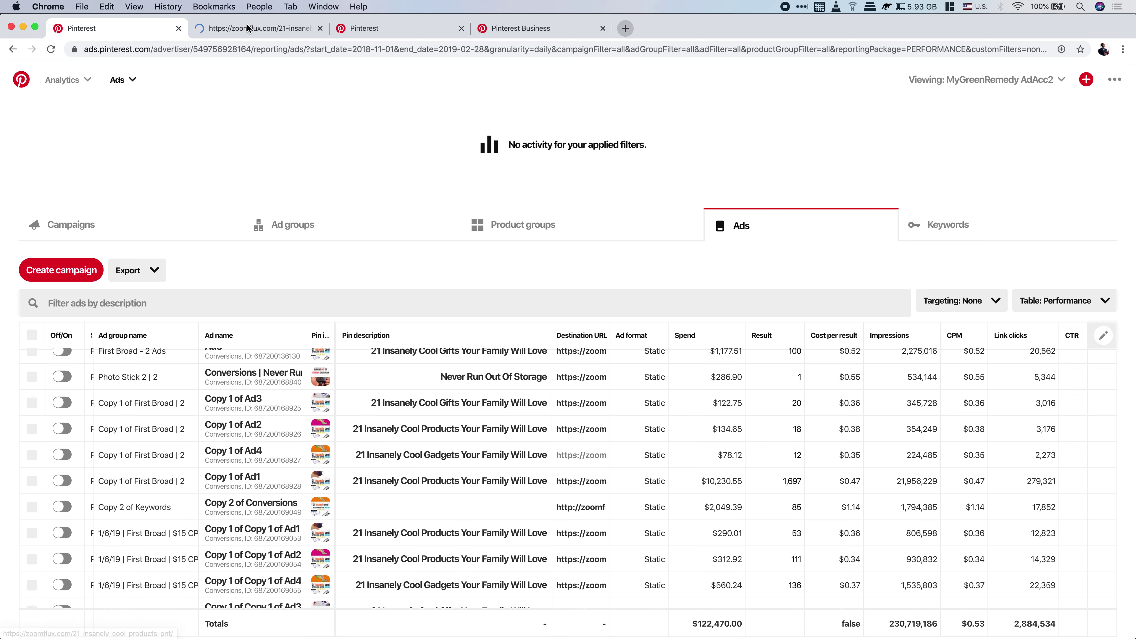
click(242, 27)
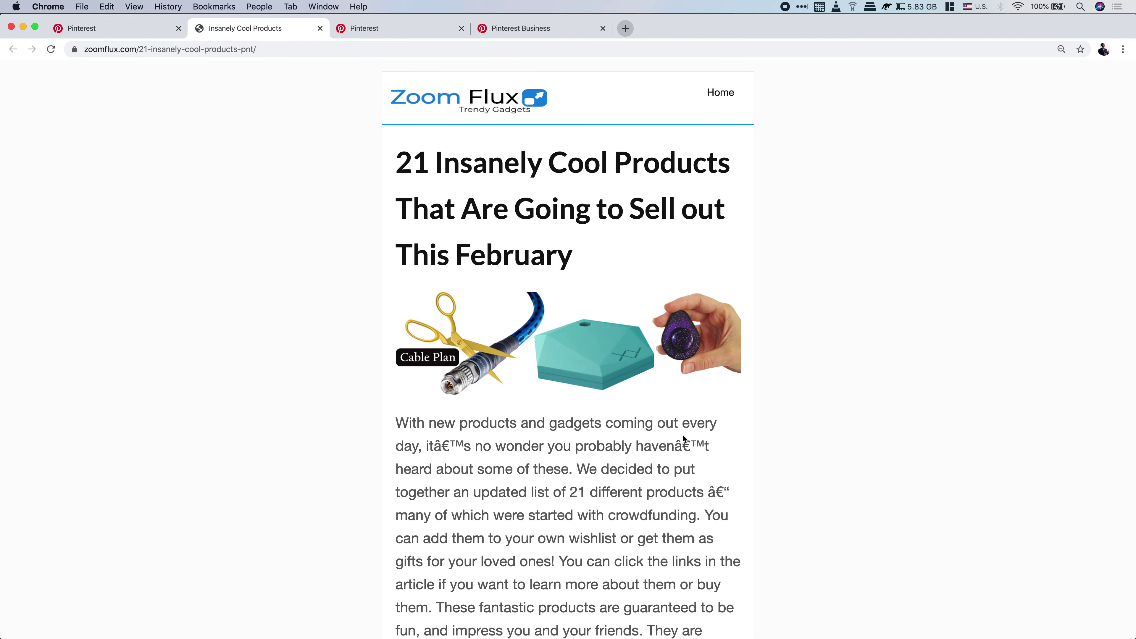
scroll(683, 439, down, 10)
scroll(683, 439, up, 9)
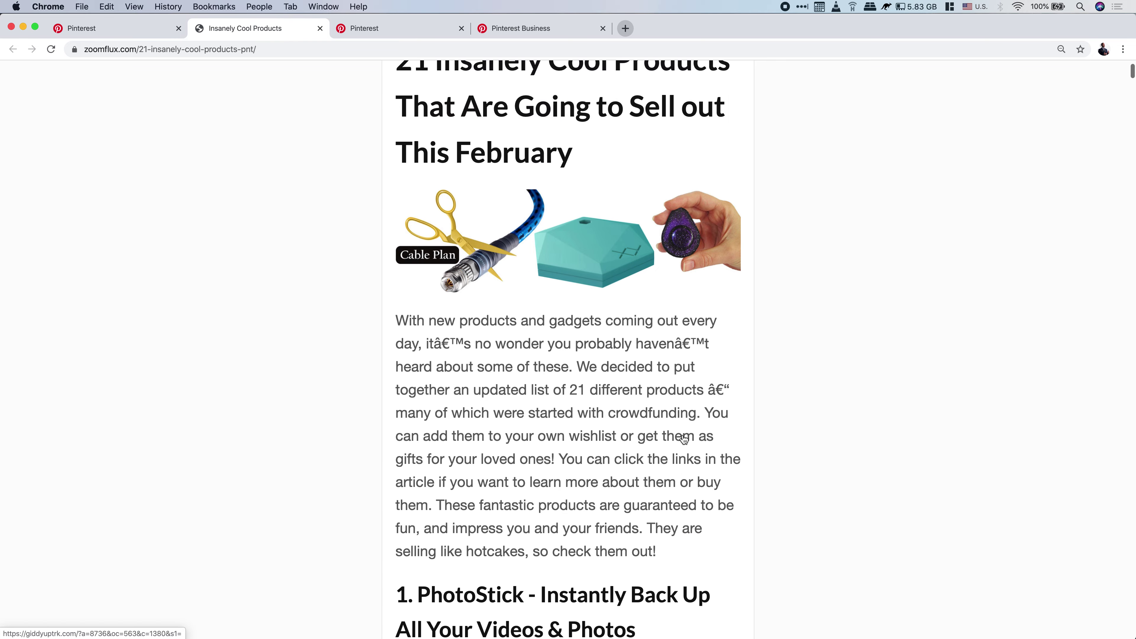
scroll(683, 439, down, 8)
scroll(683, 439, down, 11)
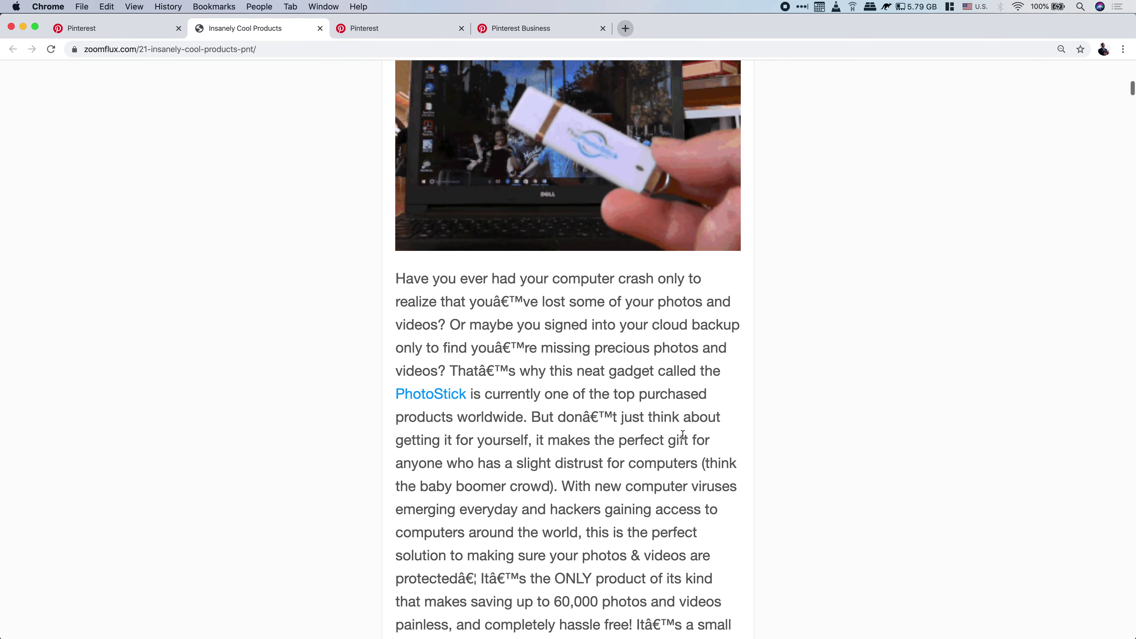
scroll(683, 434, down, 4)
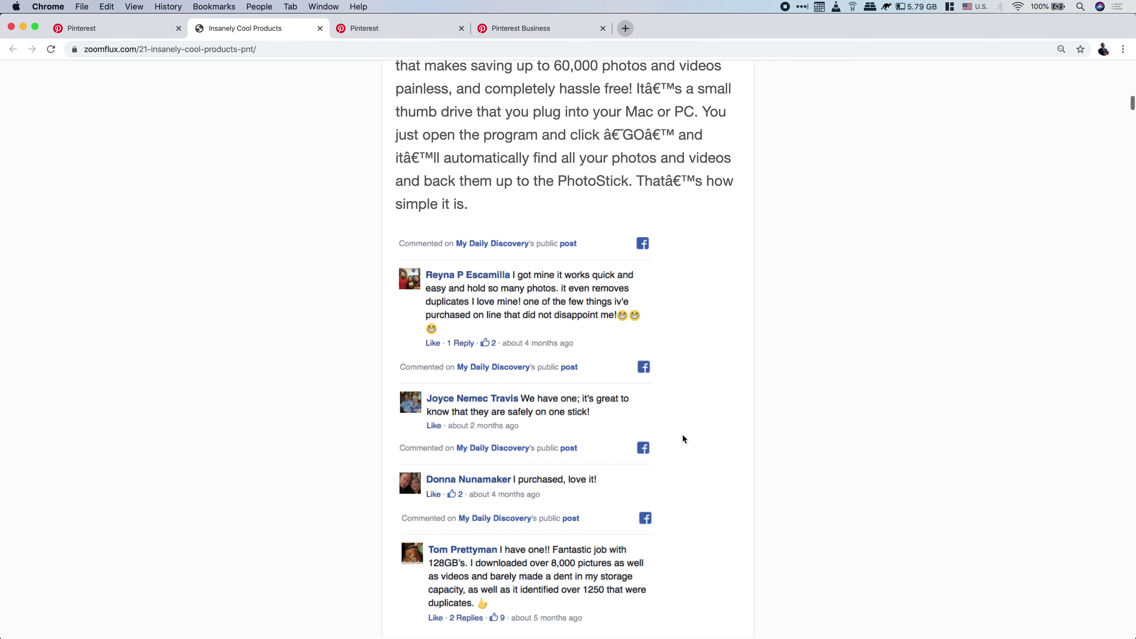
scroll(683, 439, up, 2)
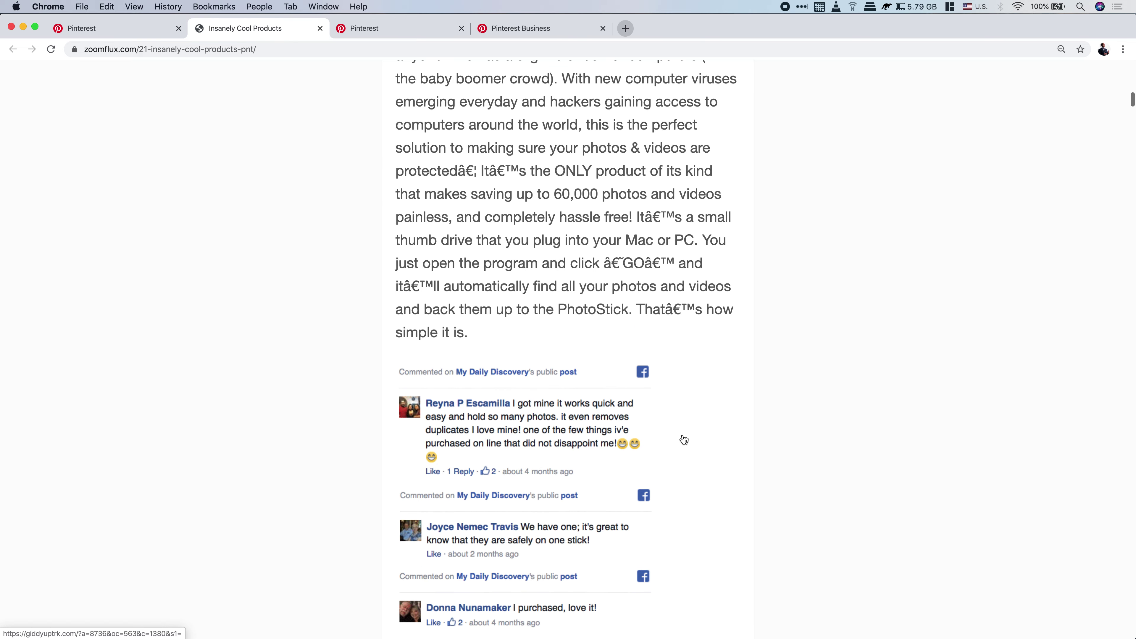
scroll(683, 440, down, 1)
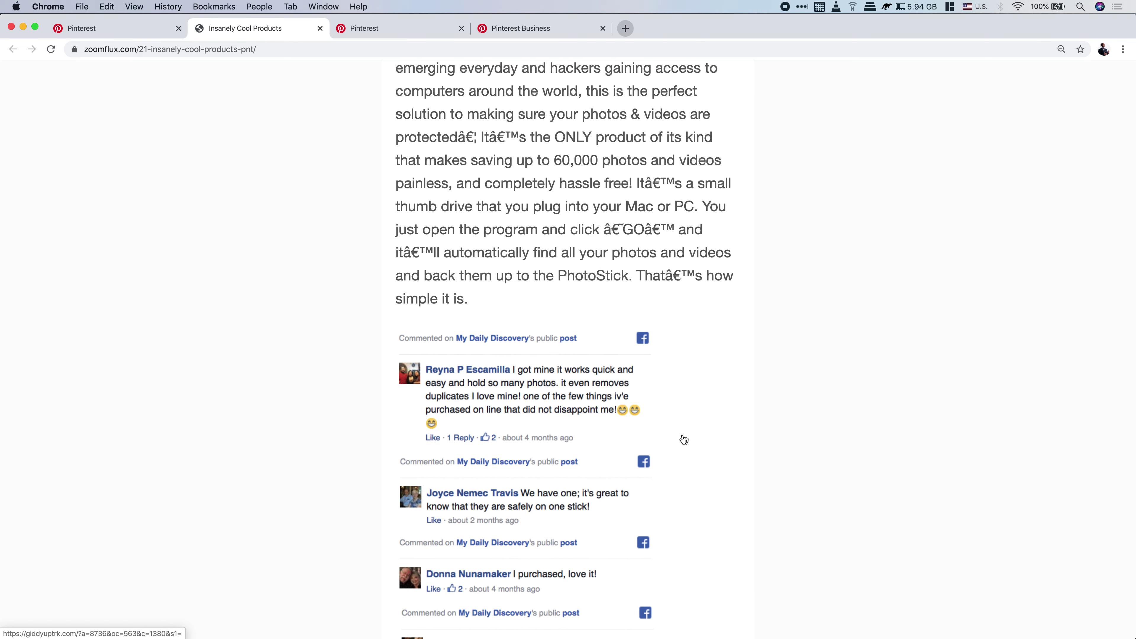
scroll(684, 439, up, 20)
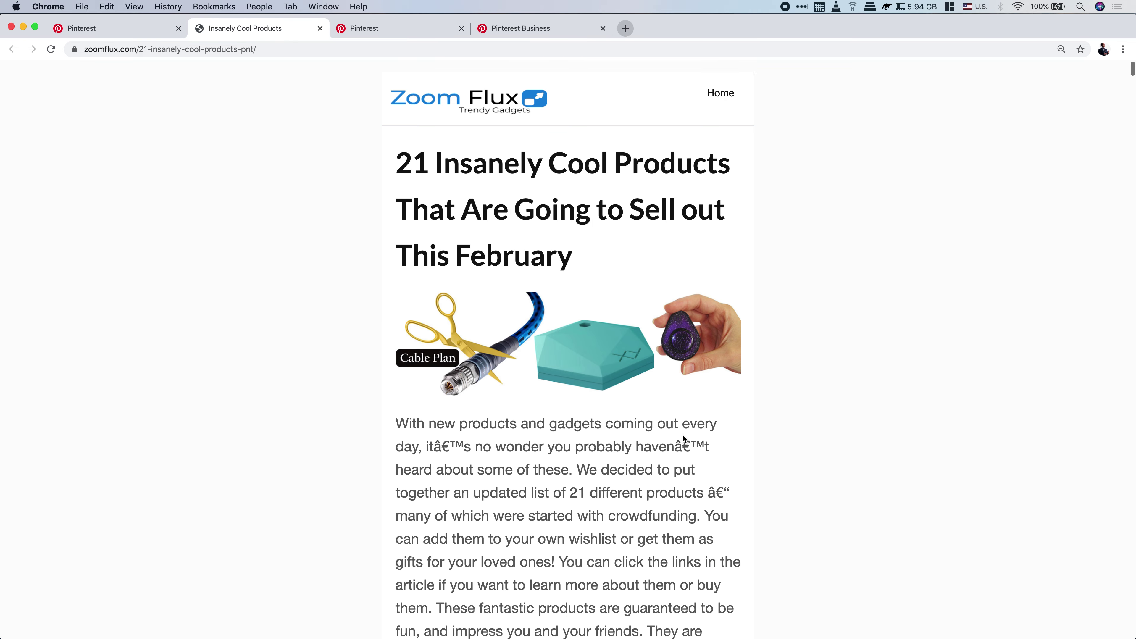
- Examine how the landing page promotes its first products, from PhotoStick and Live Antenna to Super Boost Wifi and Circa Charge
scroll(683, 435, down, 2)
scroll(683, 435, up, 2)
scroll(674, 399, down, 6)
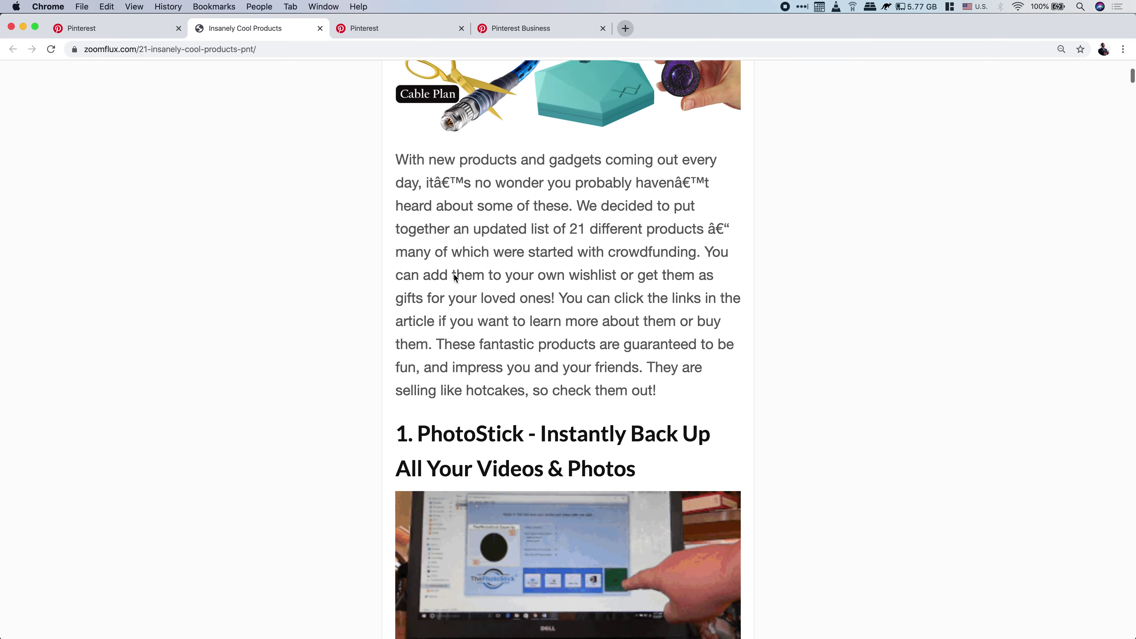
scroll(453, 273, down, 20)
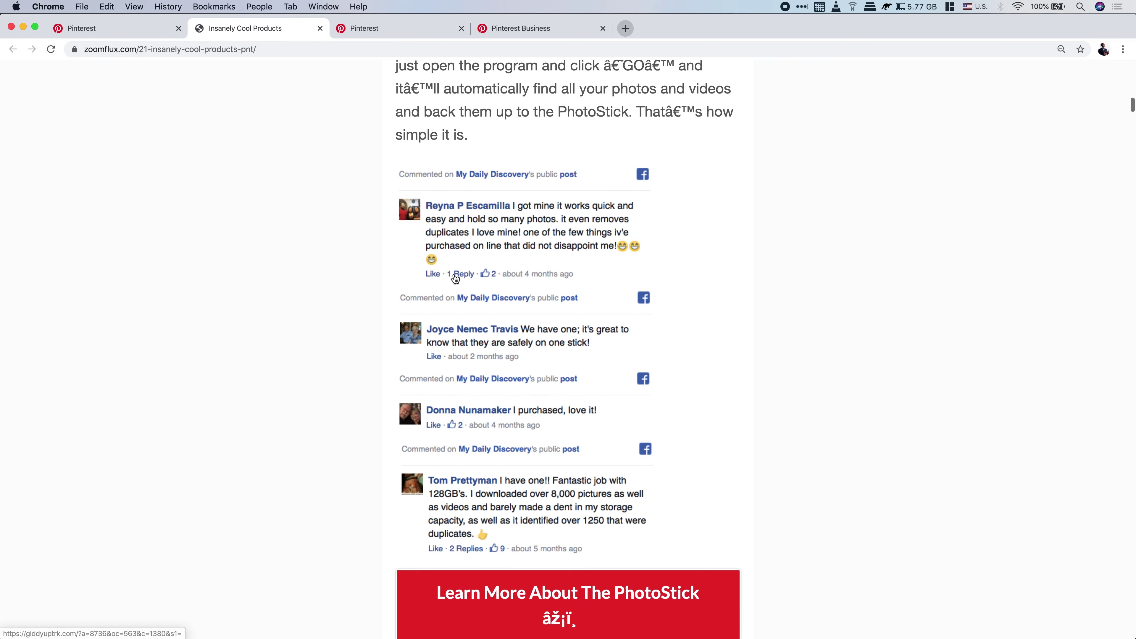
scroll(455, 278, down, 20)
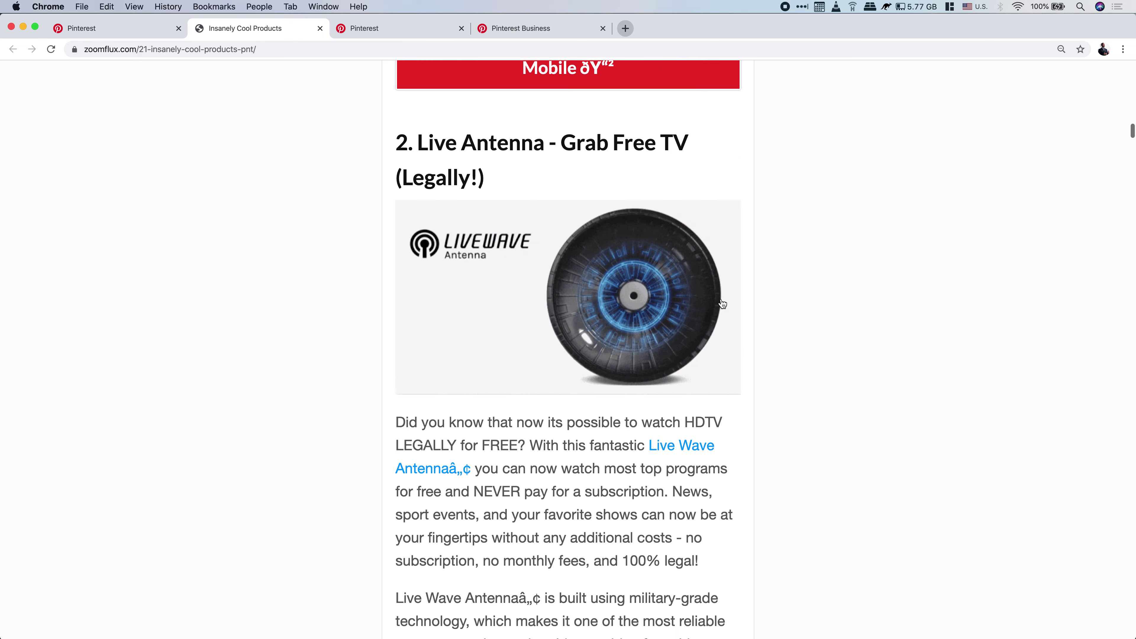
scroll(696, 455, down, 8)
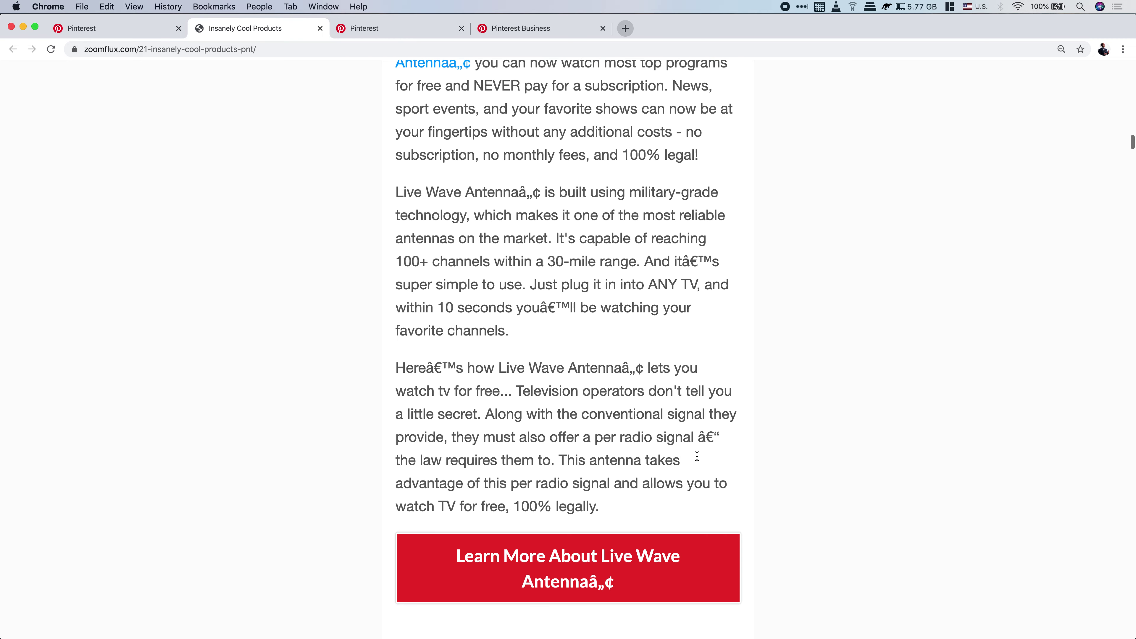
scroll(697, 456, down, 14)
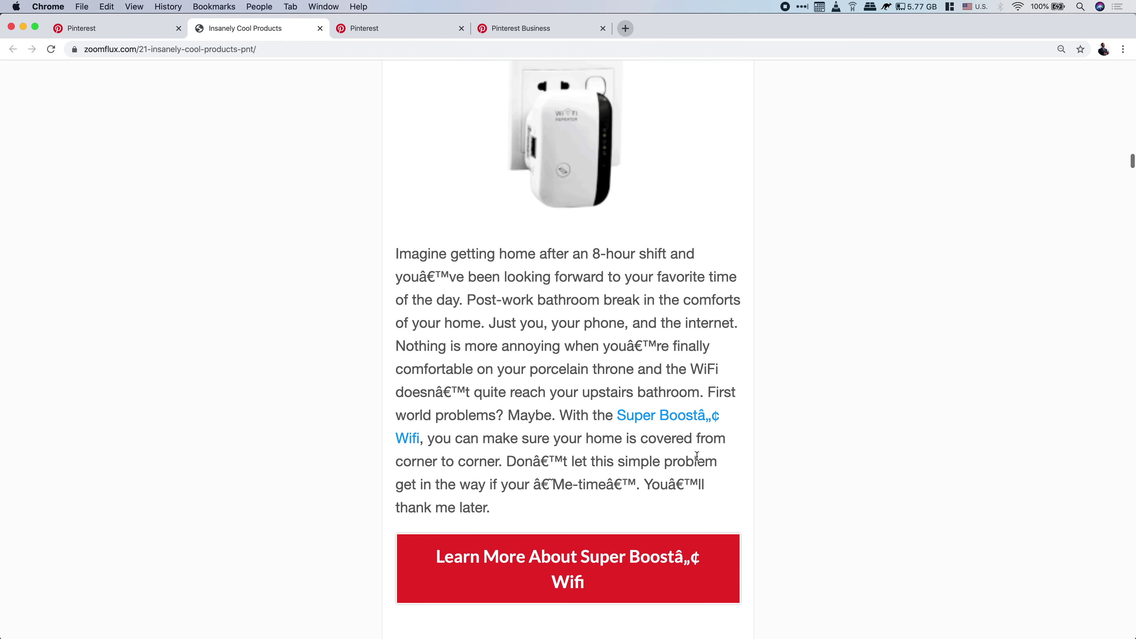
scroll(697, 456, down, 7)
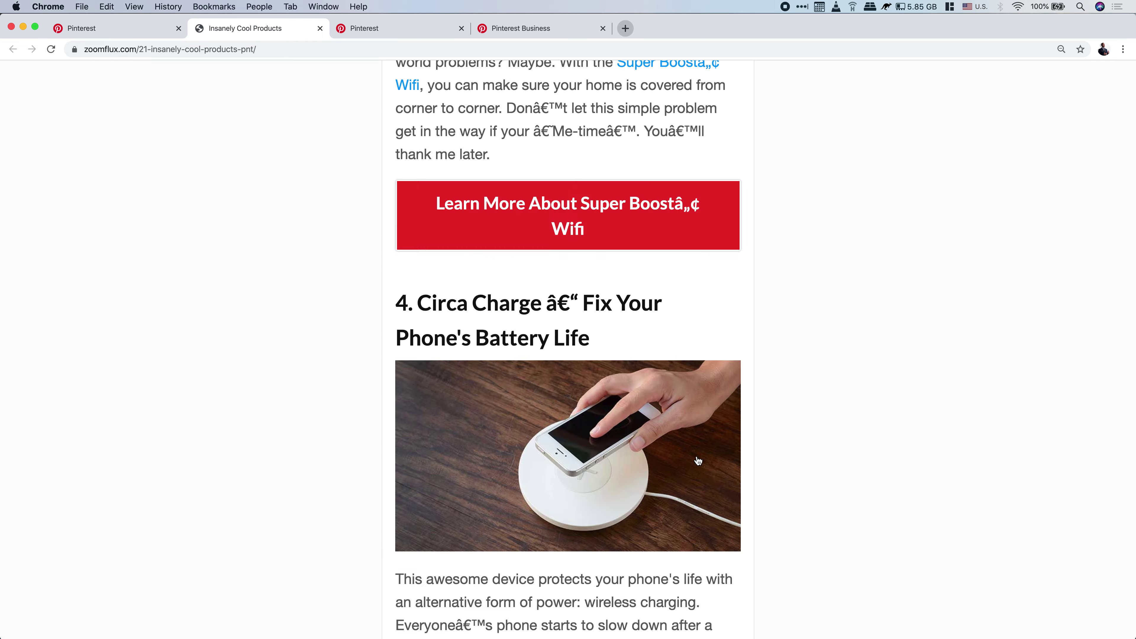
scroll(696, 456, up, 2)
scroll(697, 456, down, 8)
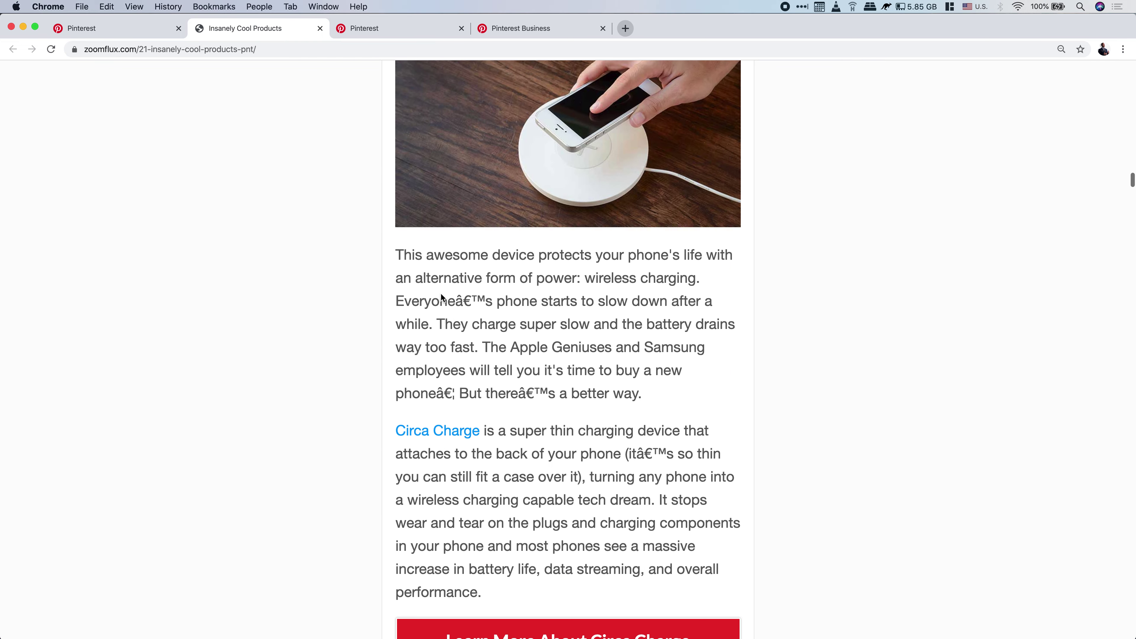
- Examine the Mind Insole, Mobile Screen Cast and Doc Socks entries of the landing page and return to its headline
scroll(587, 418, down, 8)
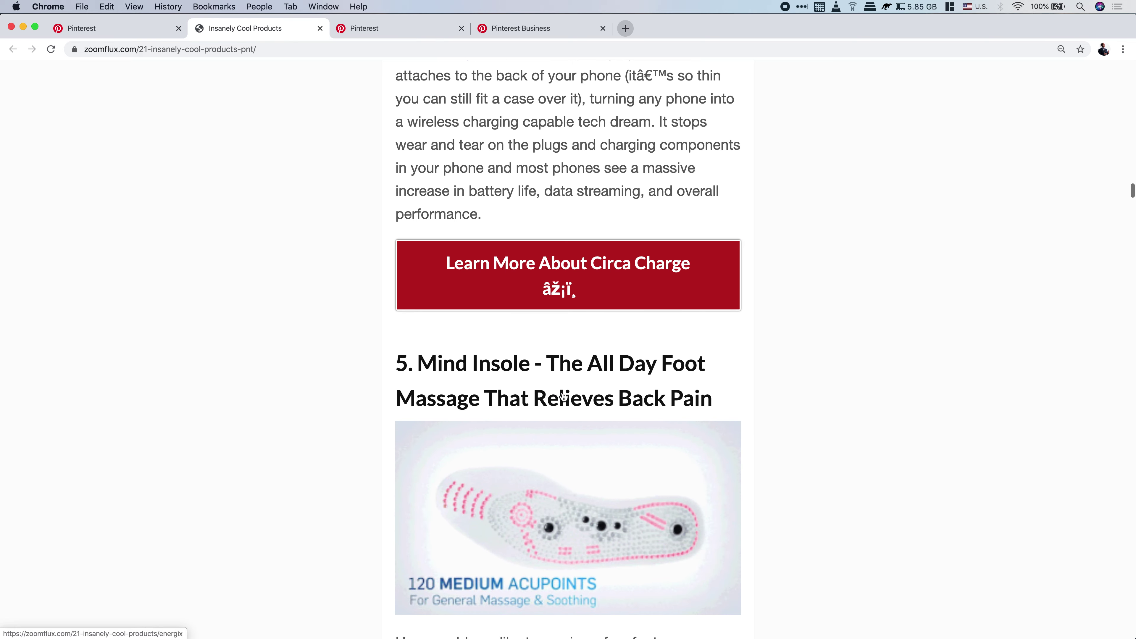
scroll(615, 270, down, 4)
scroll(583, 164, up, 2)
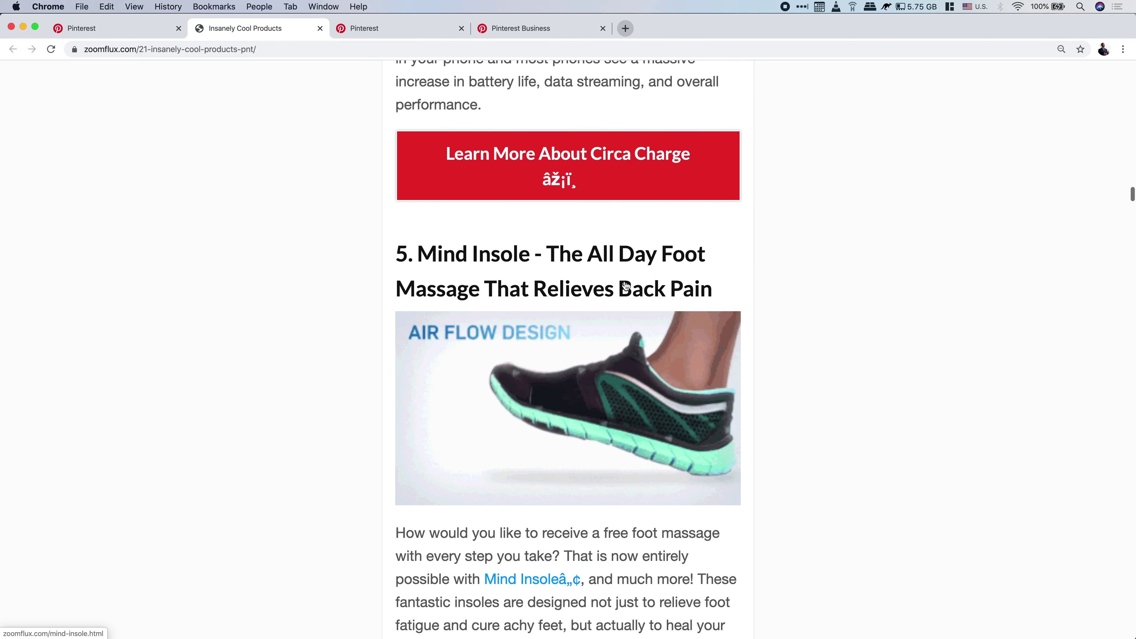
scroll(602, 220, down, 8)
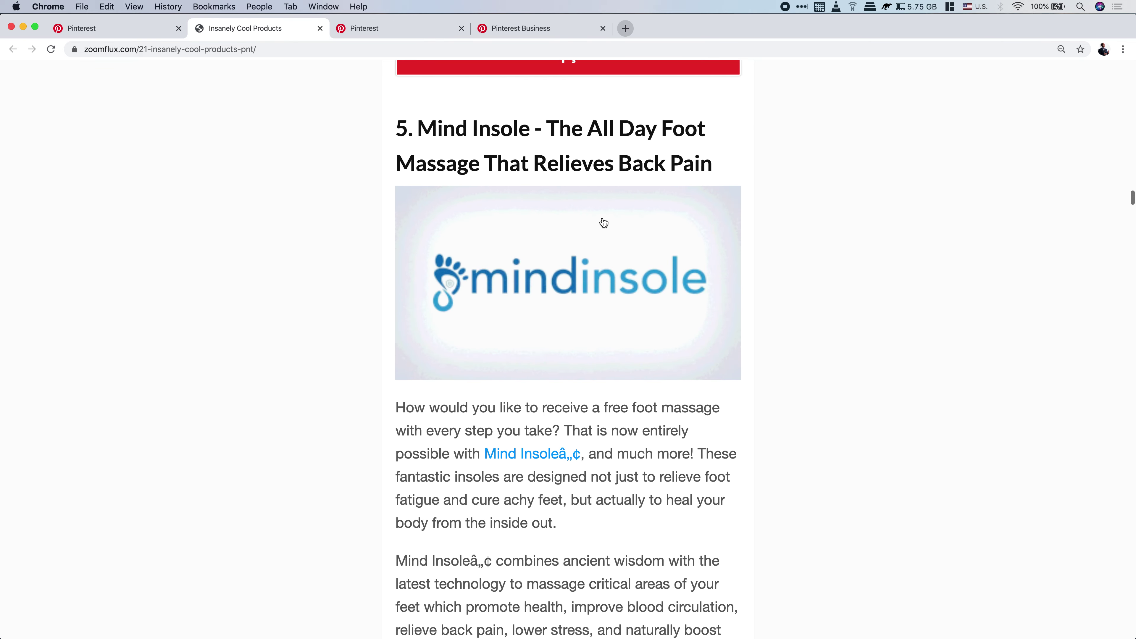
scroll(601, 219, down, 7)
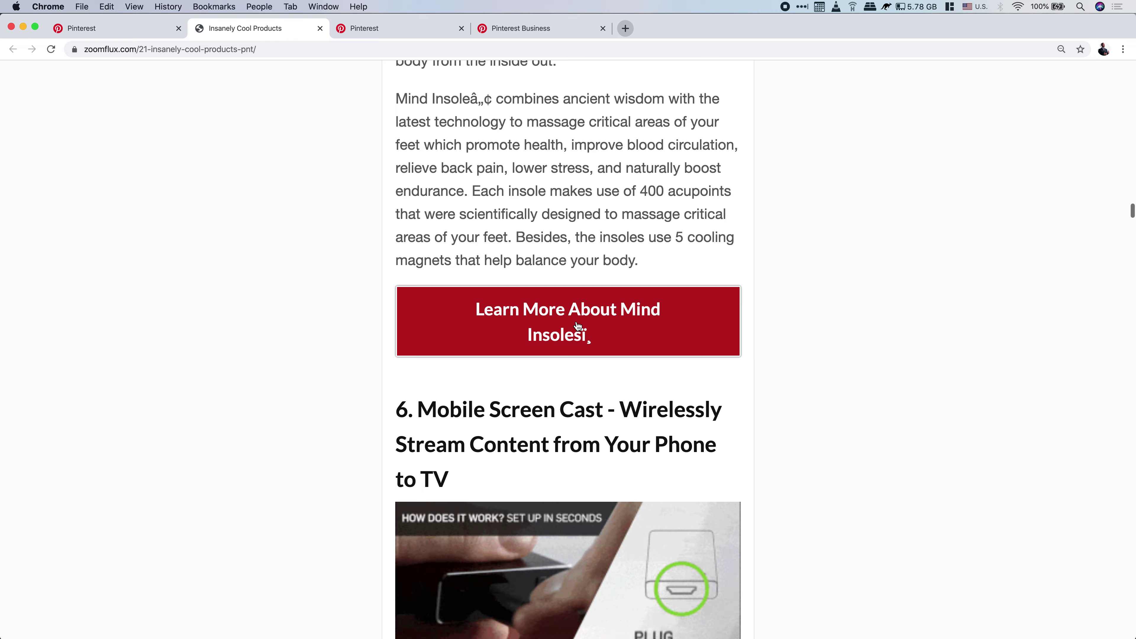
scroll(591, 323, down, 14)
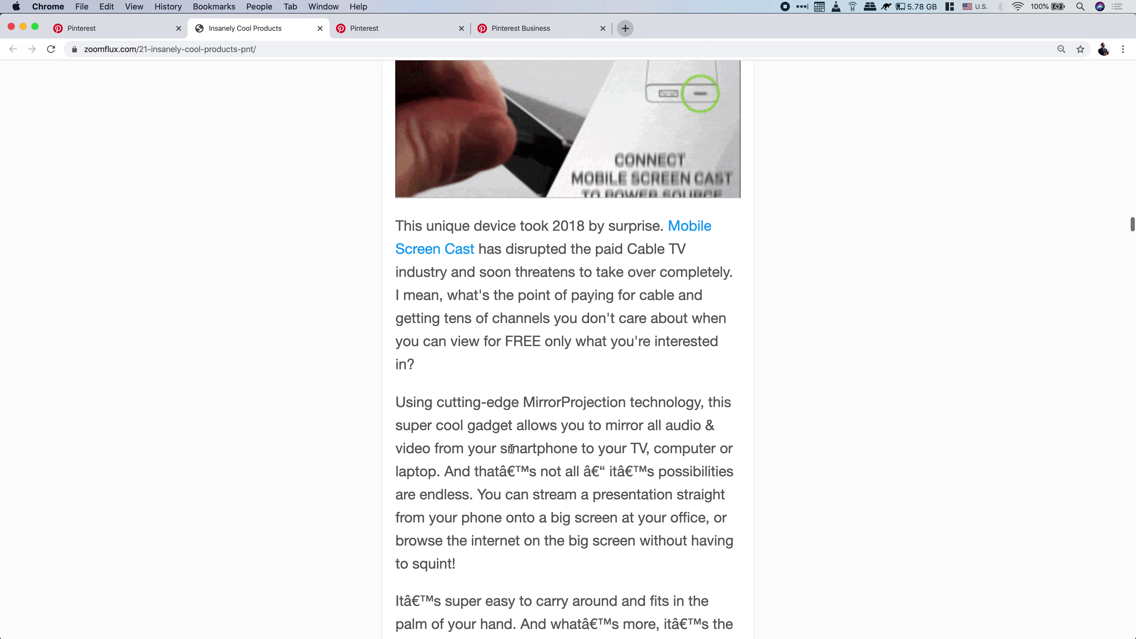
scroll(511, 449, down, 11)
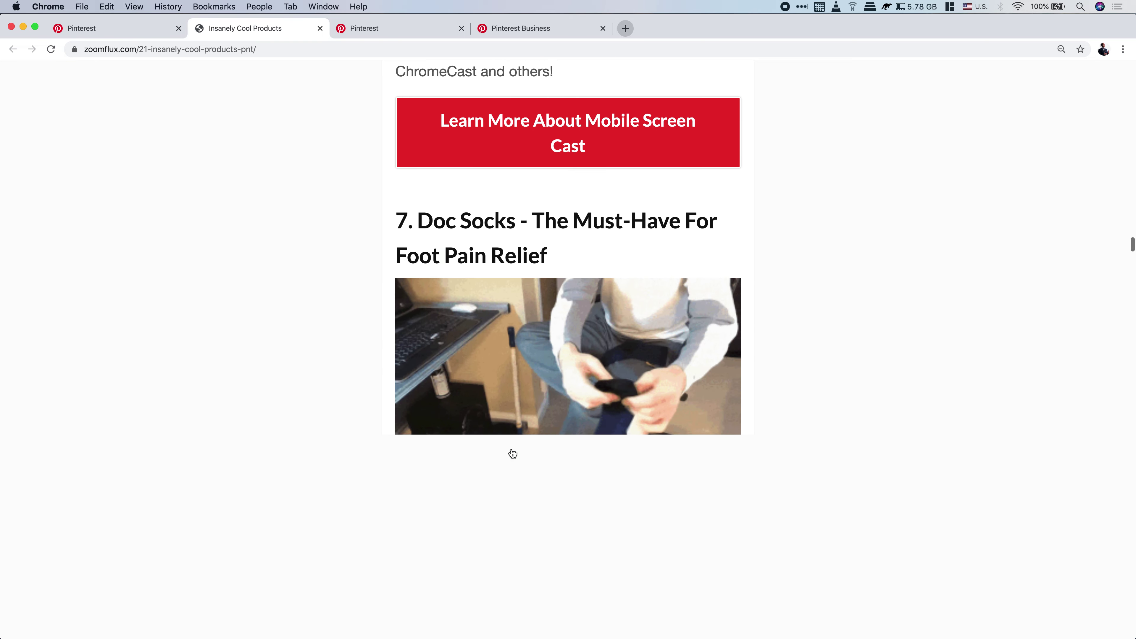
scroll(513, 453, down, 12)
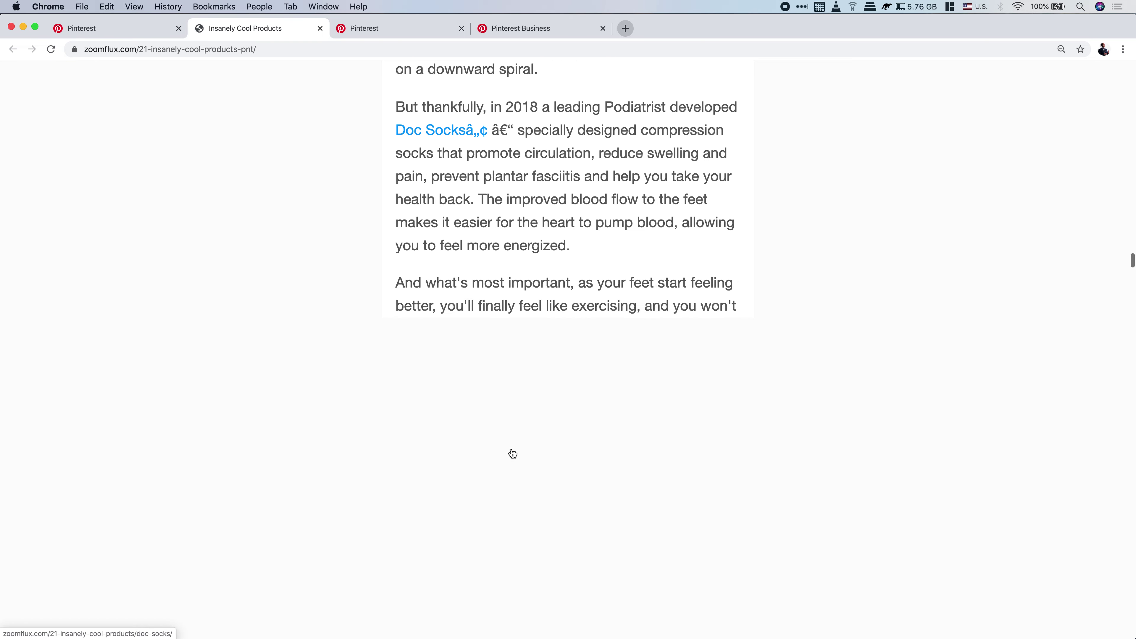
scroll(511, 450, up, 20)
scroll(511, 448, up, 10)
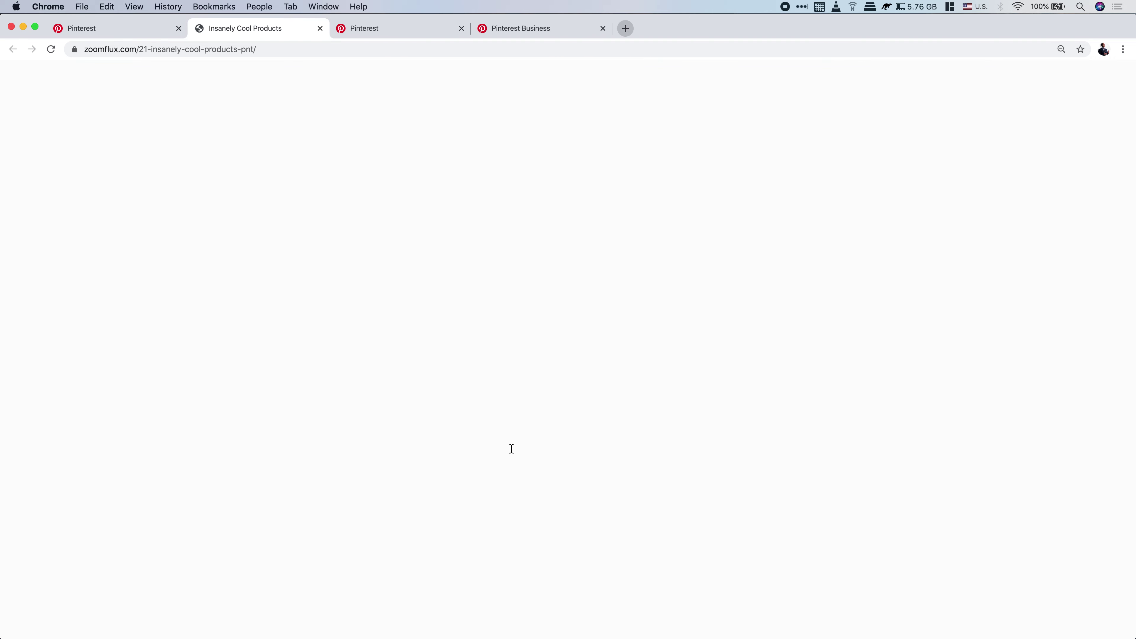
scroll(511, 448, up, 20)
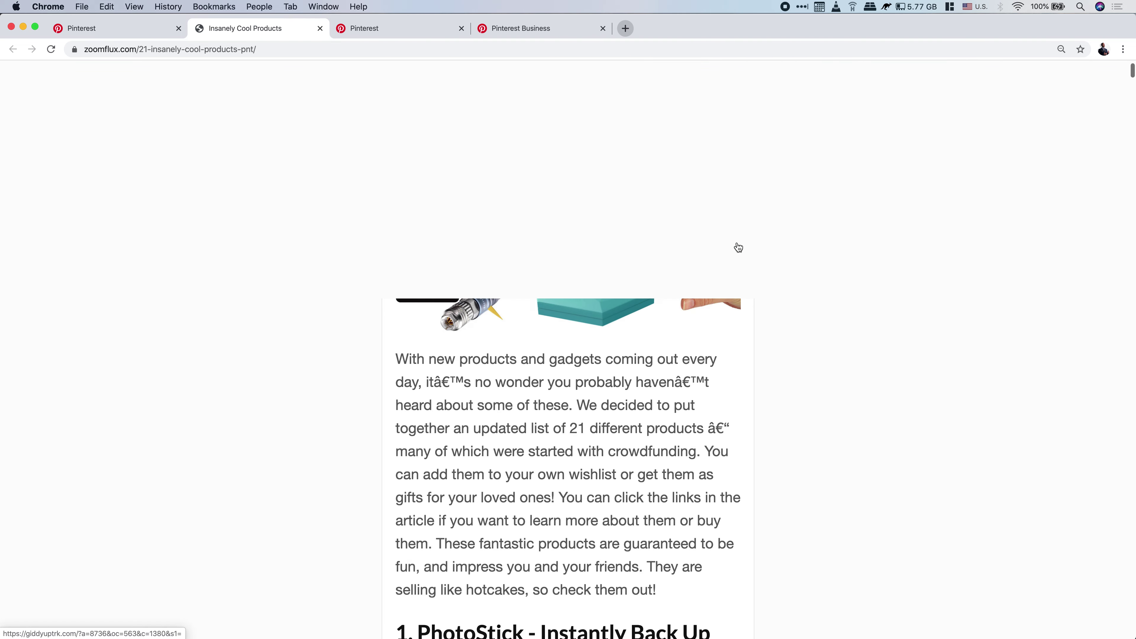
scroll(738, 247, up, 3)
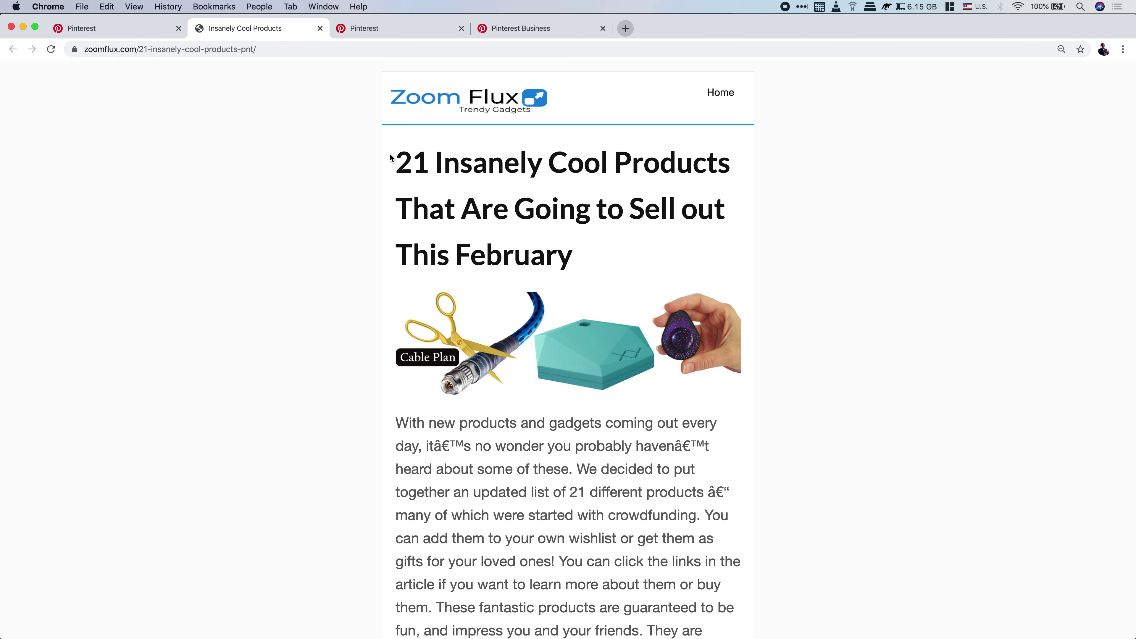
- Return to the ads report, open the Conversions page in a separate browser tab and place that tab beside the report
click(135, 30)
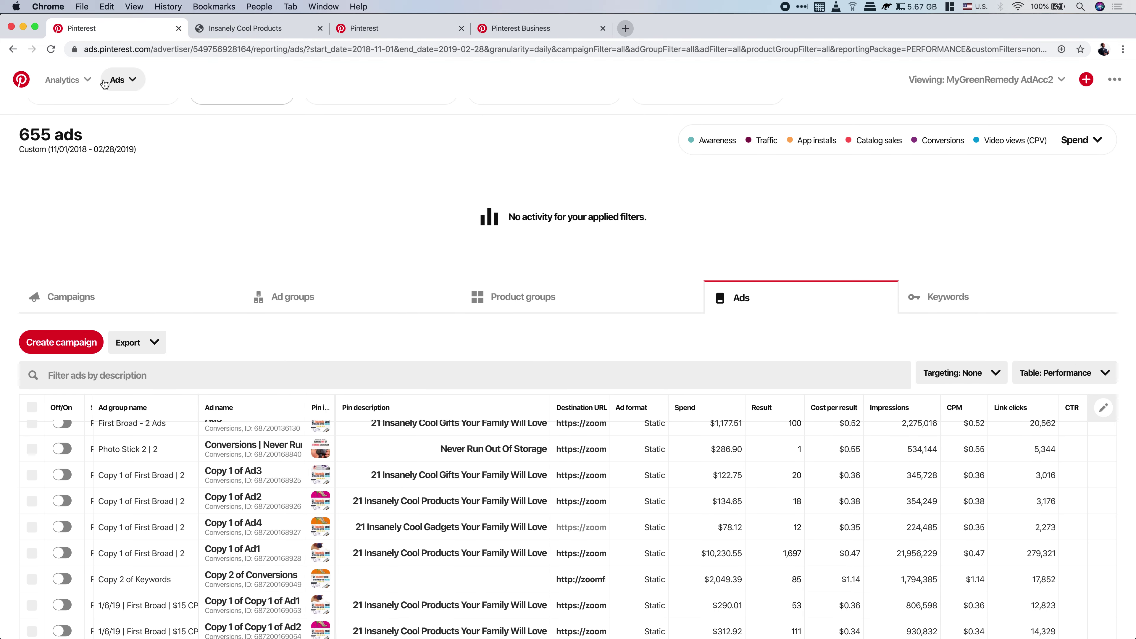
click(134, 80)
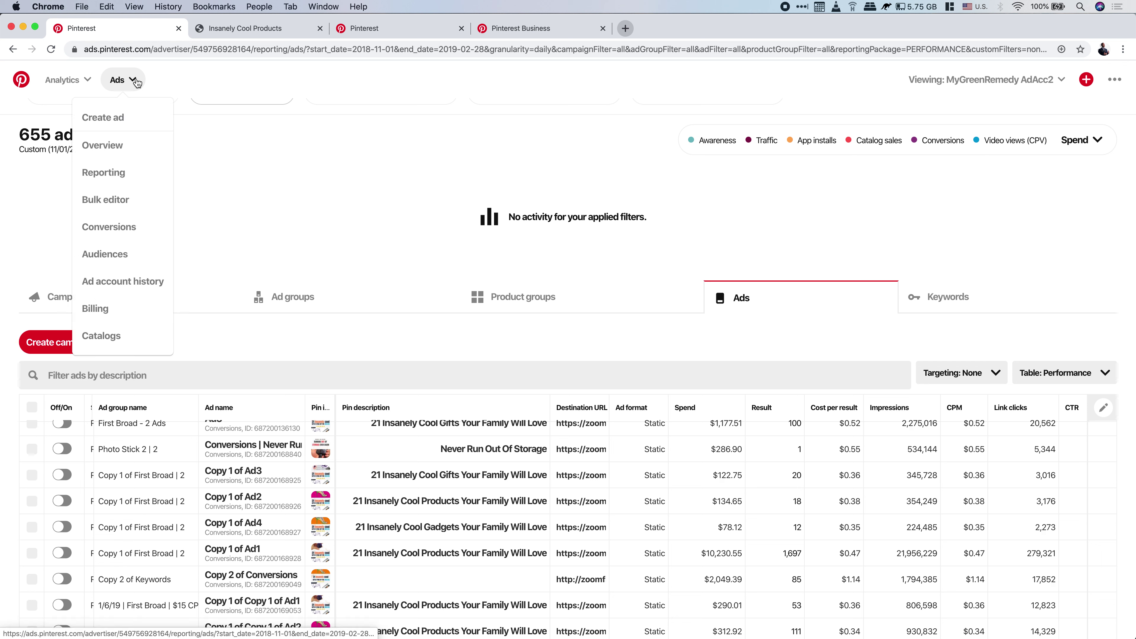
right_click(106, 231)
click(110, 232)
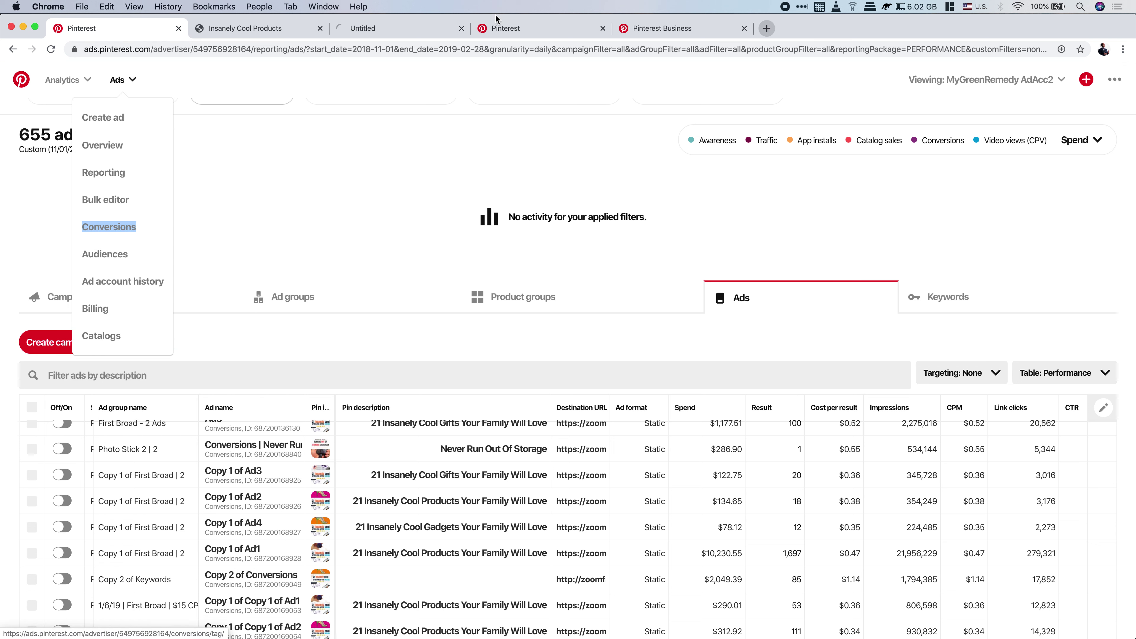
drag(368, 28, 271, 32)
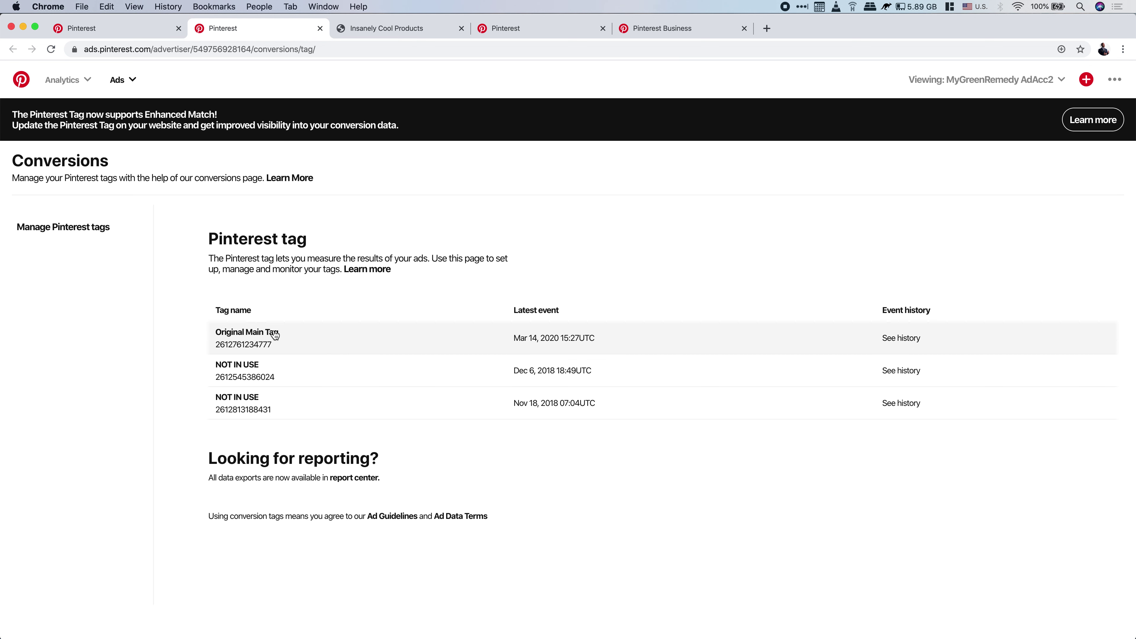
- Open the installation options of the Original Main Tag and bring up the list of partner integrations
click(241, 336)
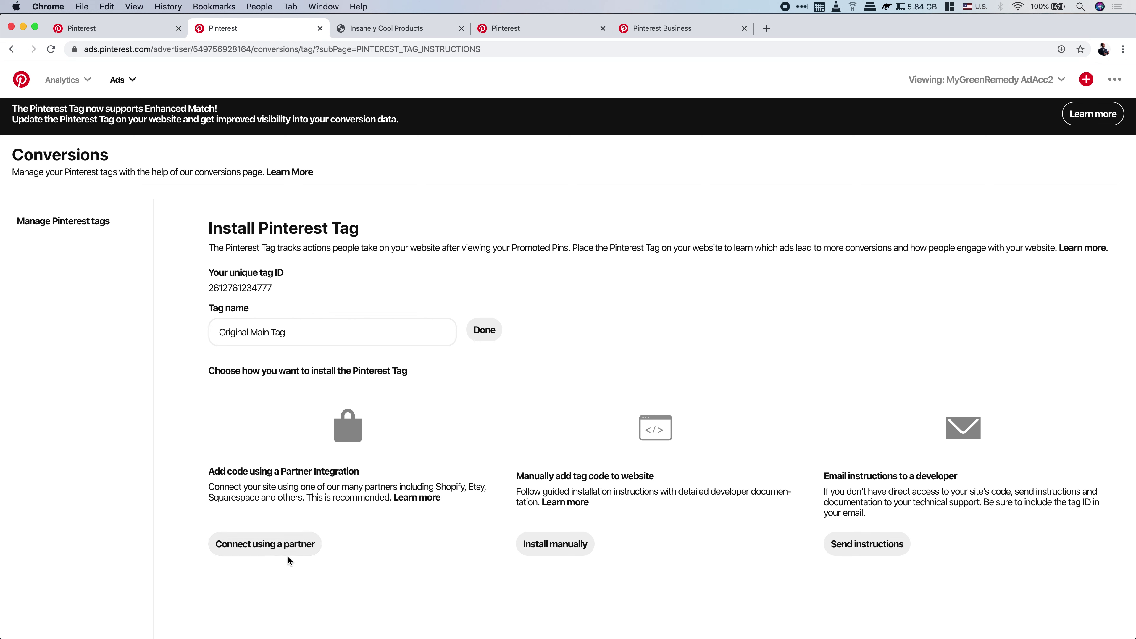
click(254, 547)
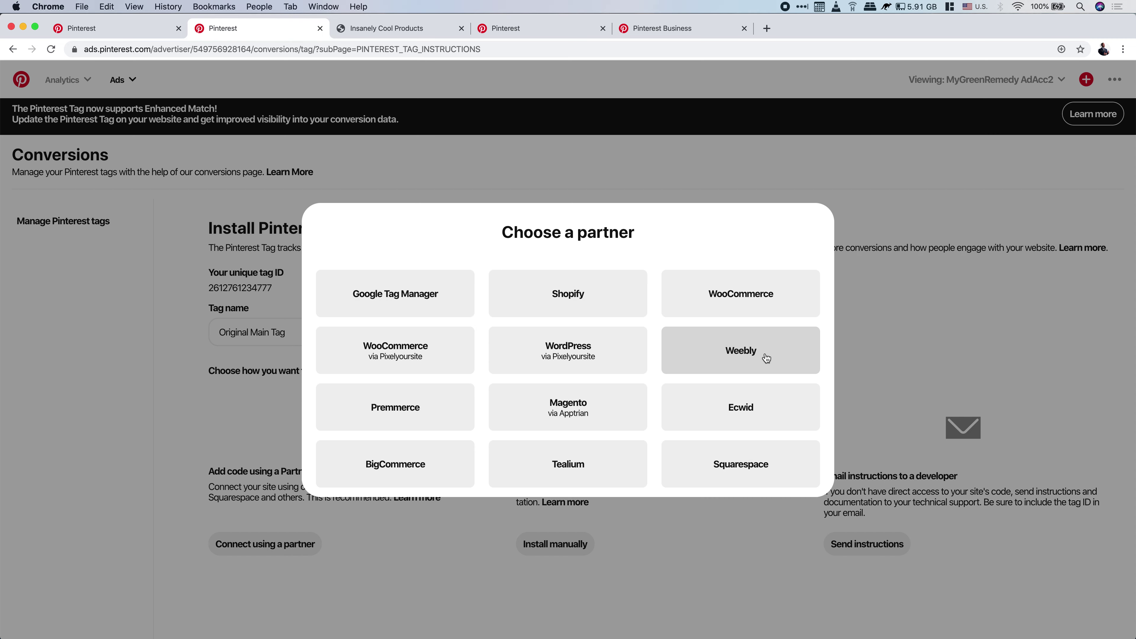
- Close the partner list and open the instructions for manually adding the tag code to a website
click(458, 517)
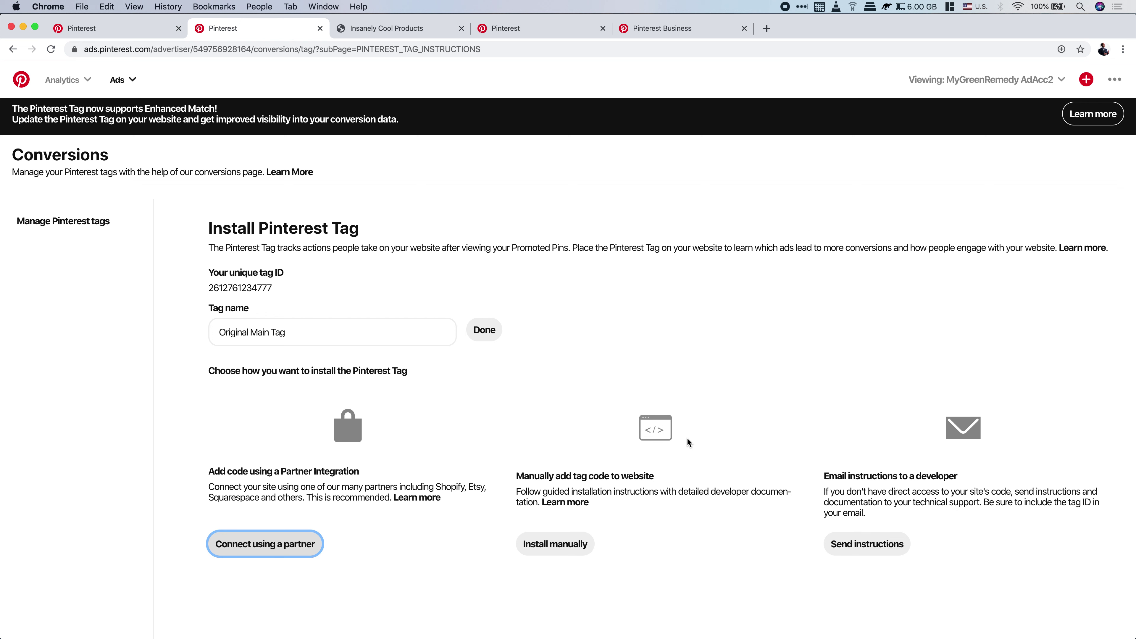
click(555, 548)
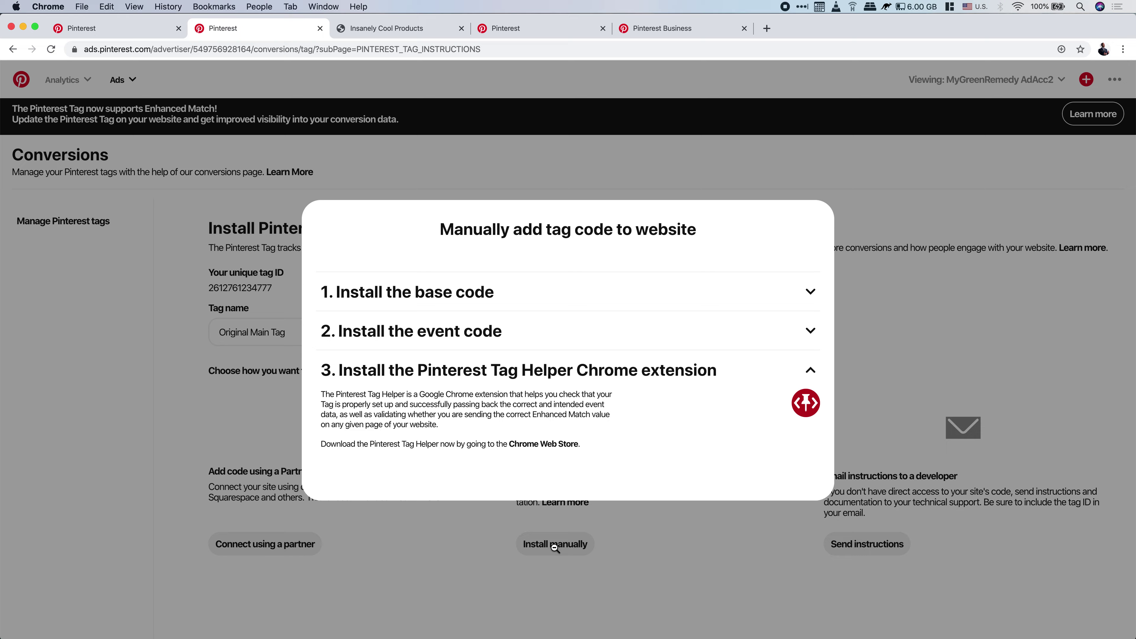
key(ctrl+Up)
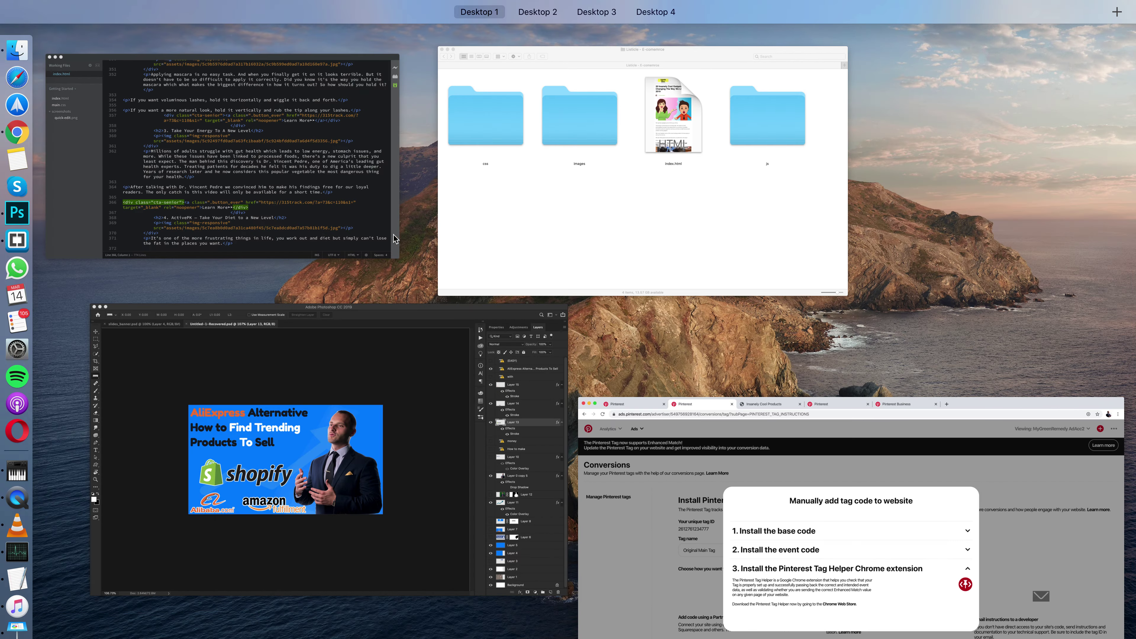
click(319, 190)
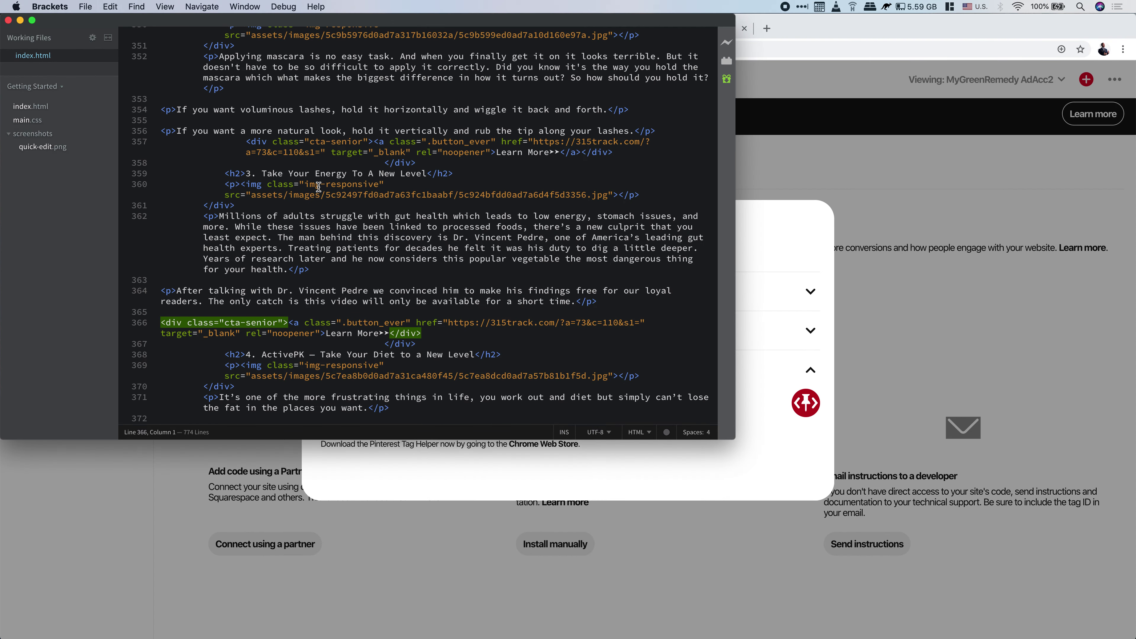
scroll(551, 245, up, 10)
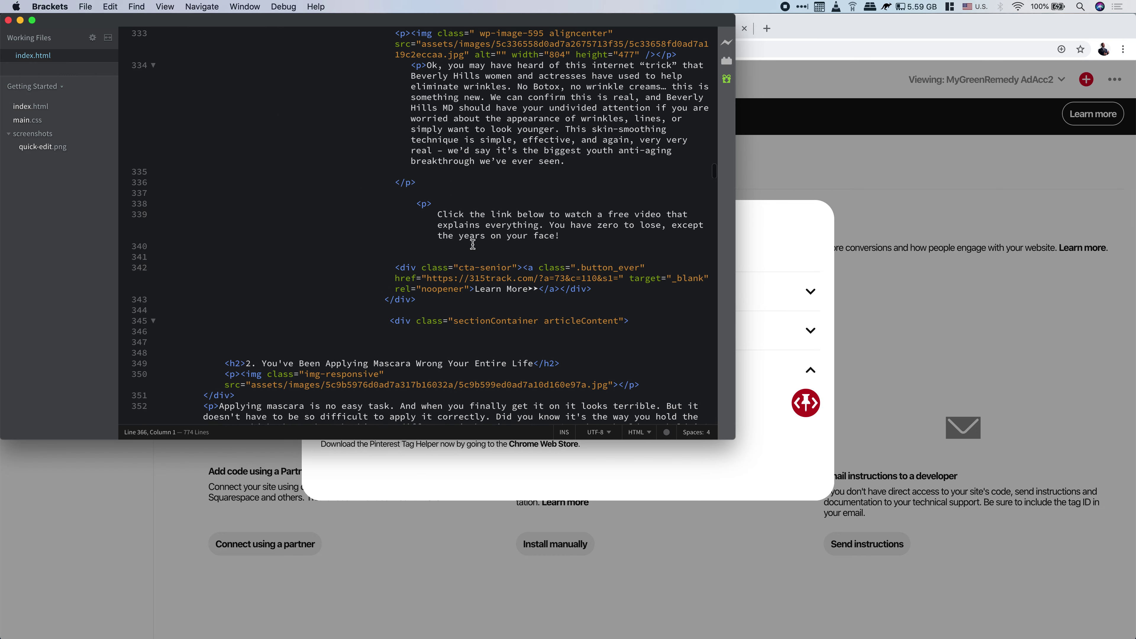
scroll(574, 286, up, 5)
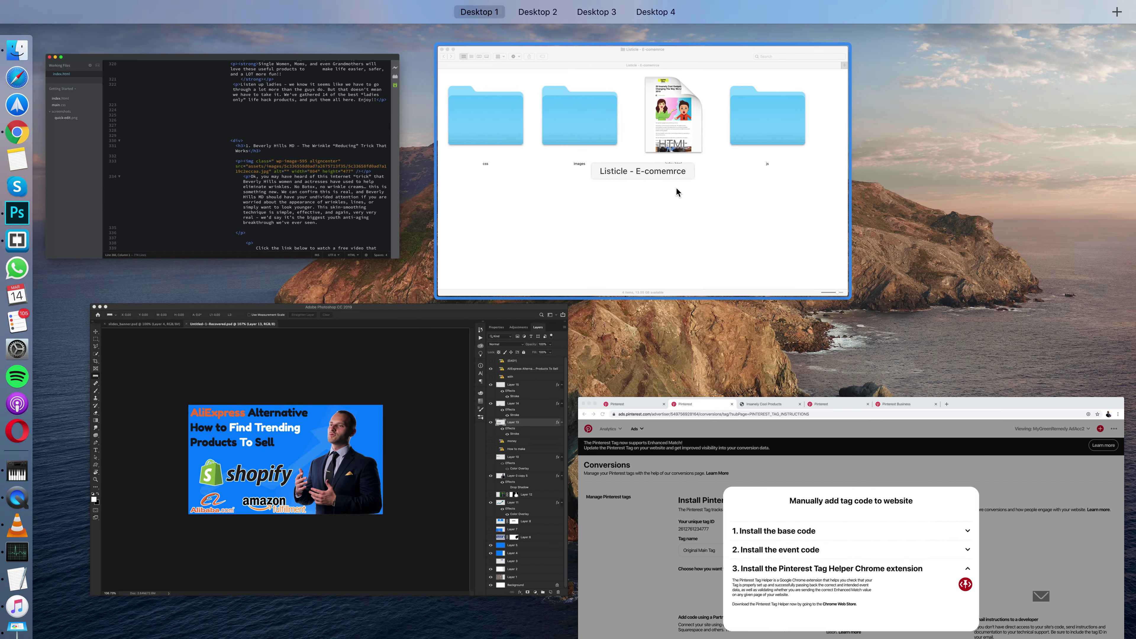
- Open index.html from the "Listicle - E-comemrce" folder in Google Chrome and place its tab beside the Insanely Cool Products tab
click(676, 187)
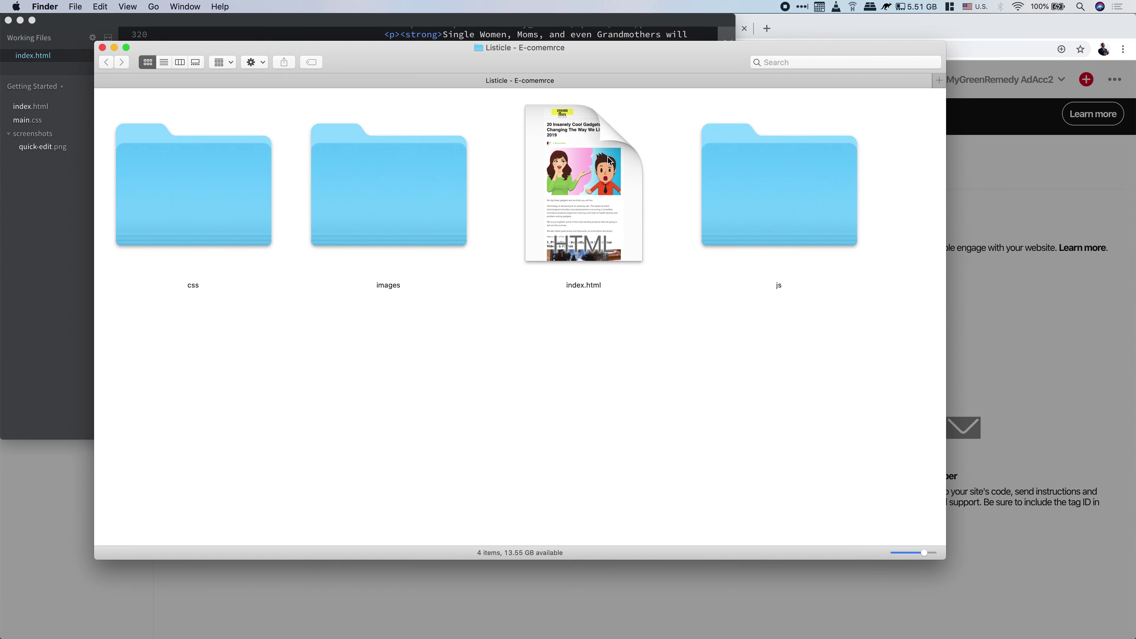
right_click(575, 190)
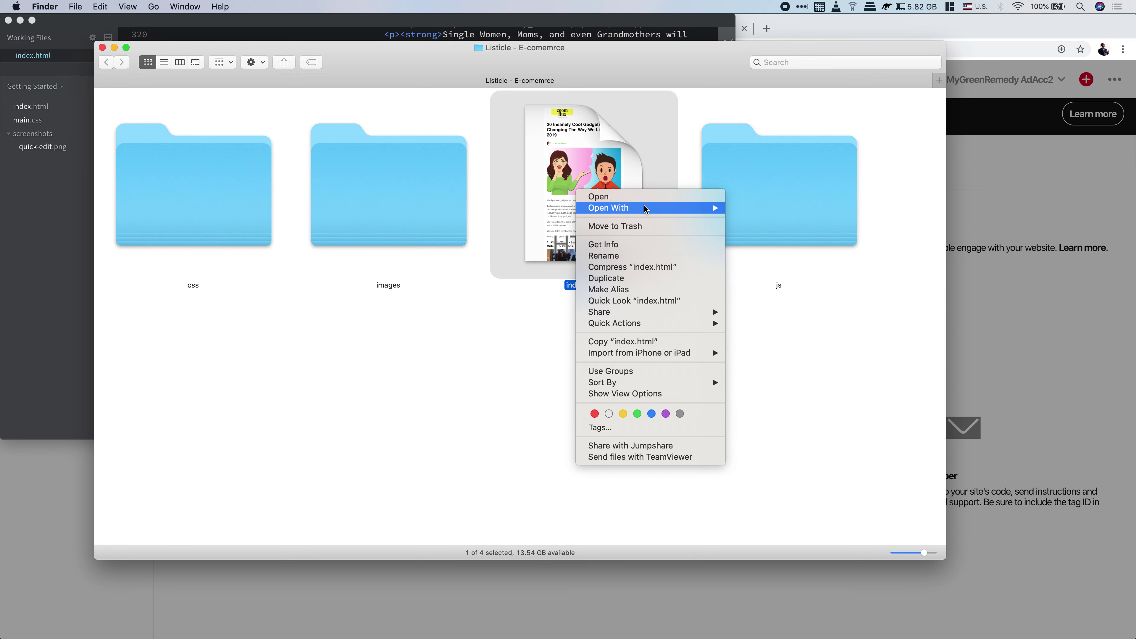
click(480, 305)
click(573, 324)
click(598, 222)
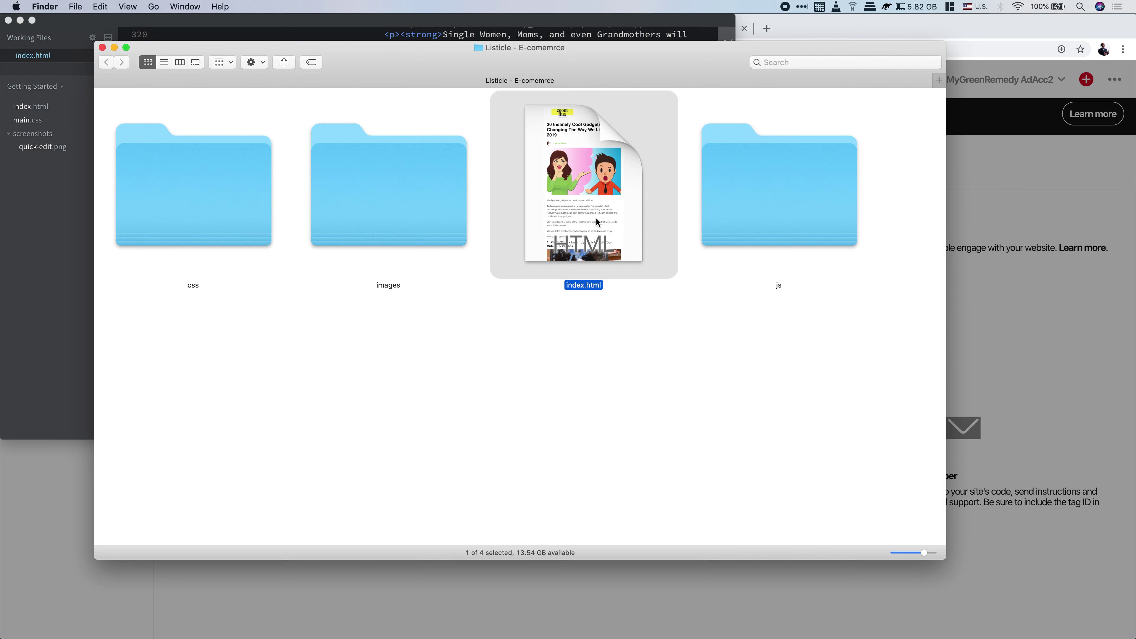
right_click(598, 222)
mouse_move(664, 237)
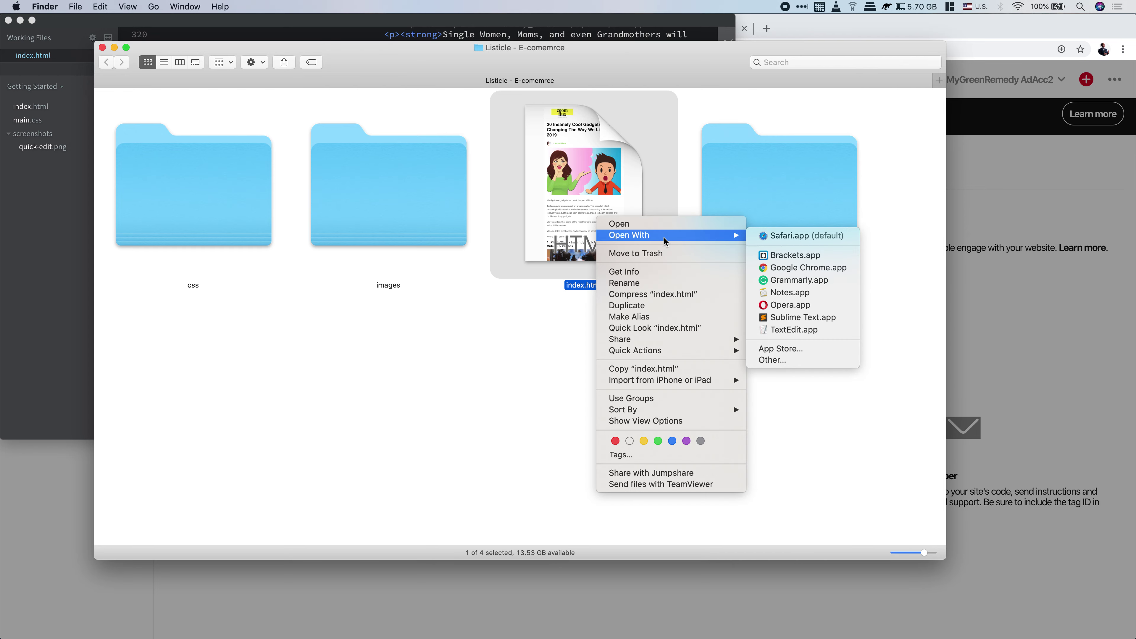
click(813, 267)
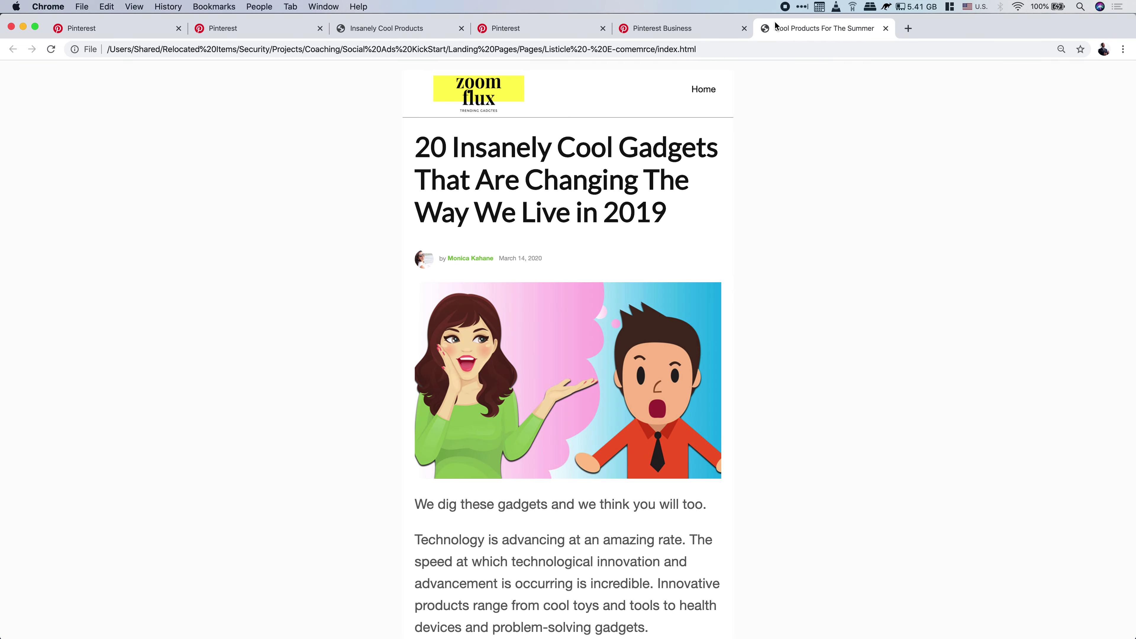
drag(775, 25, 521, 27)
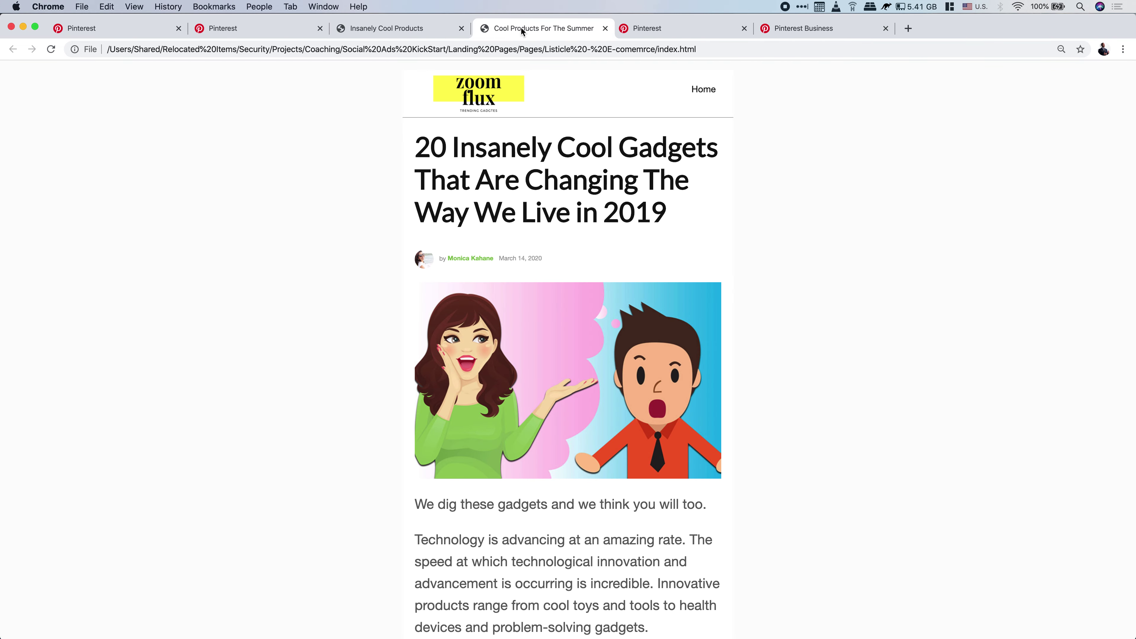
- Compare the headline and introduction of the live Insanely Cool Products page with those of the local gadgets page
click(419, 31)
scroll(541, 298, down, 3)
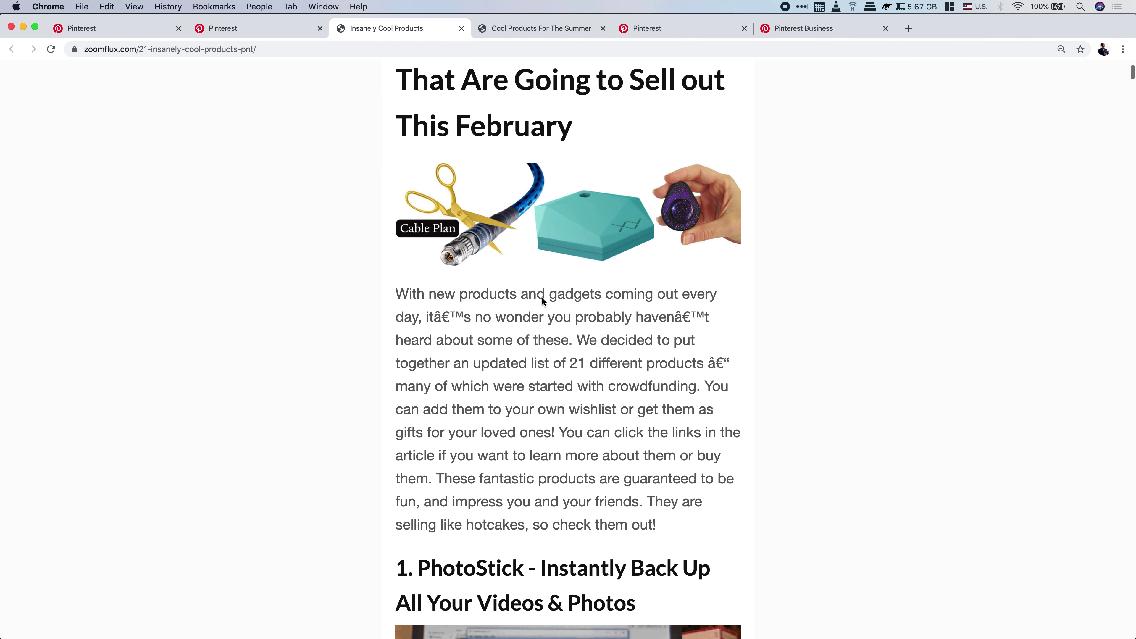
scroll(541, 296, up, 3)
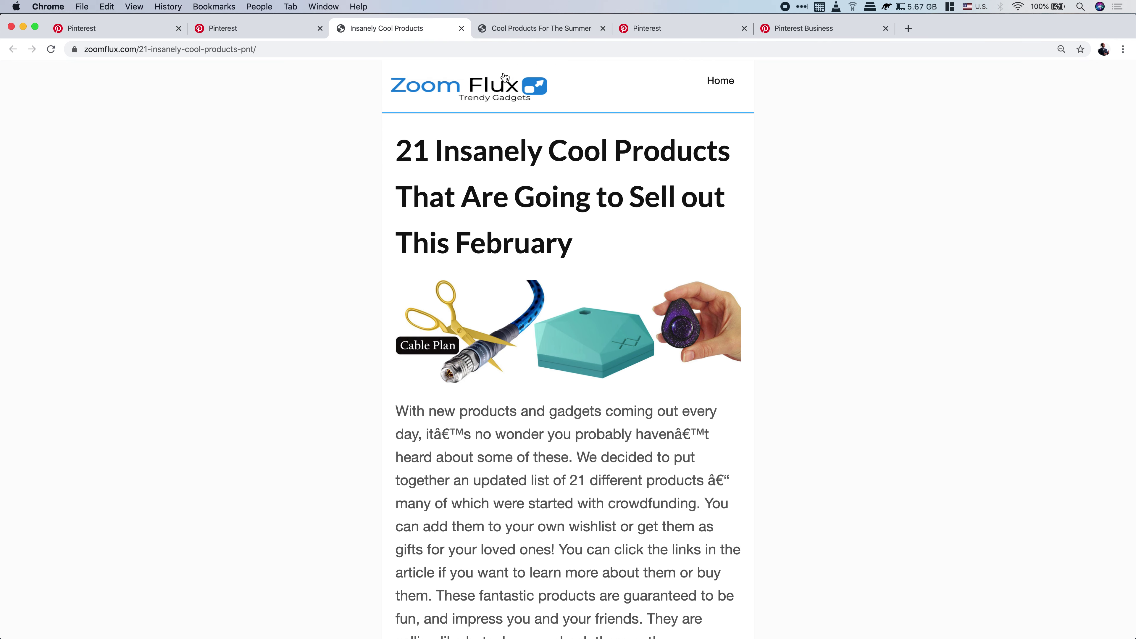
click(536, 29)
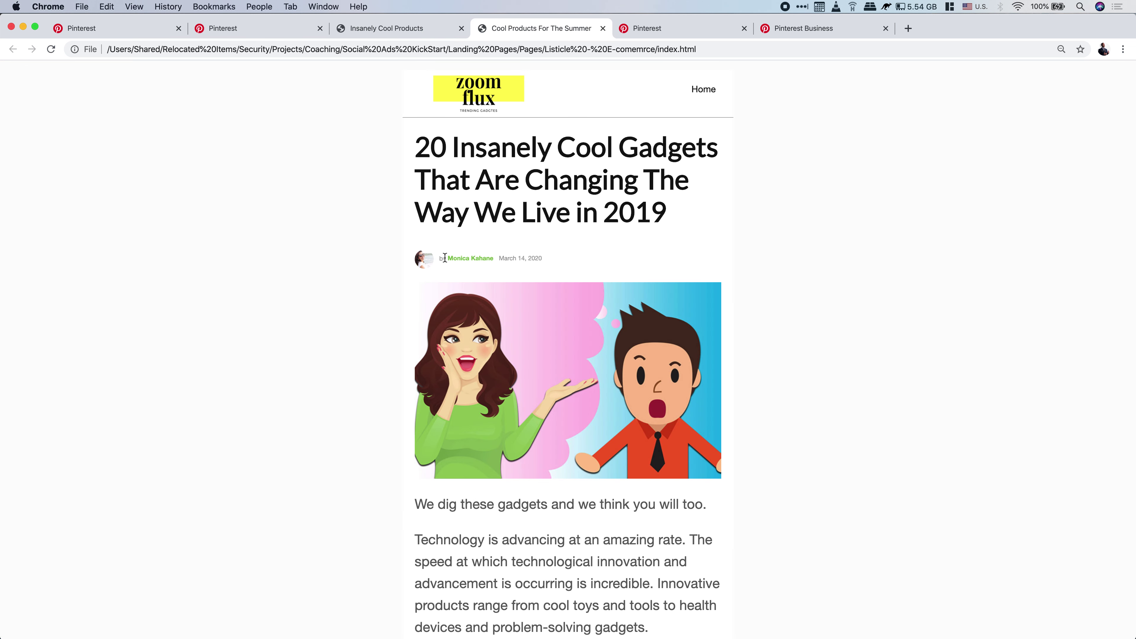
scroll(536, 254, down, 4)
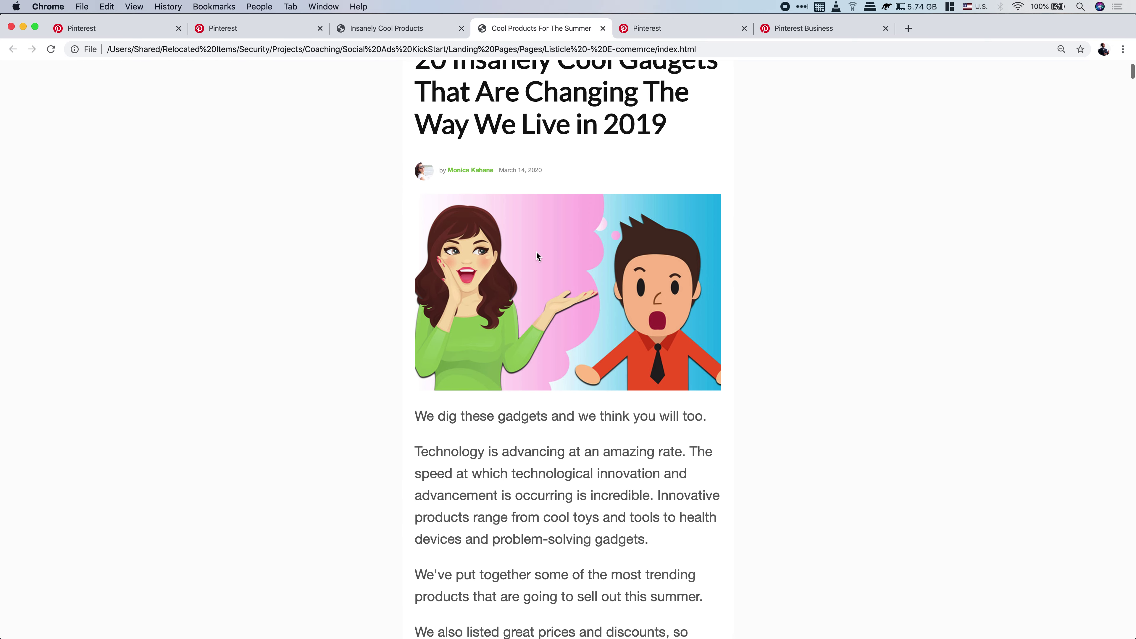
scroll(518, 305, down, 5)
scroll(517, 305, up, 6)
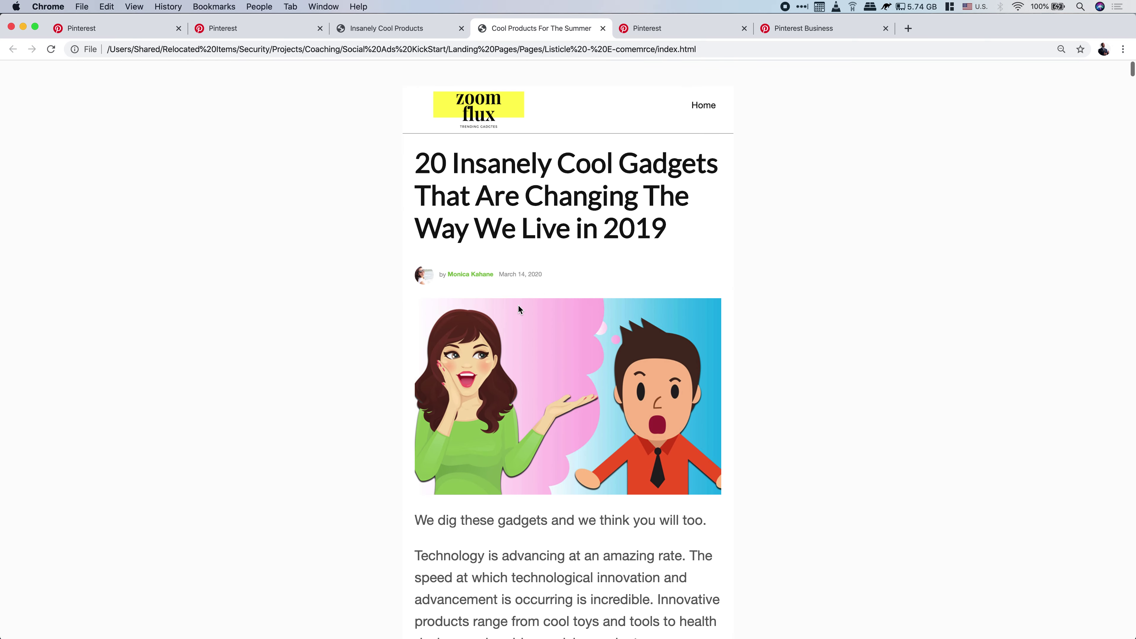
- Compare the PhotoStick entry on the local and live pages and return to the local page's headline
scroll(517, 305, down, 10)
scroll(517, 304, down, 6)
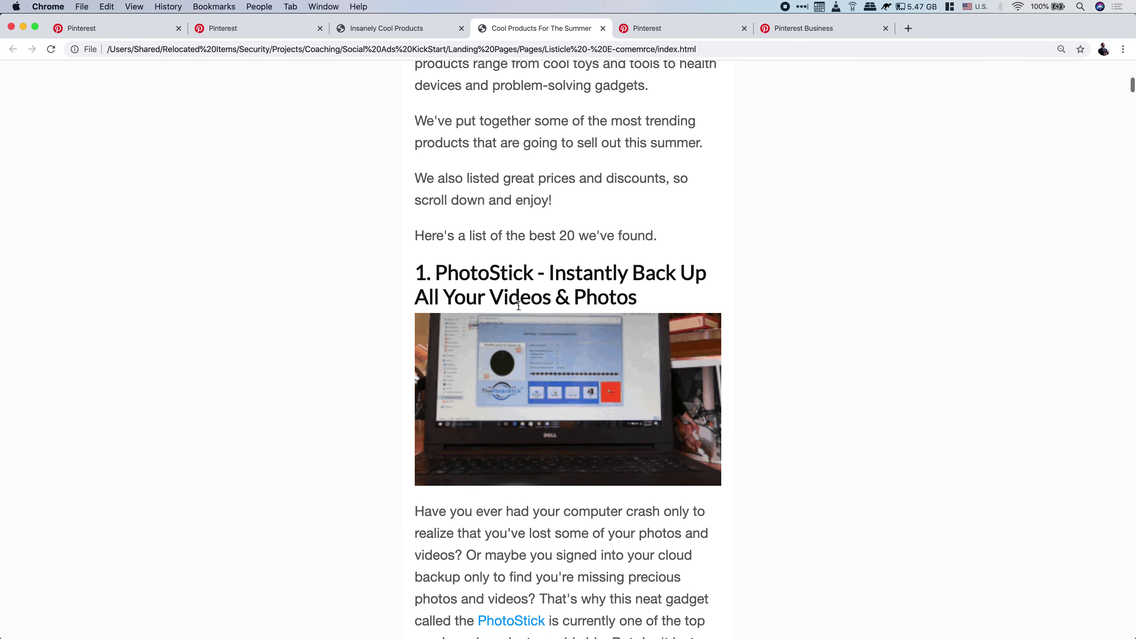
click(404, 30)
scroll(581, 296, down, 10)
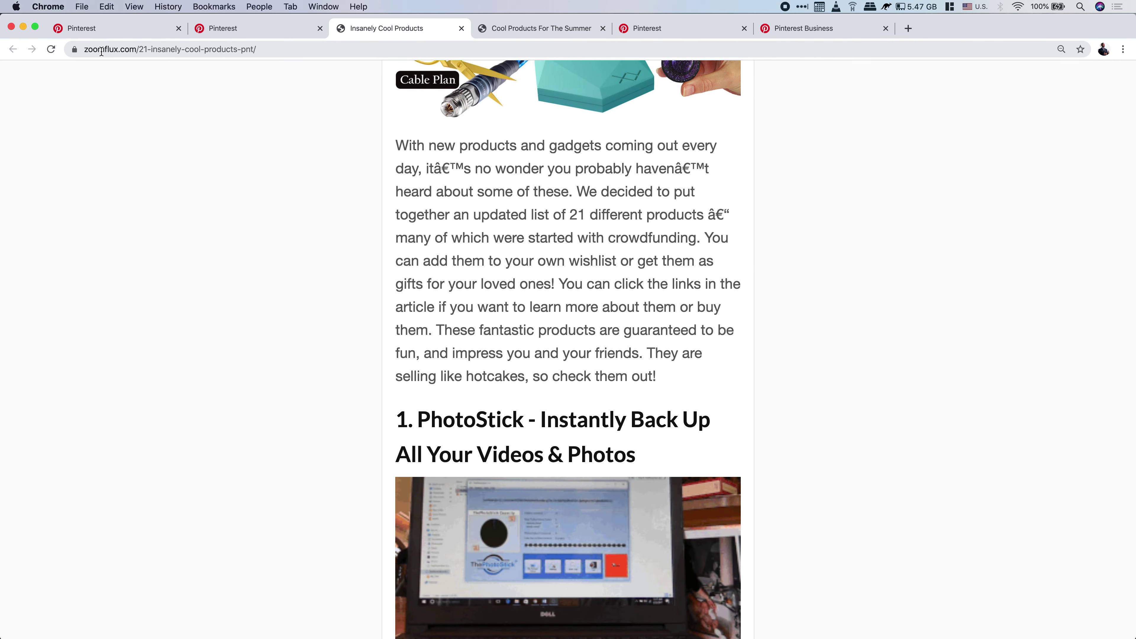
click(529, 23)
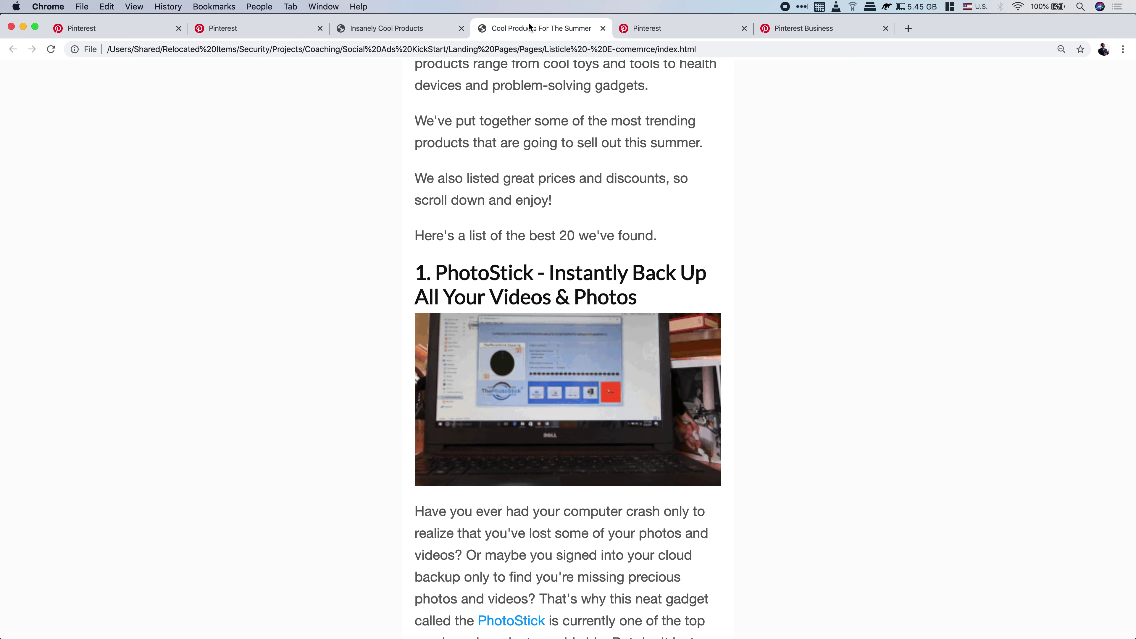
scroll(496, 168, up, 12)
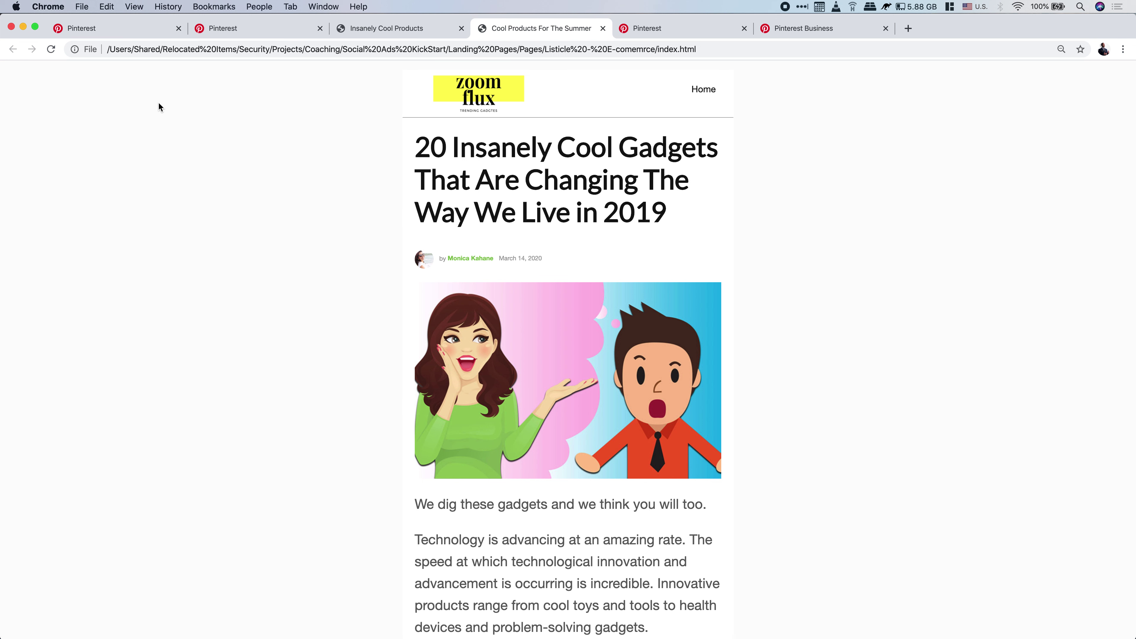
- Return to the manual tag instructions, expand the base code section and copy the Pinterest base code
click(144, 34)
click(236, 28)
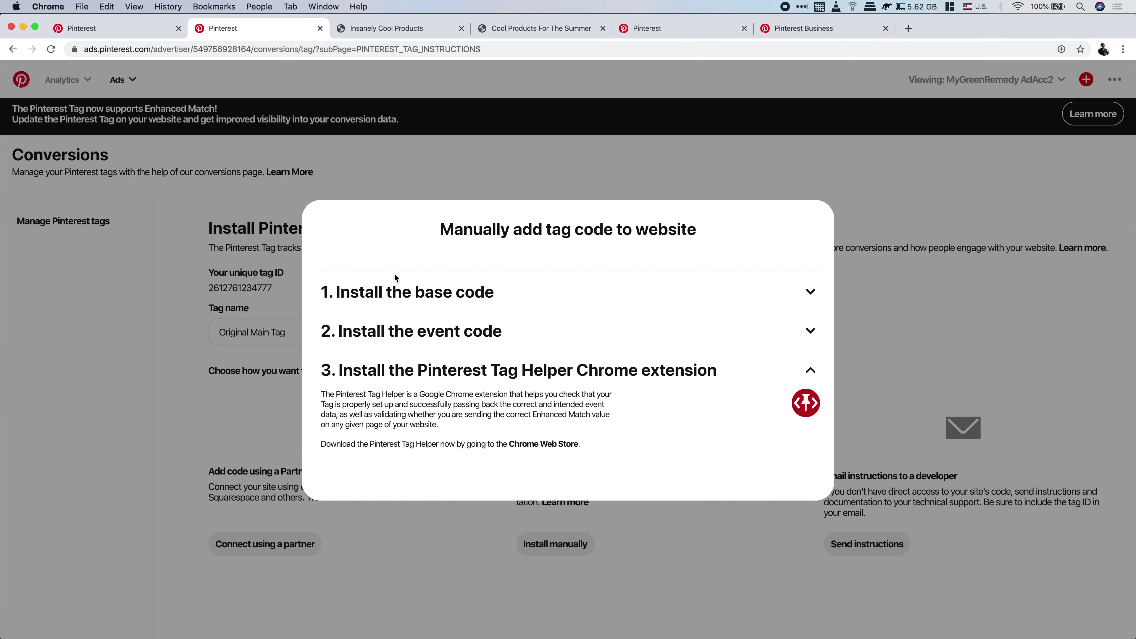
click(599, 294)
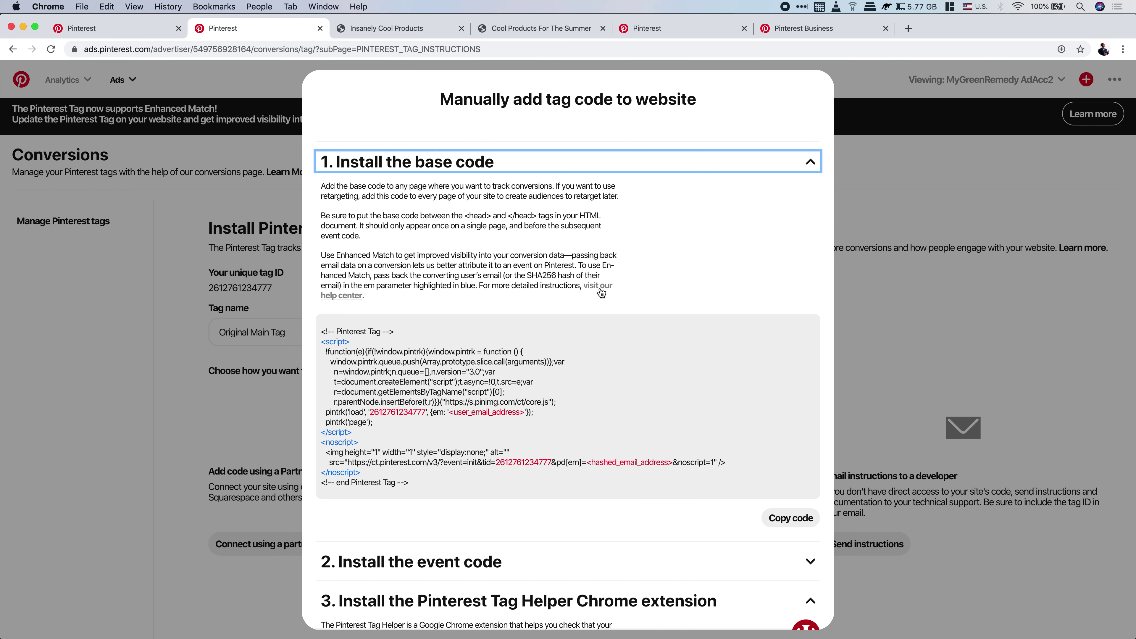
scroll(573, 387, down, 3)
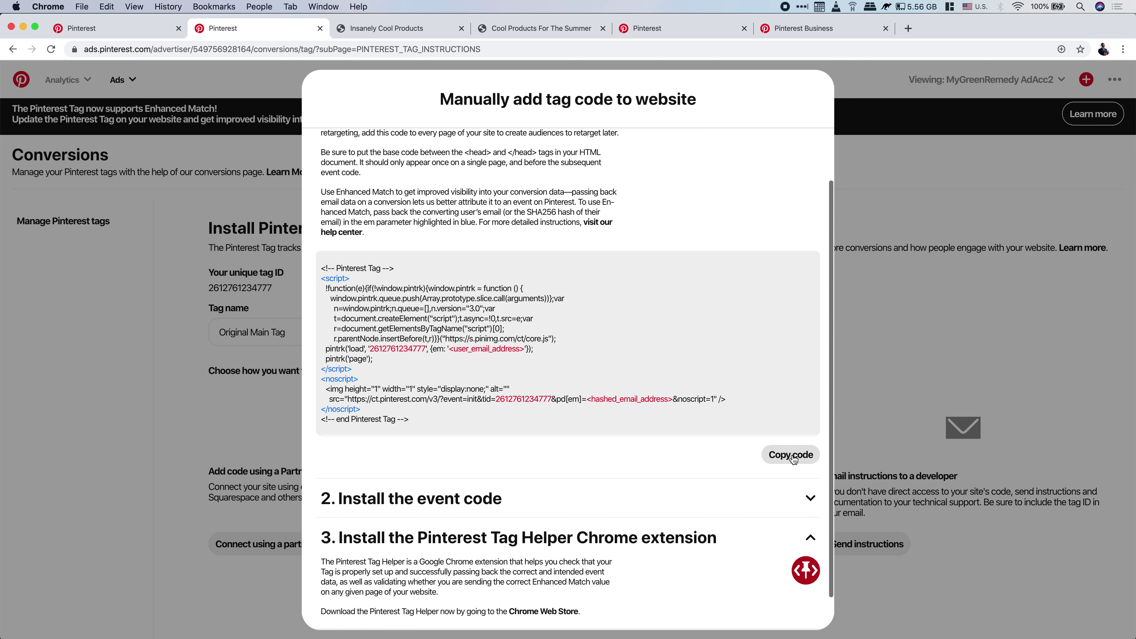
click(789, 456)
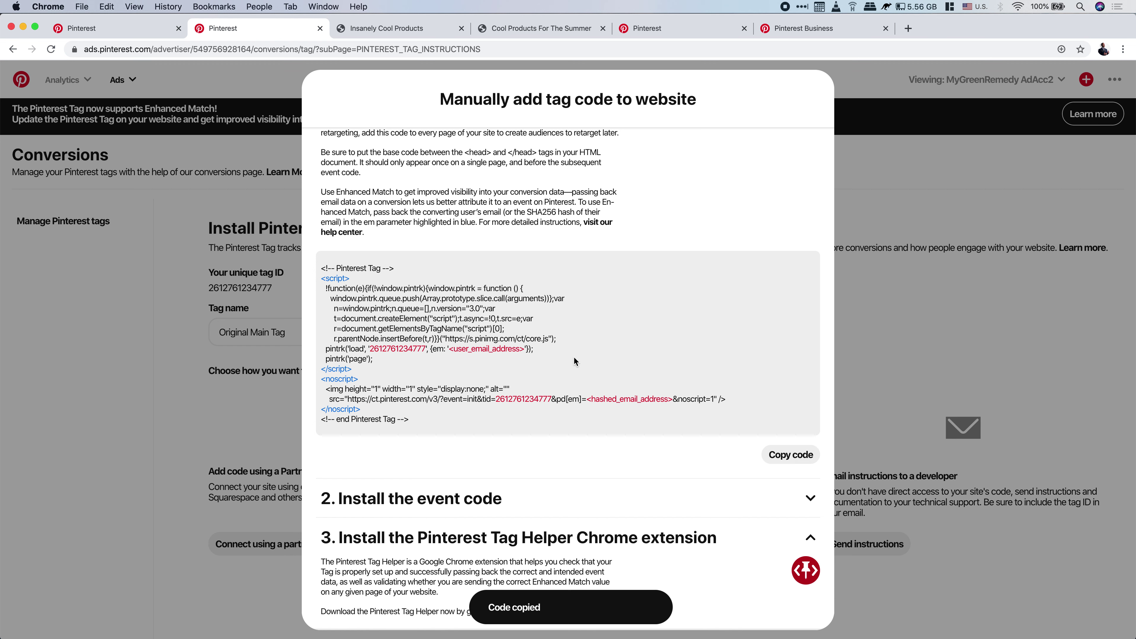
- Switch to the "Listicle - E-comemrce" folder in Finder and open its index.html in Brackets
key(ctrl+Up)
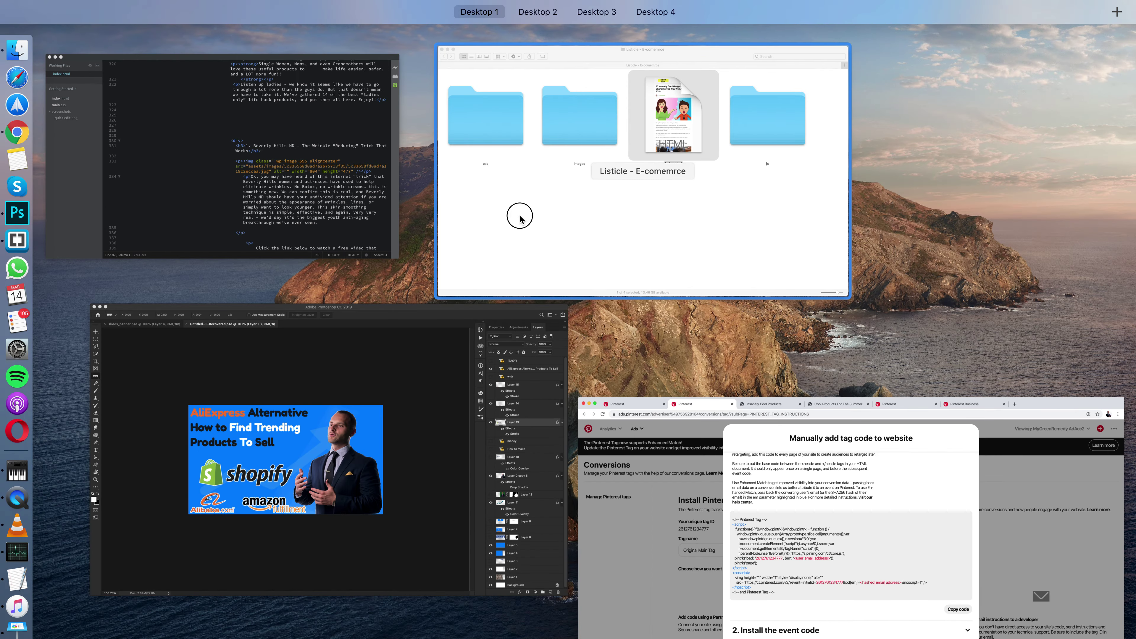
click(520, 218)
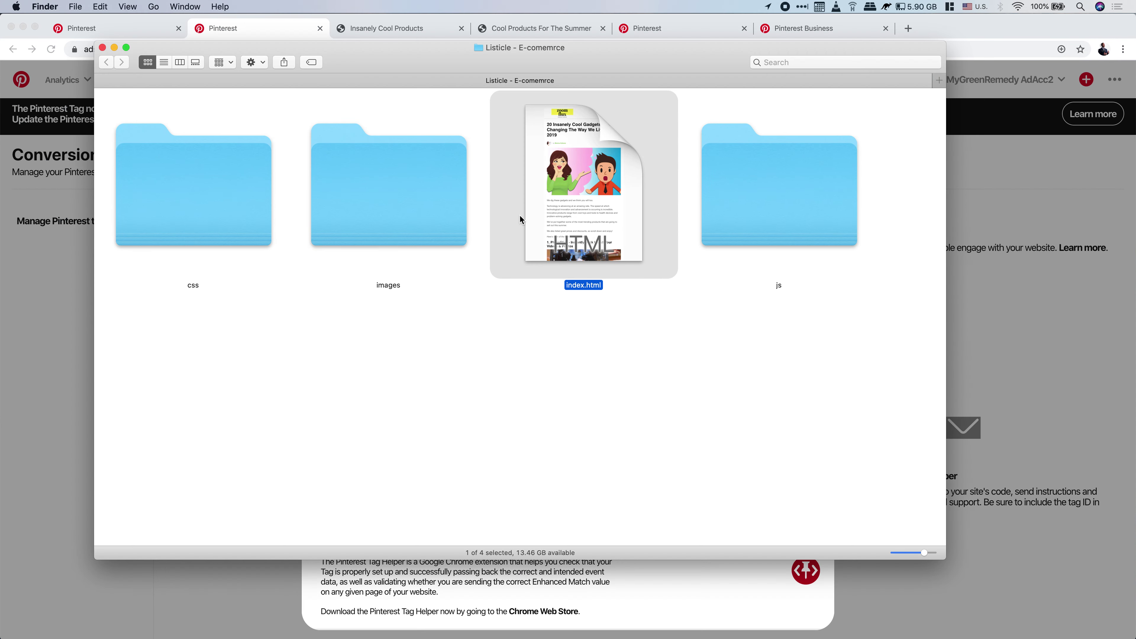
click(558, 347)
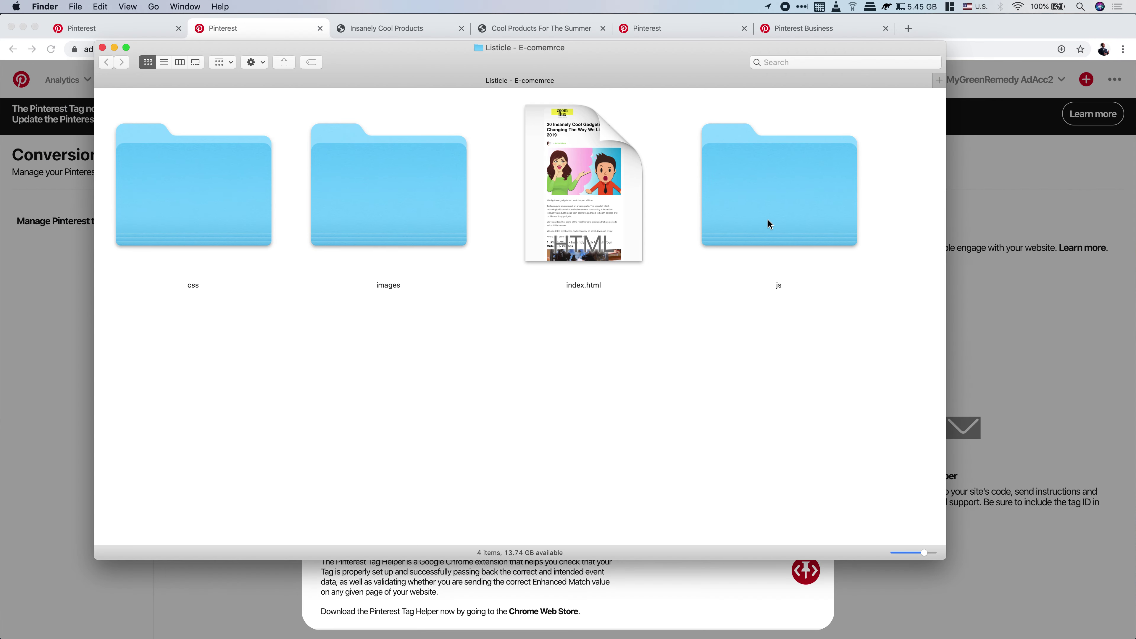
right_click(600, 227)
mouse_move(715, 241)
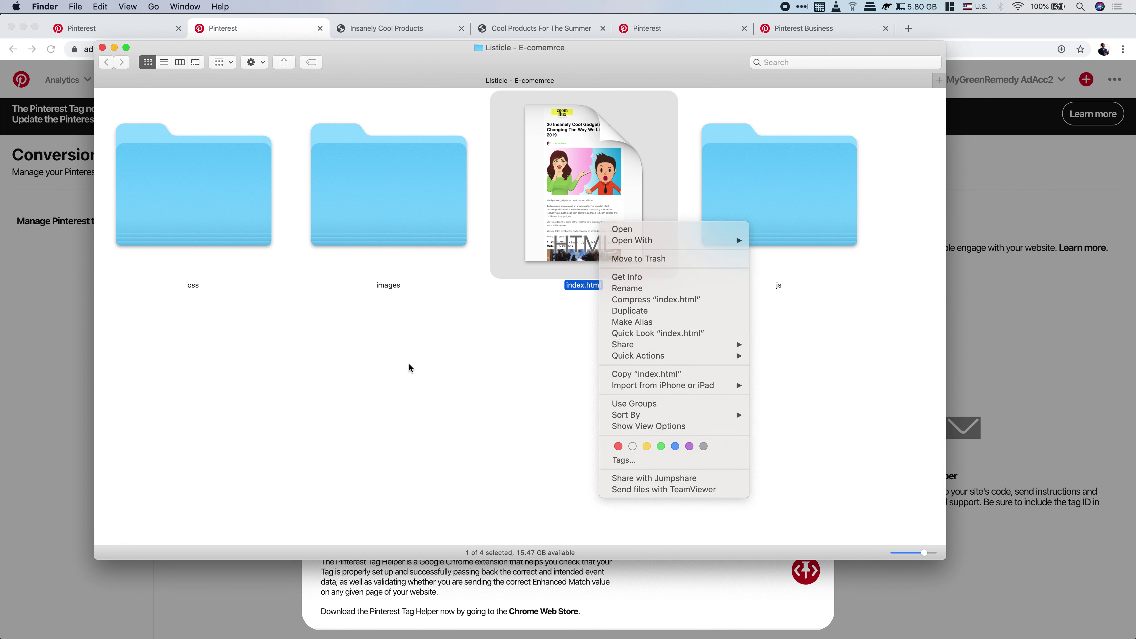
click(602, 177)
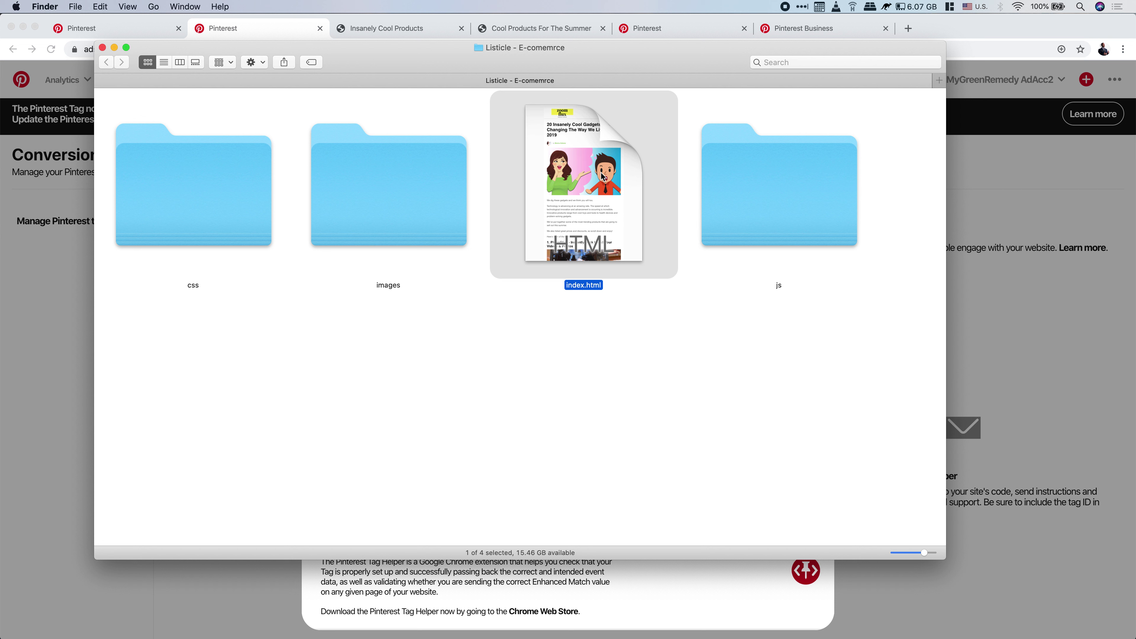
click(684, 284)
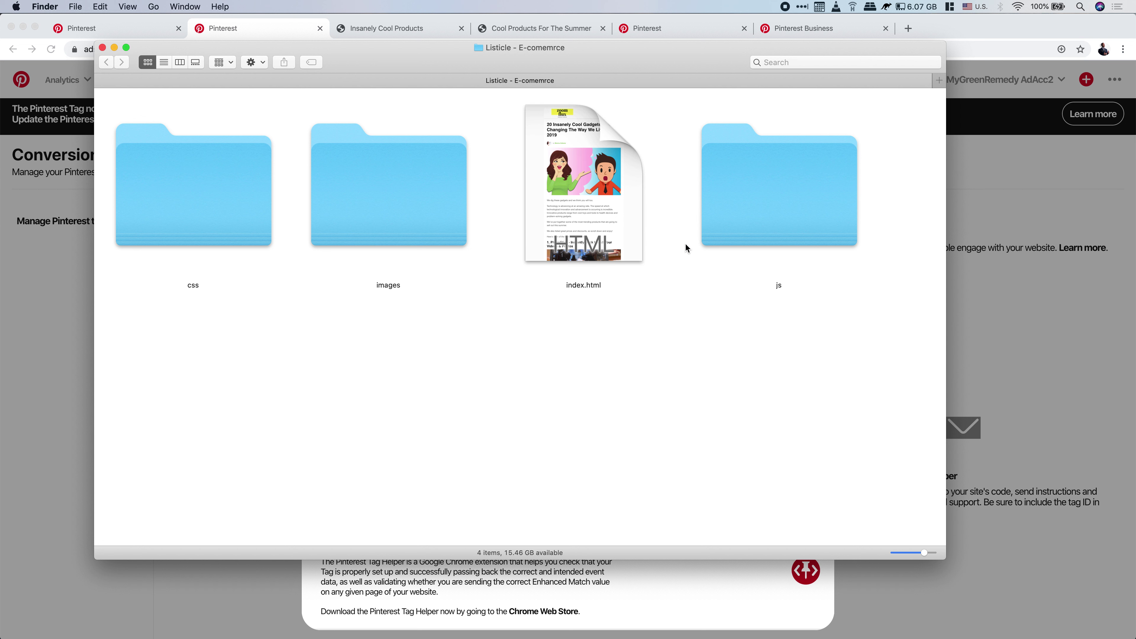
click(600, 194)
right_click(599, 194)
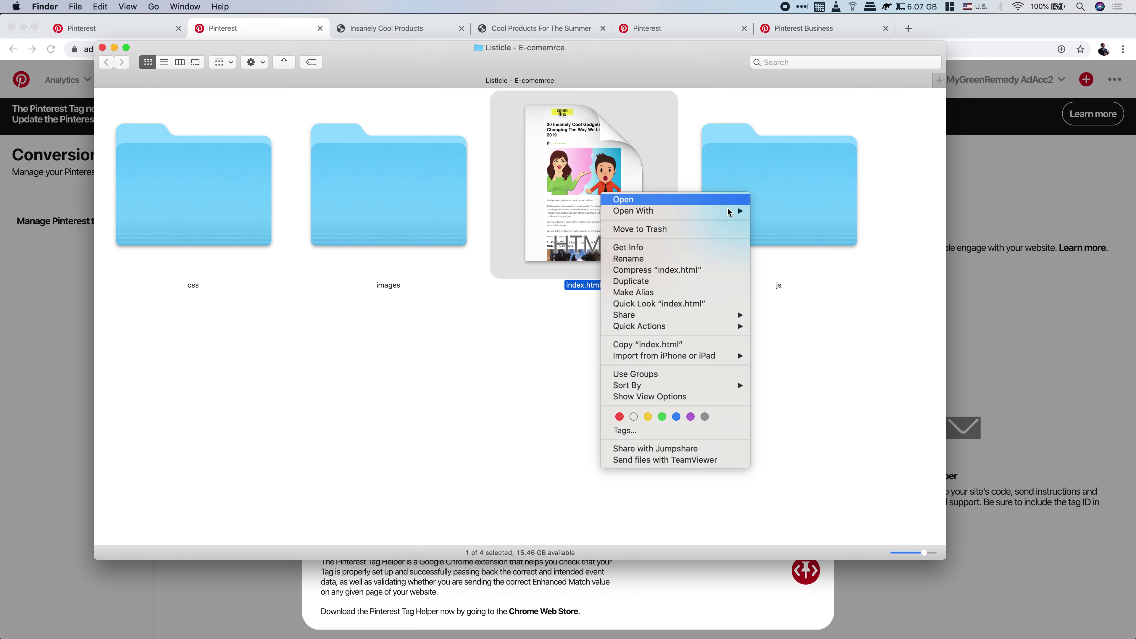
mouse_move(716, 210)
click(819, 229)
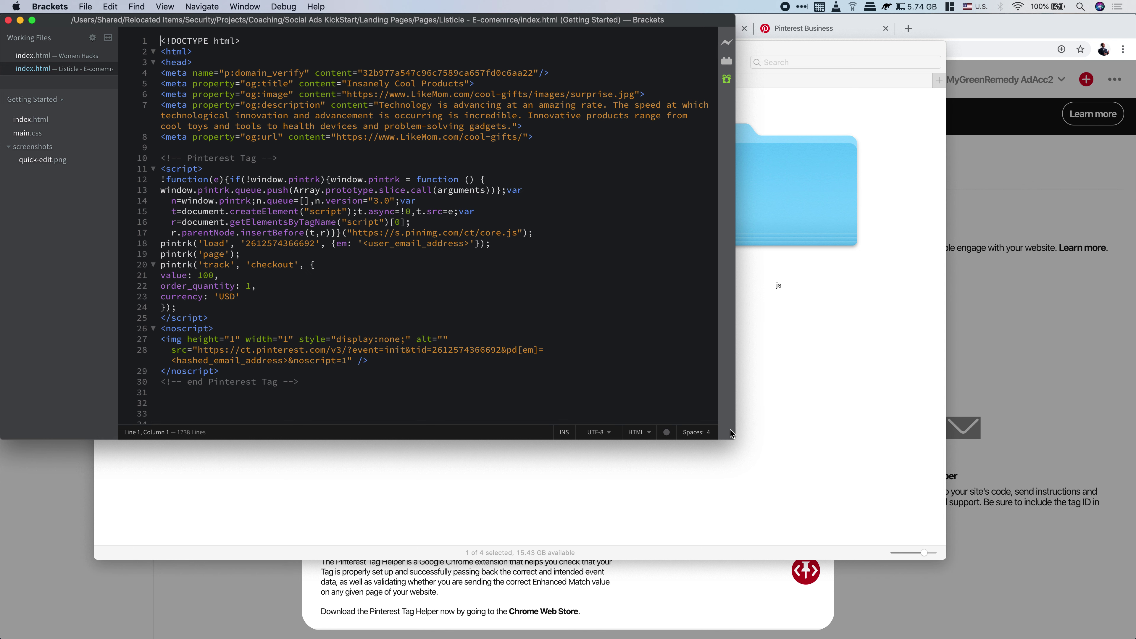
- Enlarge the code editor window to fill the screen and increase the code's font size
drag(732, 429, 1134, 637)
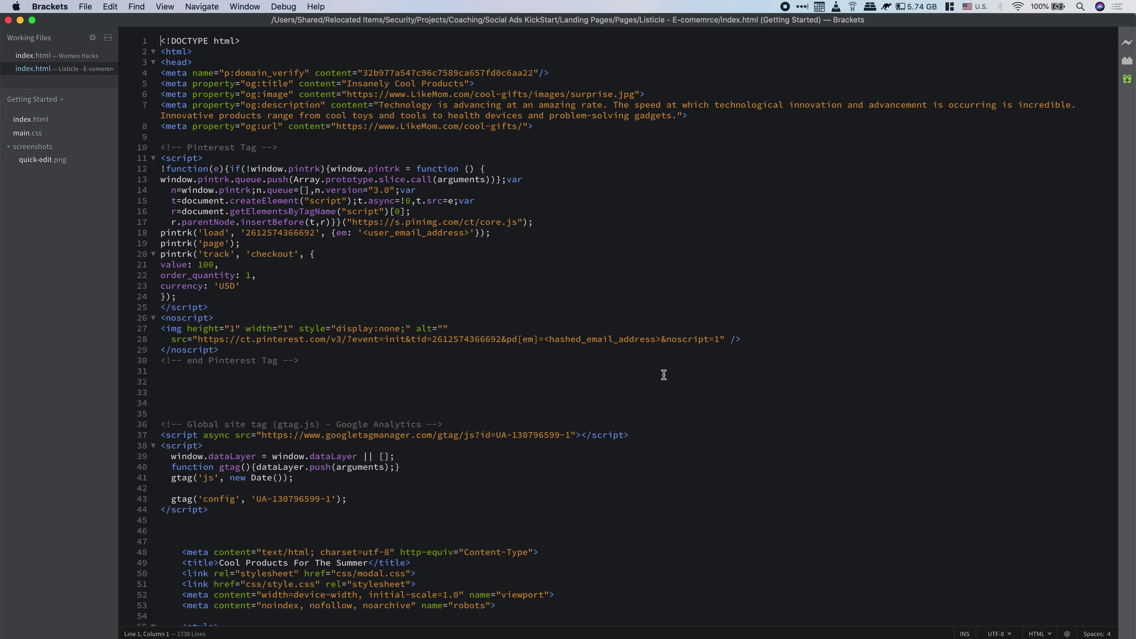
key(super+equal)
key(super+equal)
key(super+equal)
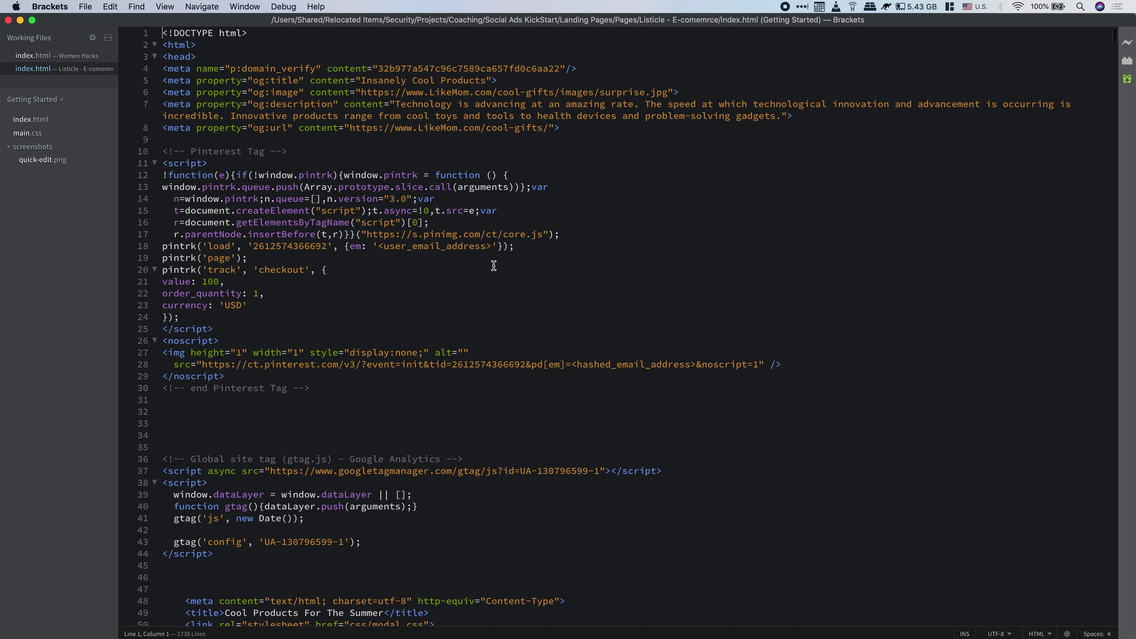
- Increase the code's font size by one more step and find the existing Pinterest Tag block in the head
key(super+equal)
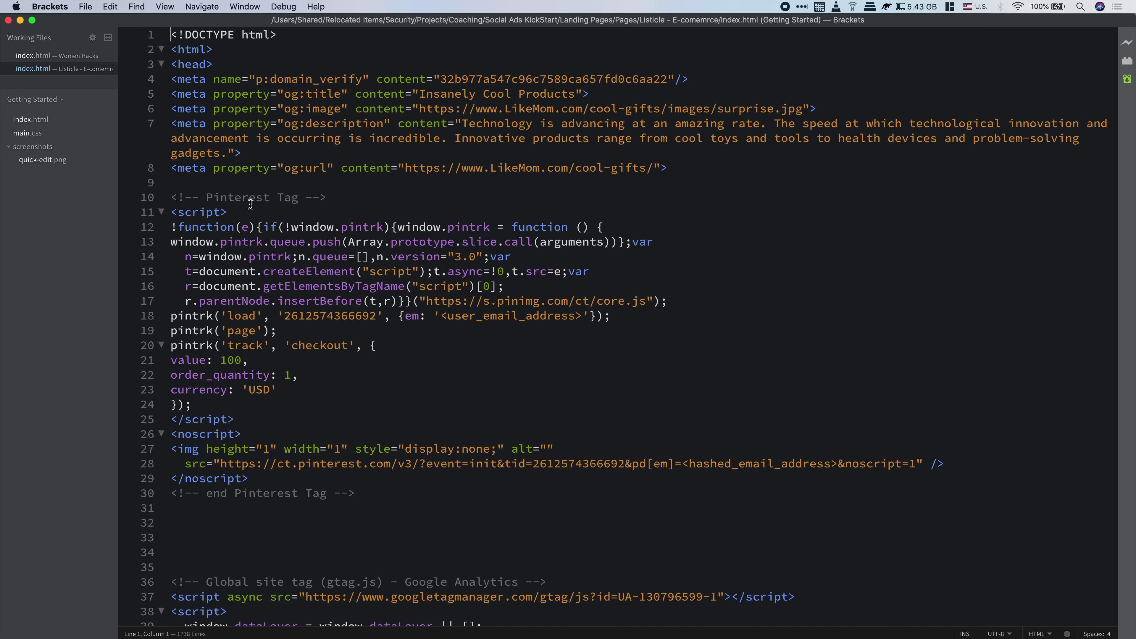
scroll(233, 186, down, 1)
scroll(233, 224, up, 1)
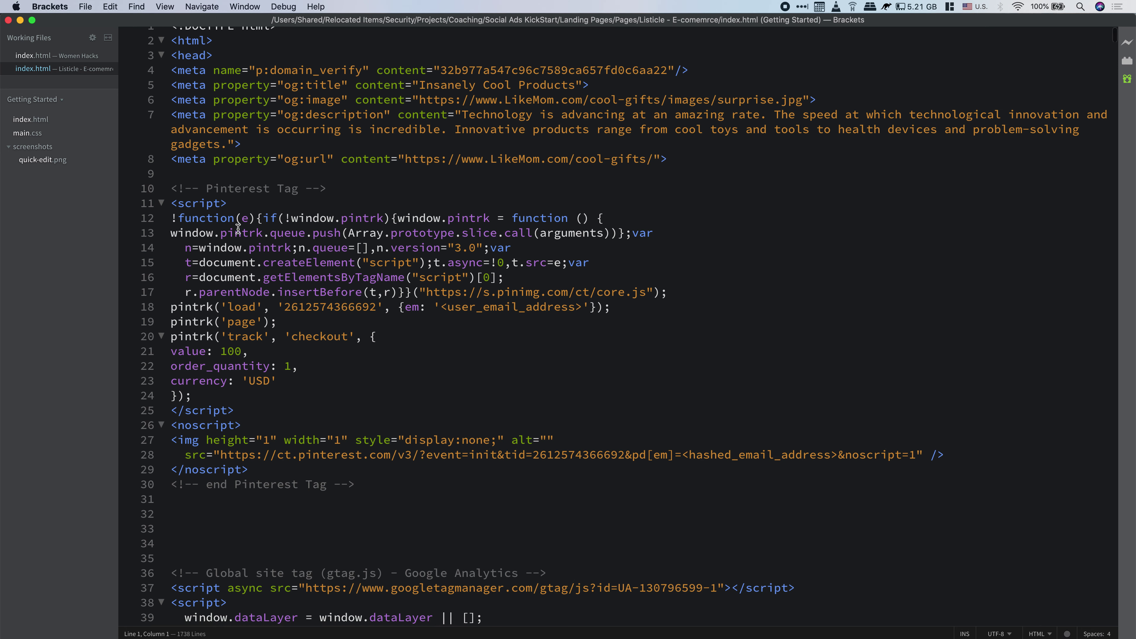
drag(366, 495, 193, 351)
drag(100, 218, 89, 186)
key(BackSpace)
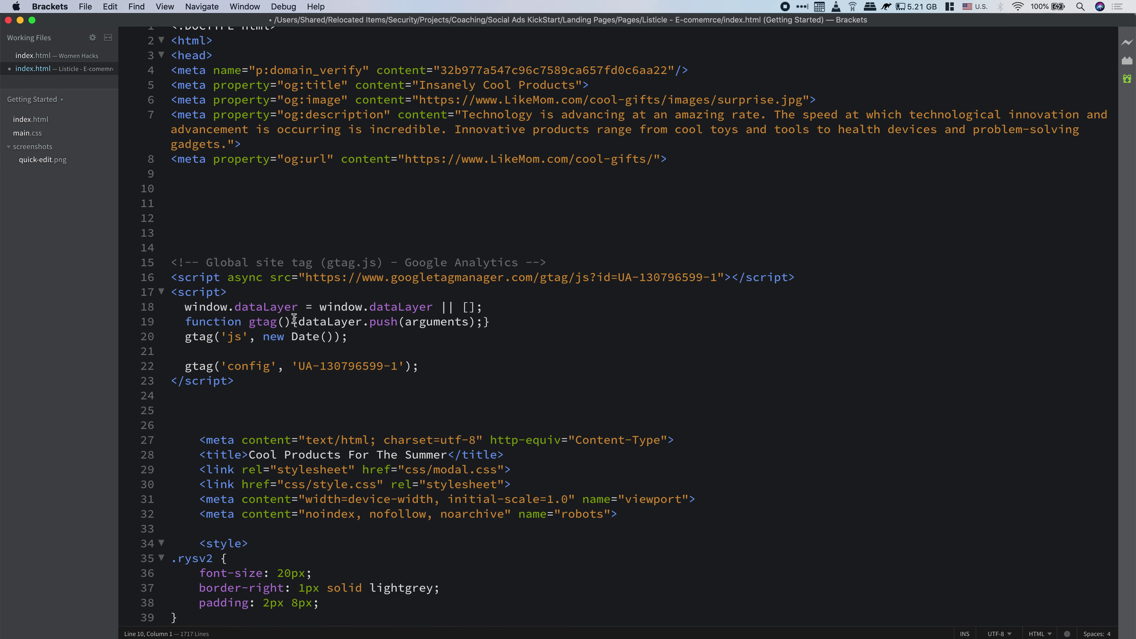
key(super+z)
- Insert about 30 blank lines between the og:url meta tag and the existing Pinterest Tag block
click(173, 180)
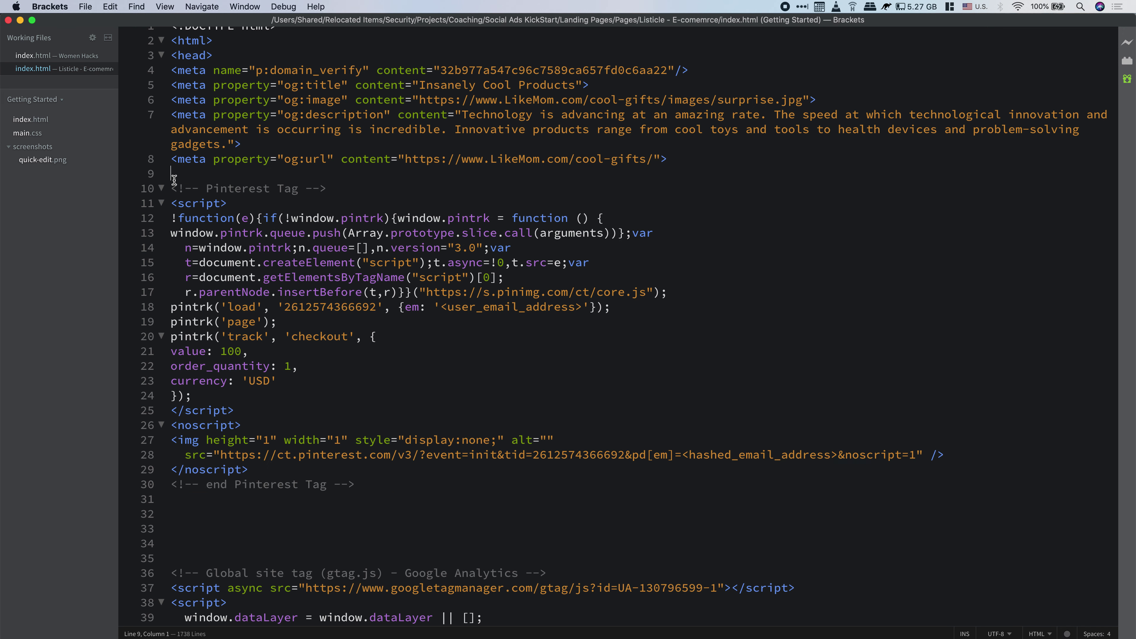
key(Return)
key(Return)
key(Return)
key(Return)
key(Return)
key(Return)
key(Return)
key(Return)
key(Return)
key(Return)
key(Return)
key(Return)
key(Return)
key(Return)
key(Return)
key(Return)
key(Return)
key(Return)
key(Return)
key(Return)
key(Return)
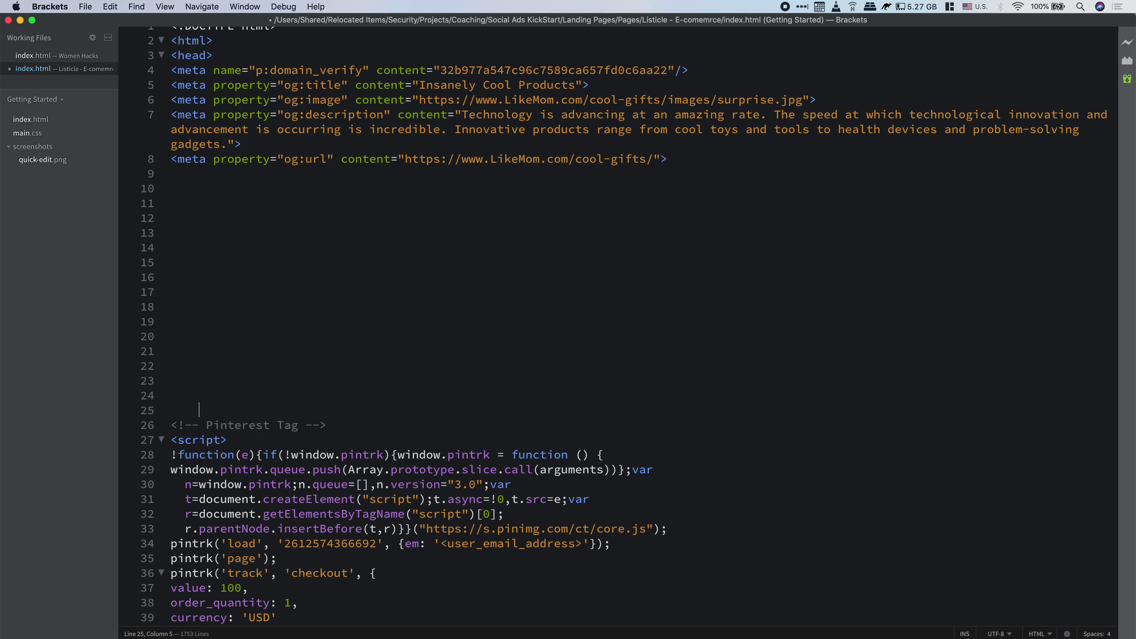
key(Return)
key(Return)
key(Return)
key(Return)
key(Return)
key(Return)
key(Return)
key(Return)
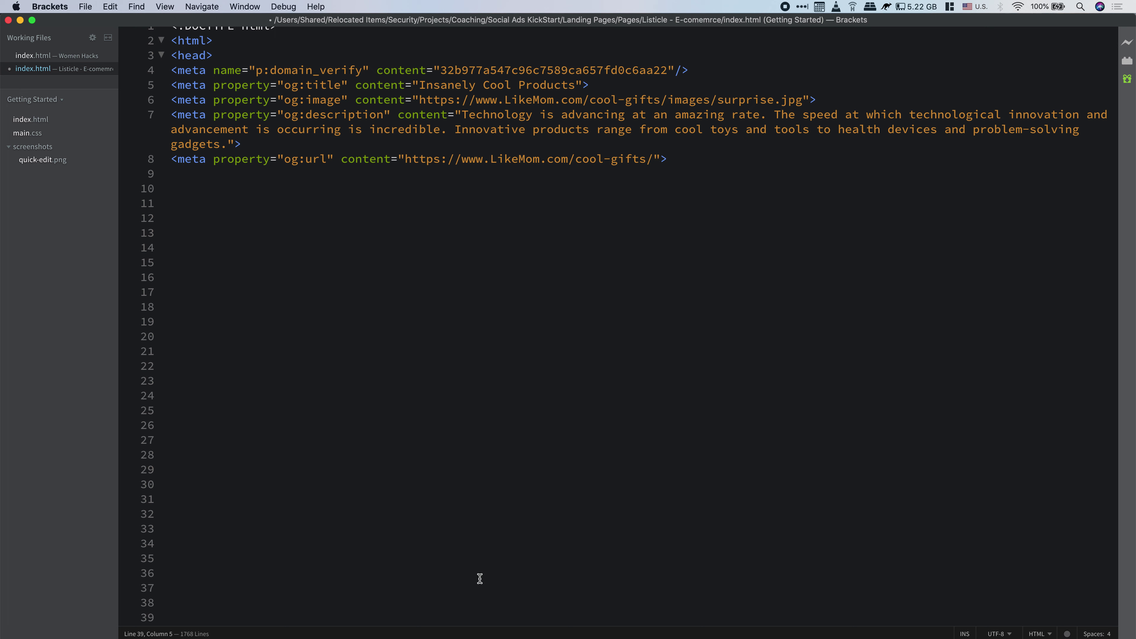
scroll(490, 405, up, 1)
scroll(507, 279, down, 5)
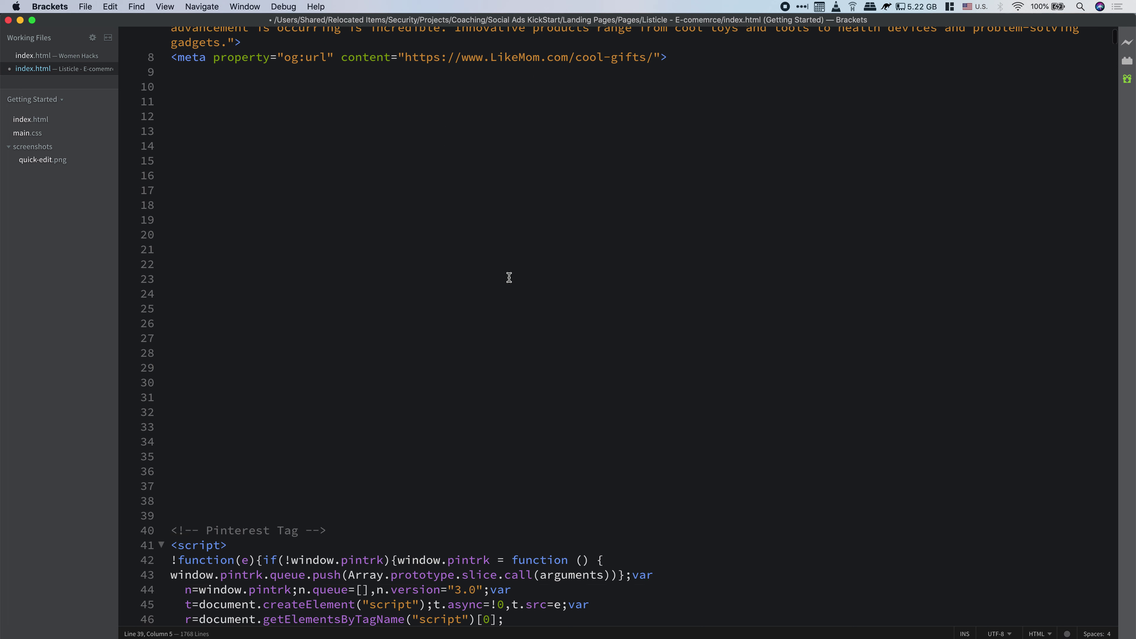
scroll(509, 278, down, 2)
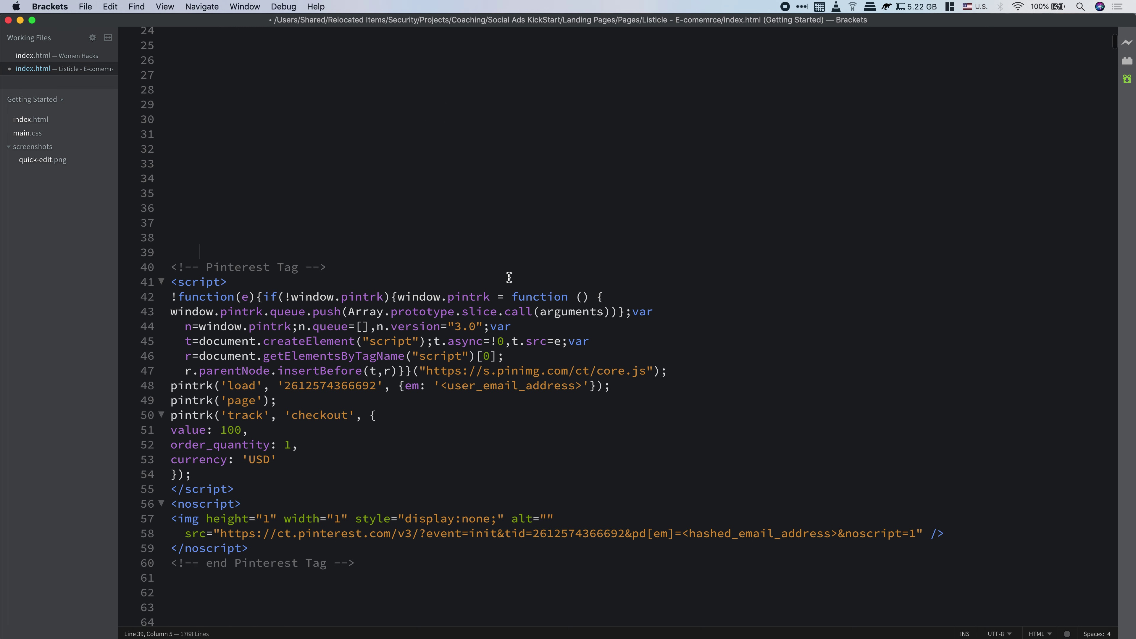
scroll(509, 278, up, 6)
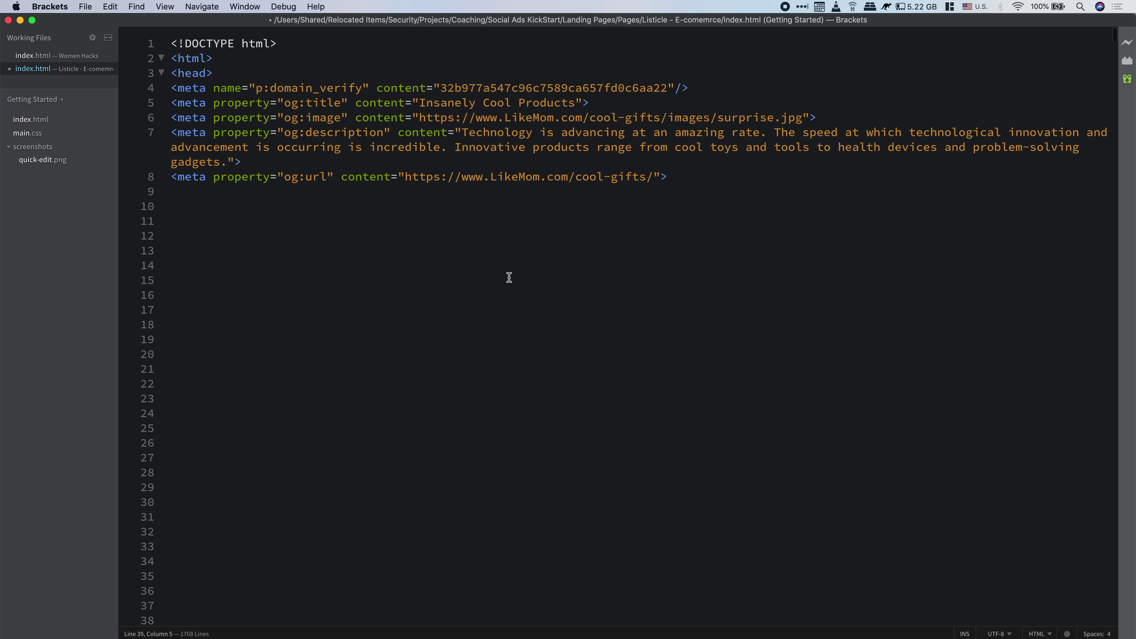
- Paste the copied Pinterest base code on line 11, below the og:url meta tag, and check its tag ID
double_click(186, 182)
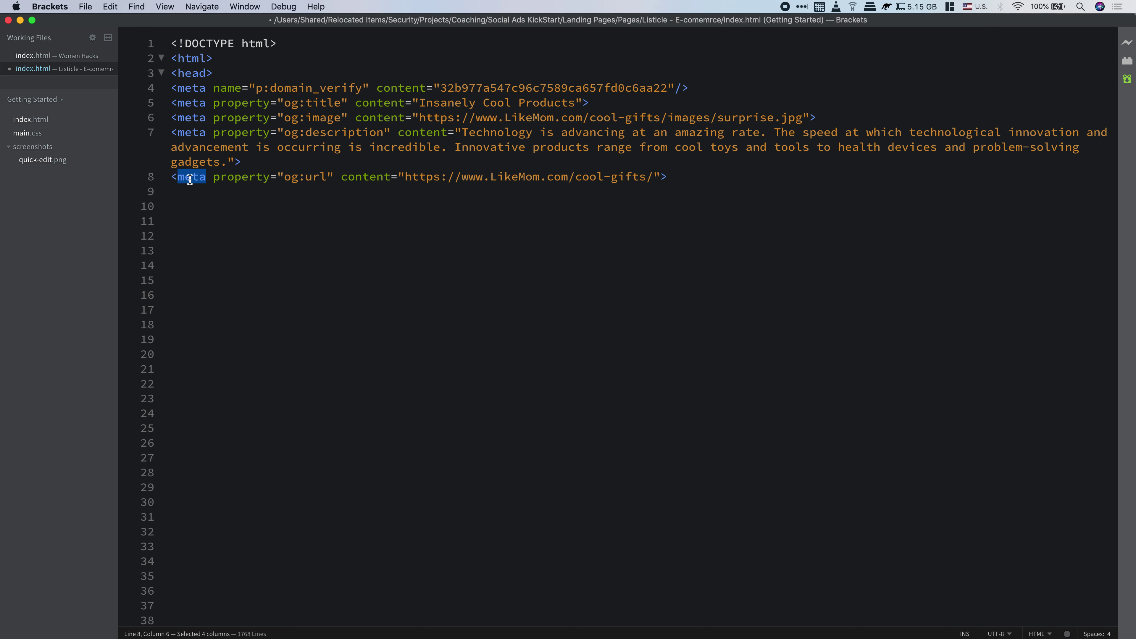
click(347, 269)
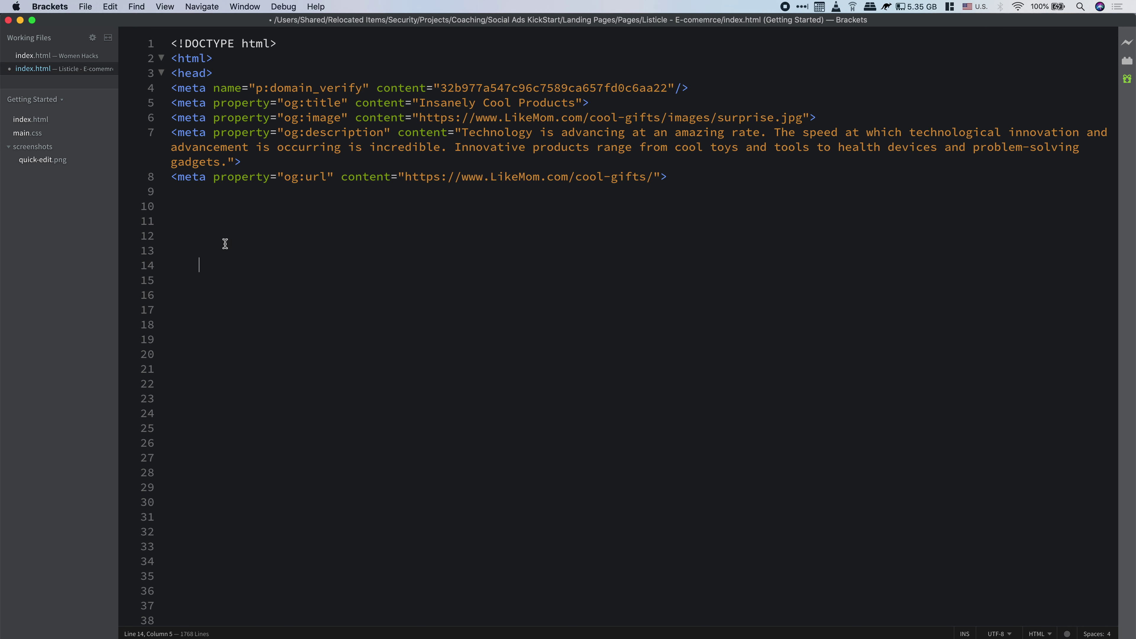
click(190, 232)
right_click(192, 221)
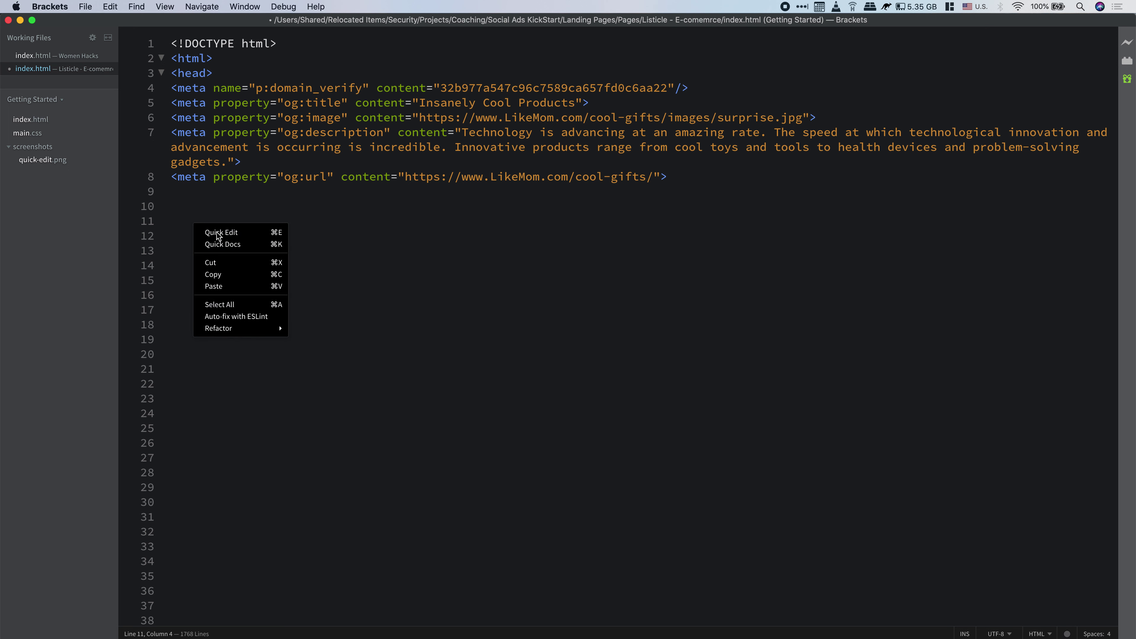
click(232, 286)
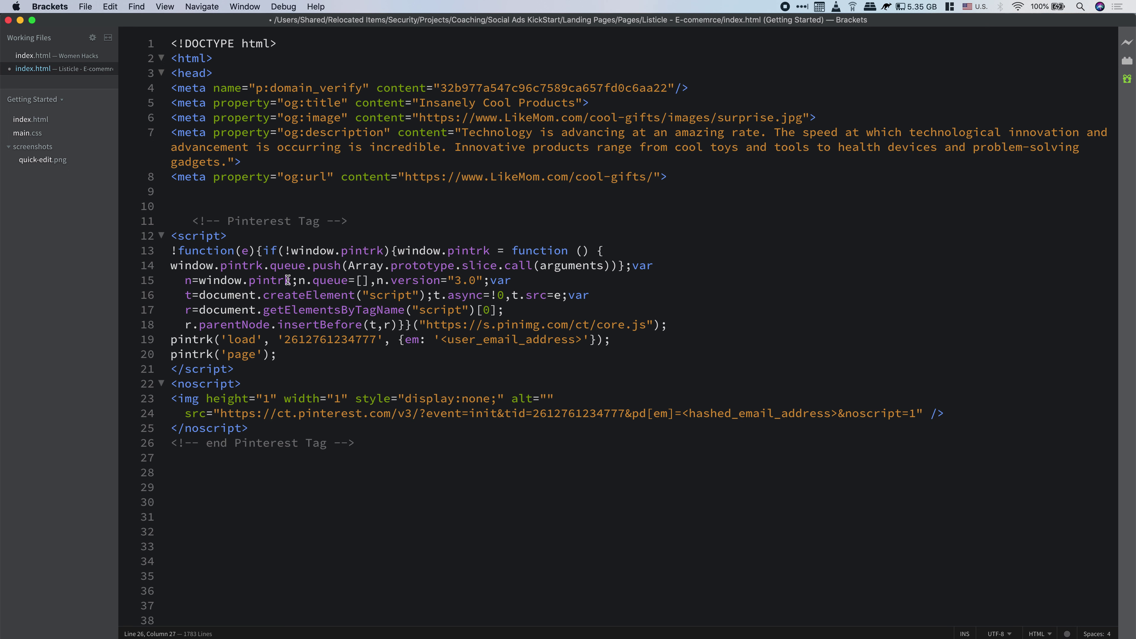
double_click(329, 342)
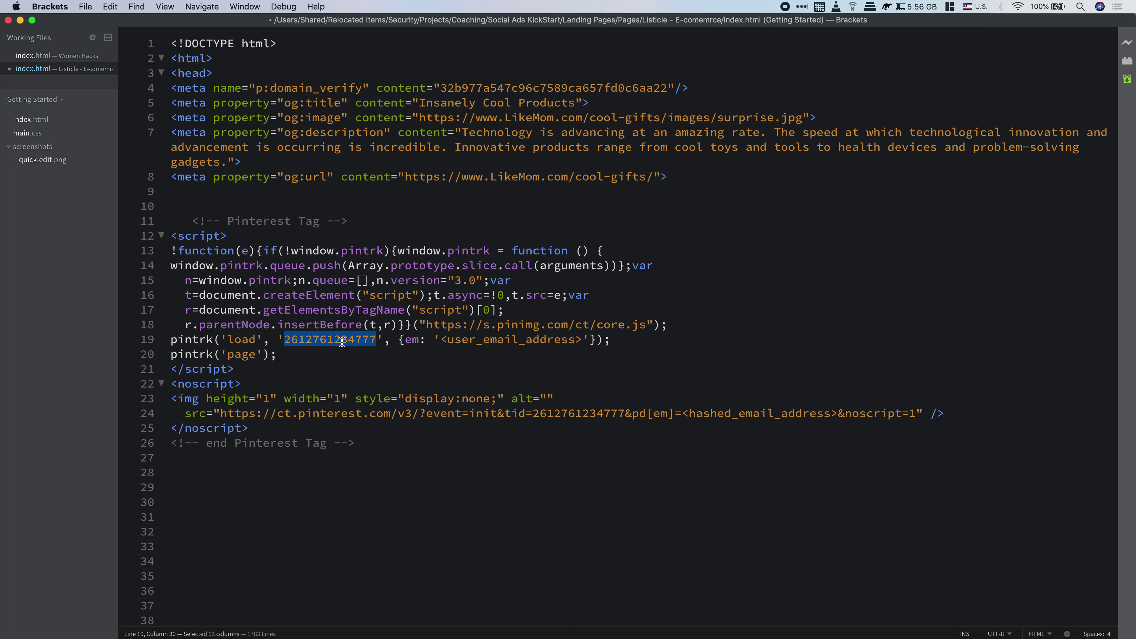
click(567, 389)
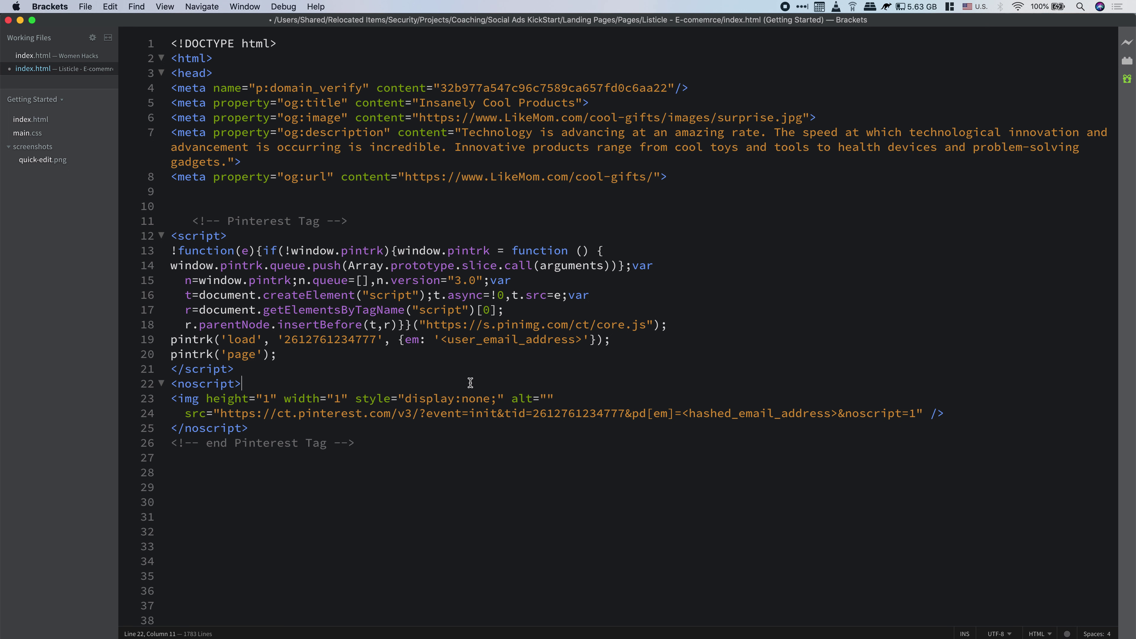
- Switch to Chrome and expand the "Install the event code" section of the manual tag instructions
key(super+Tab)
key(Escape)
key(super+Tab)
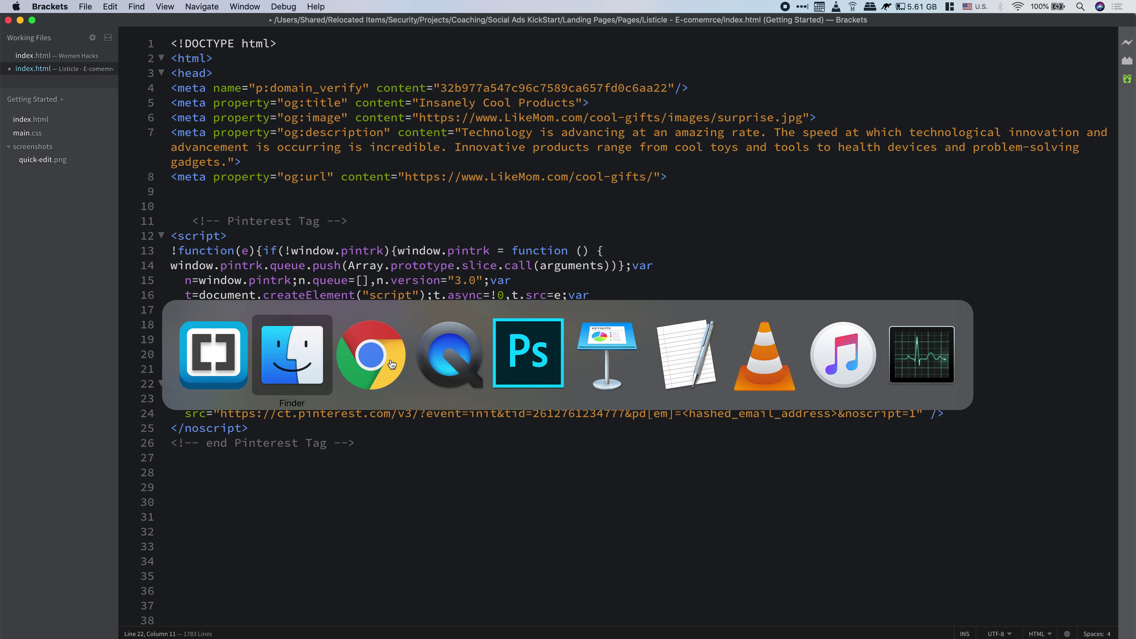
click(392, 365)
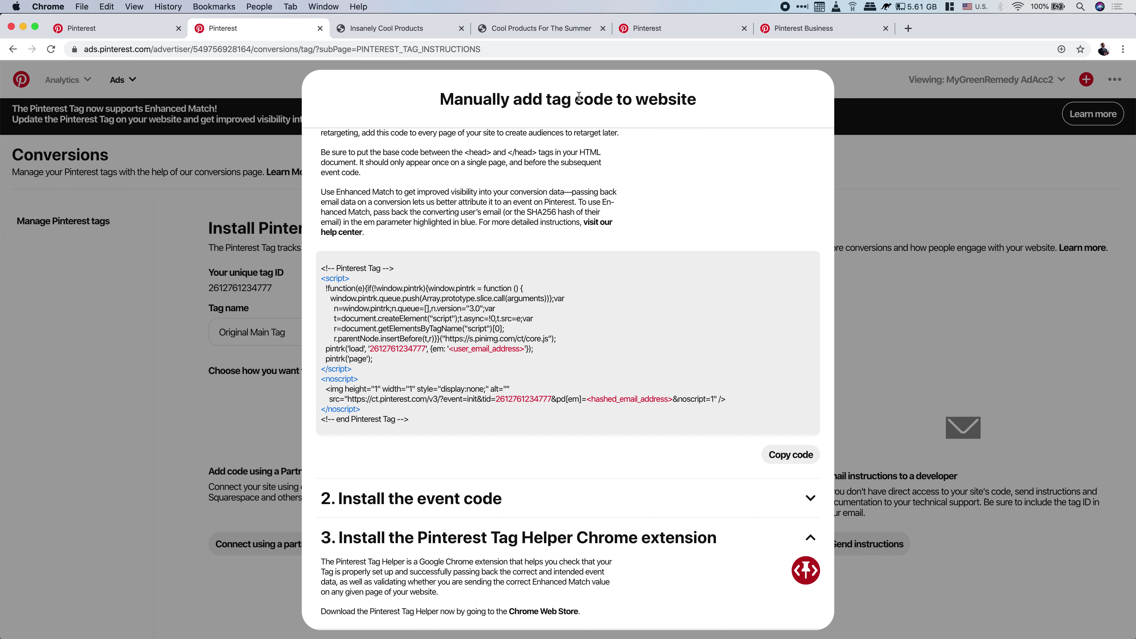
scroll(603, 255, down, 2)
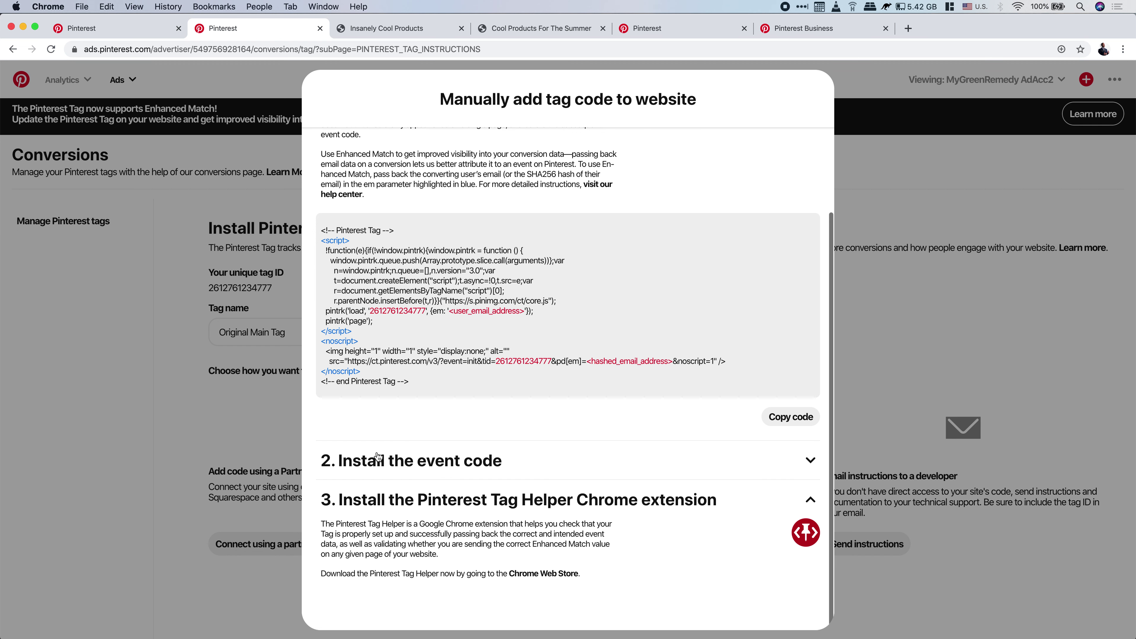
click(806, 461)
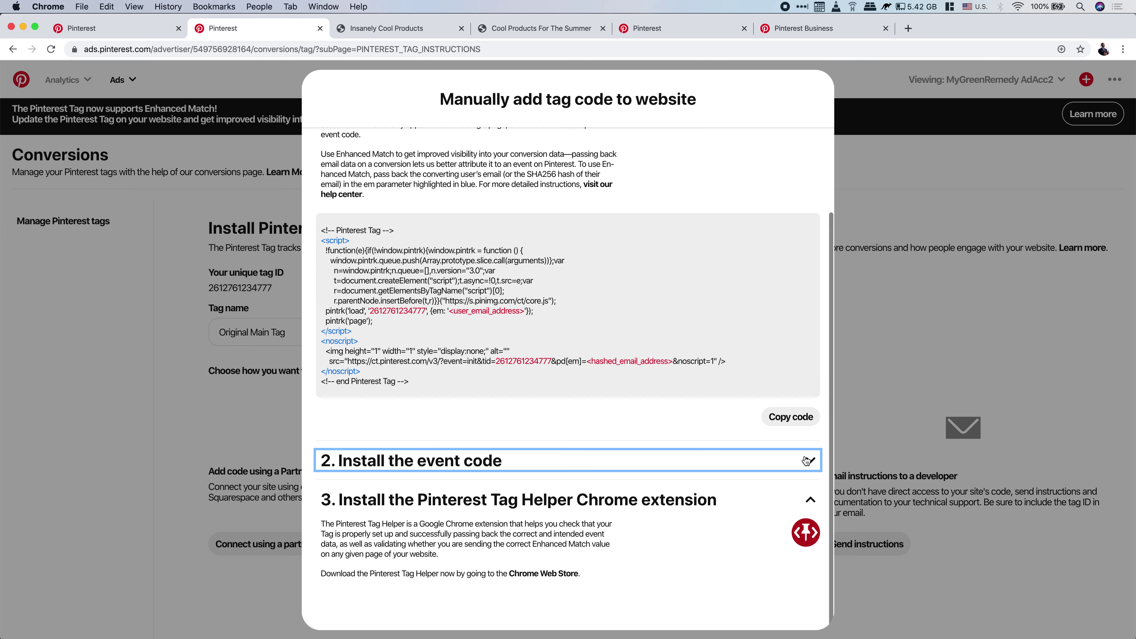
- Review the available event codes, from Checkout, AddToCart and PageVisit through Search, ViewCategory and the custom event
scroll(606, 356, down, 6)
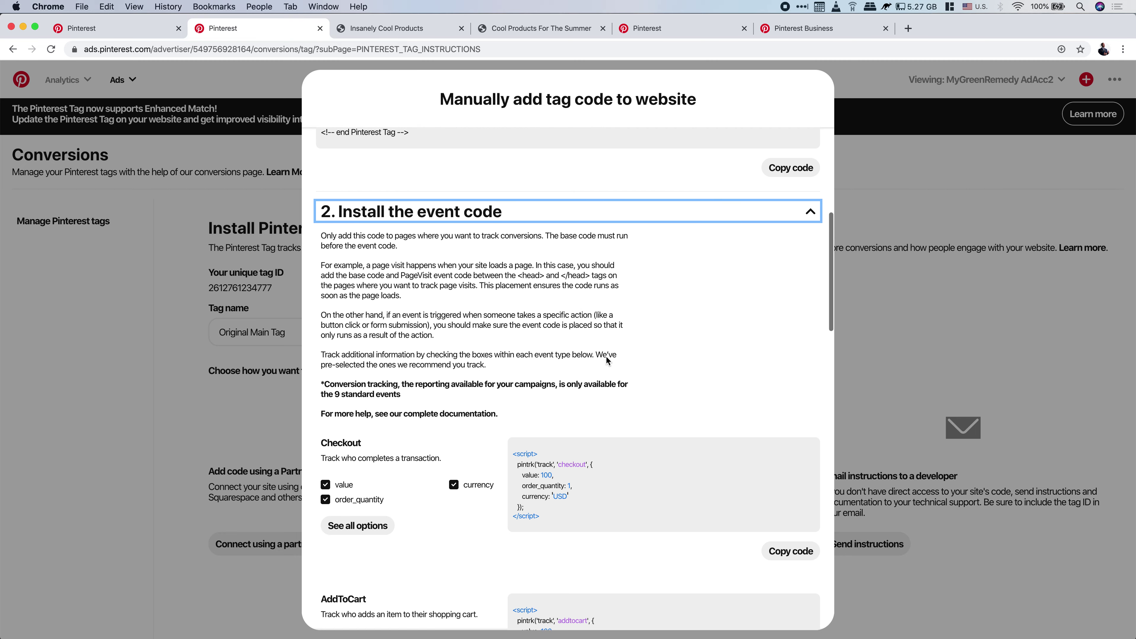
scroll(606, 356, down, 4)
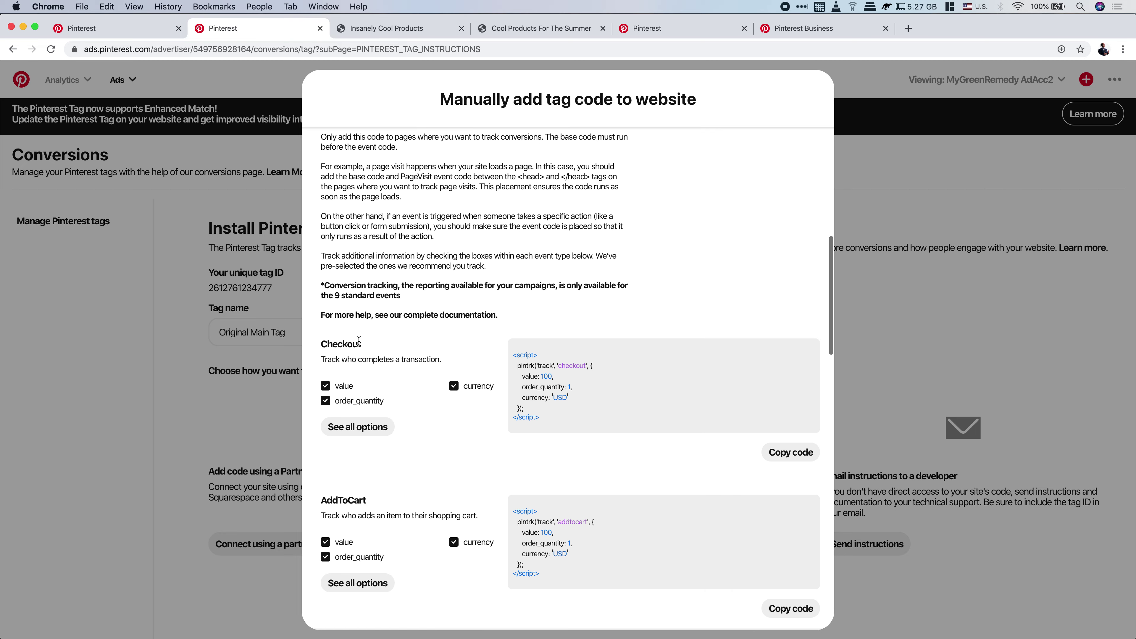
scroll(413, 439, down, 8)
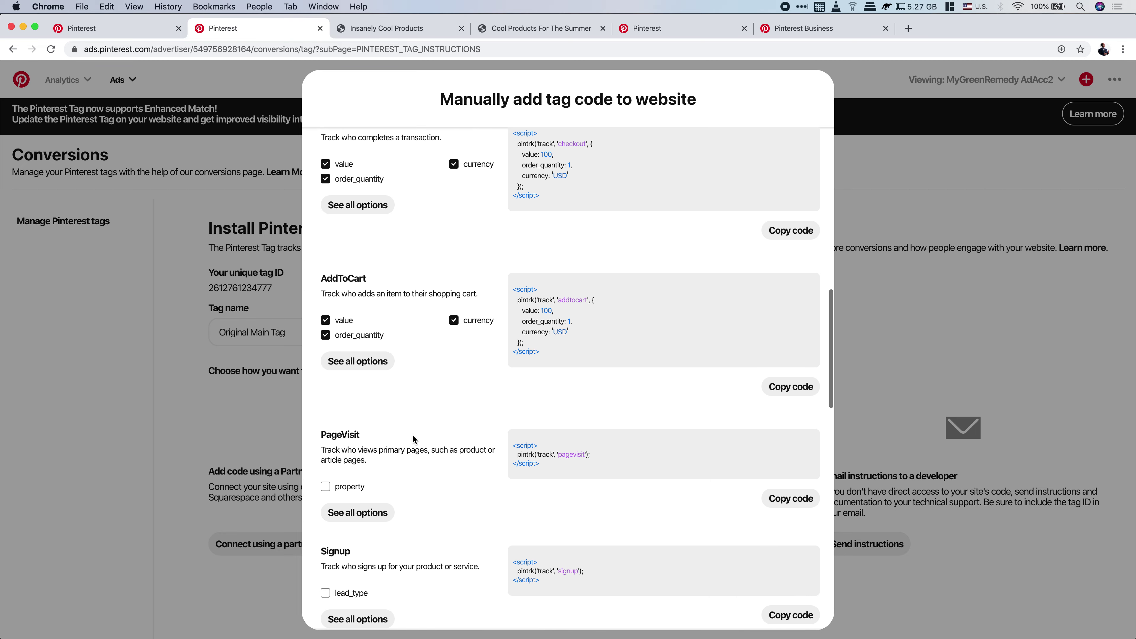
scroll(413, 438, down, 7)
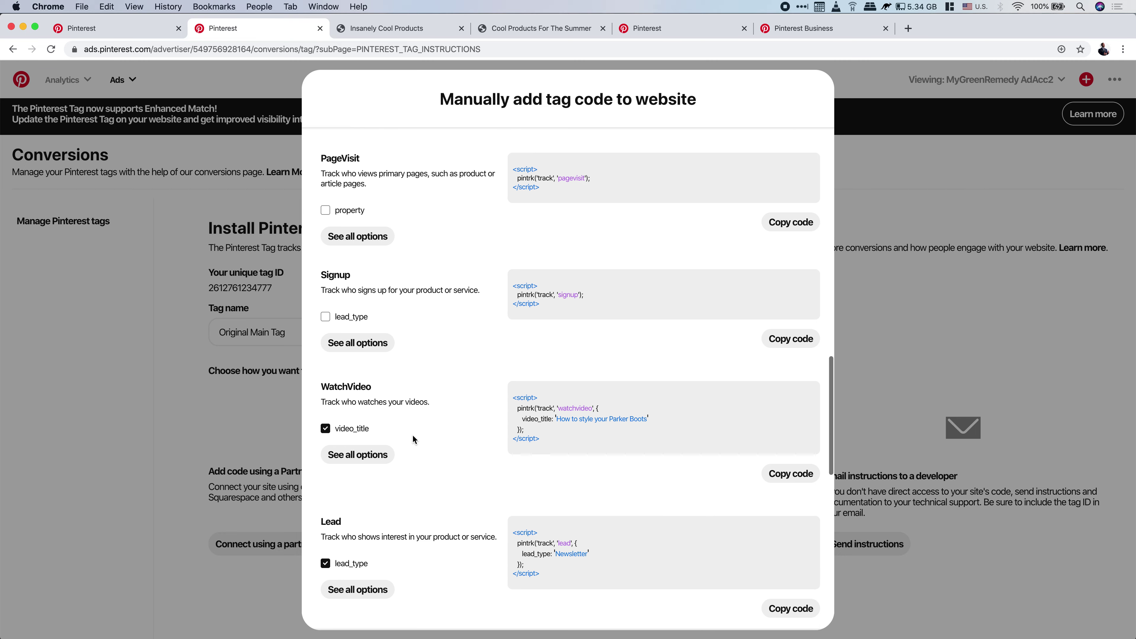
scroll(332, 488, down, 3)
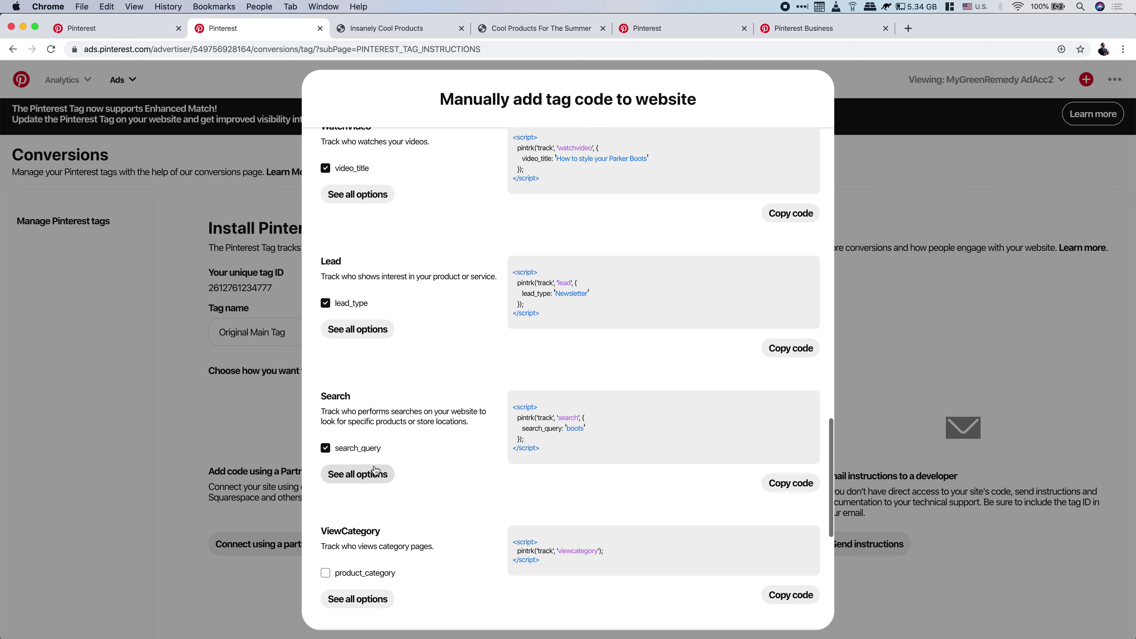
scroll(397, 452, up, 10)
scroll(420, 357, up, 6)
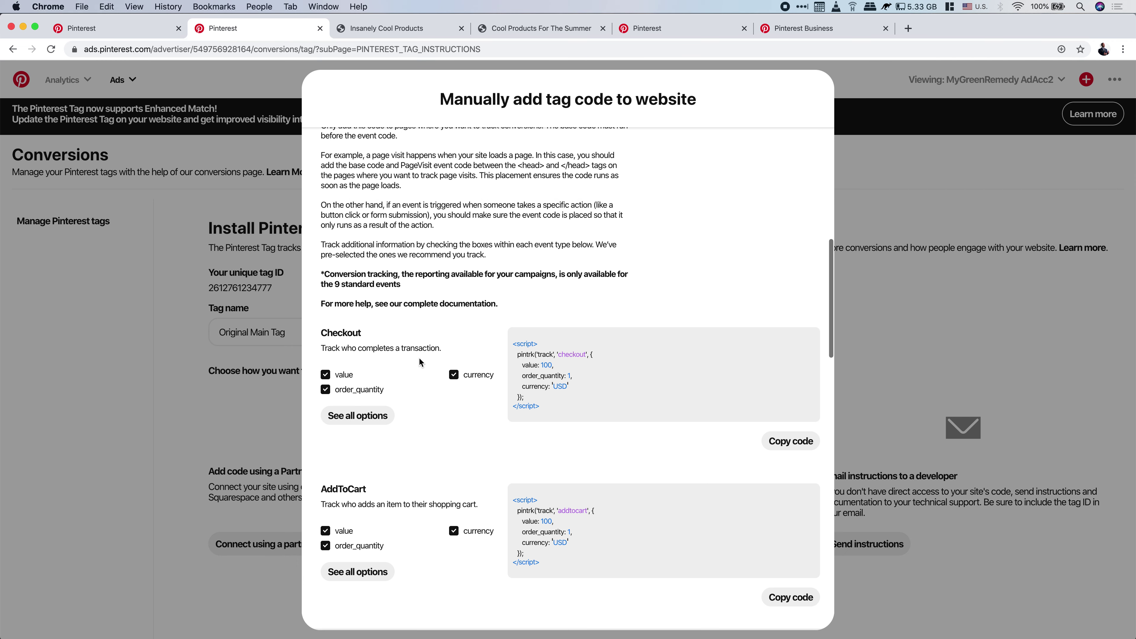
scroll(420, 362, down, 2)
scroll(420, 357, down, 10)
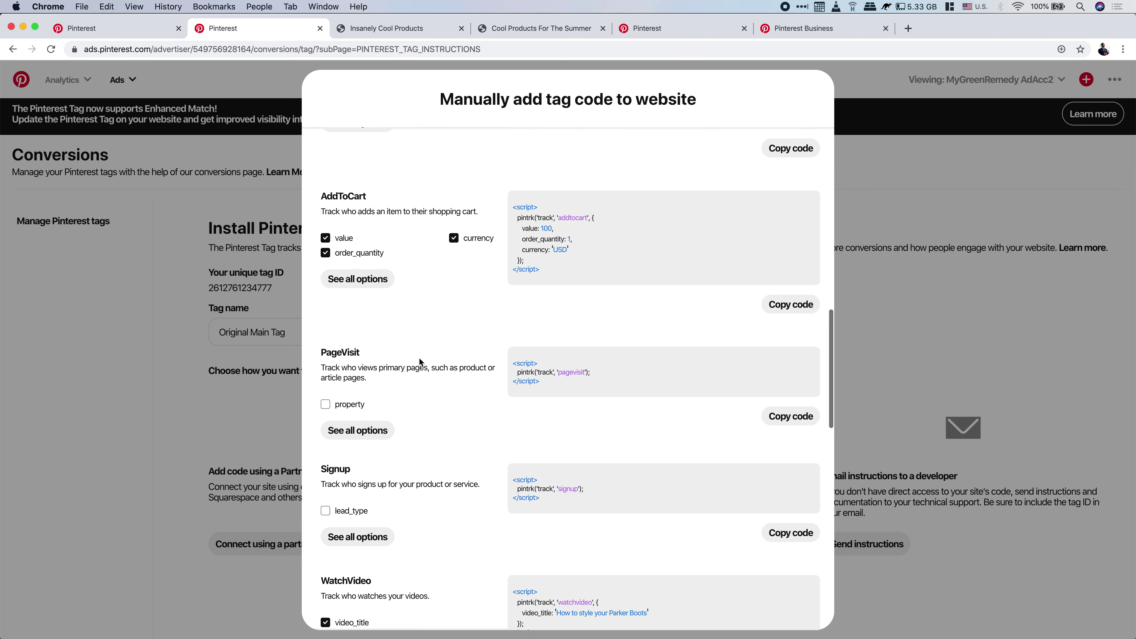
scroll(396, 559, down, 5)
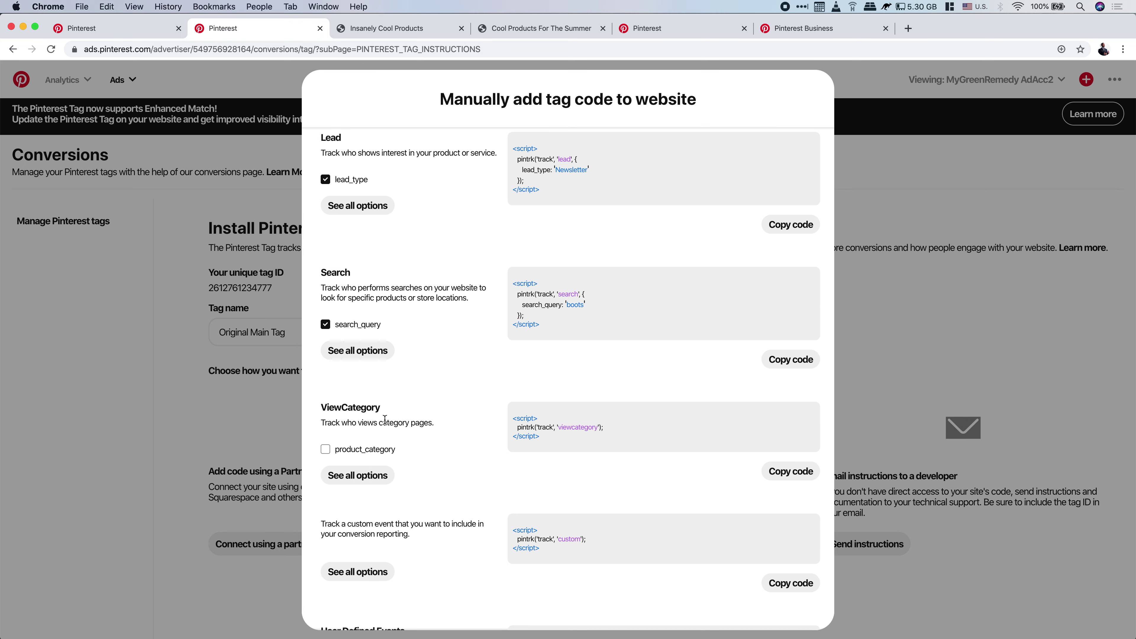
scroll(357, 414, up, 10)
scroll(366, 419, down, 3)
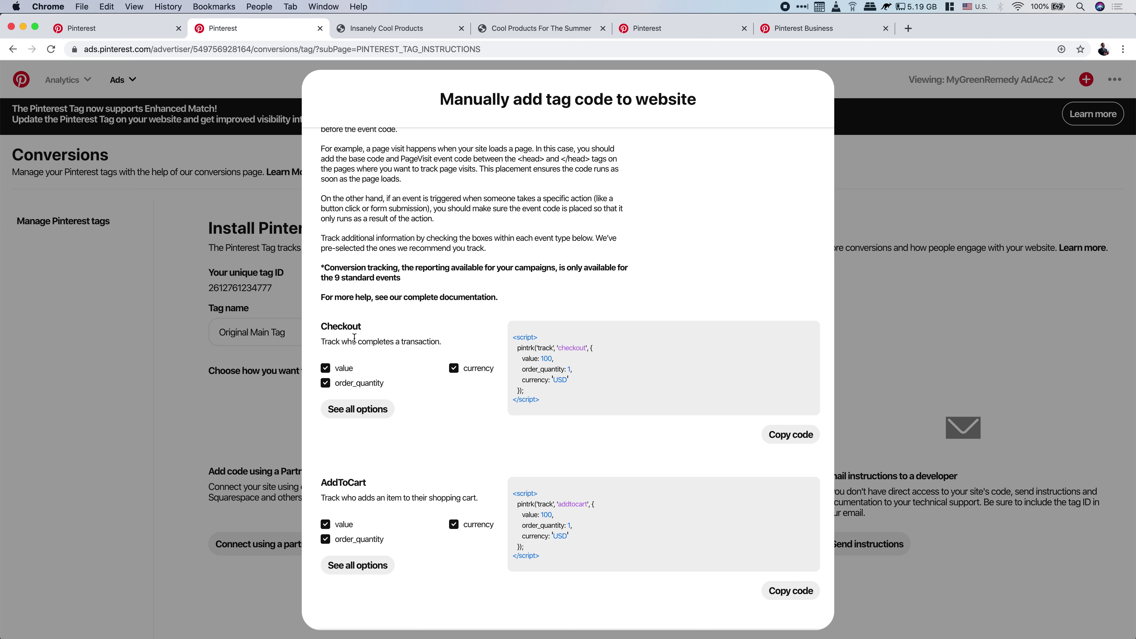
- Copy the Checkout event code and place the insertion point after the "end Pinterest Tag" comment of the new base code in Brackets
click(786, 441)
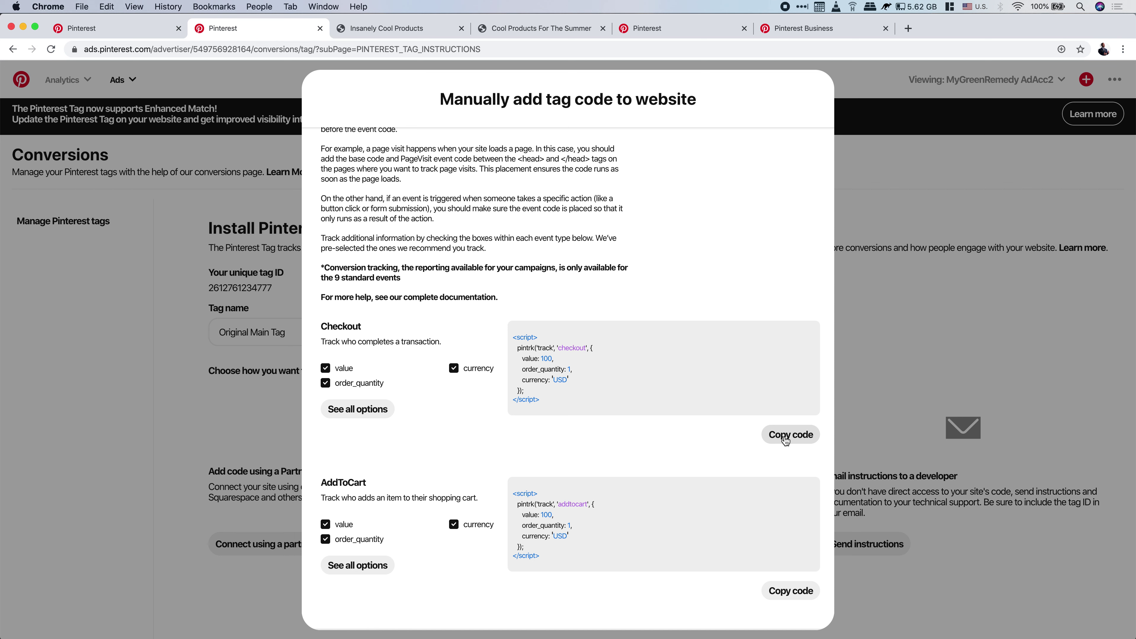
key(super+Tab)
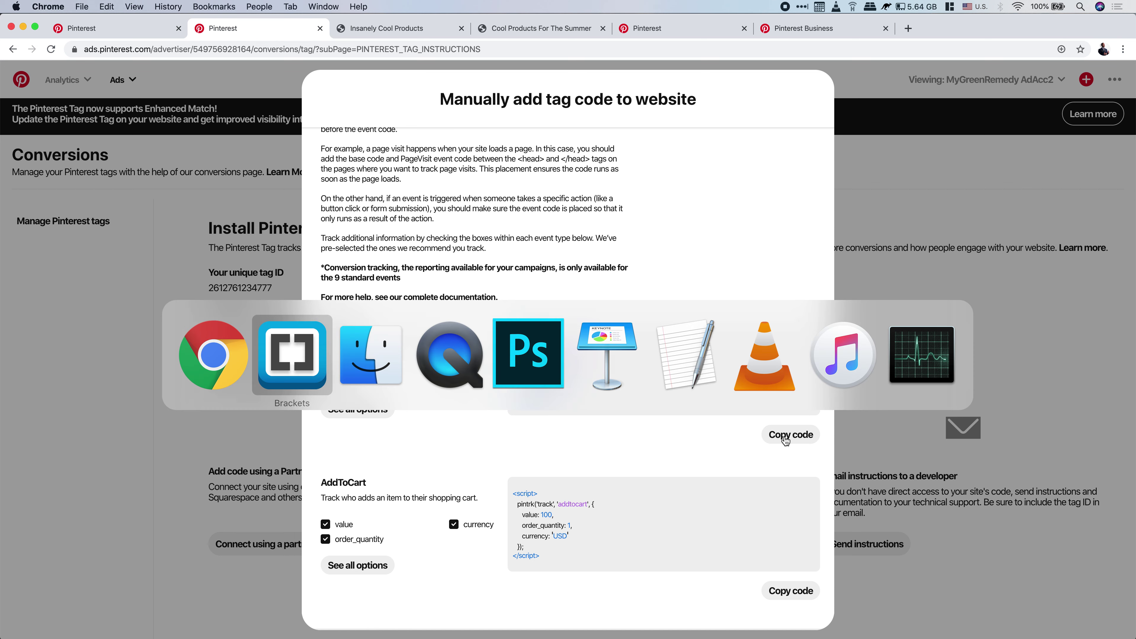
click(302, 350)
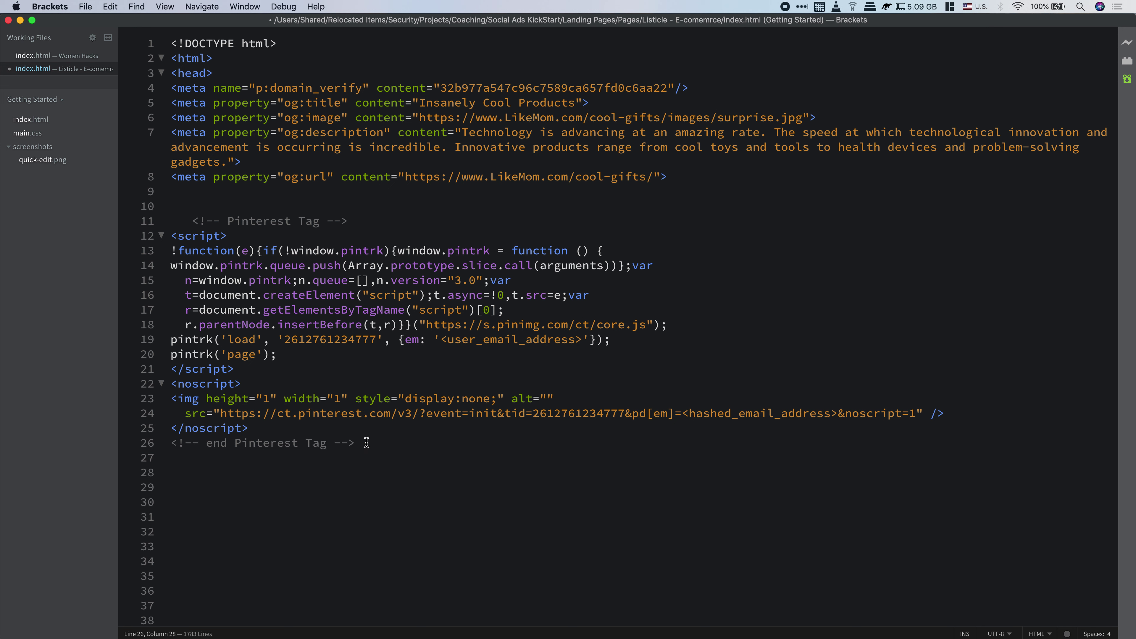
- Return to Chrome, enlarge the view of the Checkout event and copy its code with value, order_quantity and currency again
key(super+Tab)
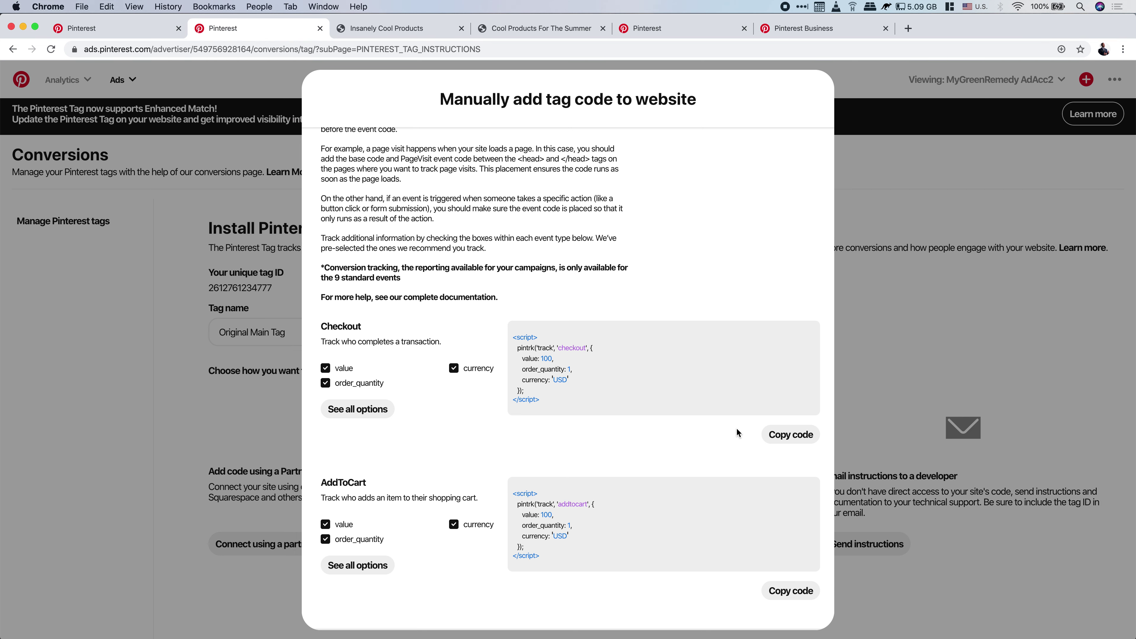
ctrl+scroll(732, 446, up, 1)
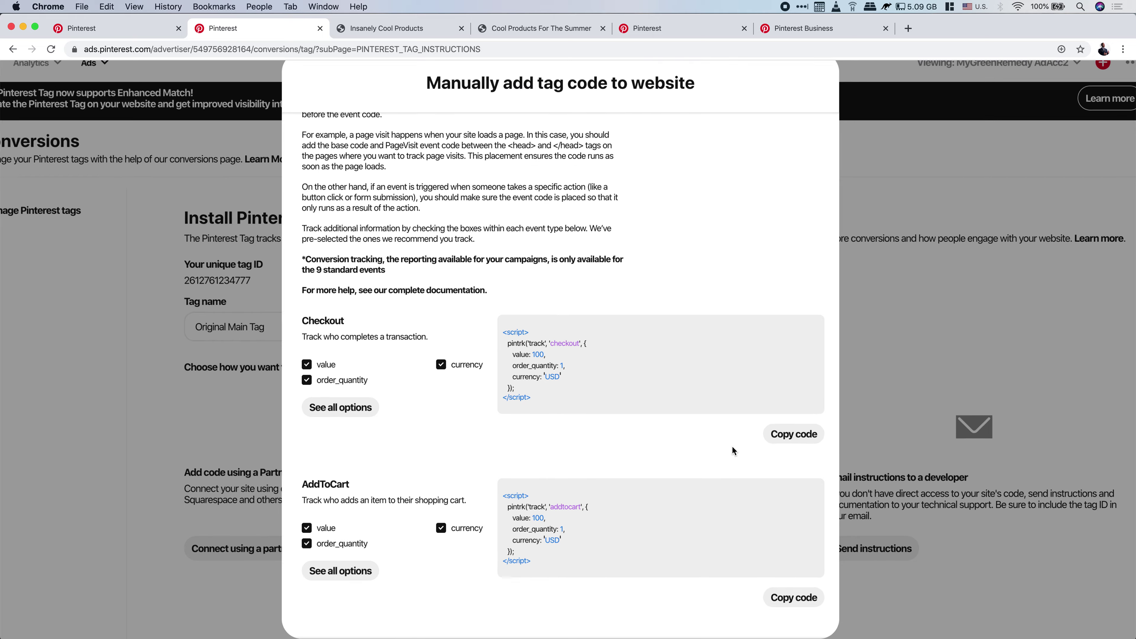
ctrl+scroll(731, 446, up, 2)
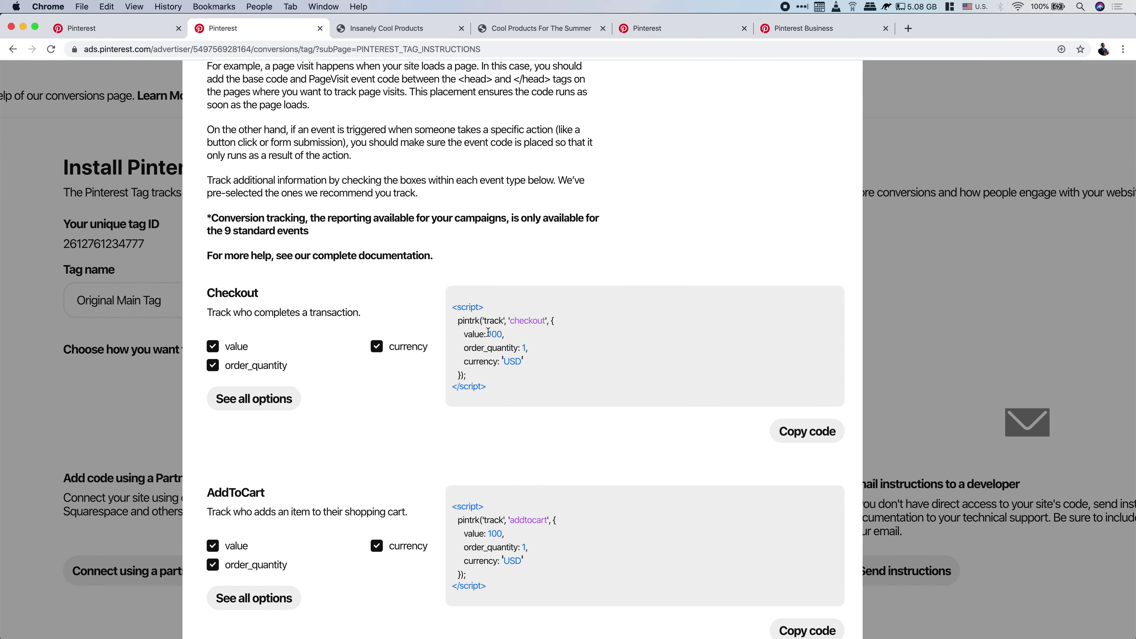
click(805, 431)
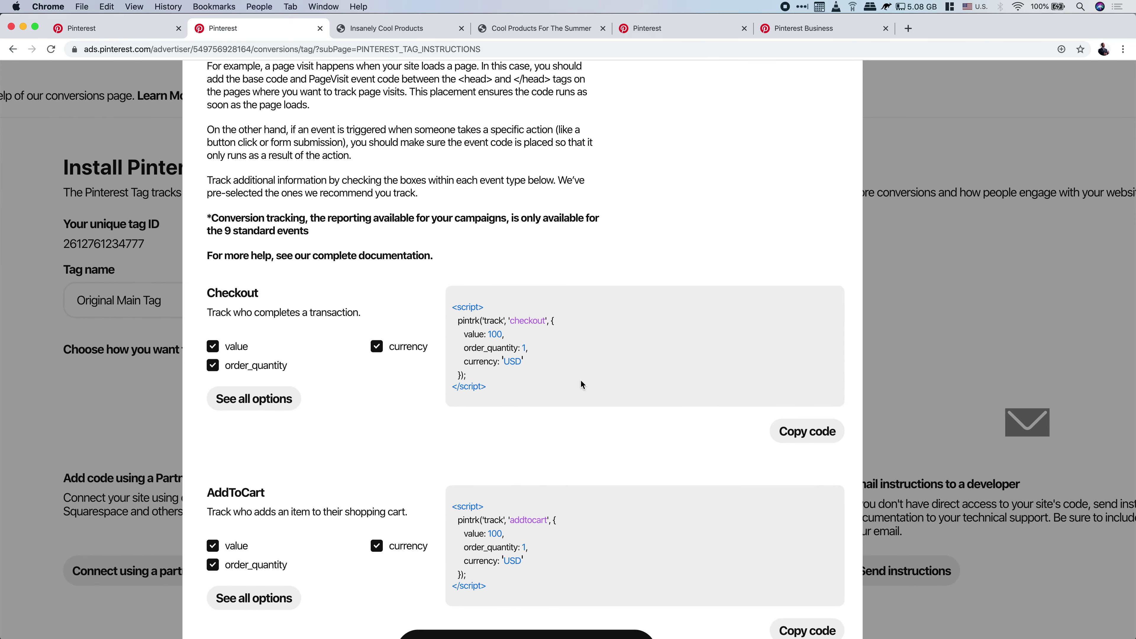
- Switch to Brackets and paste the Checkout event code a few lines below the 'end Pinterest Tag' comment
ctrl+scroll(580, 380, down, 3)
key(super+Tab)
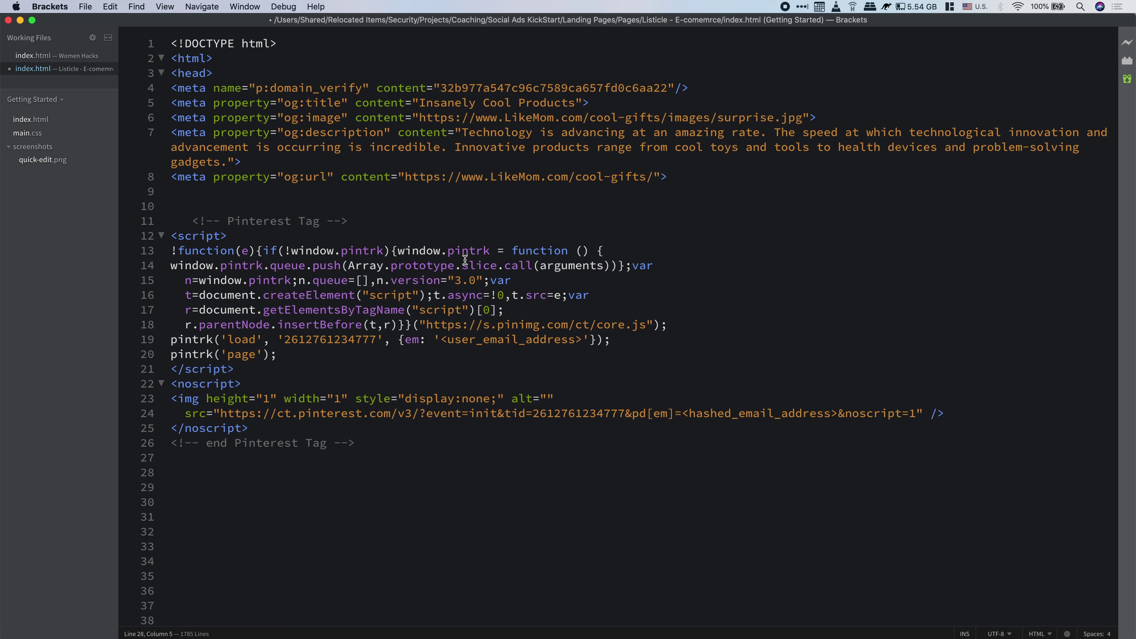
key(super+Tab)
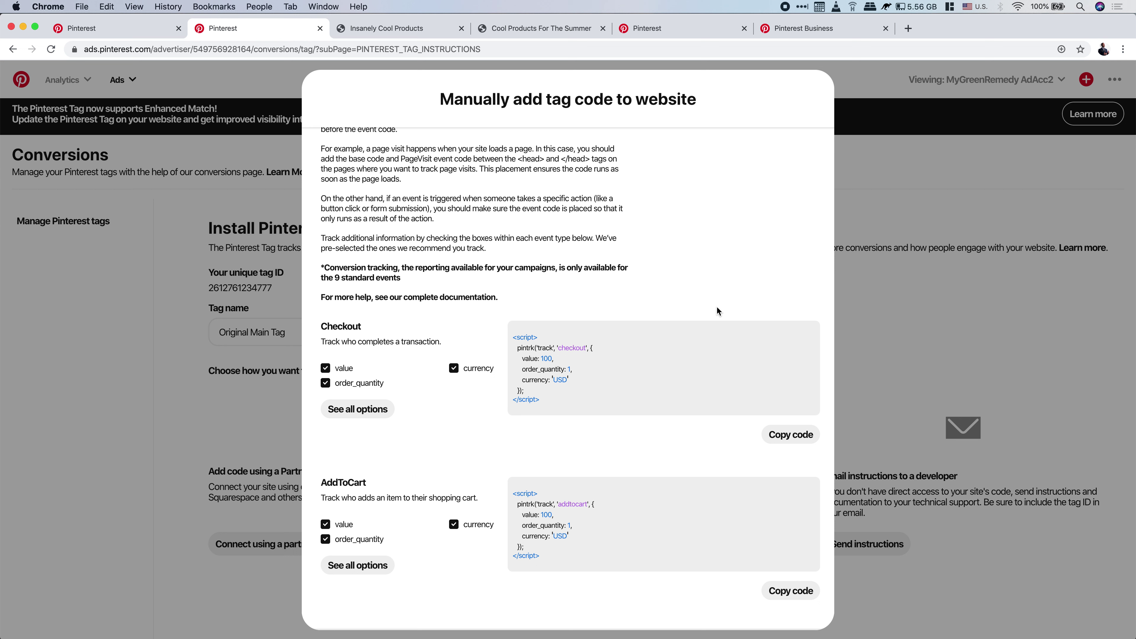
key(super+Tab)
key(super+Tab)
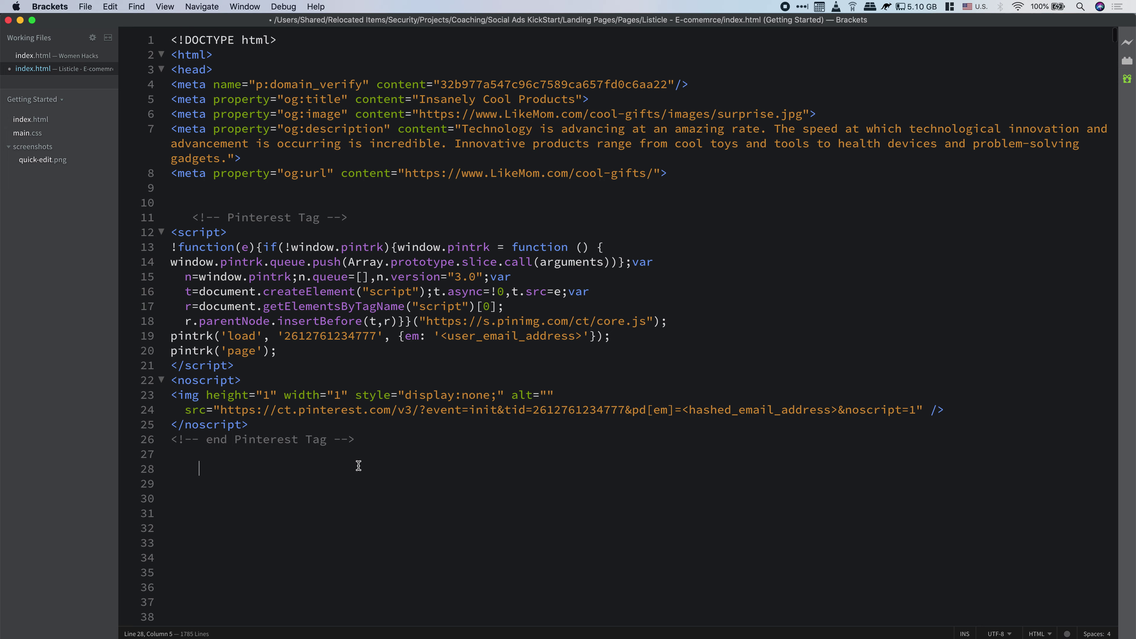
scroll(358, 466, down, 2)
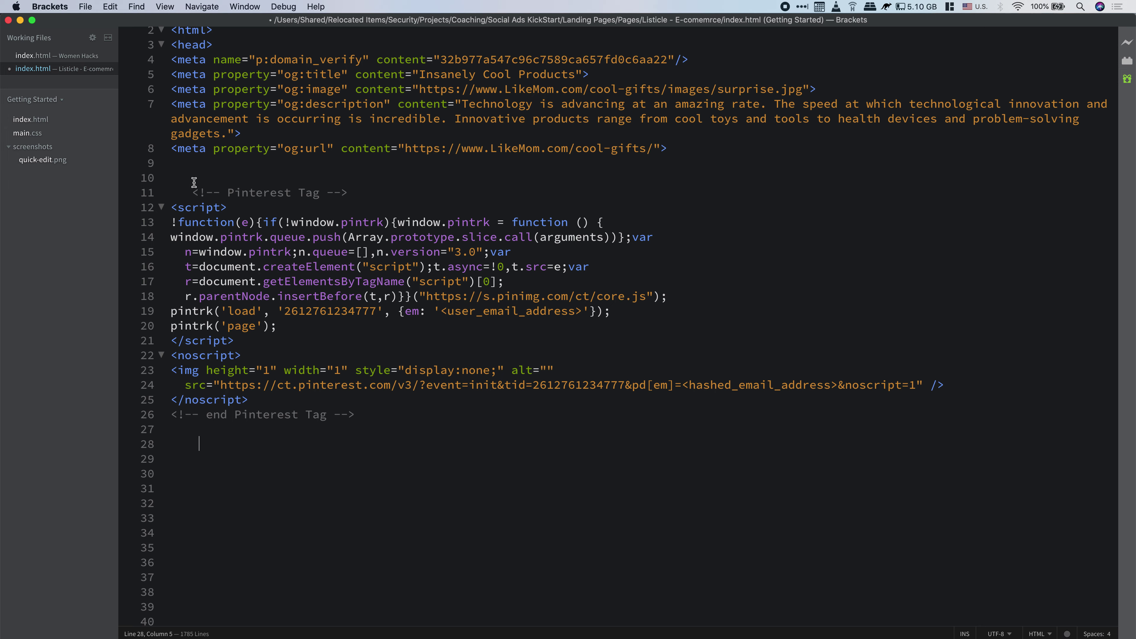
drag(191, 190, 474, 383)
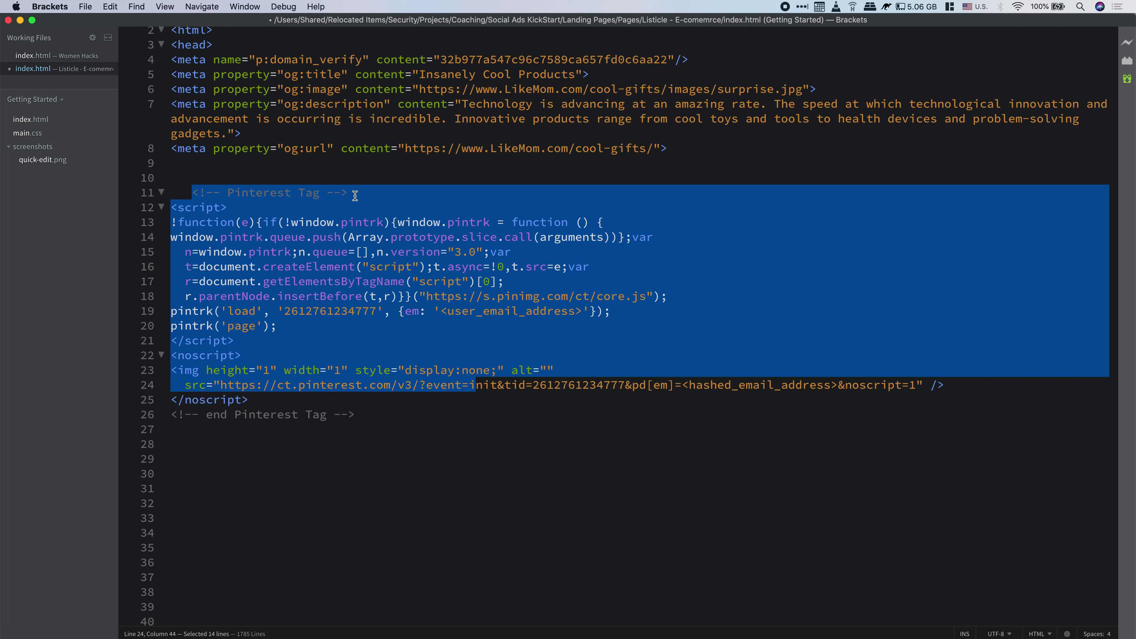
click(385, 456)
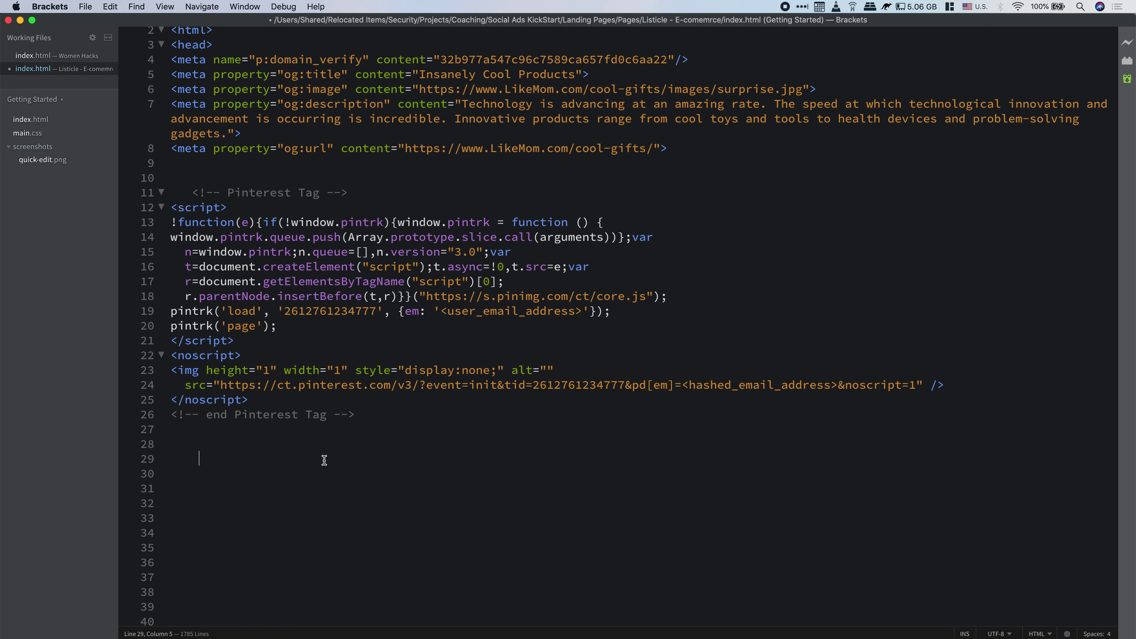
right_click(195, 474)
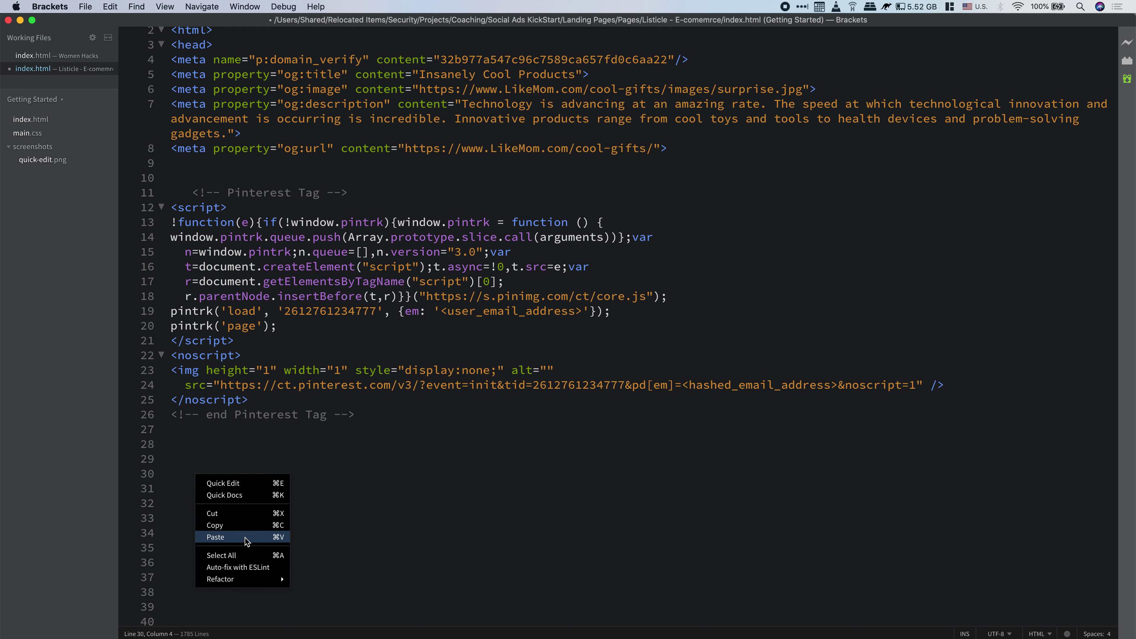
click(224, 538)
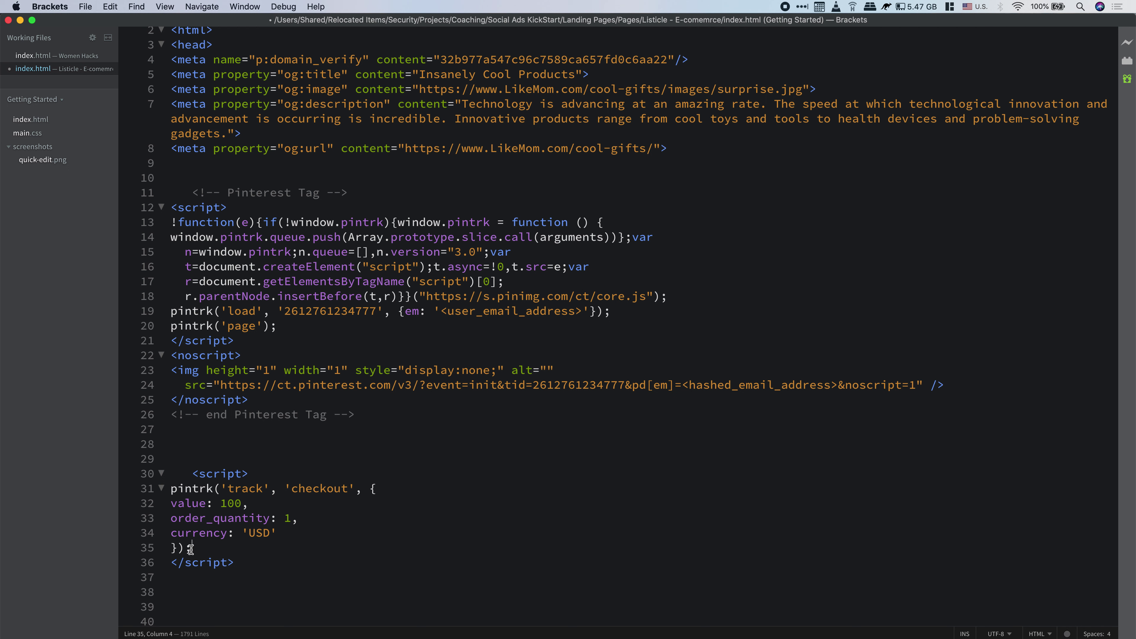
- Copy the pintrk('track', 'checkout') call through its closing line from the pasted event code, without the script tags
click(254, 469)
click(197, 546)
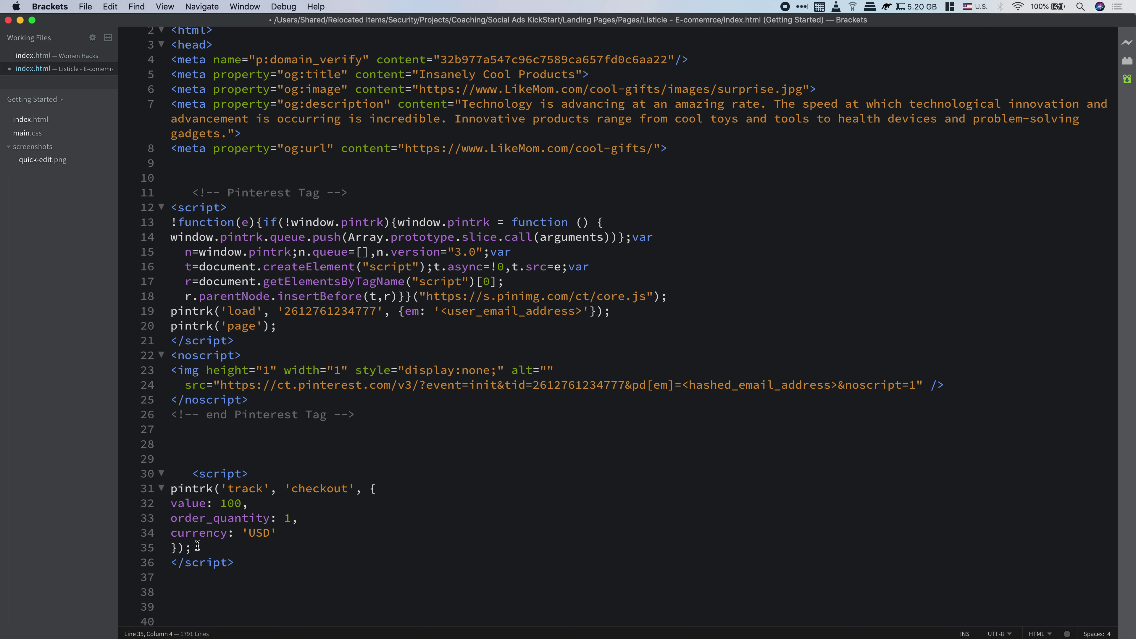
click(185, 562)
click(192, 547)
click(194, 546)
click(201, 546)
drag(202, 546, 170, 490)
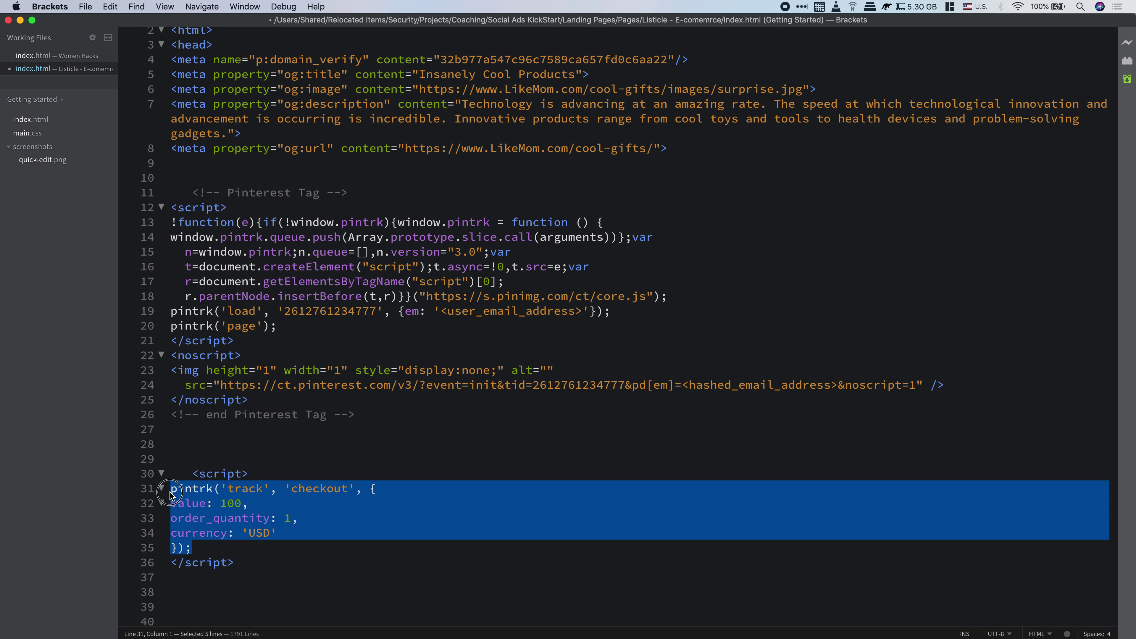
right_click(211, 499)
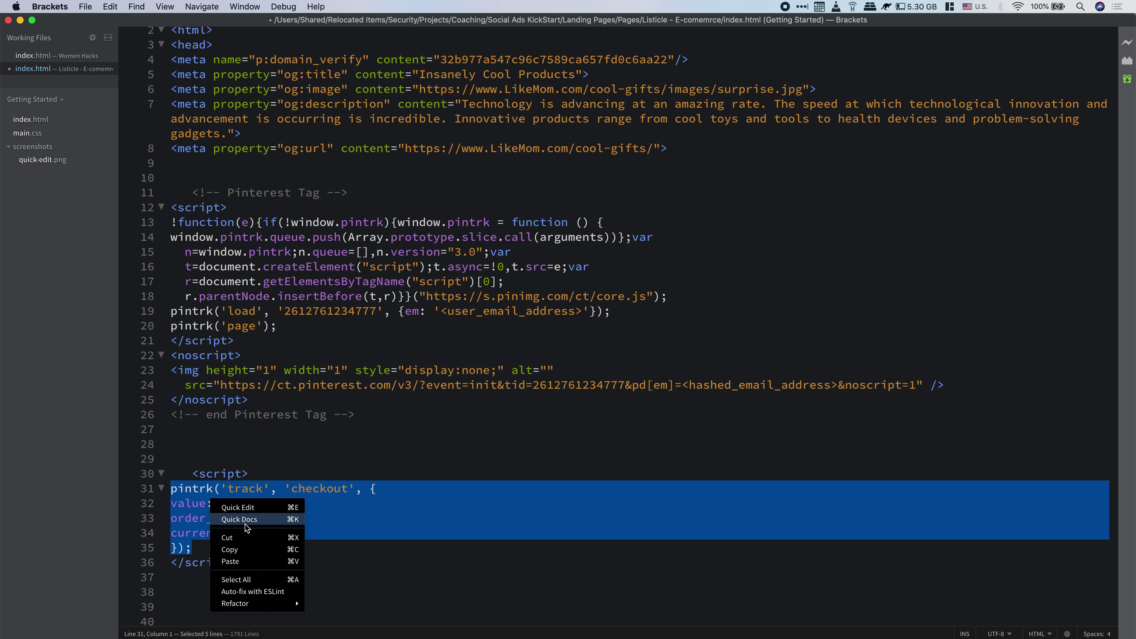
click(241, 548)
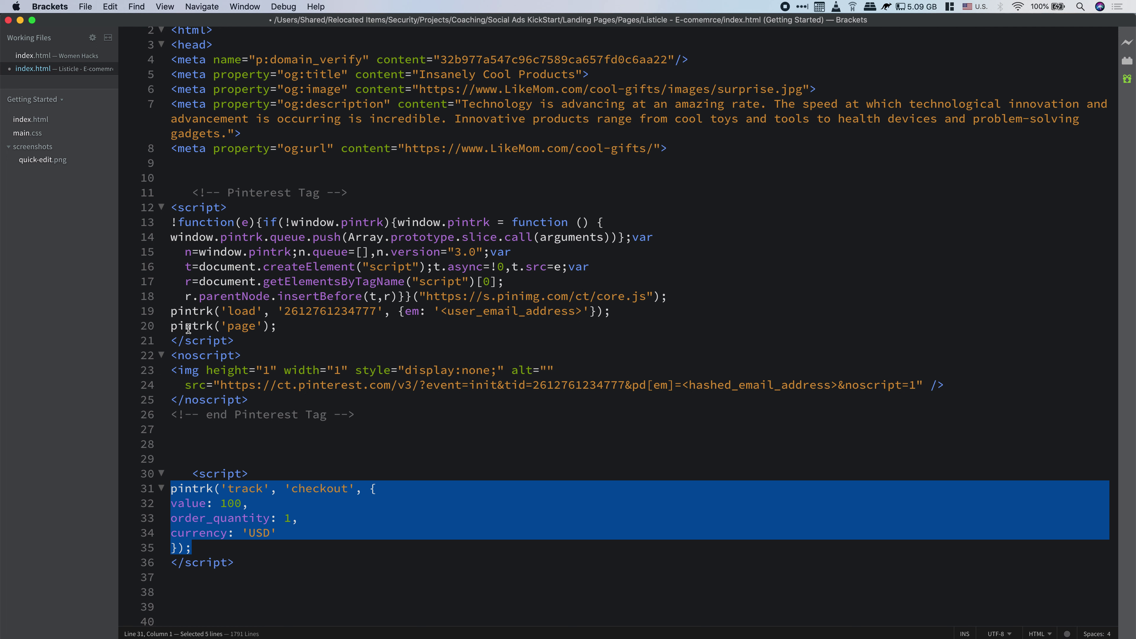
- Paste the checkout call on a new line below pintrk('page'); in the base code and remove its indentation
click(277, 327)
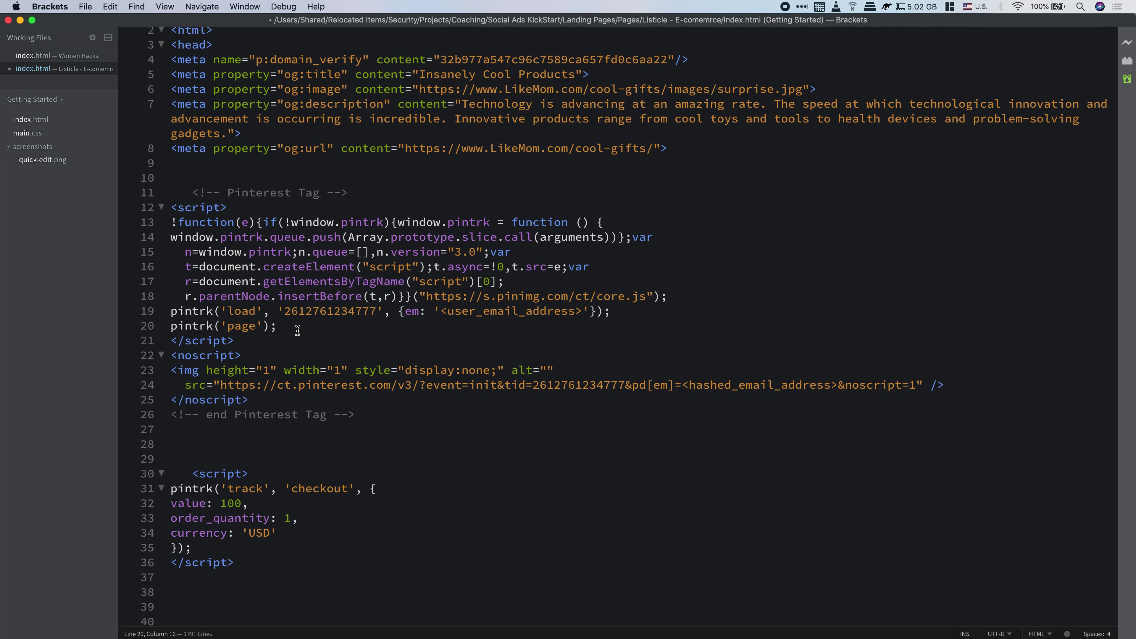
key(Return)
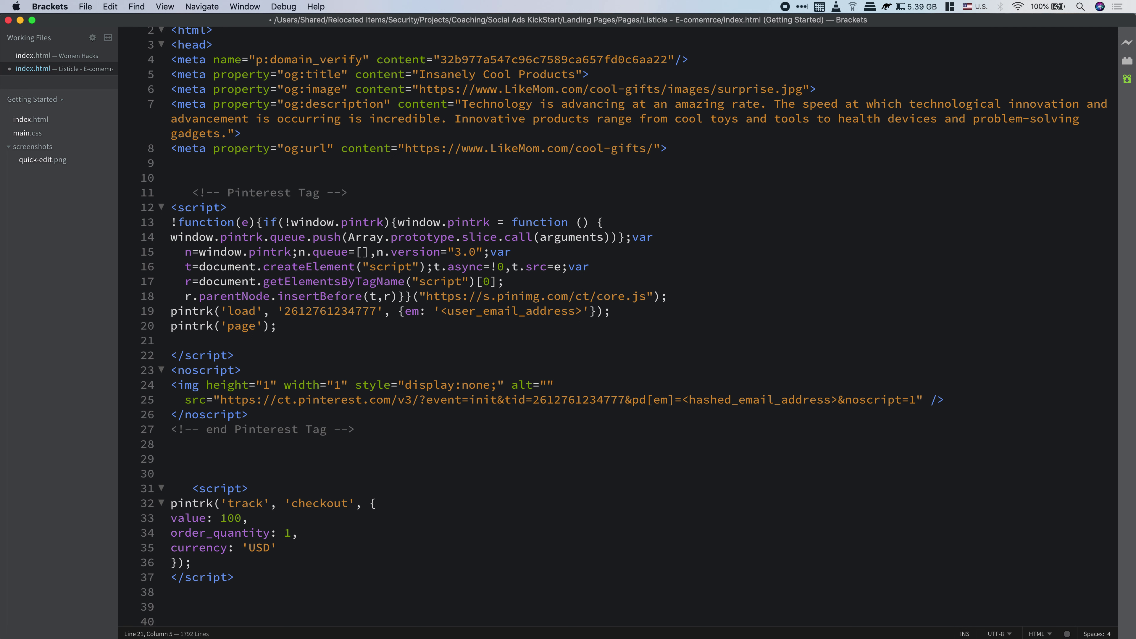
key(super+v)
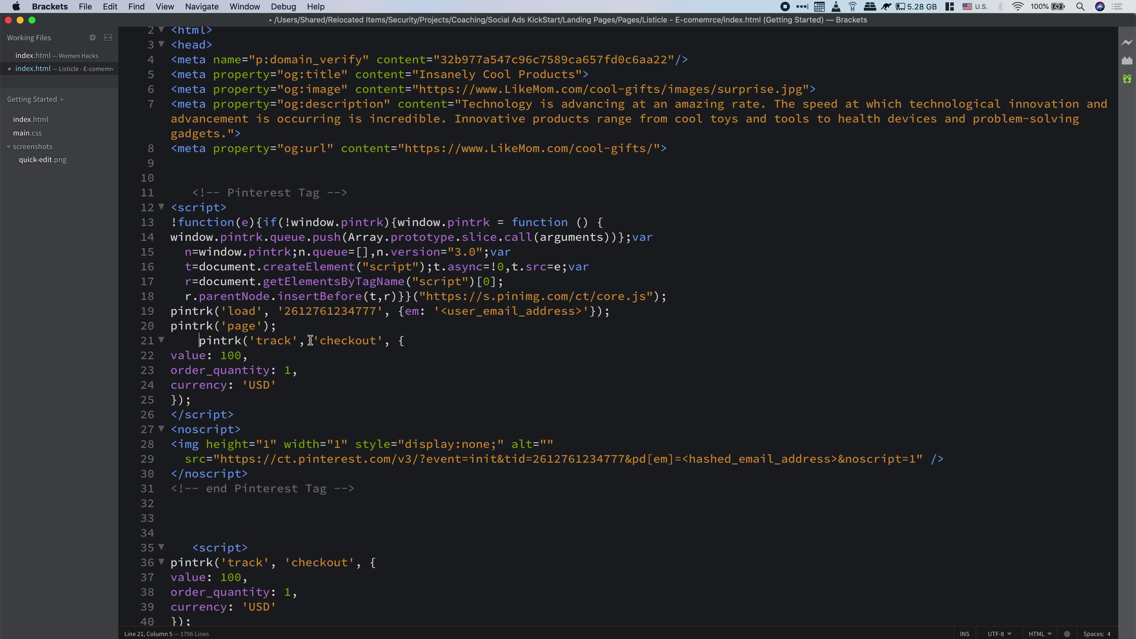
key(BackSpace)
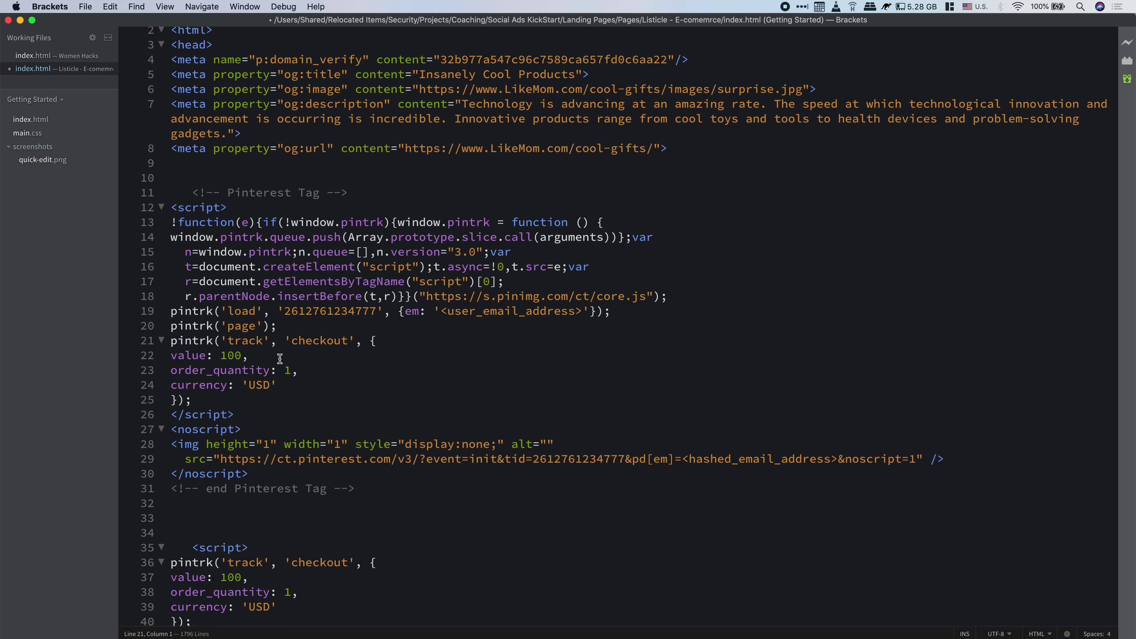
- Delete the separate Checkout script block below the 'end Pinterest Tag' comment
scroll(275, 389, down, 5)
drag(241, 559, 156, 465)
key(BackSpace)
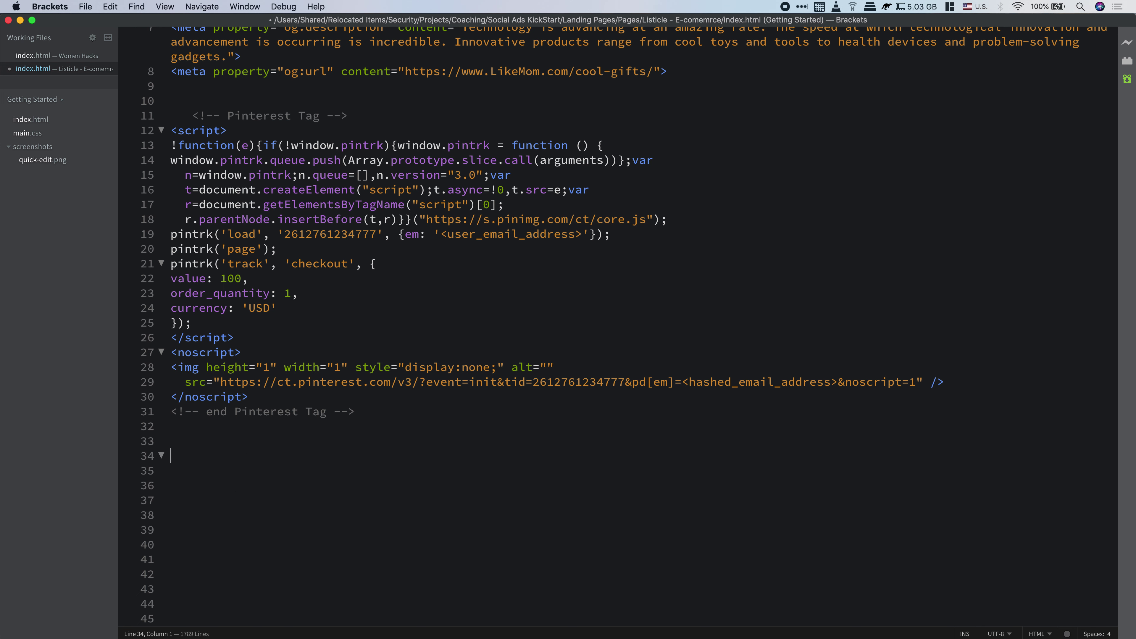
- Set the value of the checkout call inside the base code to 200
scroll(624, 327, up, 5)
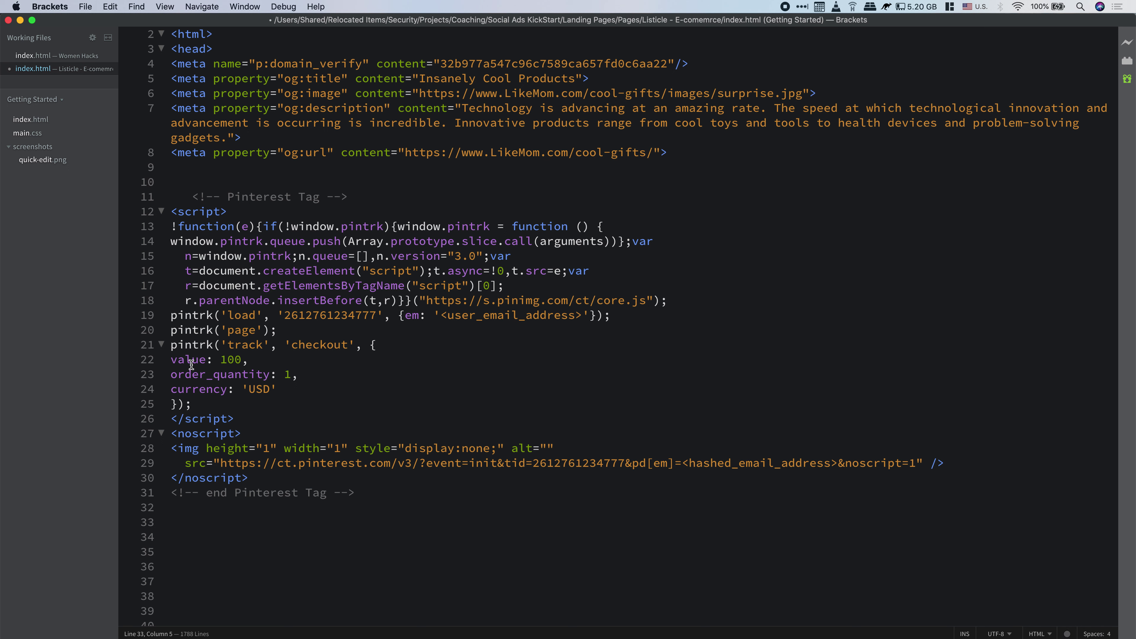
double_click(226, 361)
text(10)
click(254, 358)
double_click(227, 359)
text(200)
scroll(398, 445, down, 3)
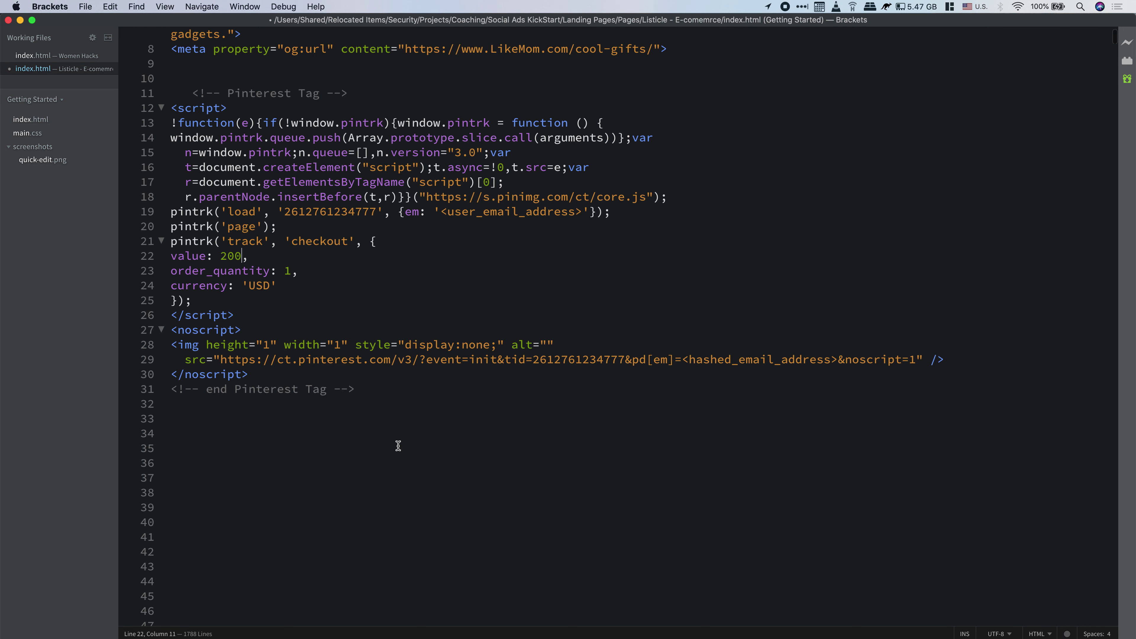
scroll(397, 445, up, 3)
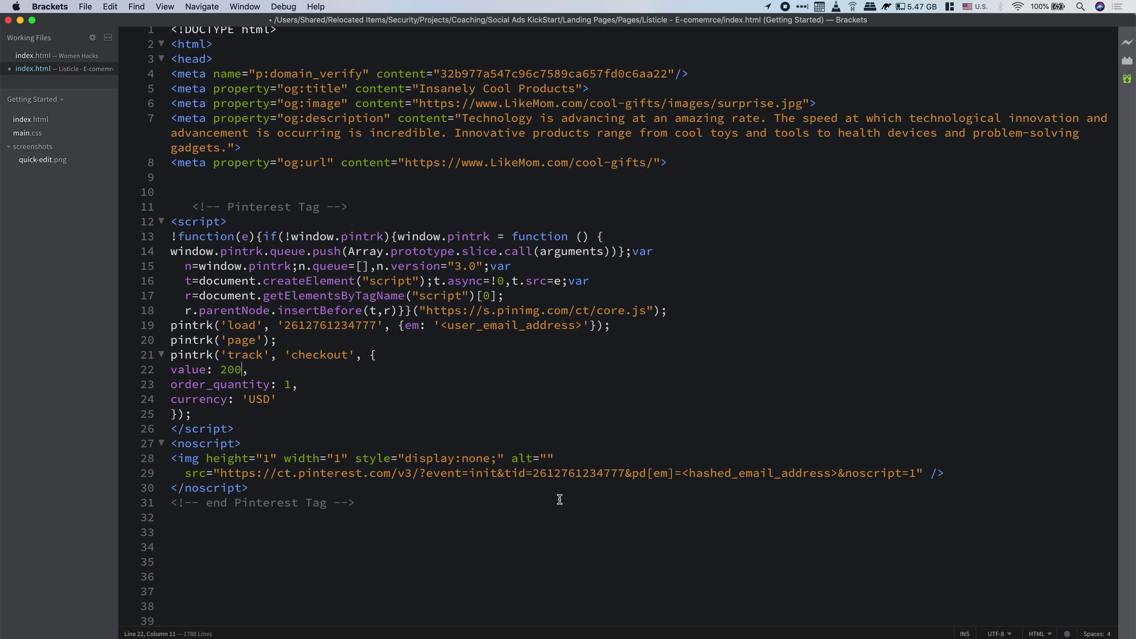
- Switch to Chrome and close the manual tag code instructions
key(super+Tab)
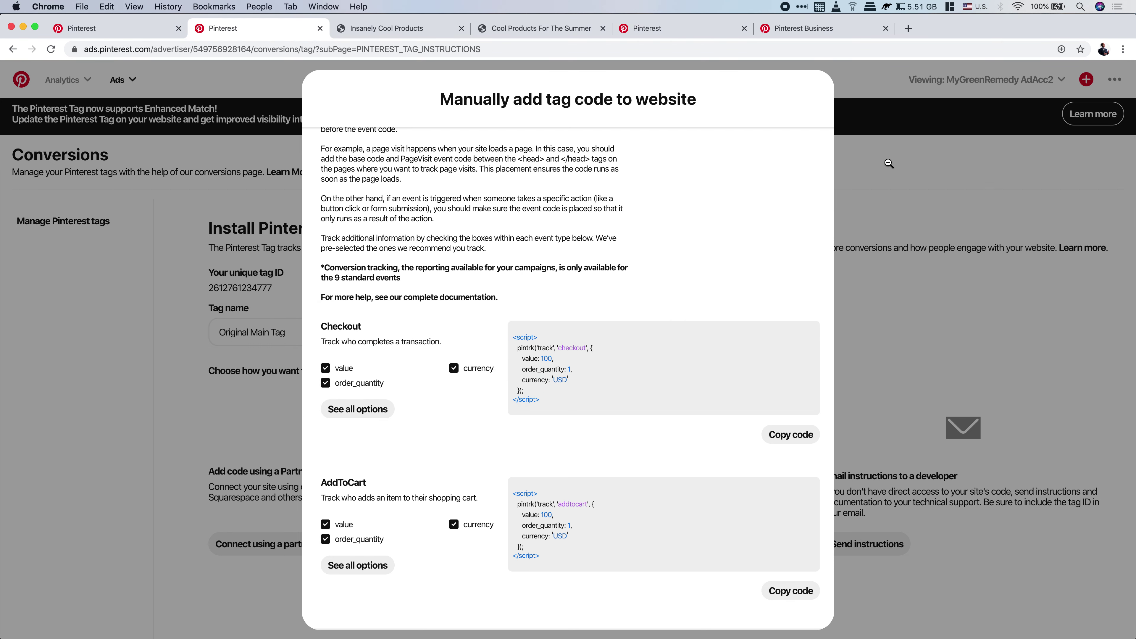
click(952, 170)
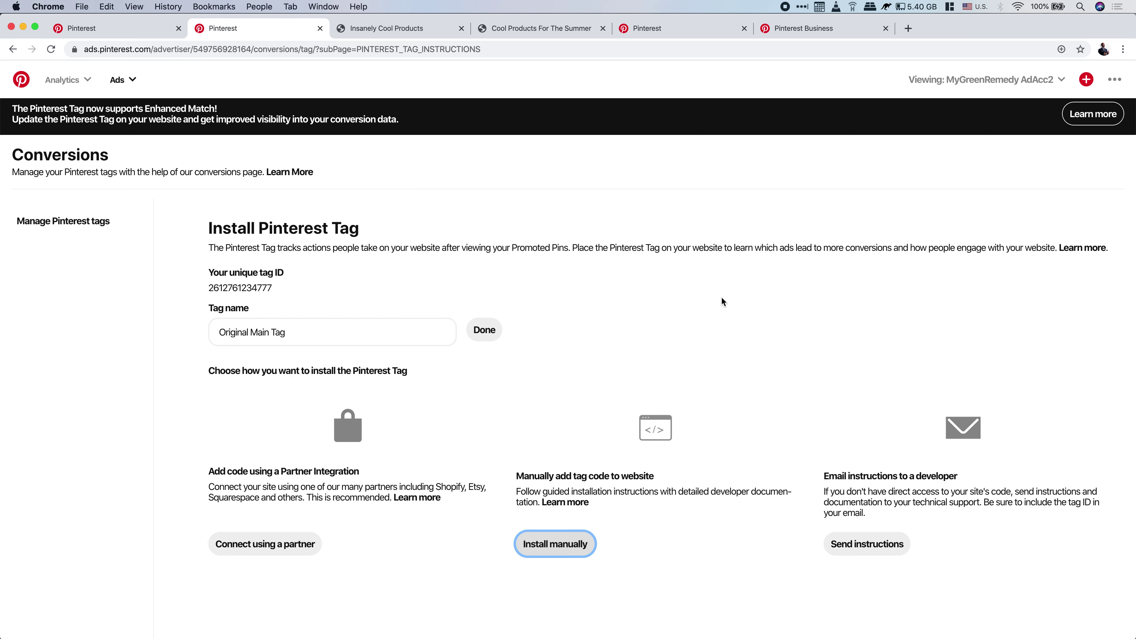
key(super+Tab)
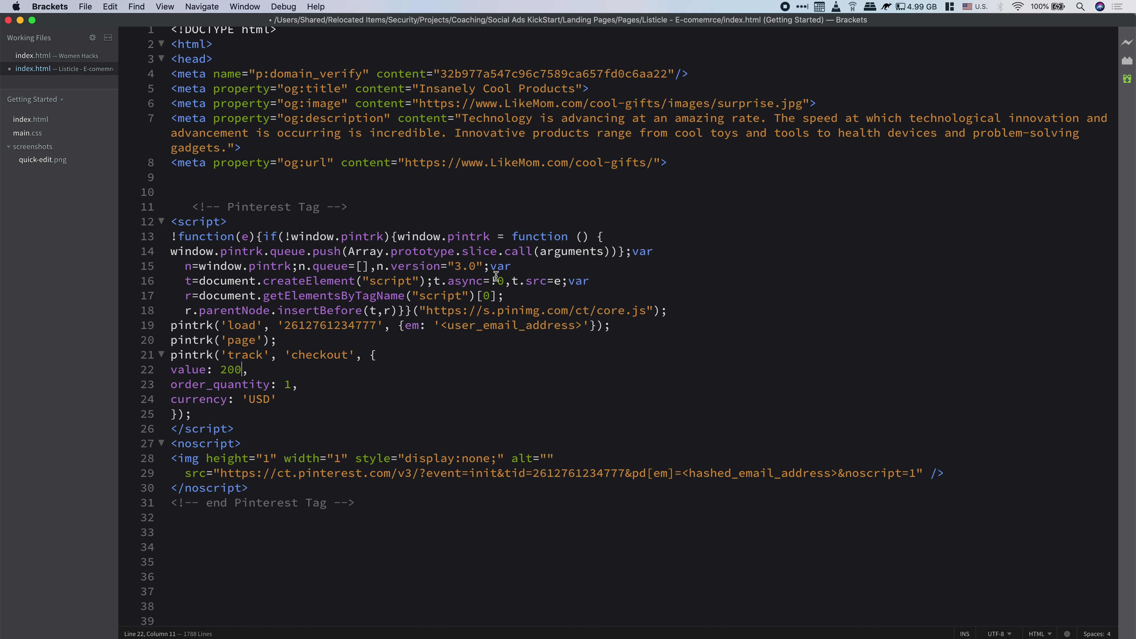
key(super+Tab)
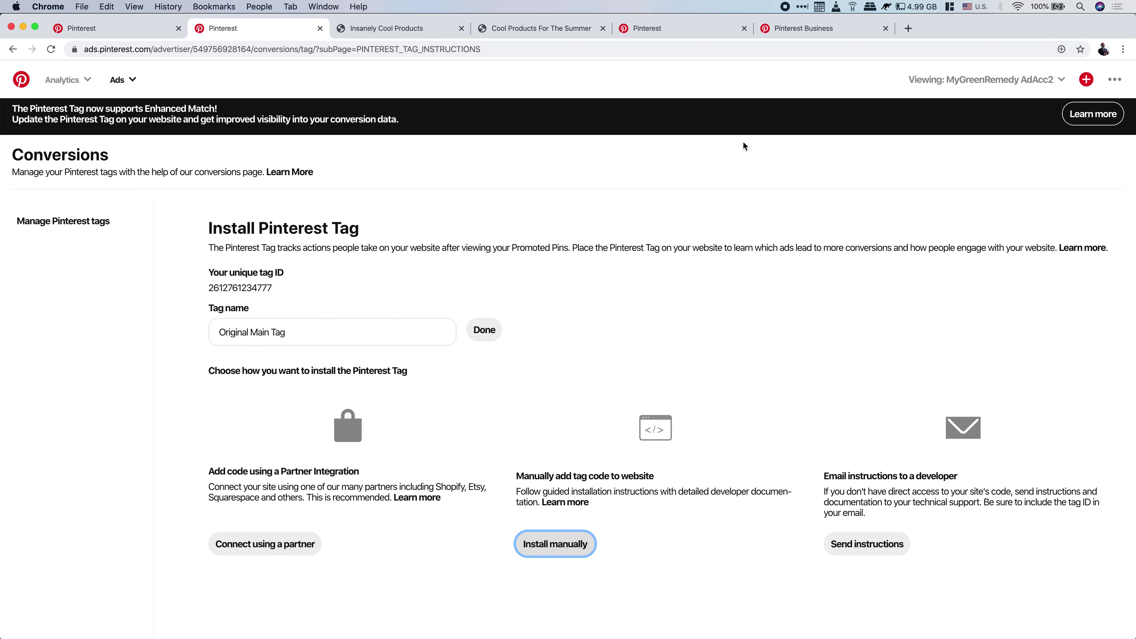
- Search Google for 'pinterest tag helper' in a new tab and open the extension's Chrome Web Store page
click(908, 29)
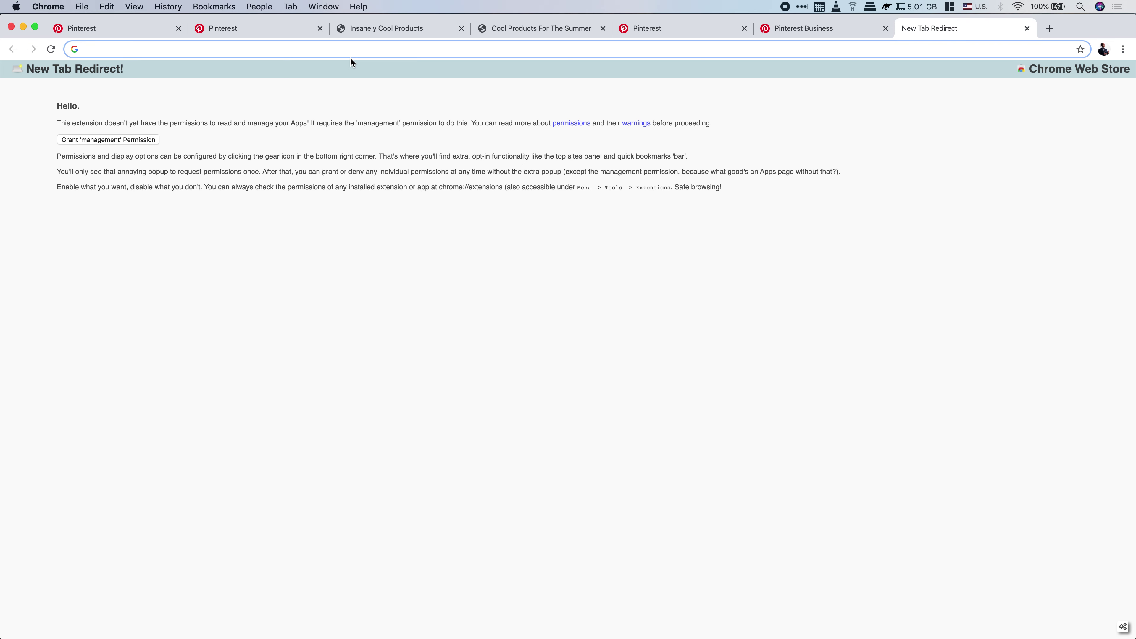
text(pinterest tag)
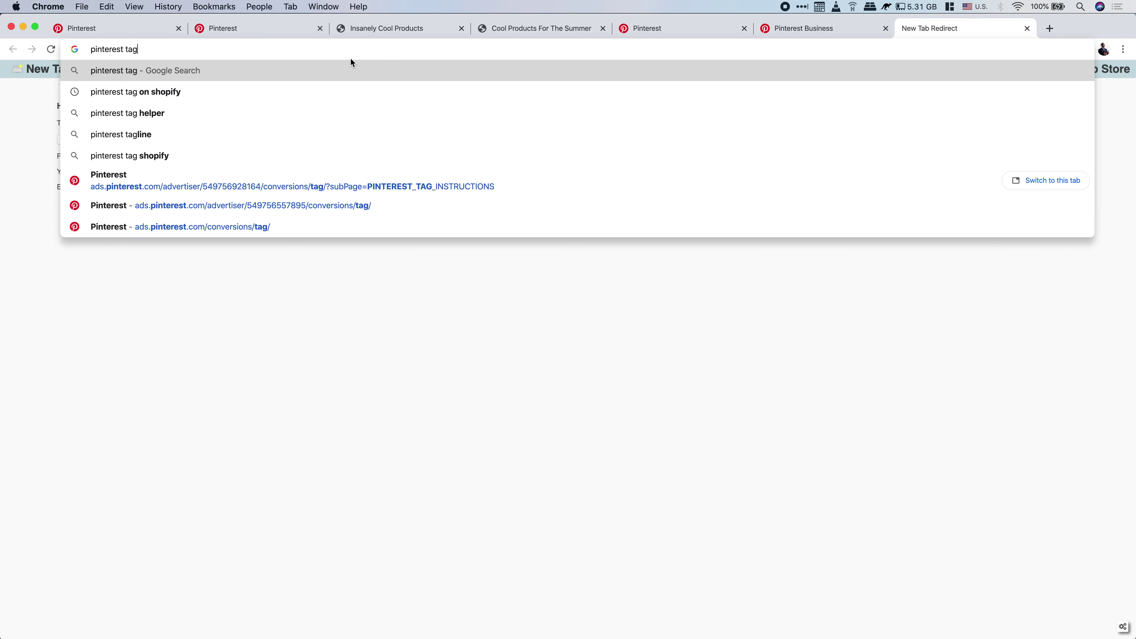
key(Down)
key(Down)
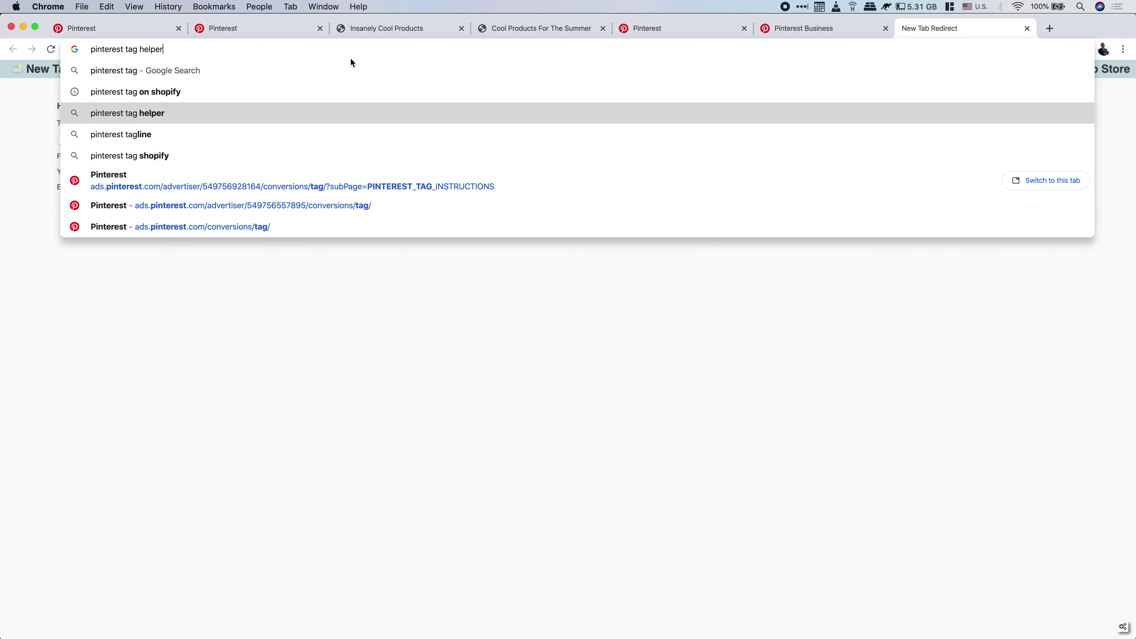
click(164, 112)
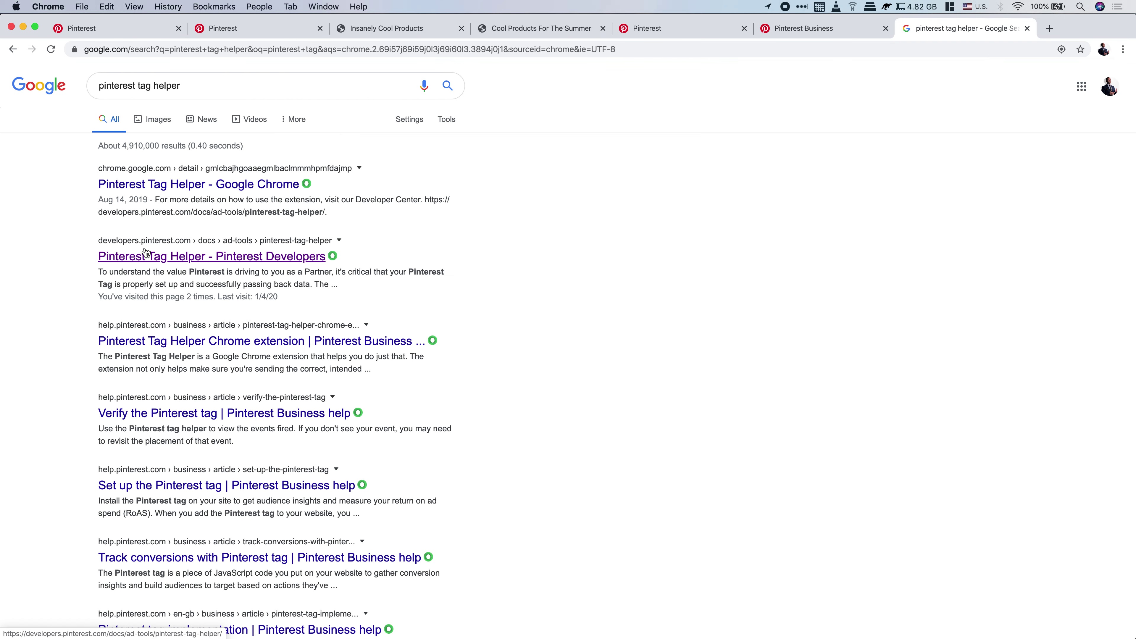
click(80, 172)
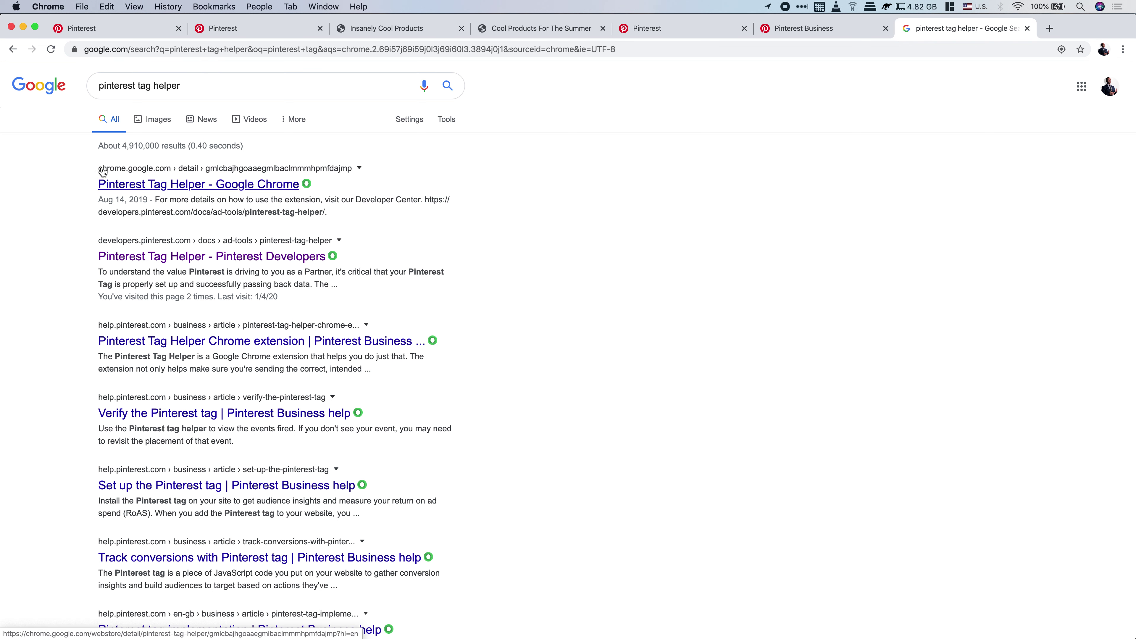
click(157, 187)
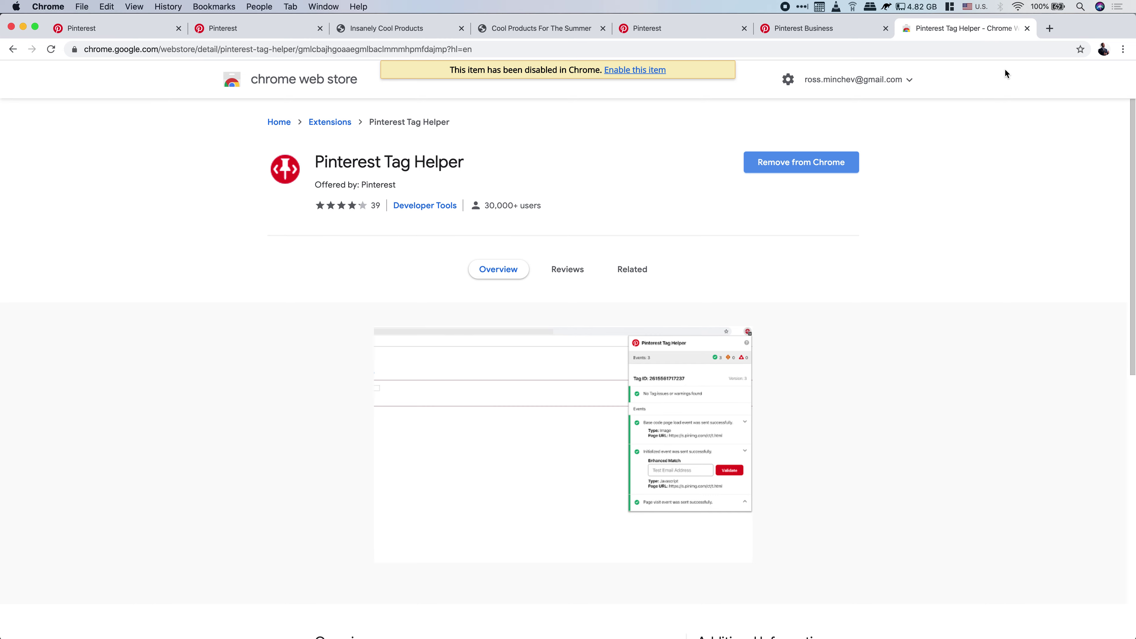
- Reveal the hidden extensions on the 'Cool Products For The Summer' page and check its tags and local file address with Pinterest Tag Helper
click(523, 25)
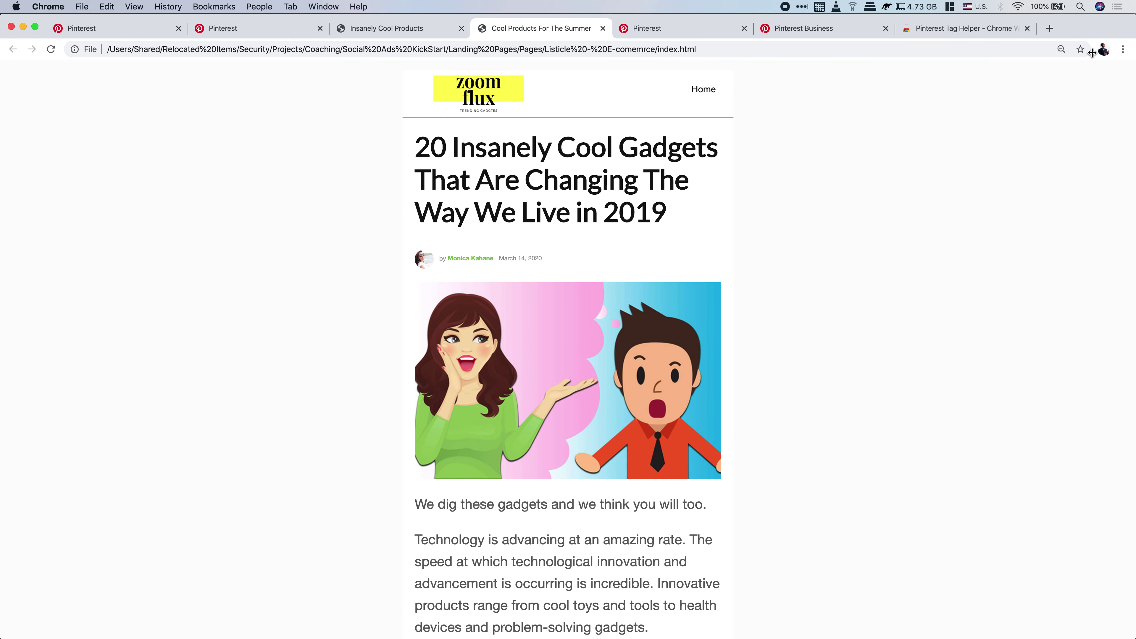
drag(1093, 49, 828, 50)
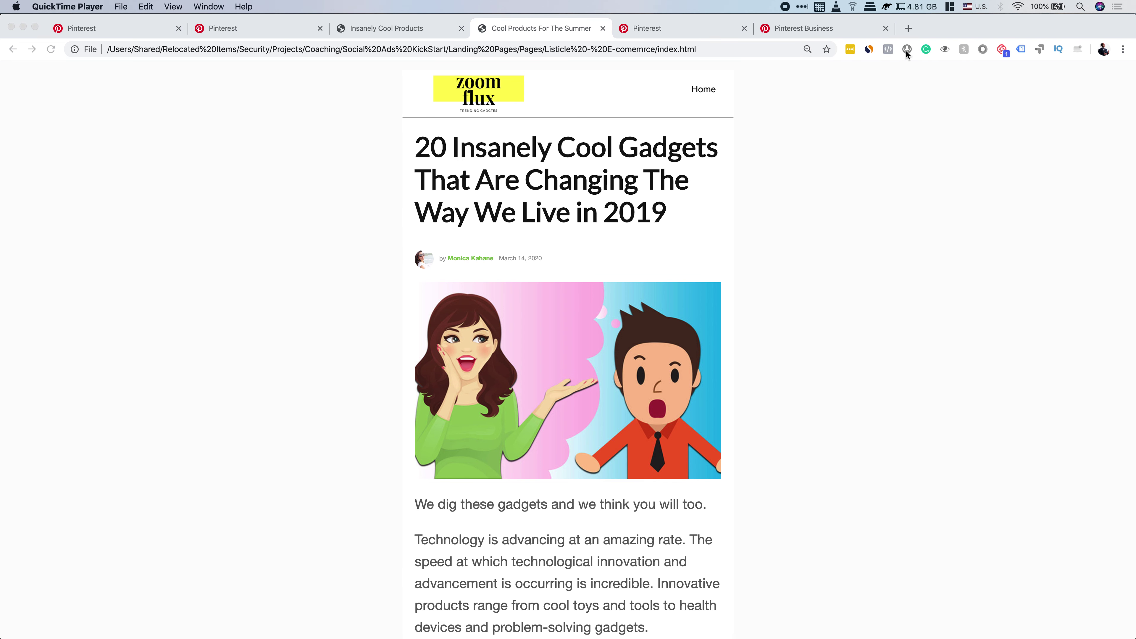
click(906, 49)
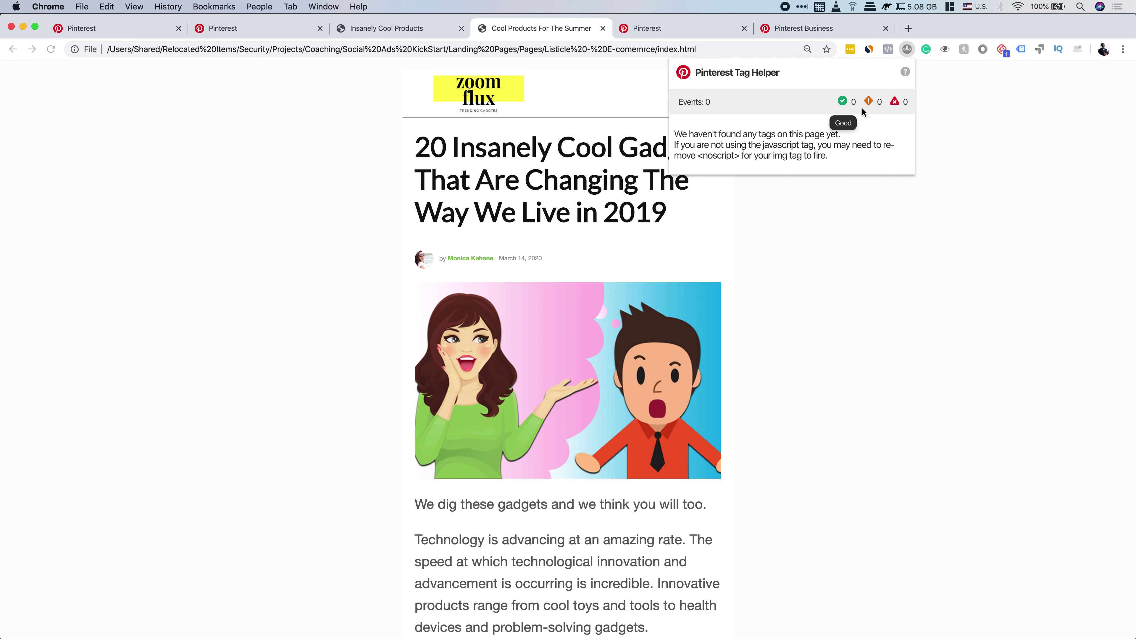
click(778, 297)
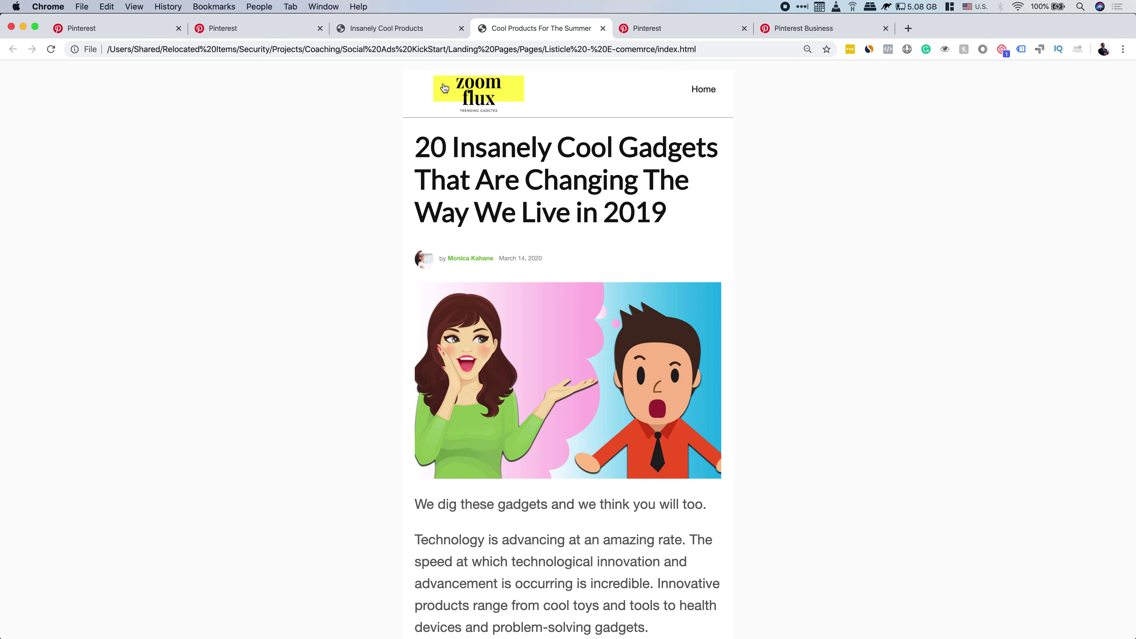
click(146, 49)
click(166, 49)
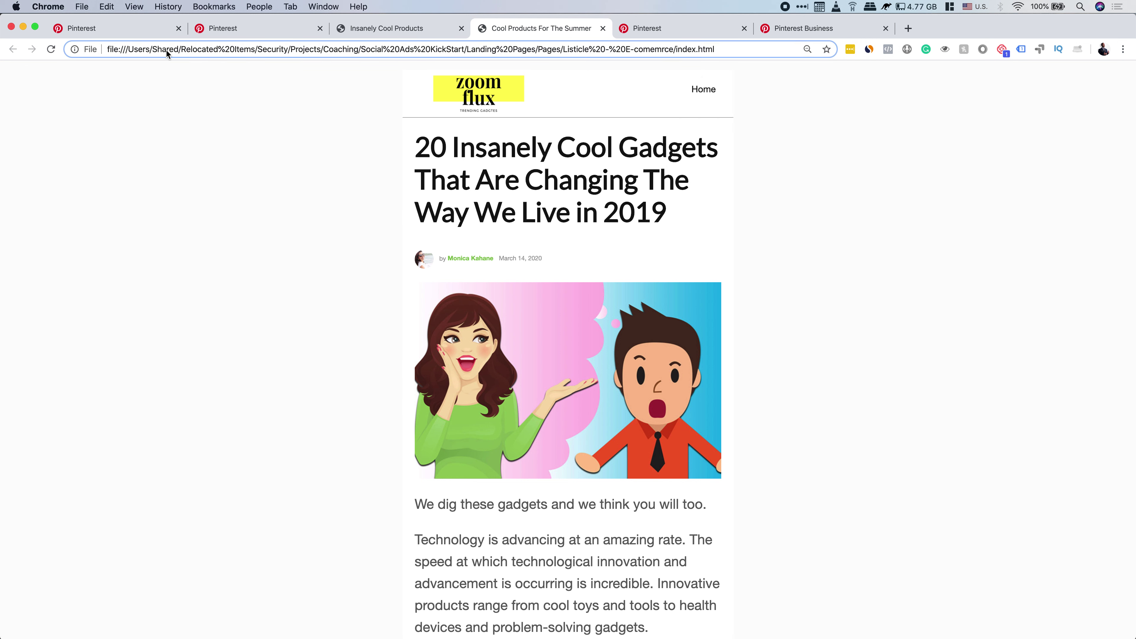
- Inspect the tag and both event details on the 'Insanely Cool Products' page with Pinterest Tag Helper and hide the browser's extension icons
drag(109, 49, 480, 34)
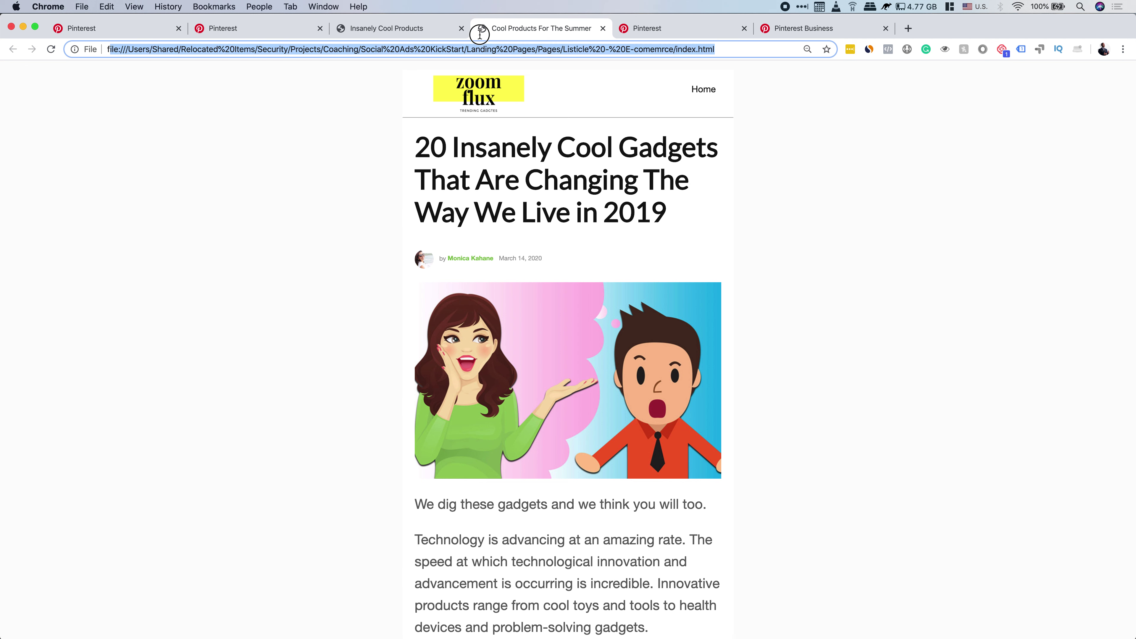
click(325, 131)
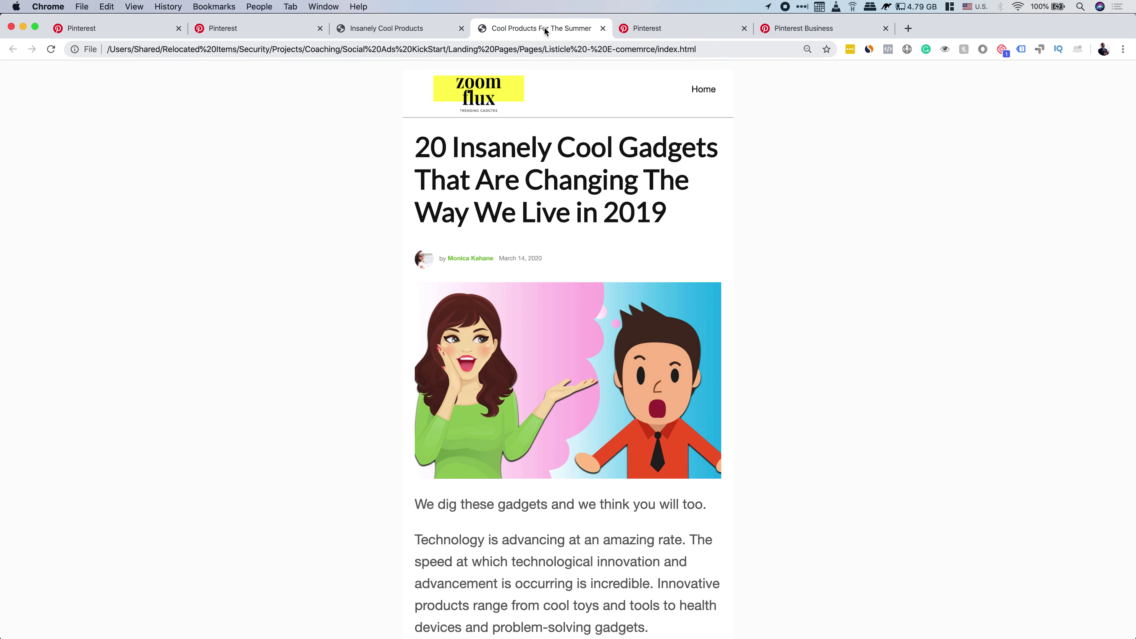
click(398, 30)
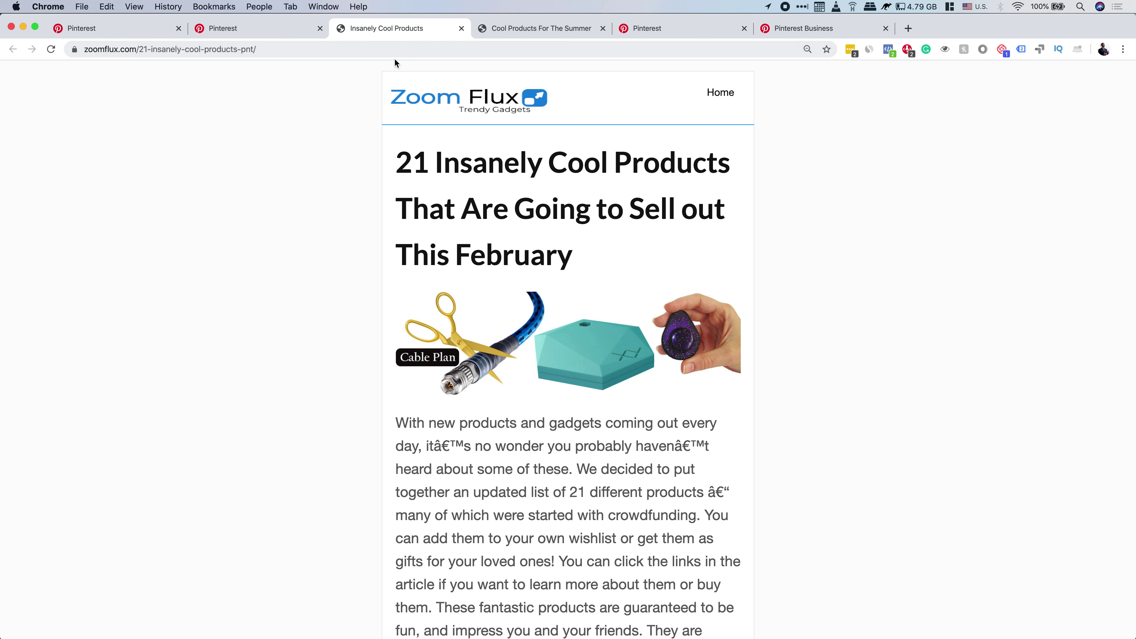
click(908, 50)
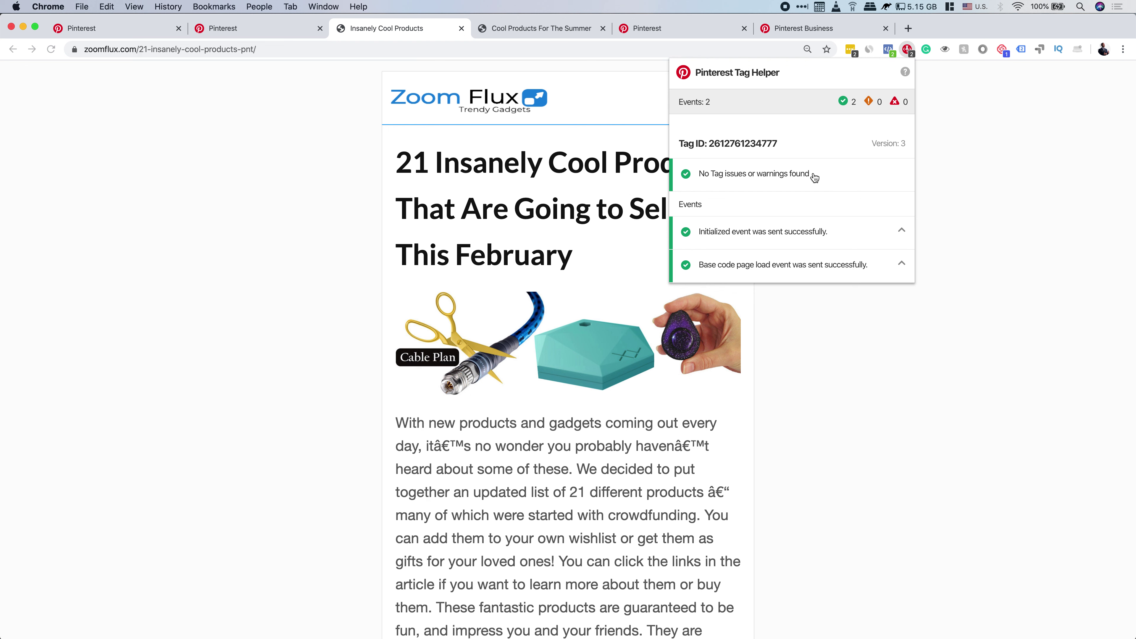
click(901, 232)
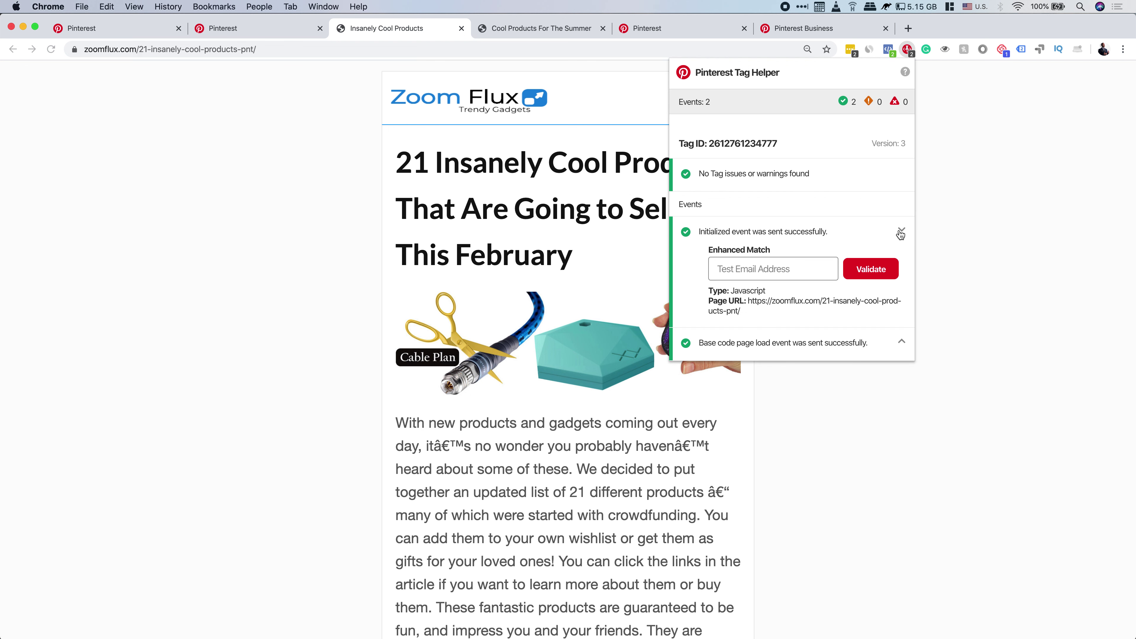
click(901, 233)
click(900, 264)
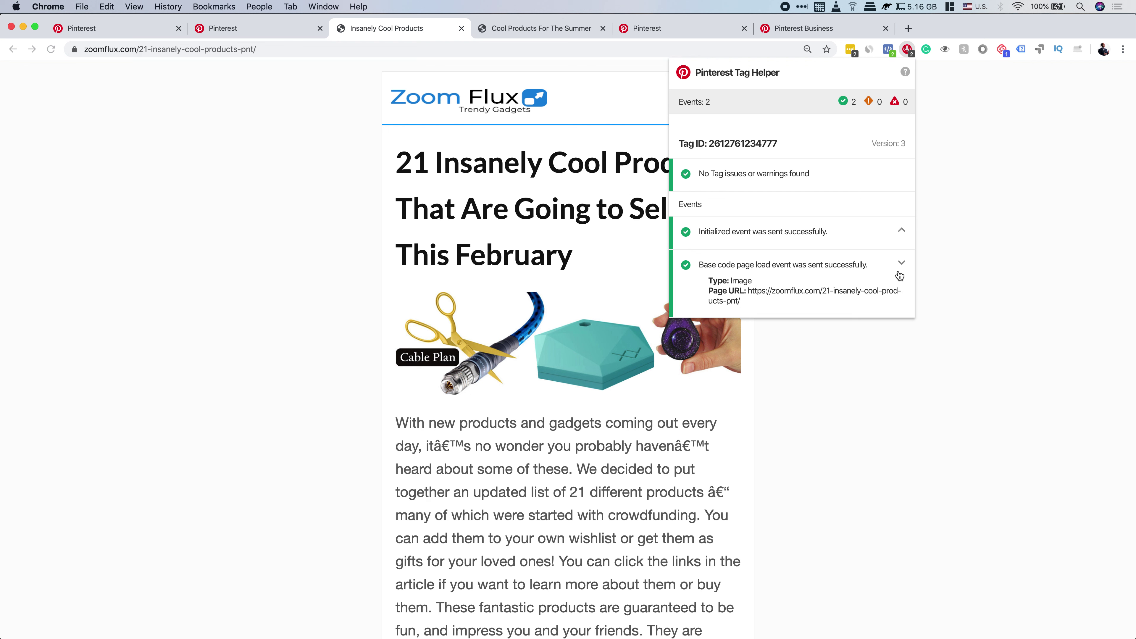
click(901, 263)
click(1014, 280)
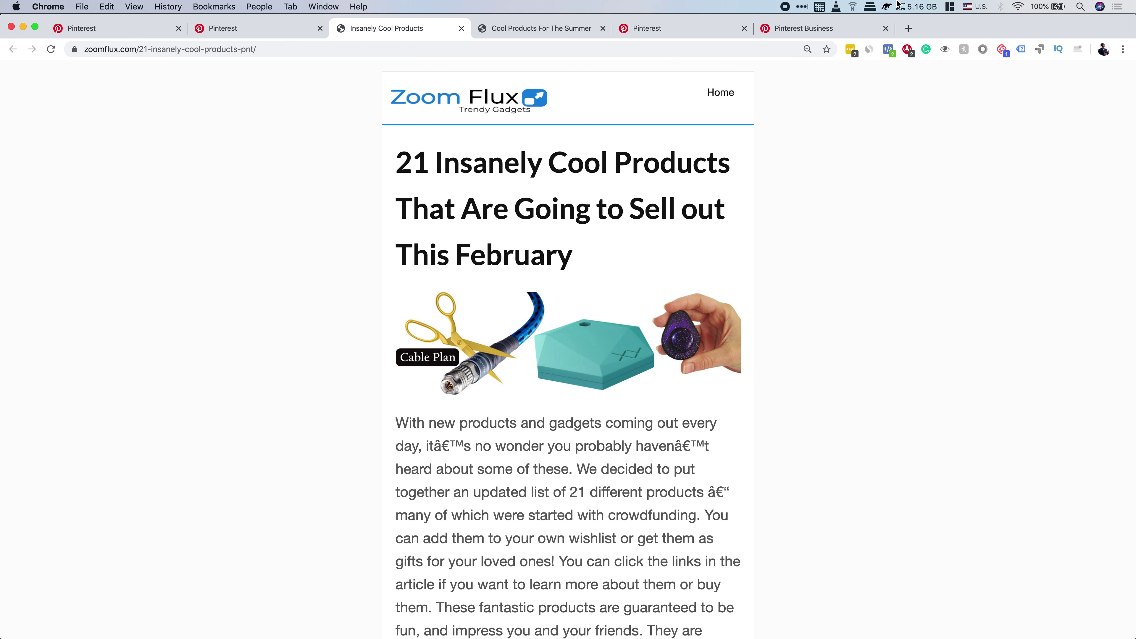
drag(843, 49, 1091, 46)
scroll(523, 202, down, 10)
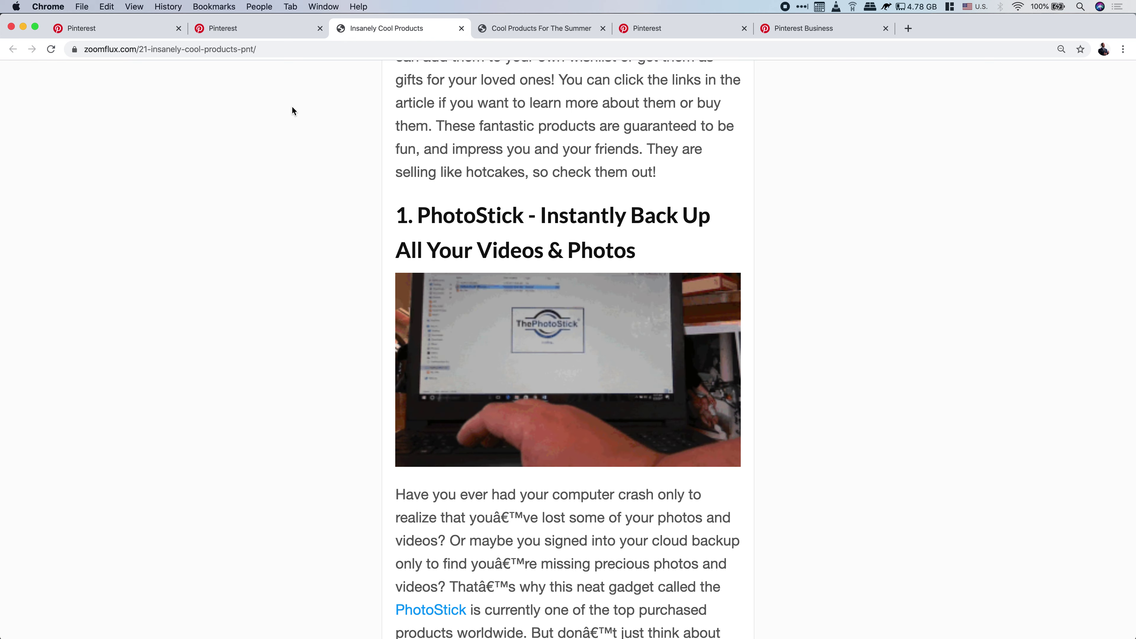
- Return to the Pinterest conversions page and open the list of pins on the Zoom Flux profile
click(244, 30)
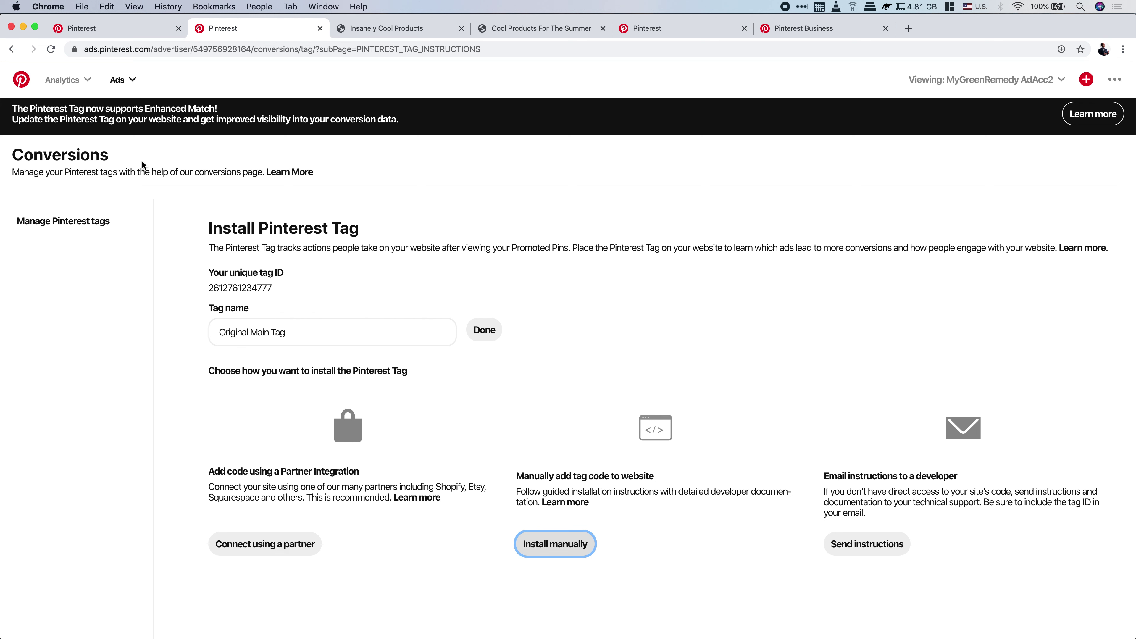
click(134, 82)
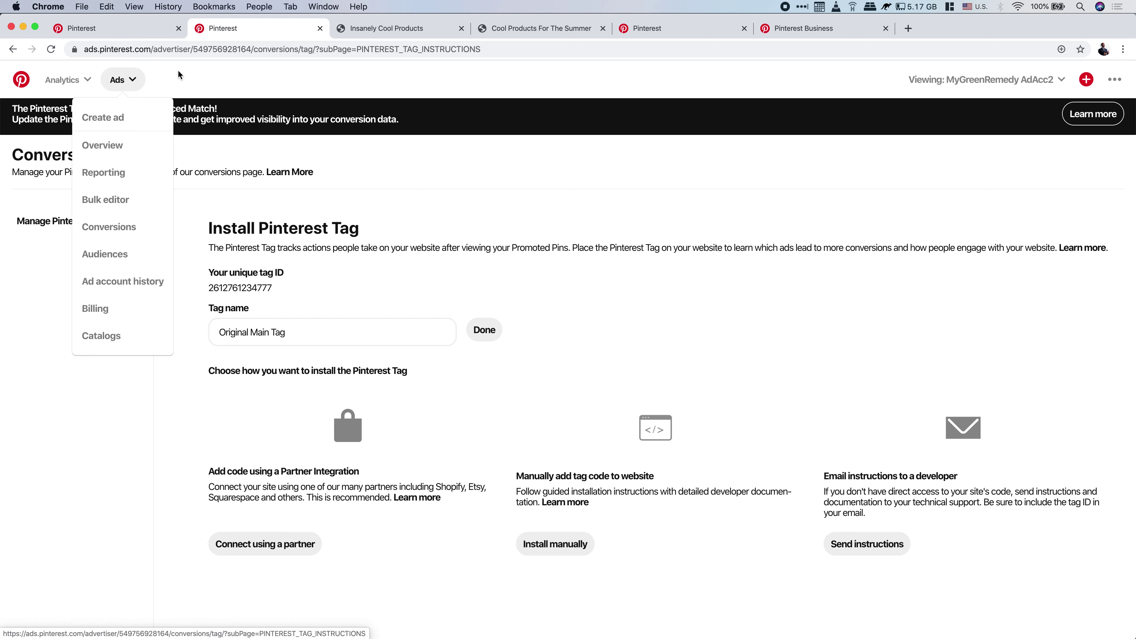
click(136, 30)
click(221, 30)
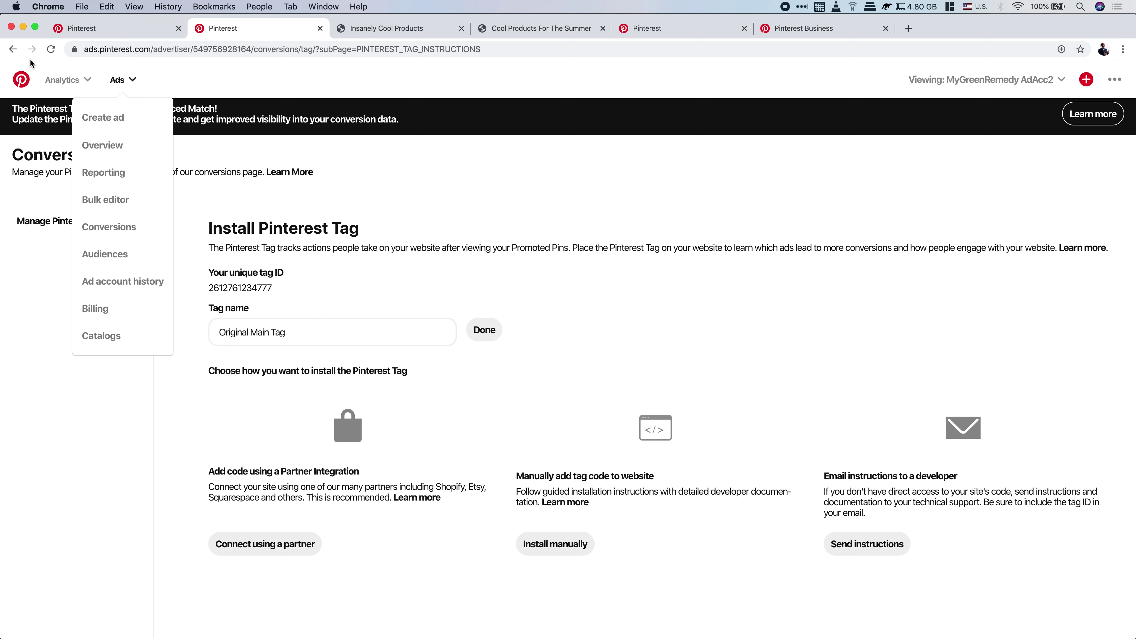
click(26, 80)
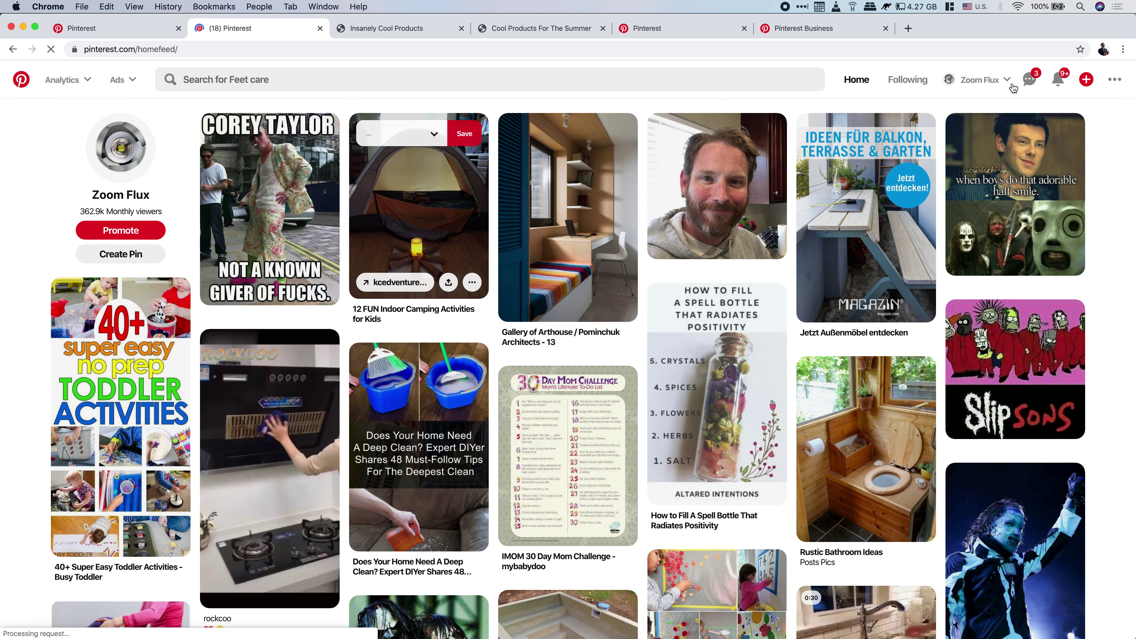
click(995, 80)
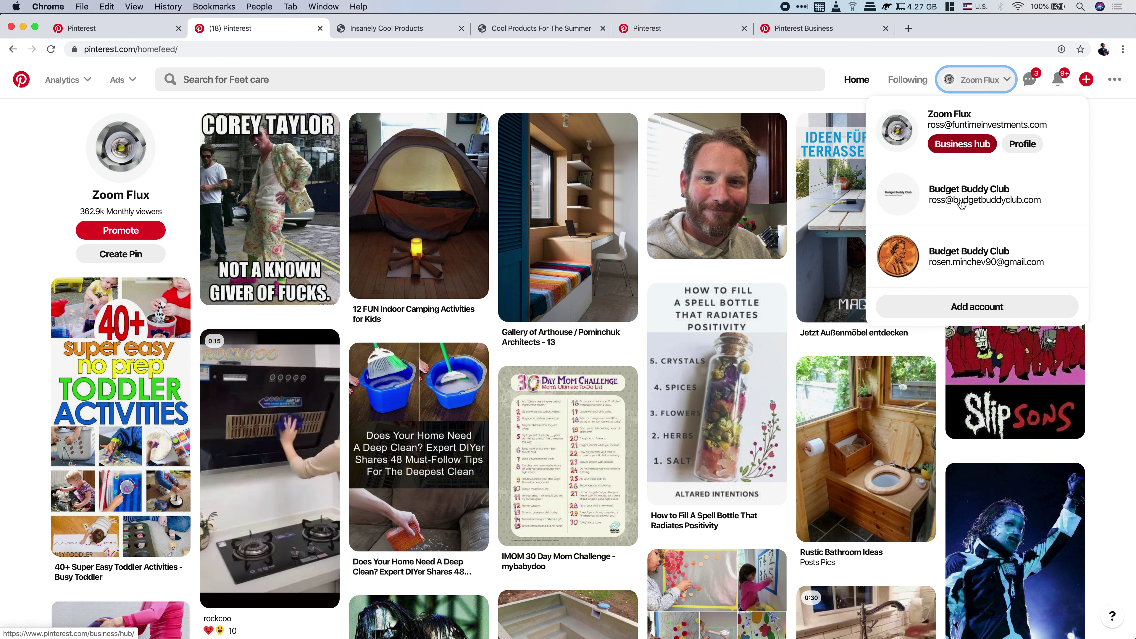
click(1023, 144)
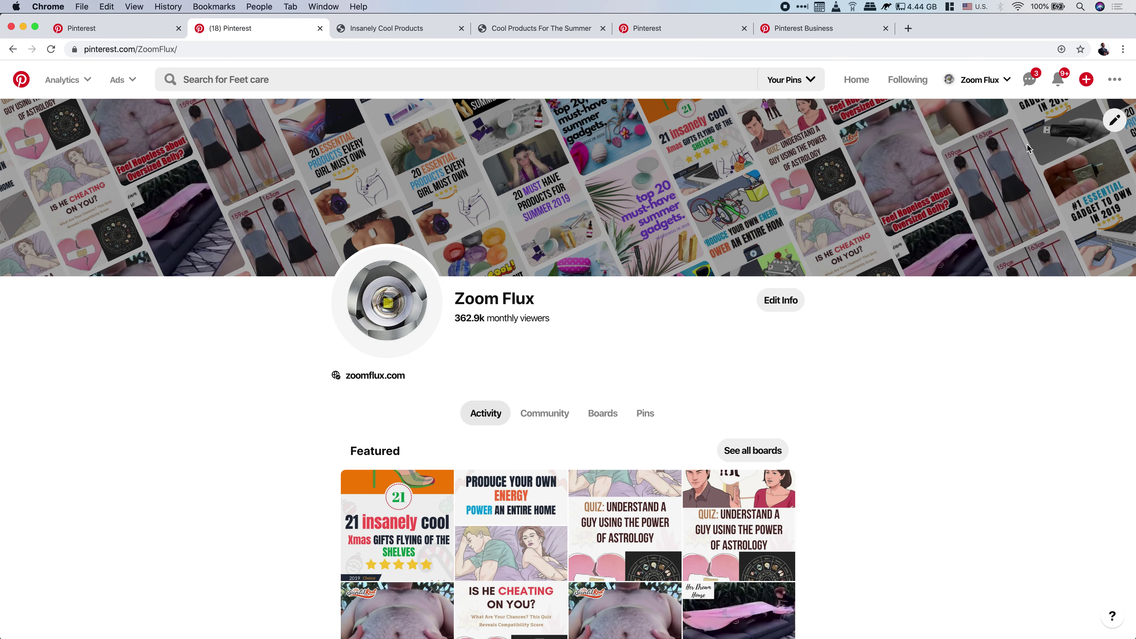
click(646, 414)
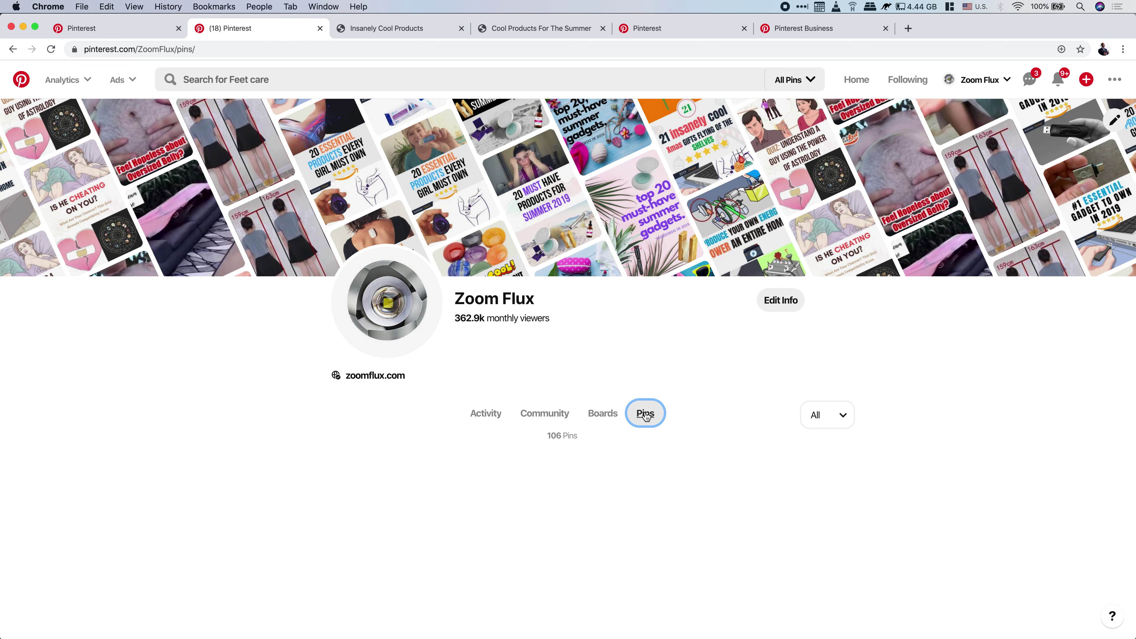
- Look through the Zoom Flux pins, comparing the image layouts, headlines and video creatives
scroll(646, 415, down, 4)
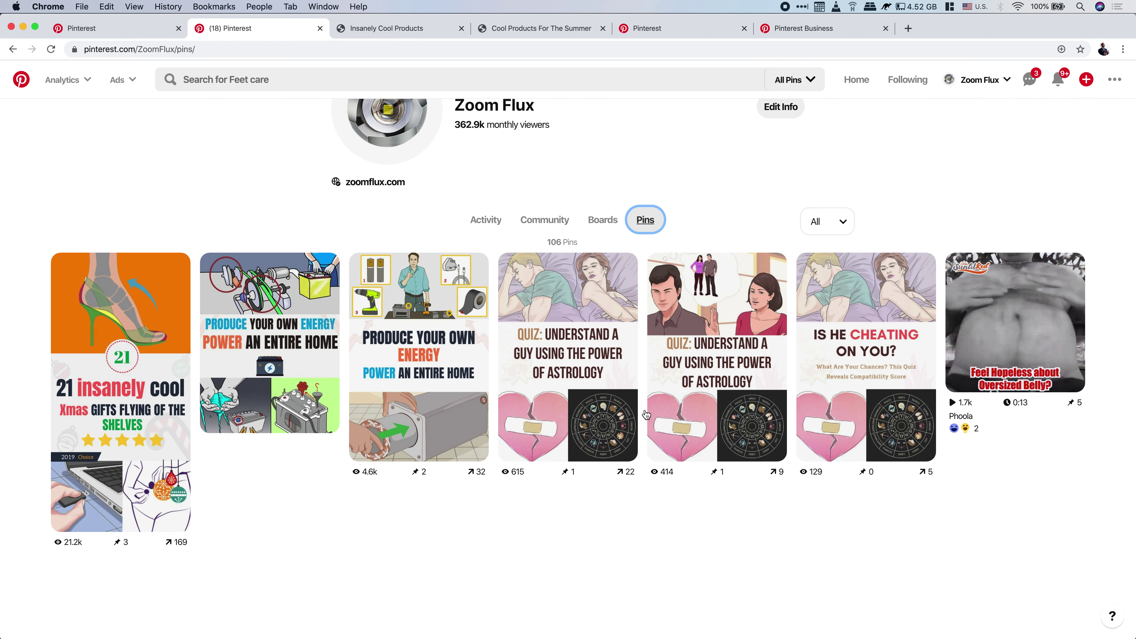
scroll(645, 415, down, 2)
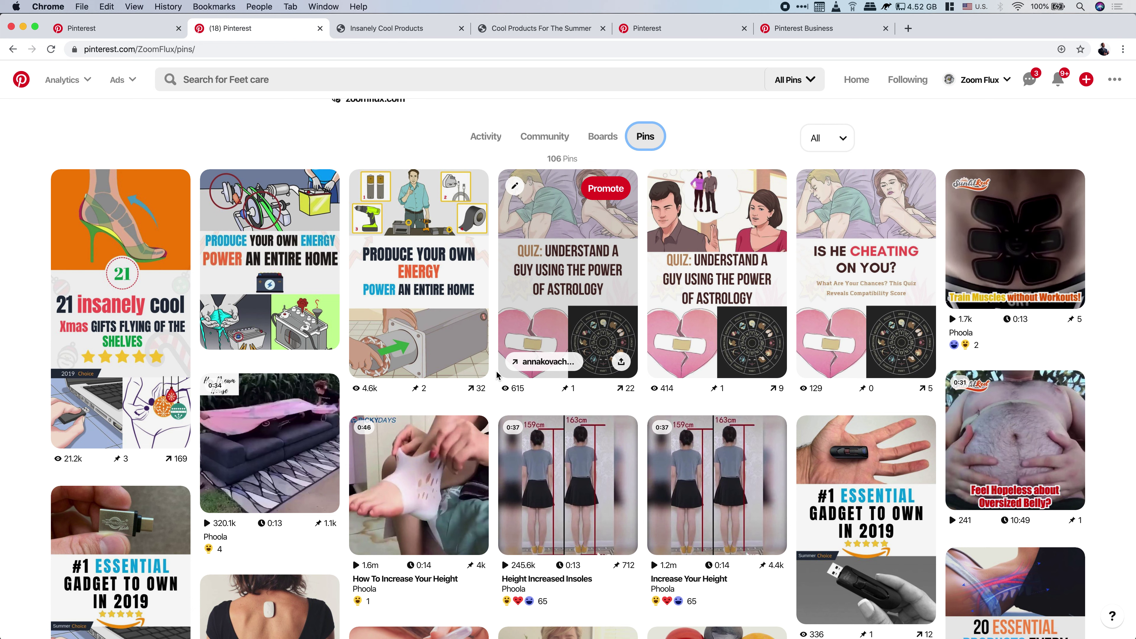
scroll(498, 375, down, 6)
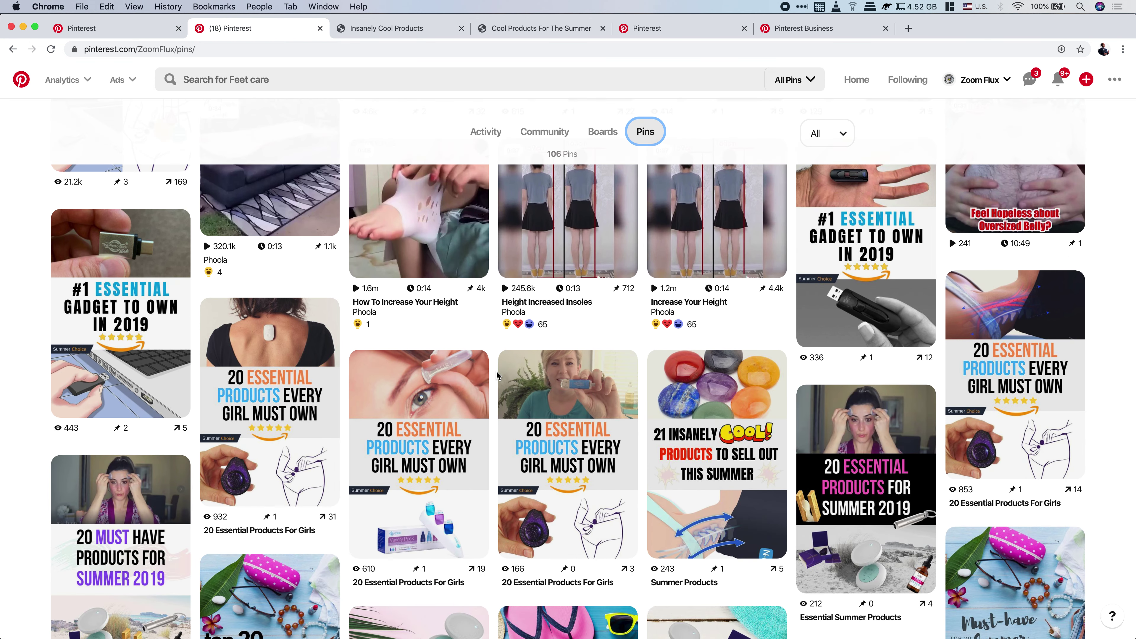
scroll(496, 375, down, 3)
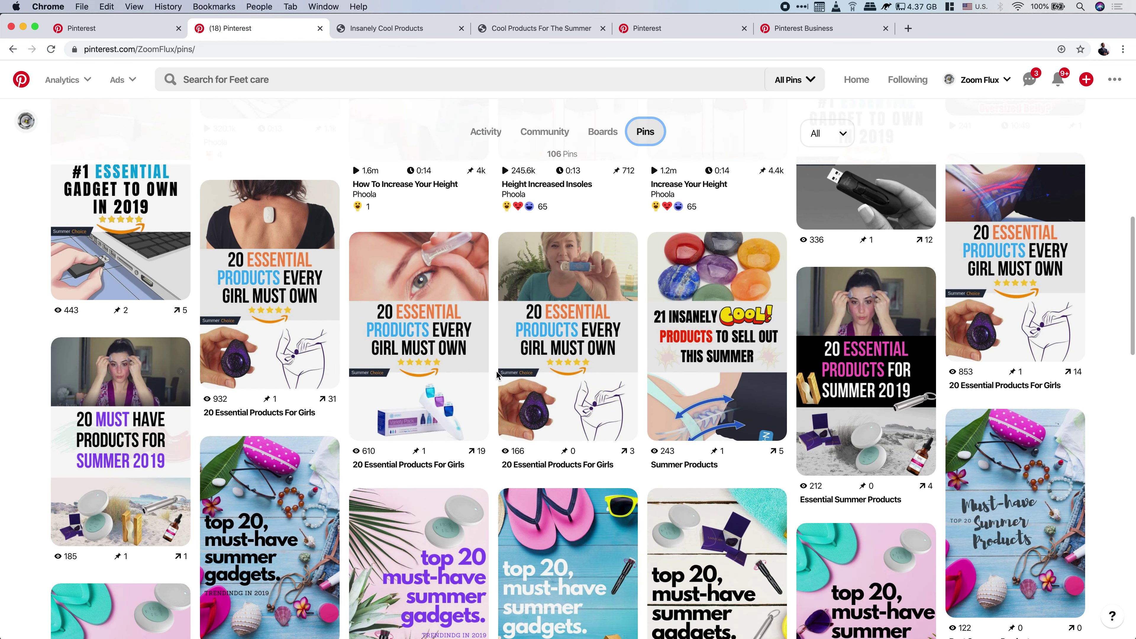
scroll(496, 375, down, 8)
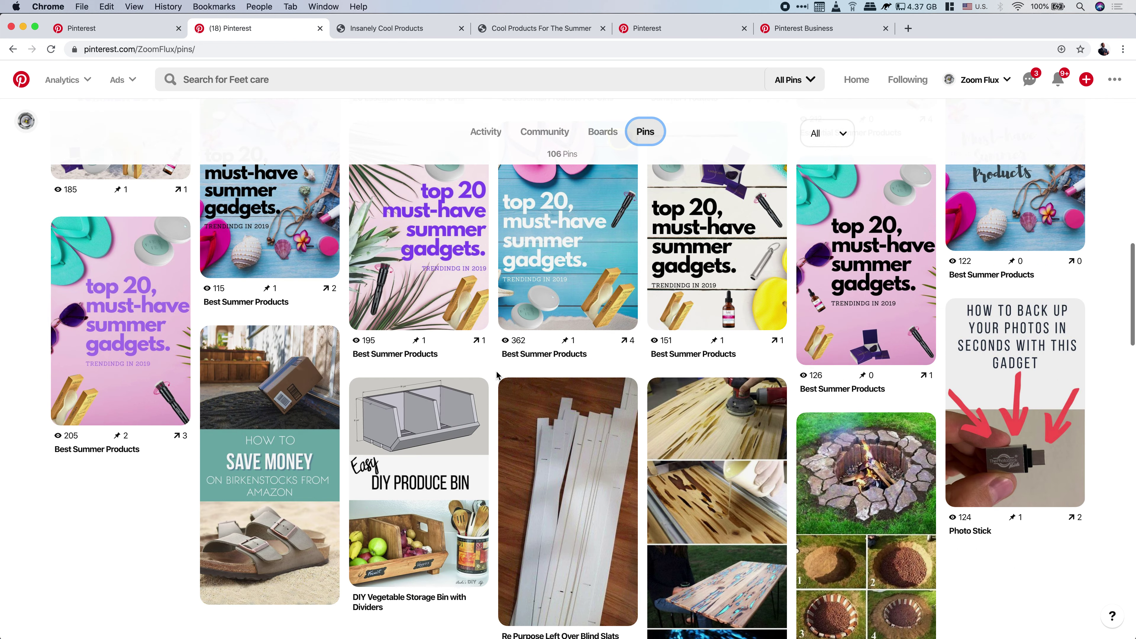
scroll(497, 375, down, 6)
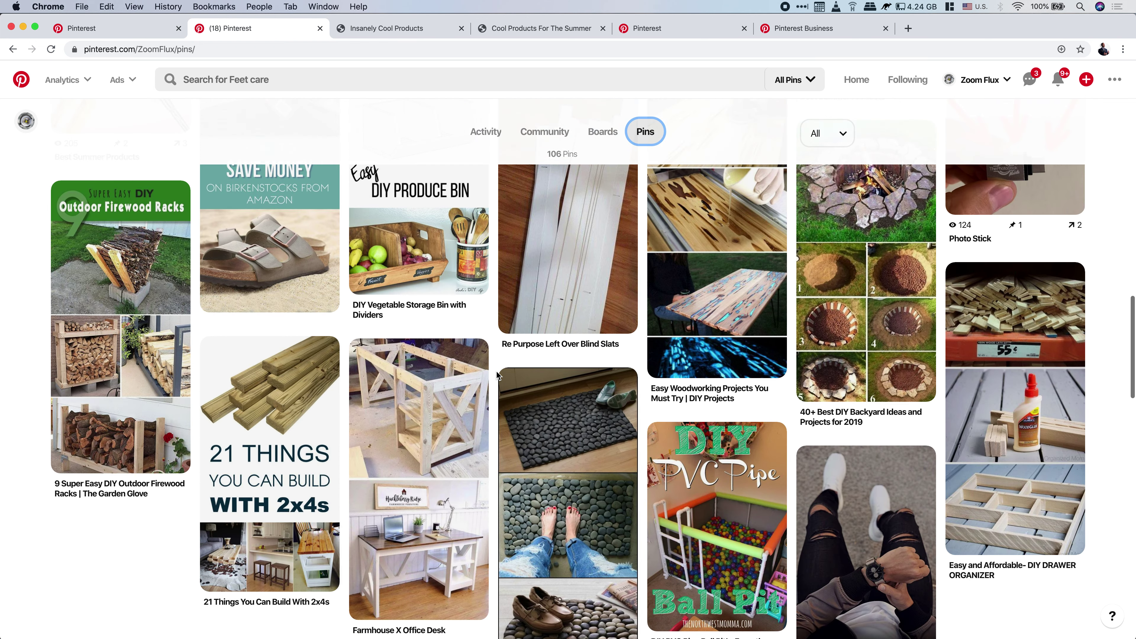
scroll(496, 372, up, 12)
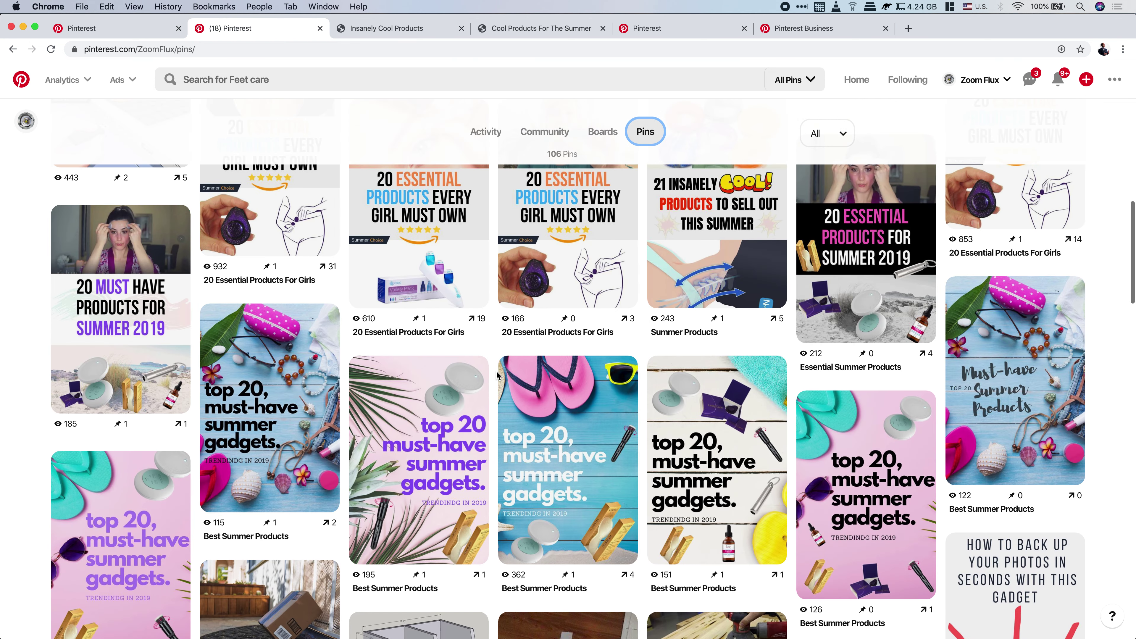
scroll(497, 375, down, 12)
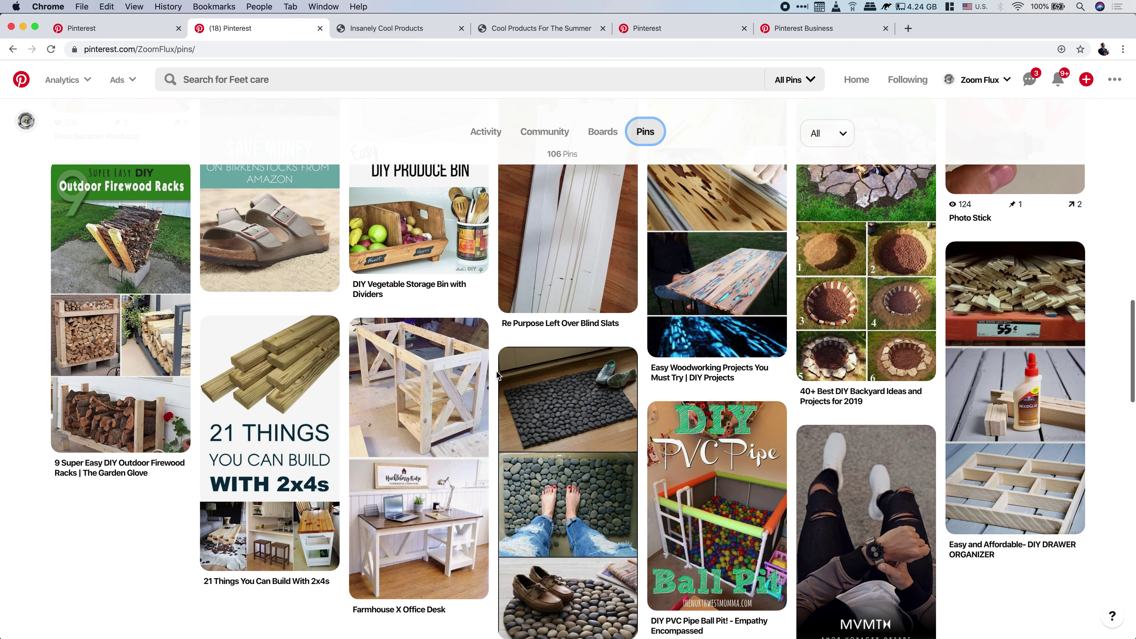
scroll(497, 374, down, 9)
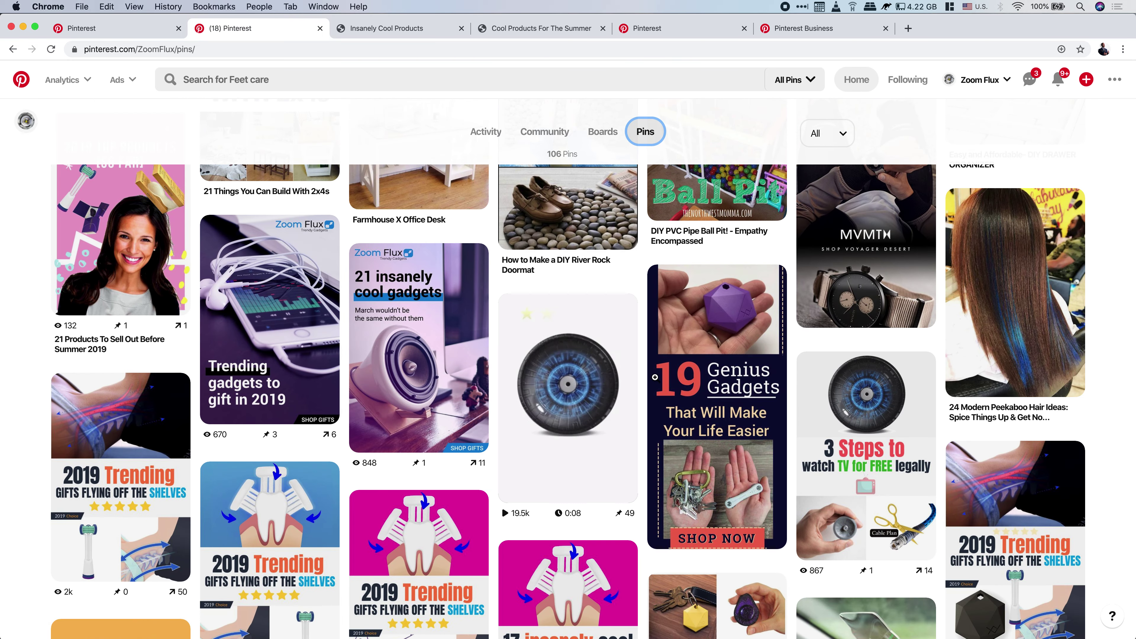
- Open canva.com in a new browser tab and open the existing '2019 Gadgets New' design
click(908, 29)
text(canva.com)
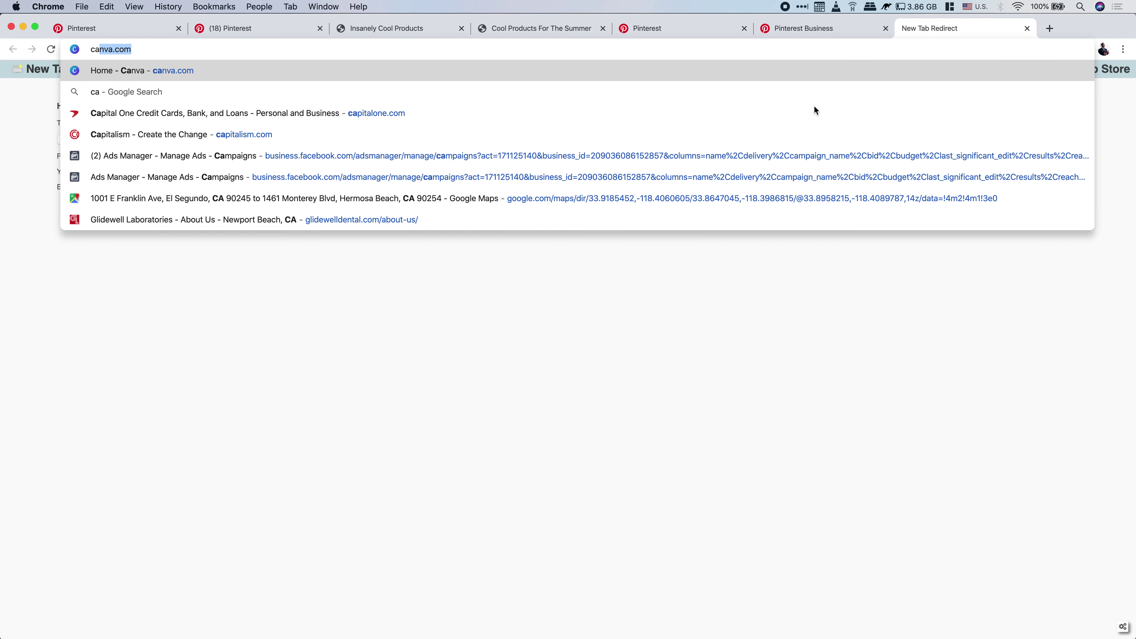
key(Return)
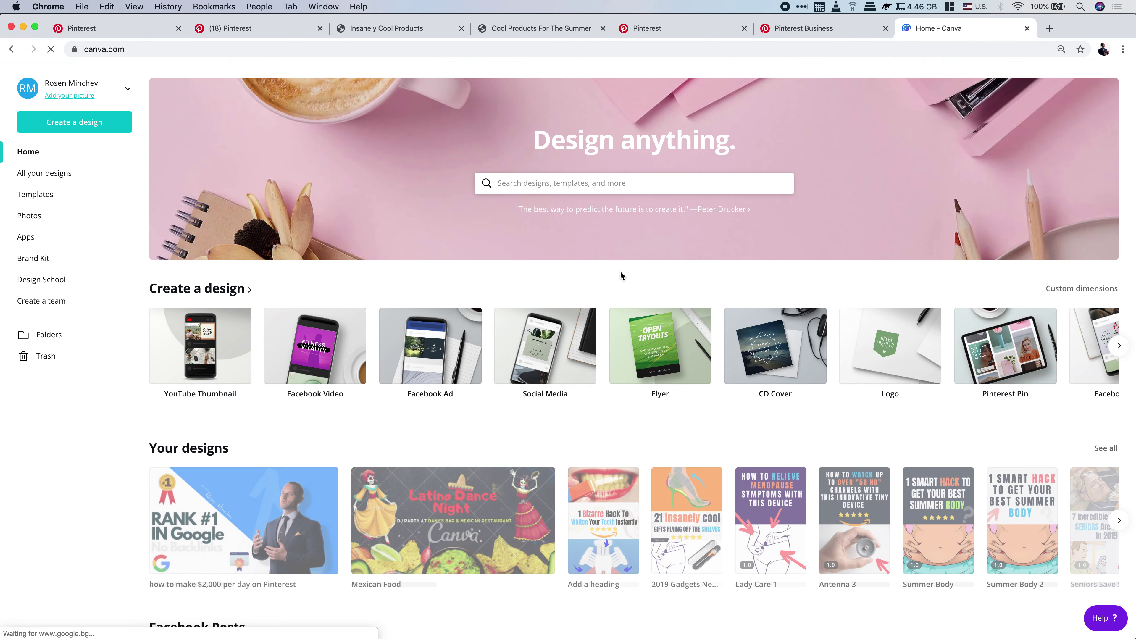
scroll(621, 274, down, 6)
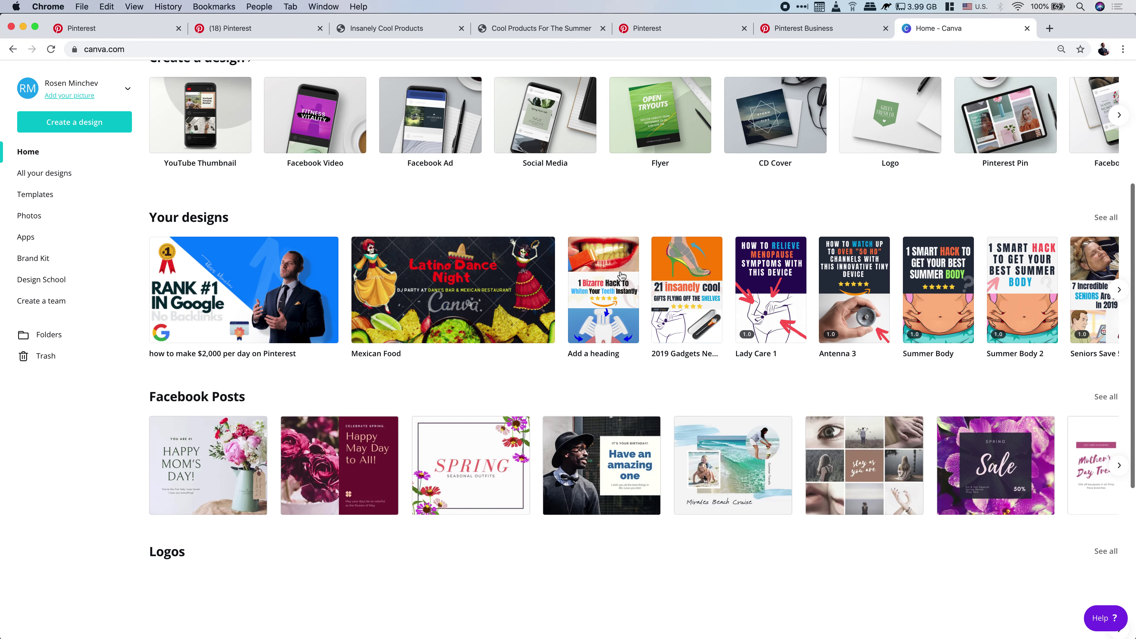
click(684, 253)
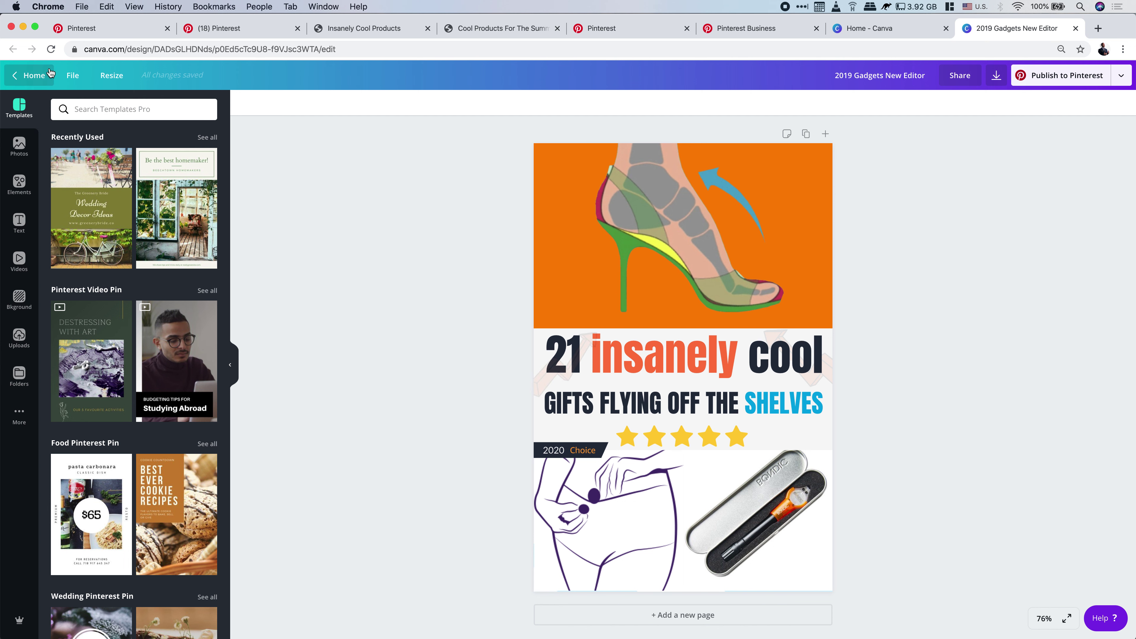
- Create a blank 1000 × 1500 px Pinterest Pin design from the Canva home page and bring it into view
click(904, 30)
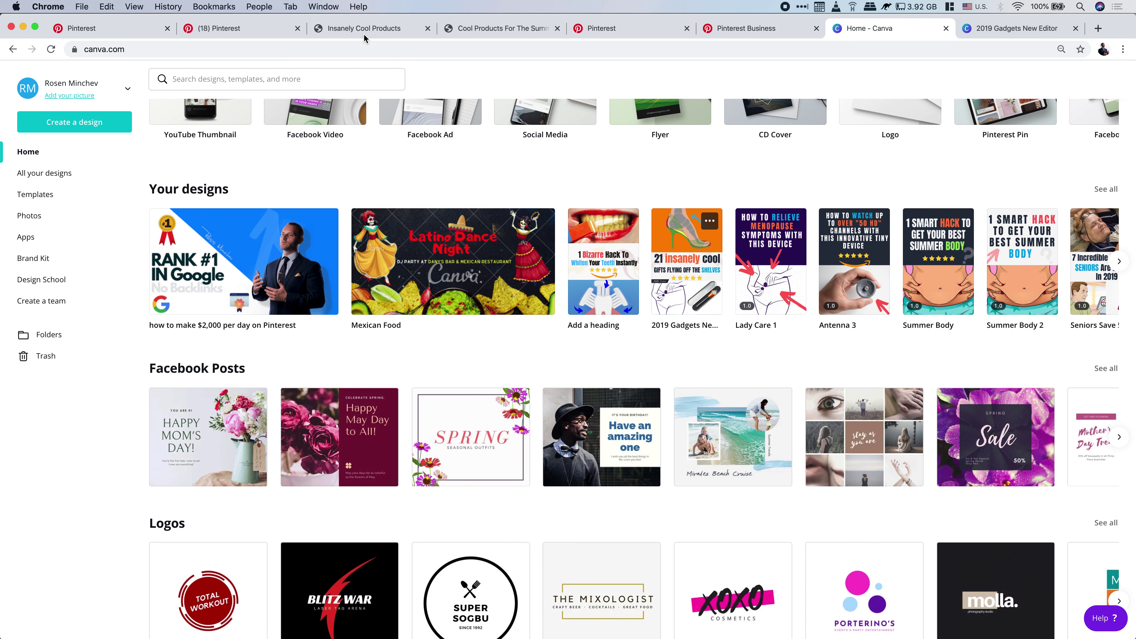
click(75, 127)
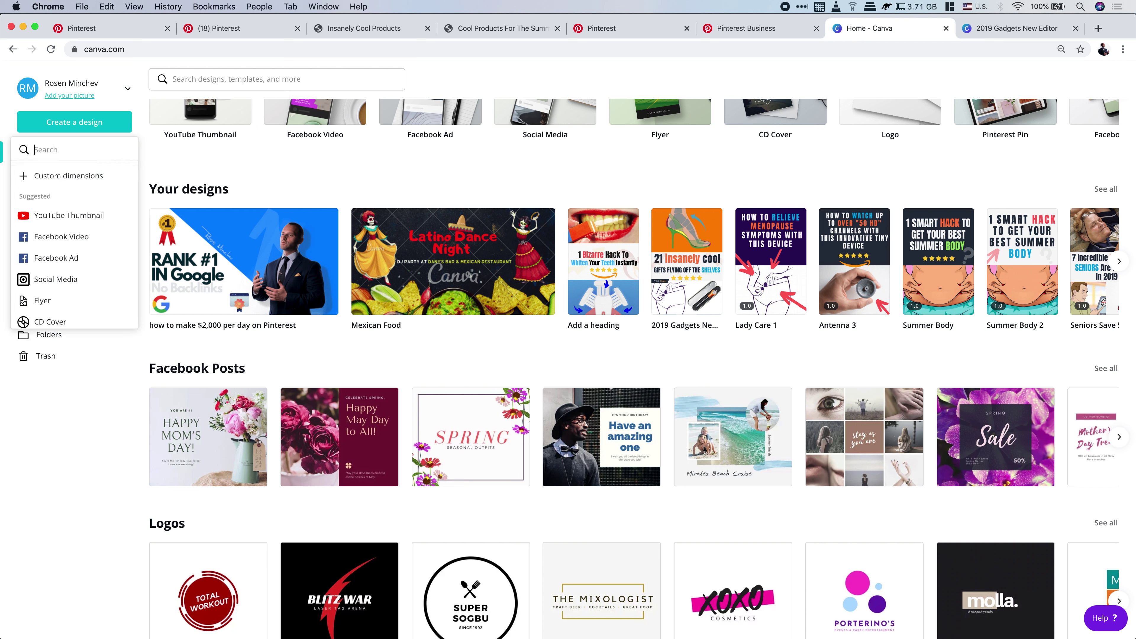
text(pint)
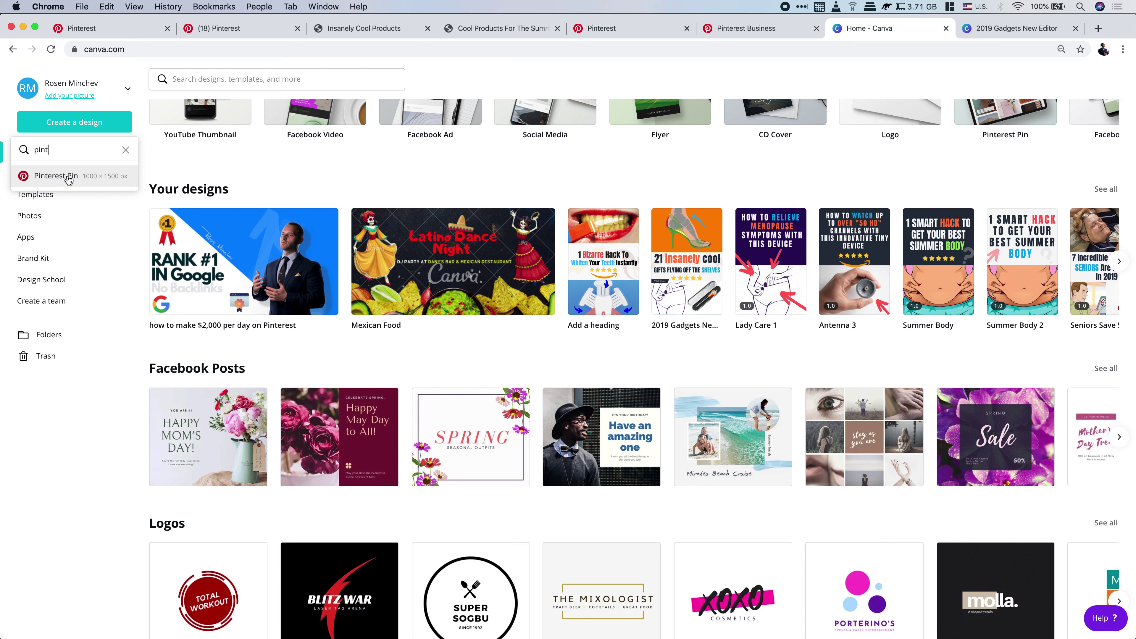
click(68, 177)
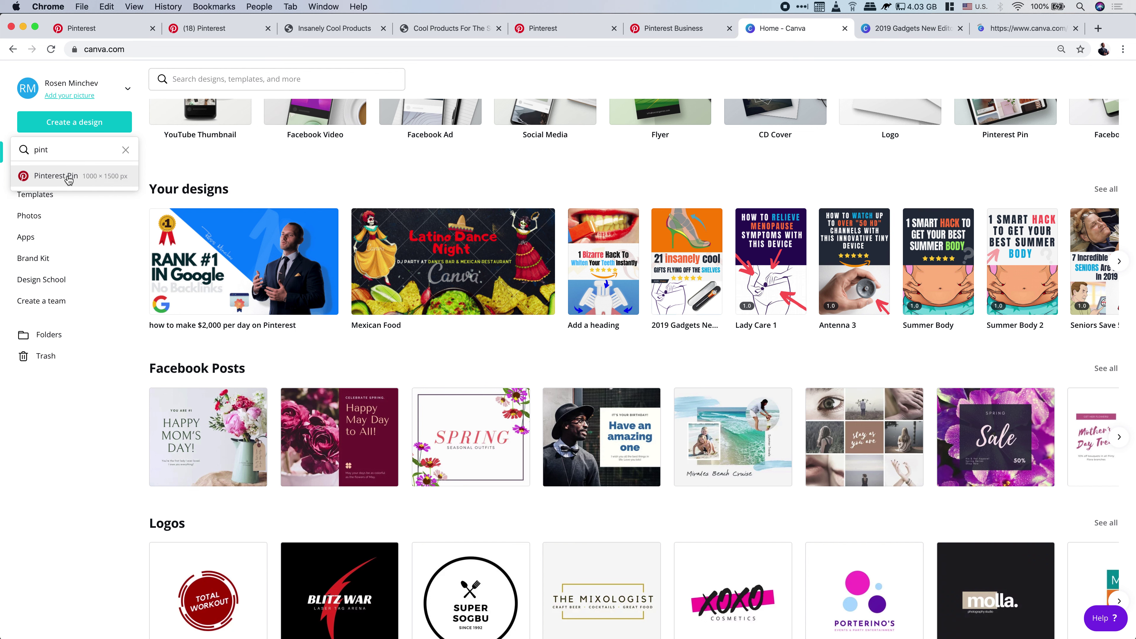
click(1009, 30)
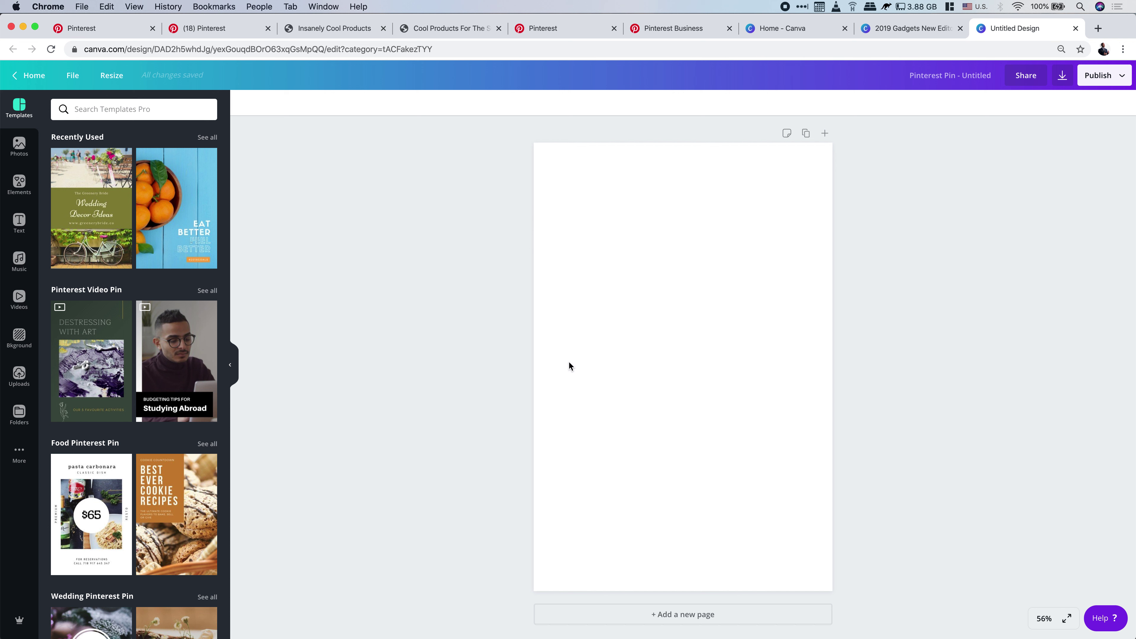
- Review the Zoom Flux pins once more for reference and return to the blank Pinterest Pin design
click(571, 27)
click(200, 28)
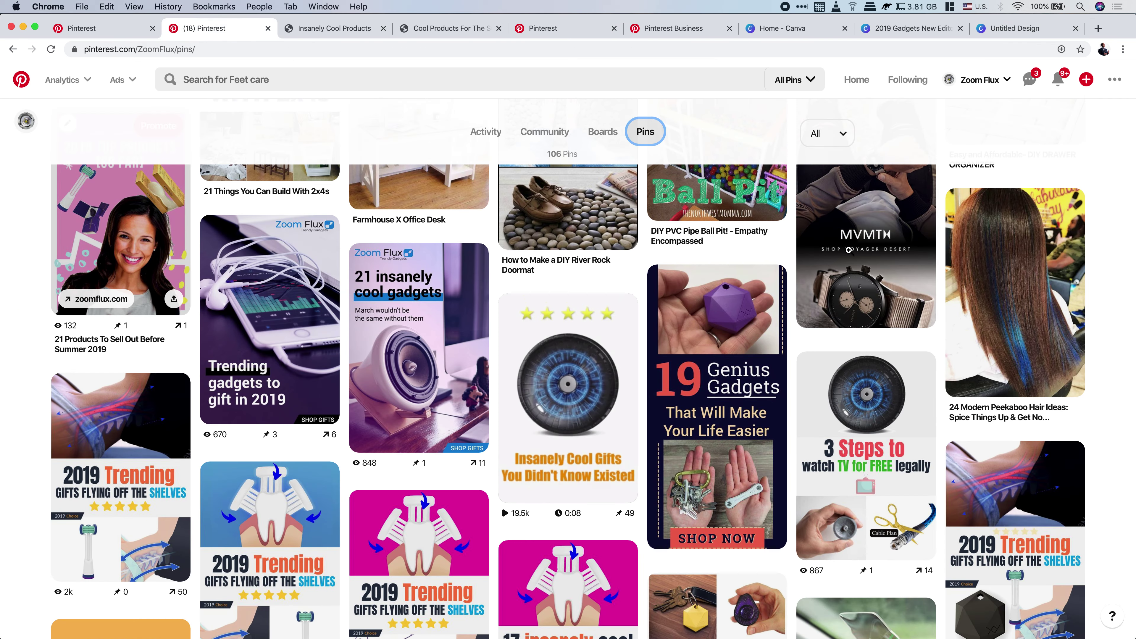
click(1016, 30)
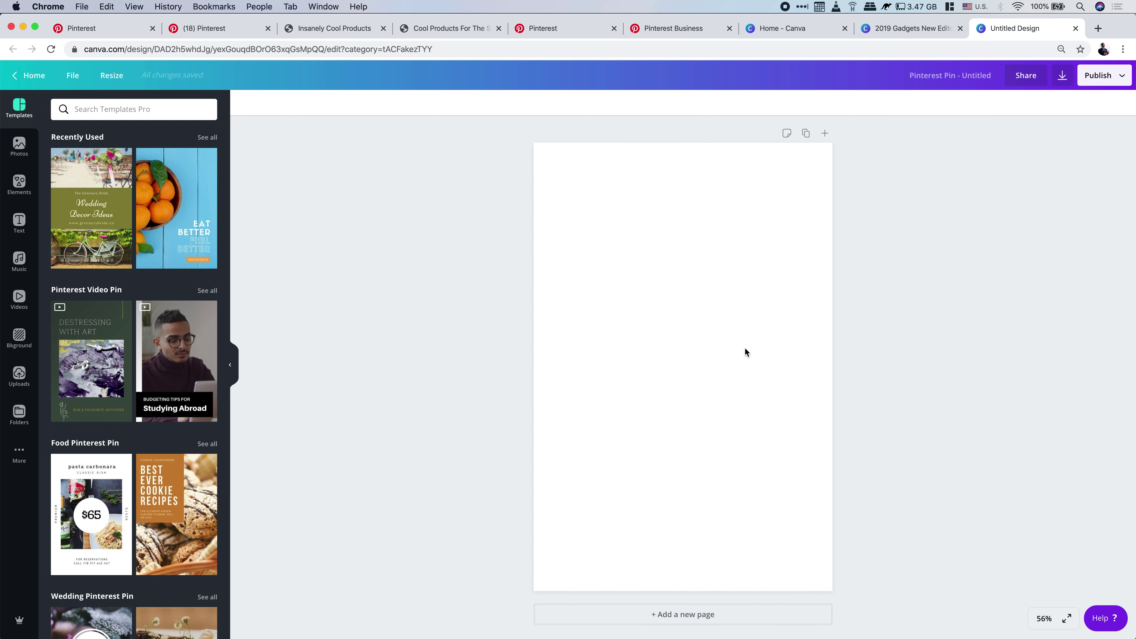
- Browse the available Pinterest Pin templates for layout ideas
scroll(120, 337, down, 5)
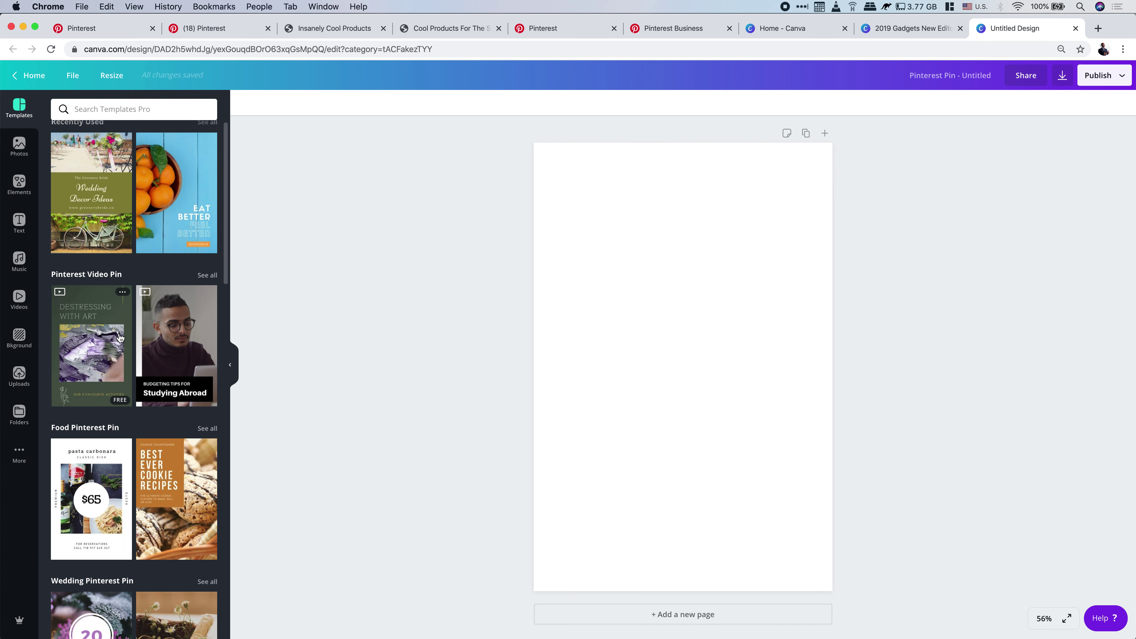
scroll(120, 337, down, 8)
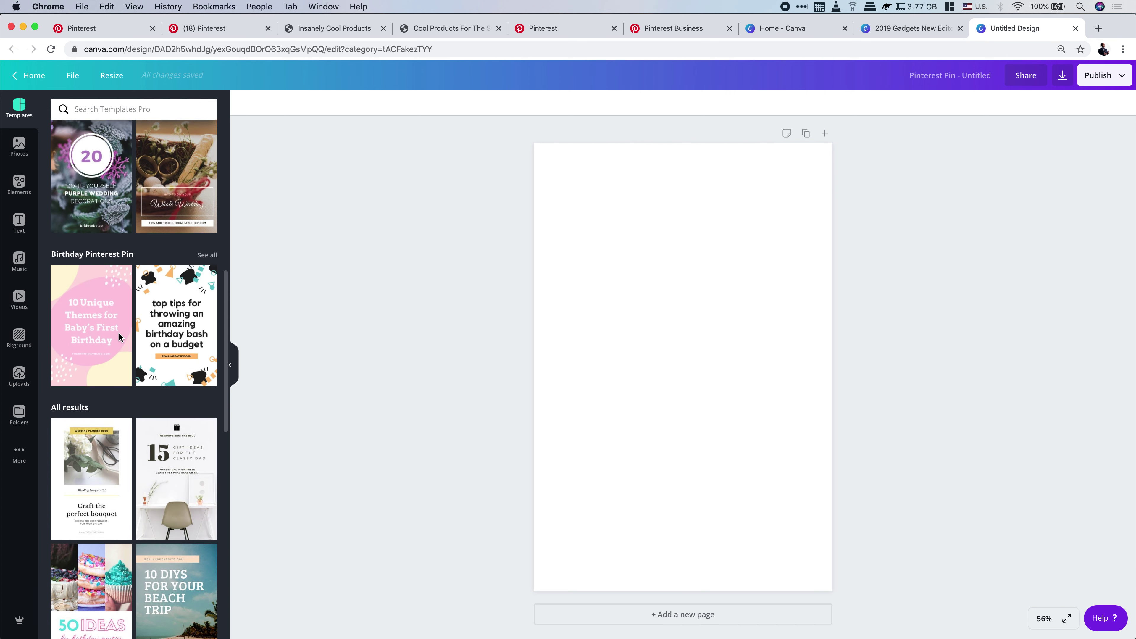
scroll(120, 337, down, 6)
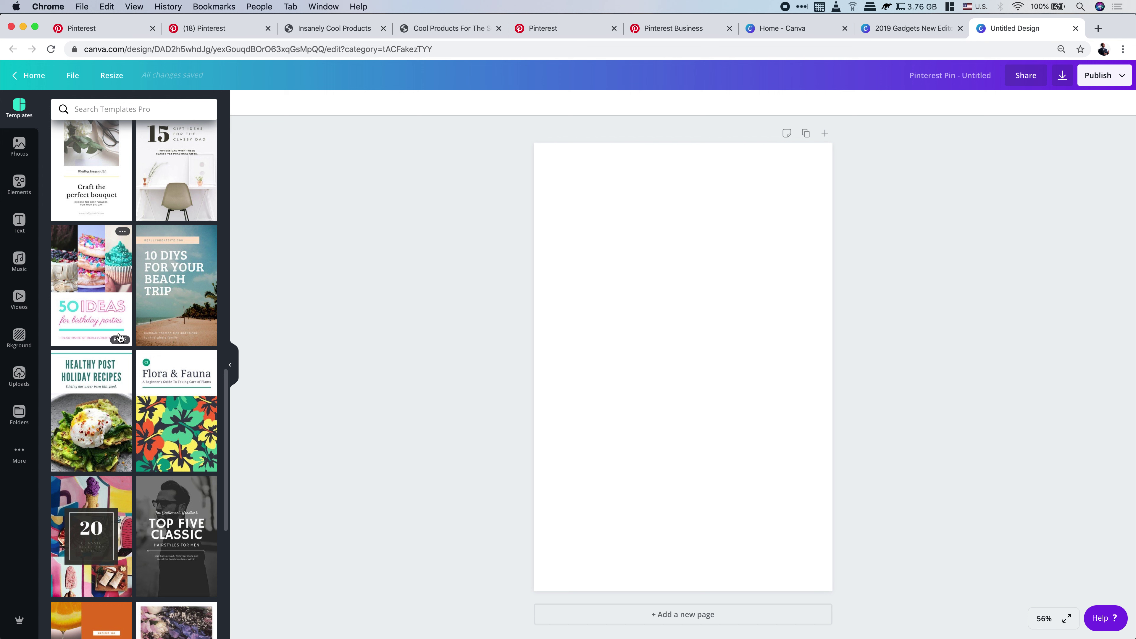
- In the '2019 Gadgets New' design, nudge the '21 insanely cool' headline down and the star row up, and return to the blank Pin design
click(881, 31)
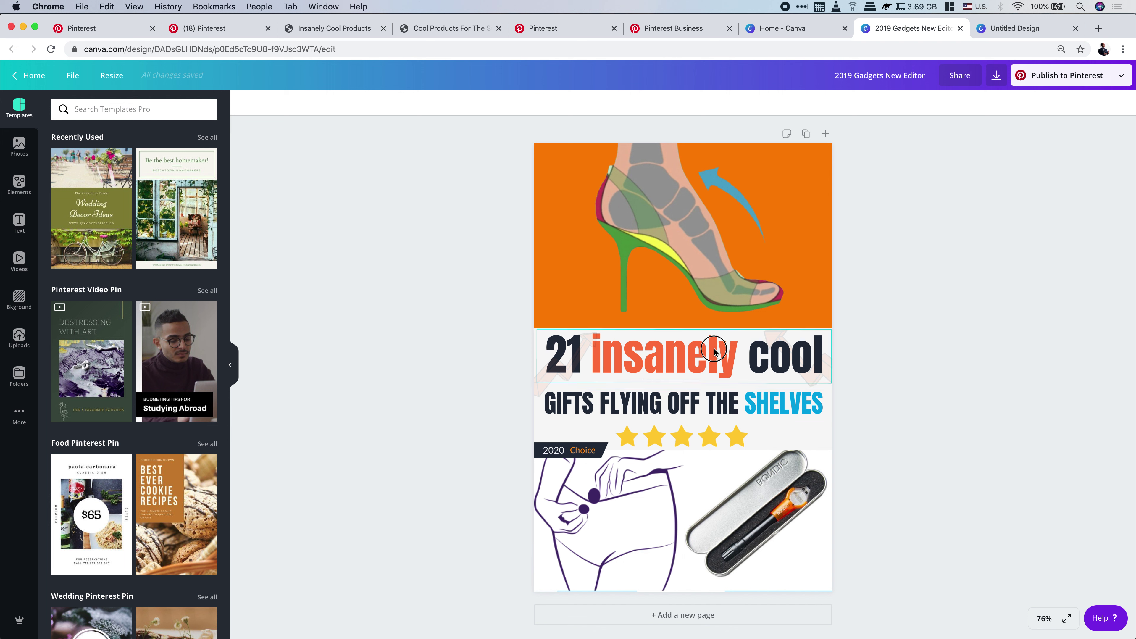
mouse_move(713, 351)
mouse_down()
mouse_move(711, 304)
mouse_move(712, 354)
mouse_up()
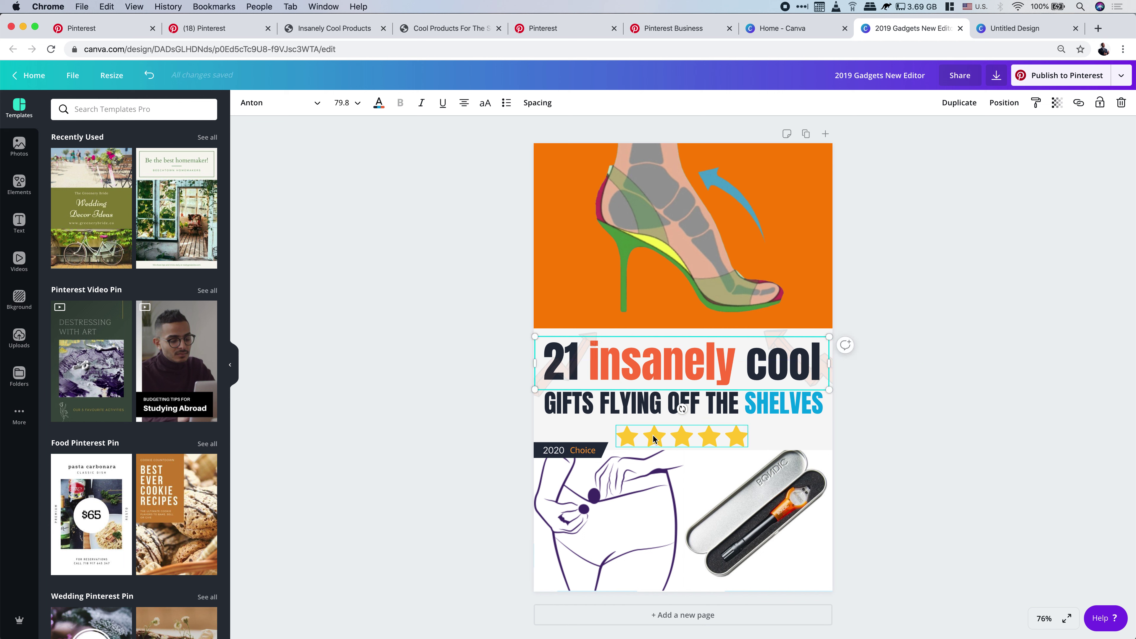
drag(653, 434, 652, 431)
click(449, 364)
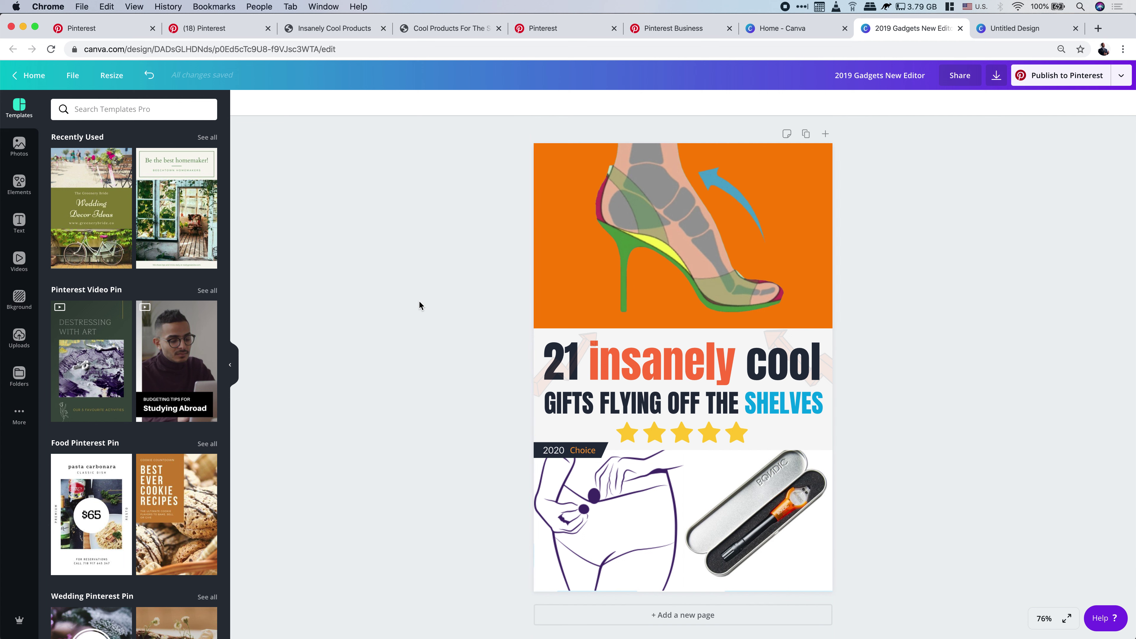
click(1016, 28)
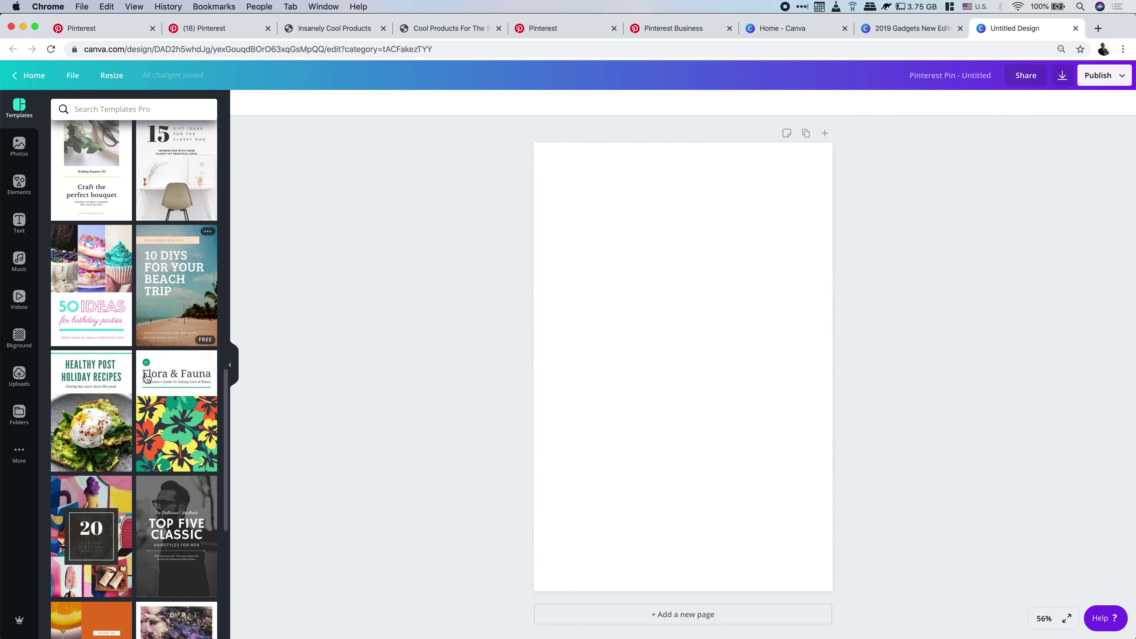
- Apply the 'Eat Better Feel Better' template with the bowl of oranges to the blank Pin design
scroll(151, 411, down, 8)
scroll(151, 411, down, 20)
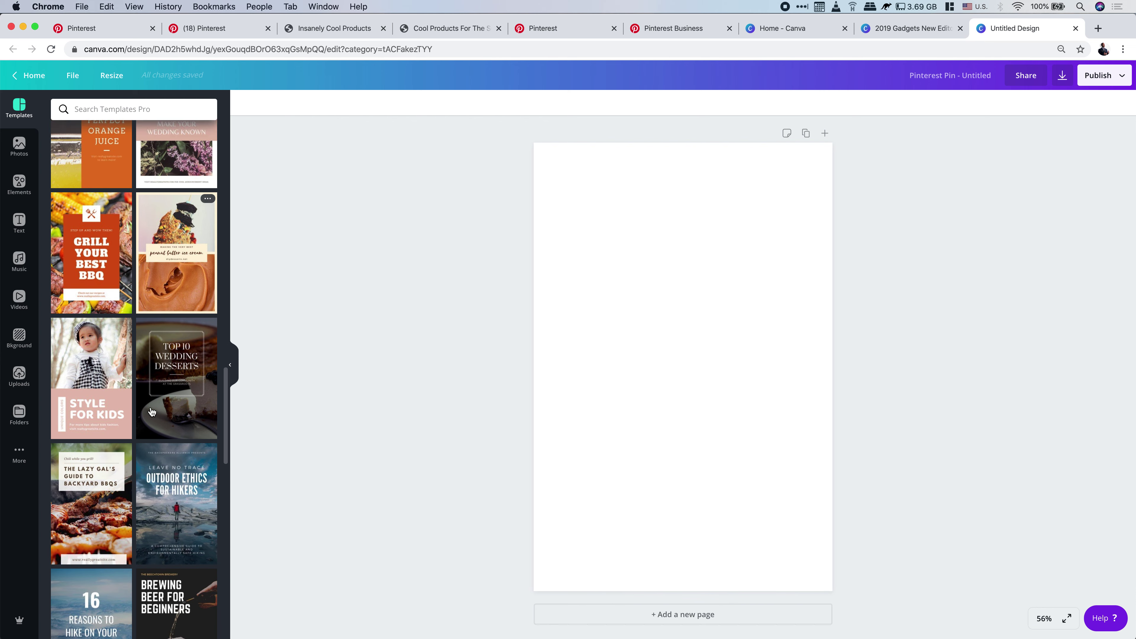
scroll(151, 411, down, 6)
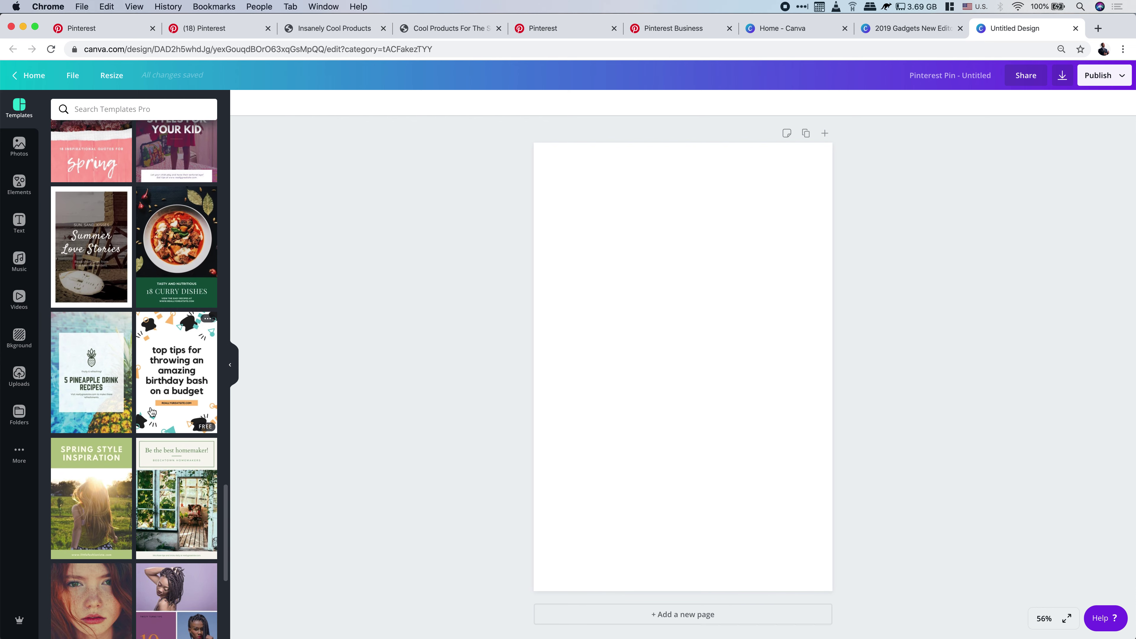
scroll(173, 234, down, 4)
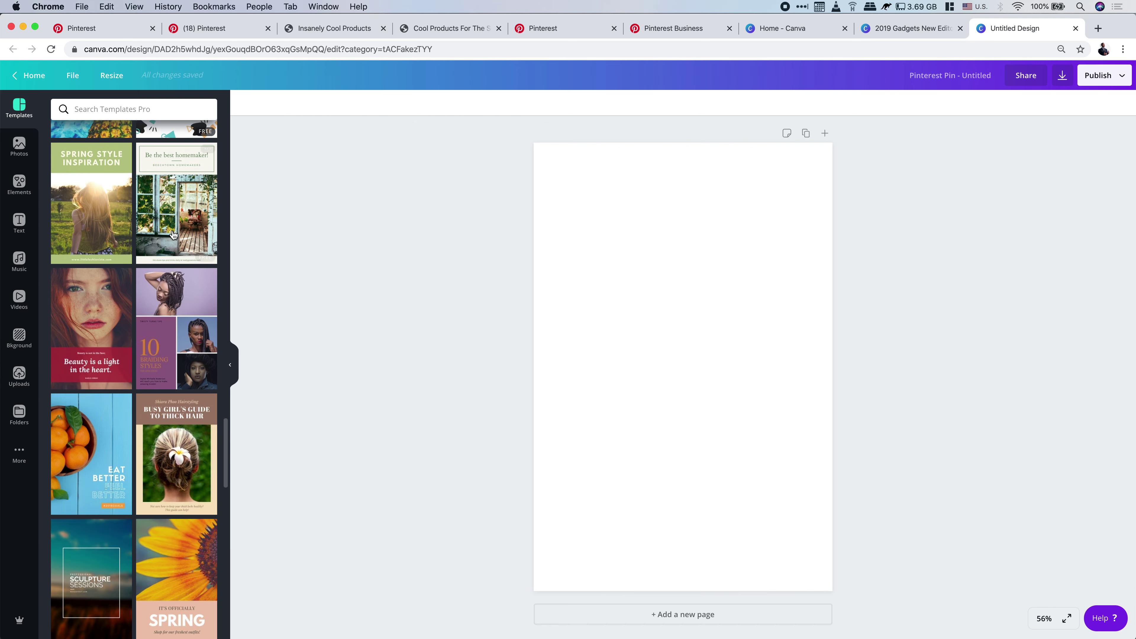
click(103, 405)
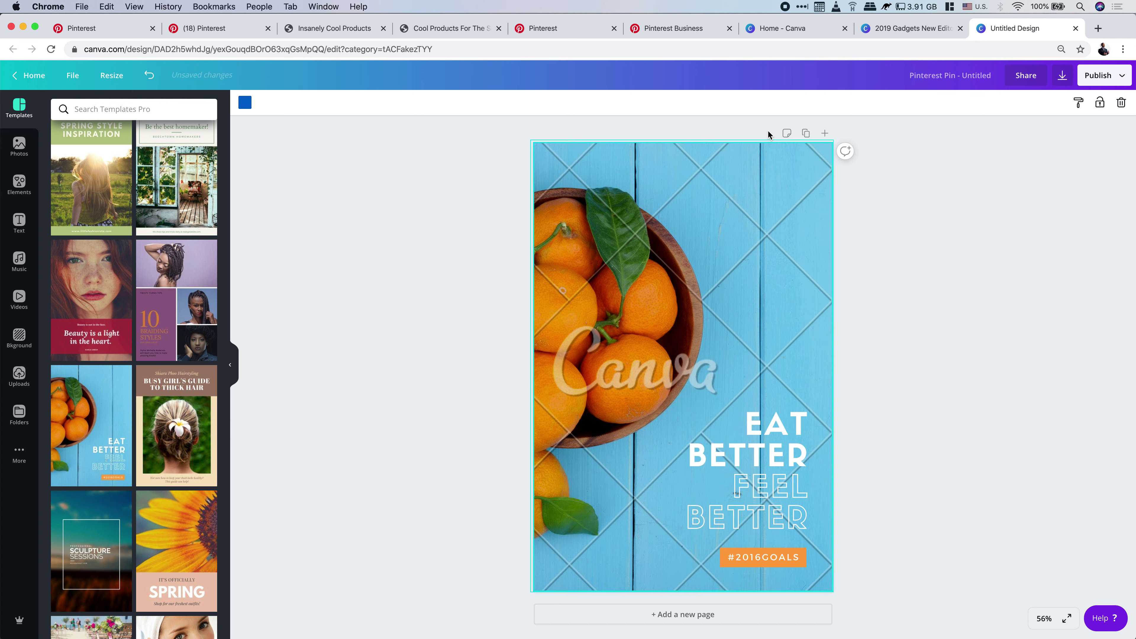
click(912, 281)
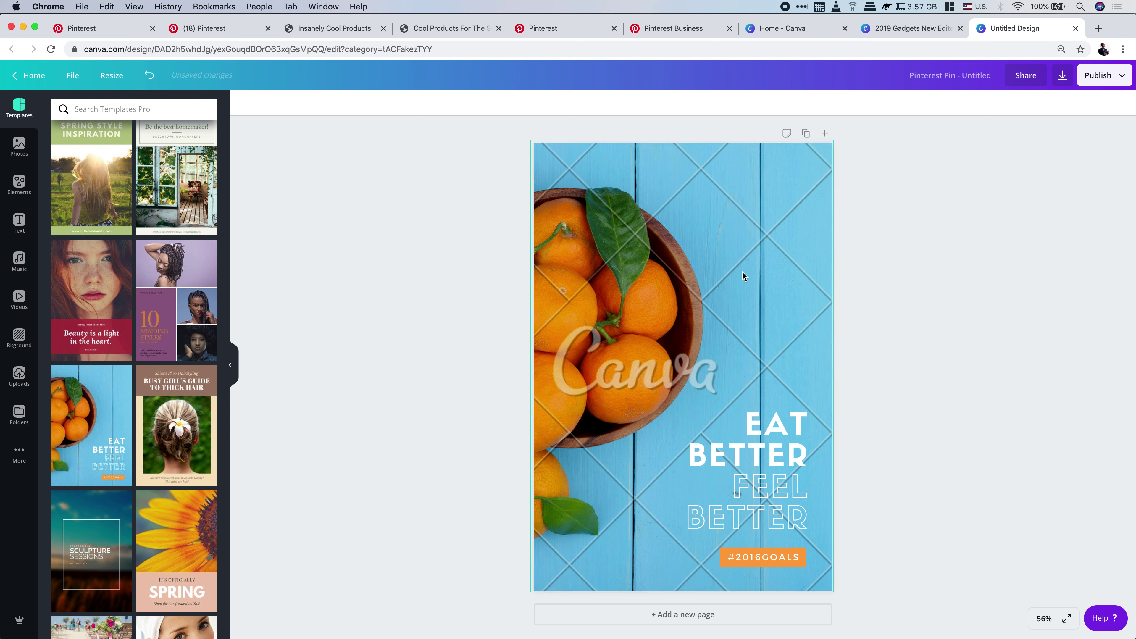
- Reposition the oranges background photo within its frame so that the whole bowl moves into the pin area
scroll(176, 423, down, 5)
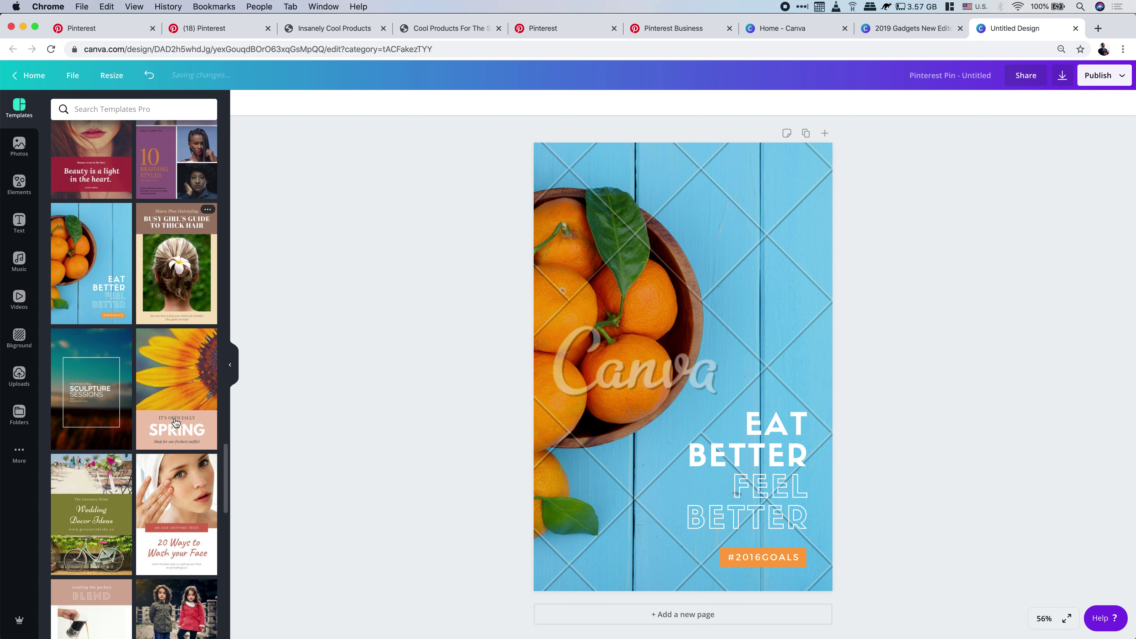
scroll(176, 423, down, 3)
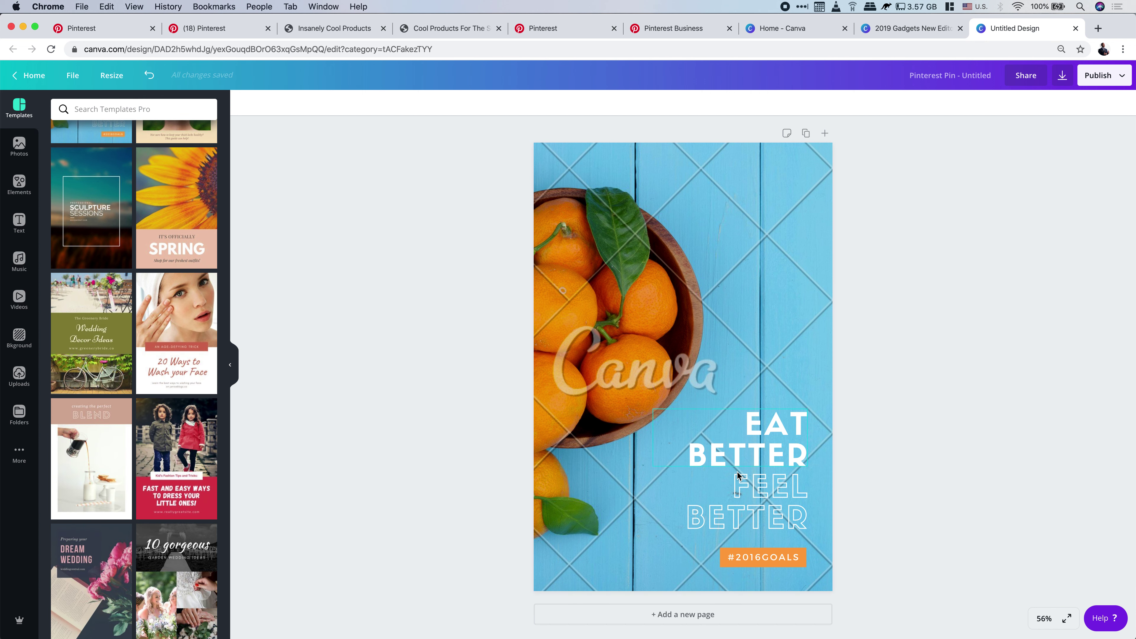
double_click(758, 468)
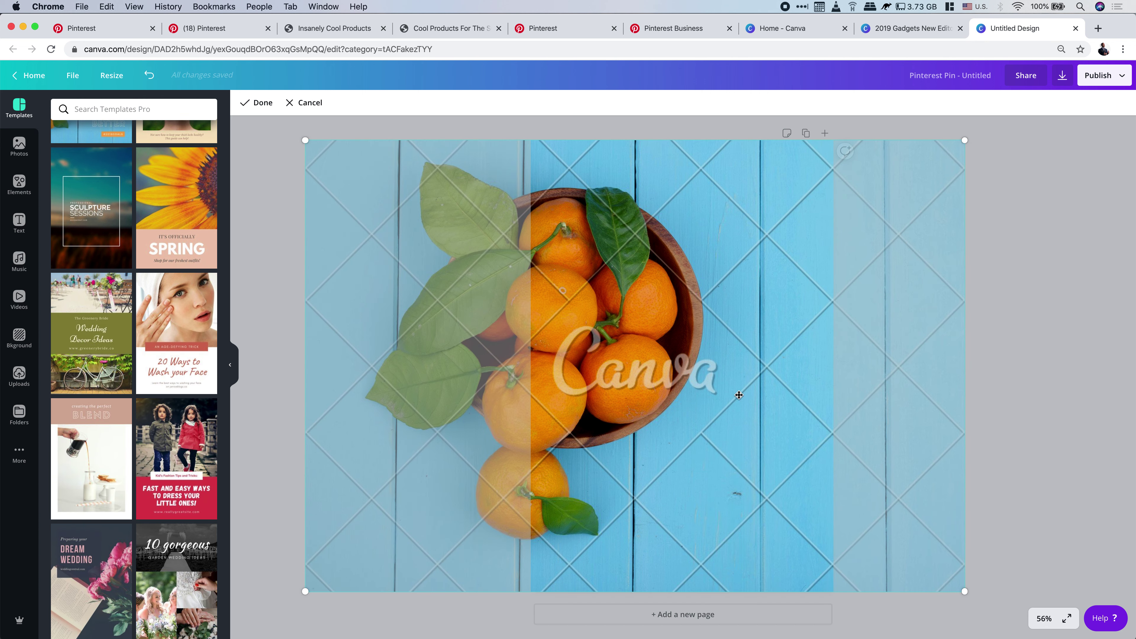
drag(681, 414, 821, 419)
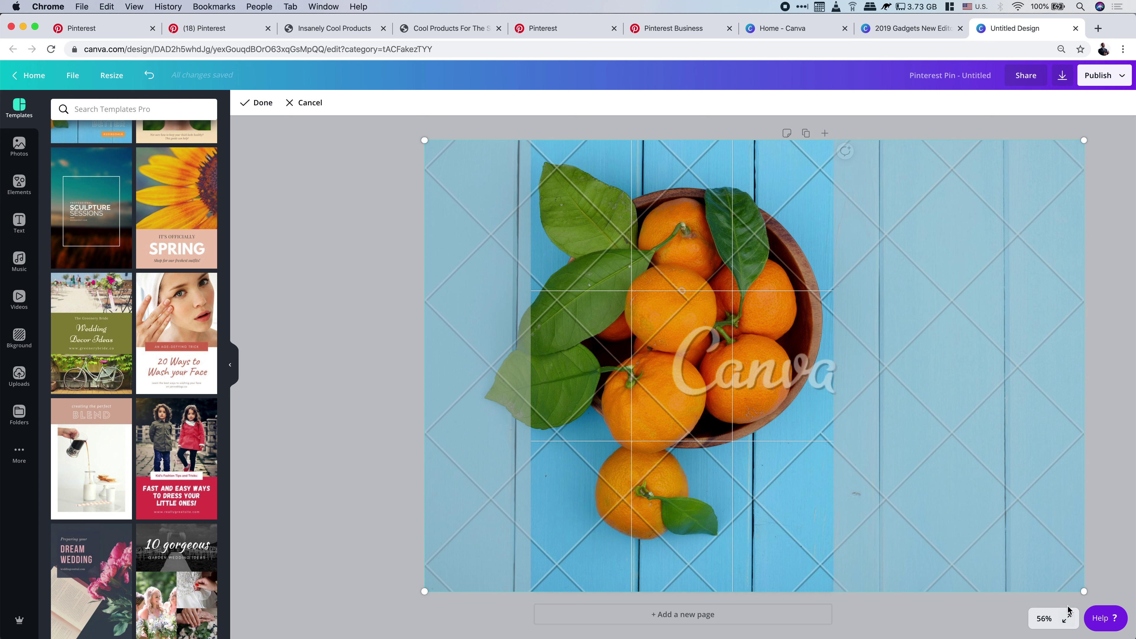
click(257, 102)
- Replace the pin layout with the coffee-cup '10 Gift Ideas for the Classy Dad' template after trying the DIY wedding one
scroll(179, 439, down, 3)
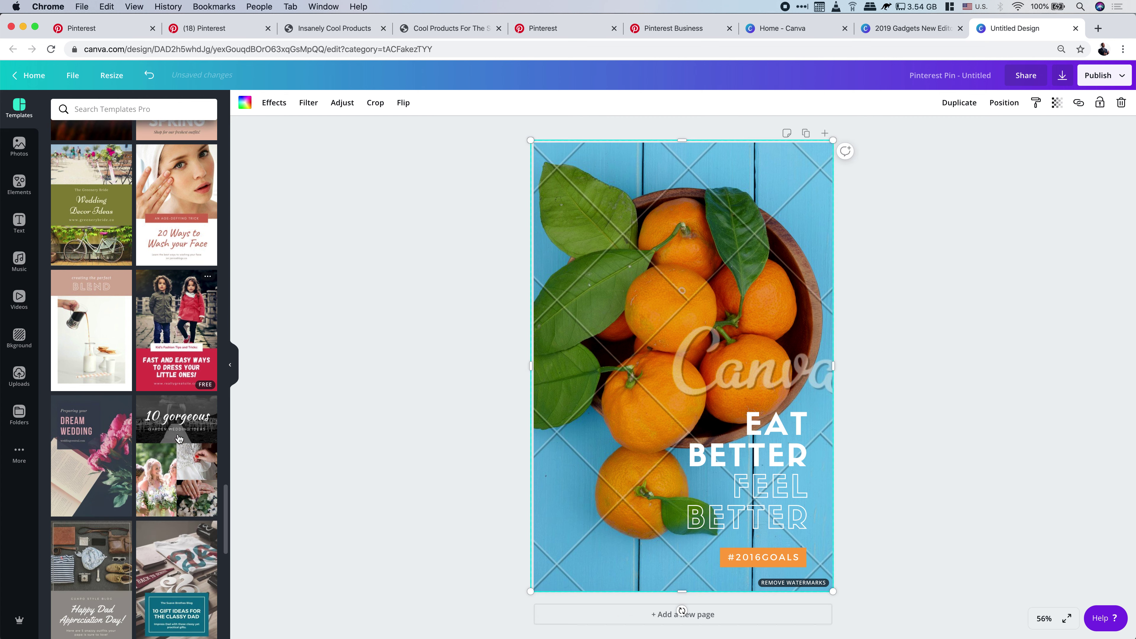
scroll(179, 439, down, 8)
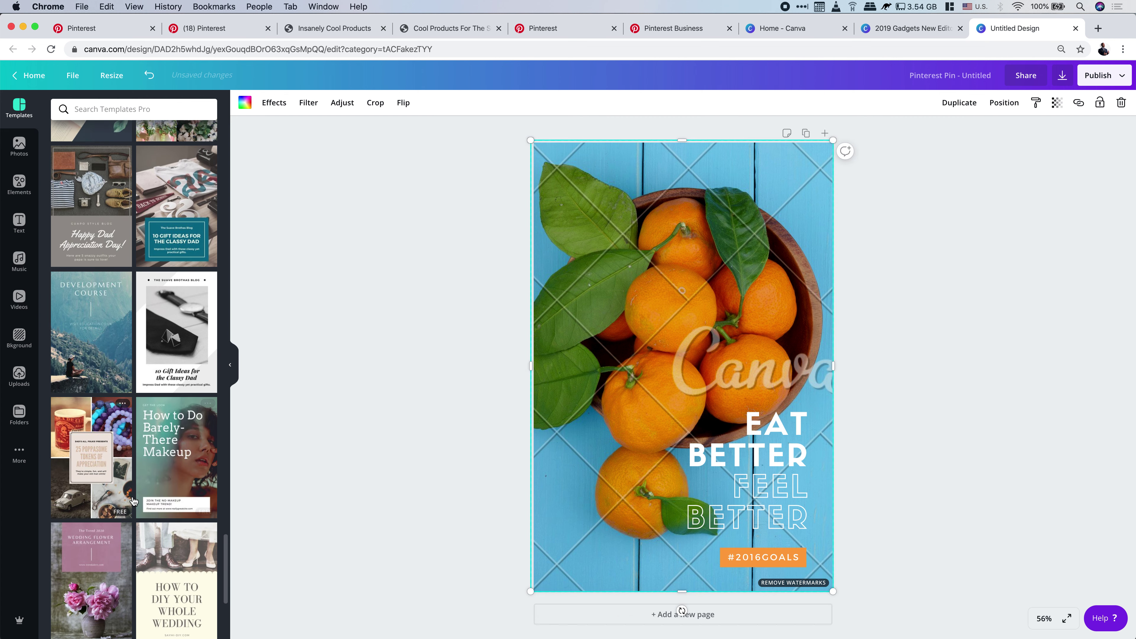
scroll(133, 500, down, 4)
click(176, 388)
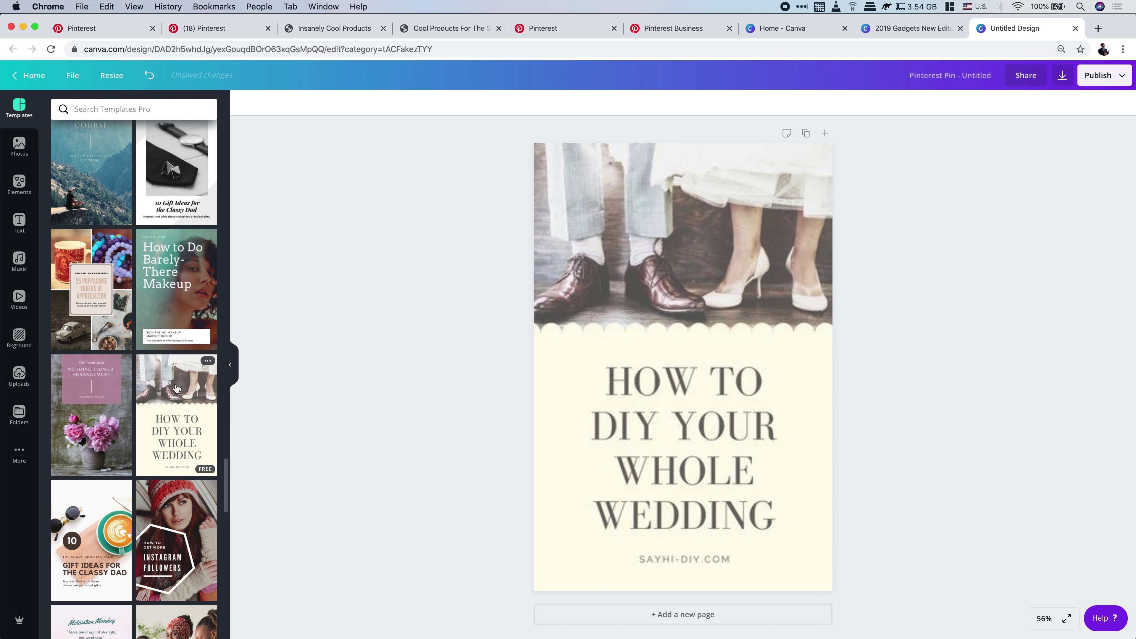
click(79, 540)
- Replace the word 'Dad' with 'MOM' in the pin's 'Gift Ideas for the Classy Dad' headline
click(779, 449)
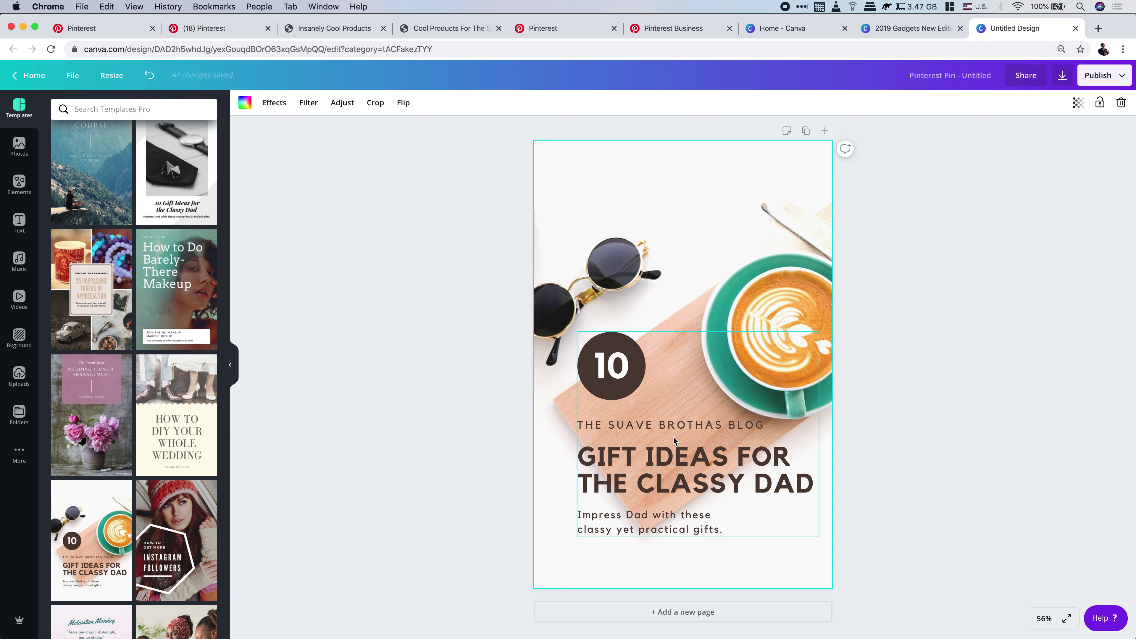
click(767, 481)
double_click(768, 481)
text(MOM)
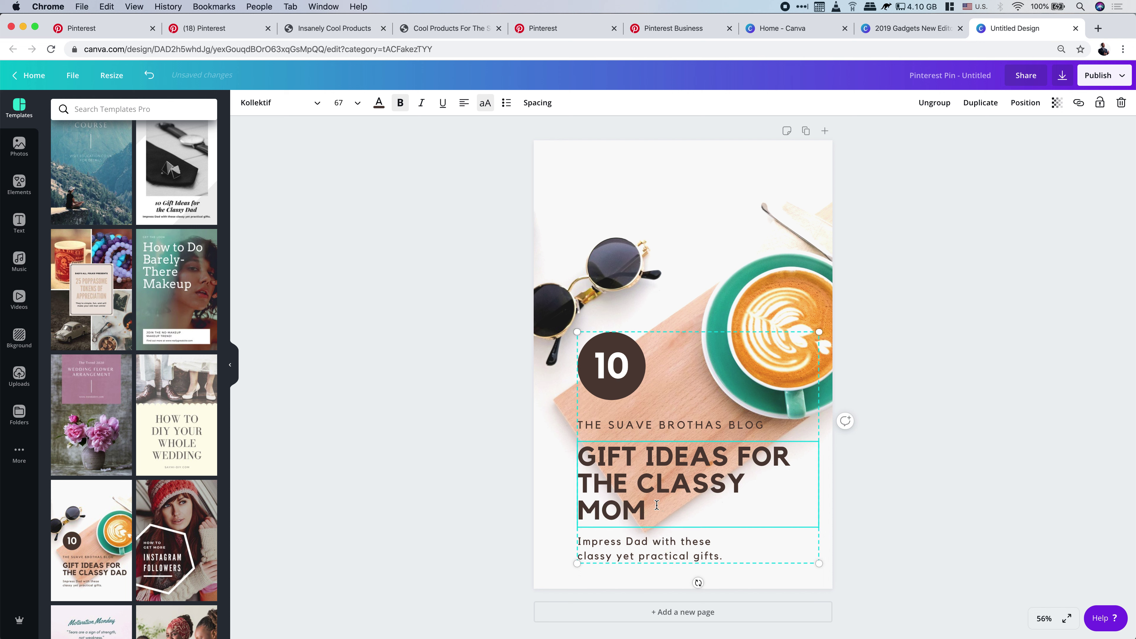
click(956, 484)
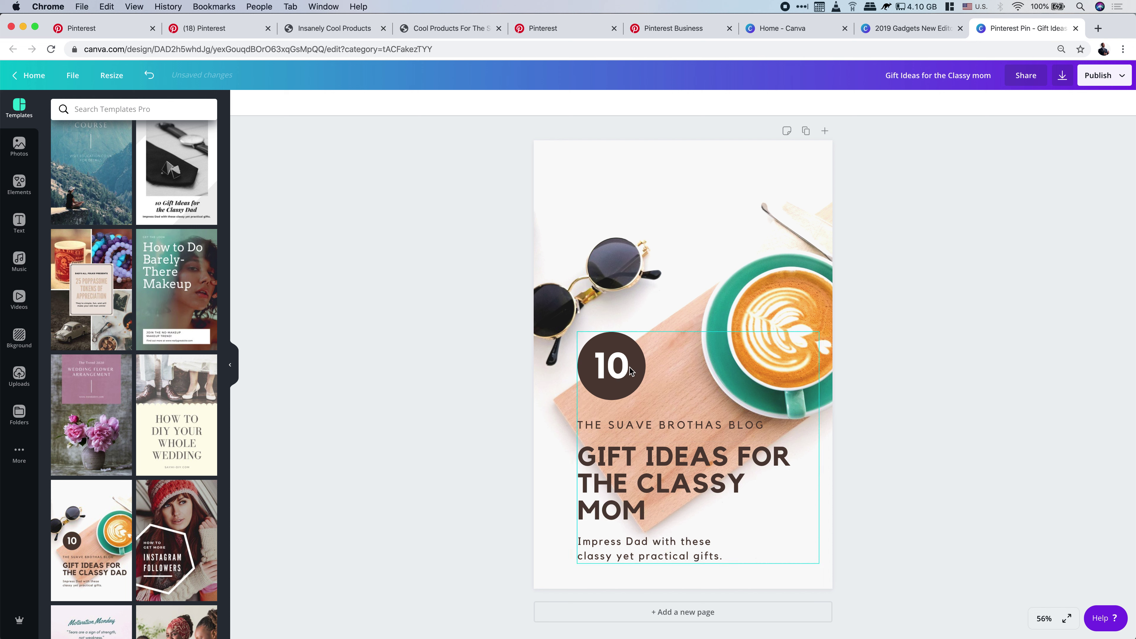
- Change the fill colour of the circle behind the number 10 to black
click(663, 380)
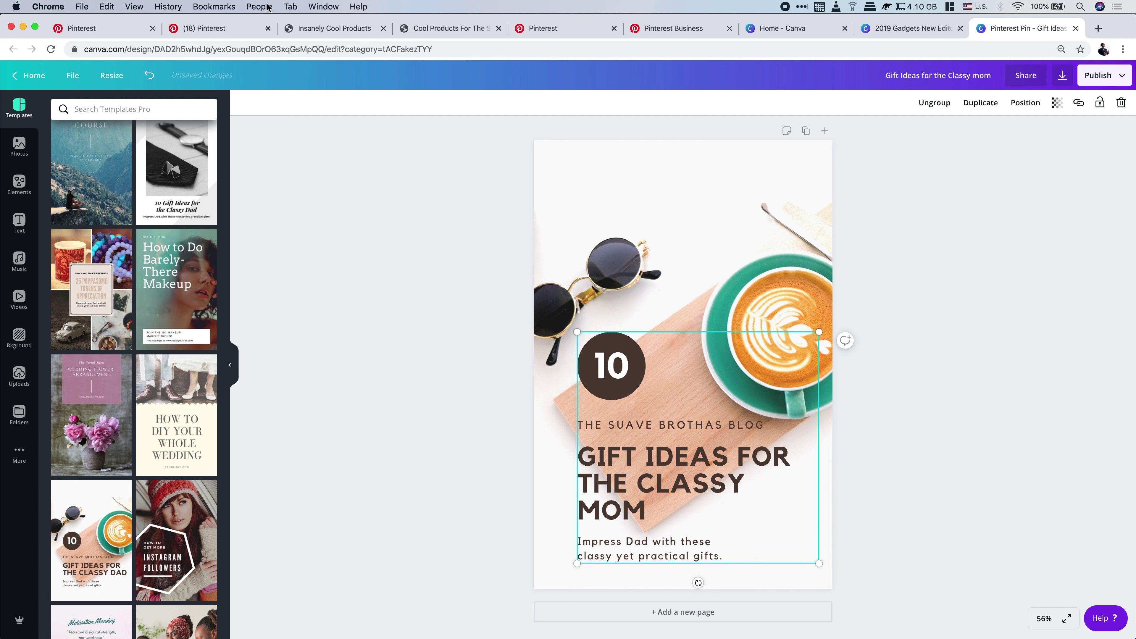
click(639, 369)
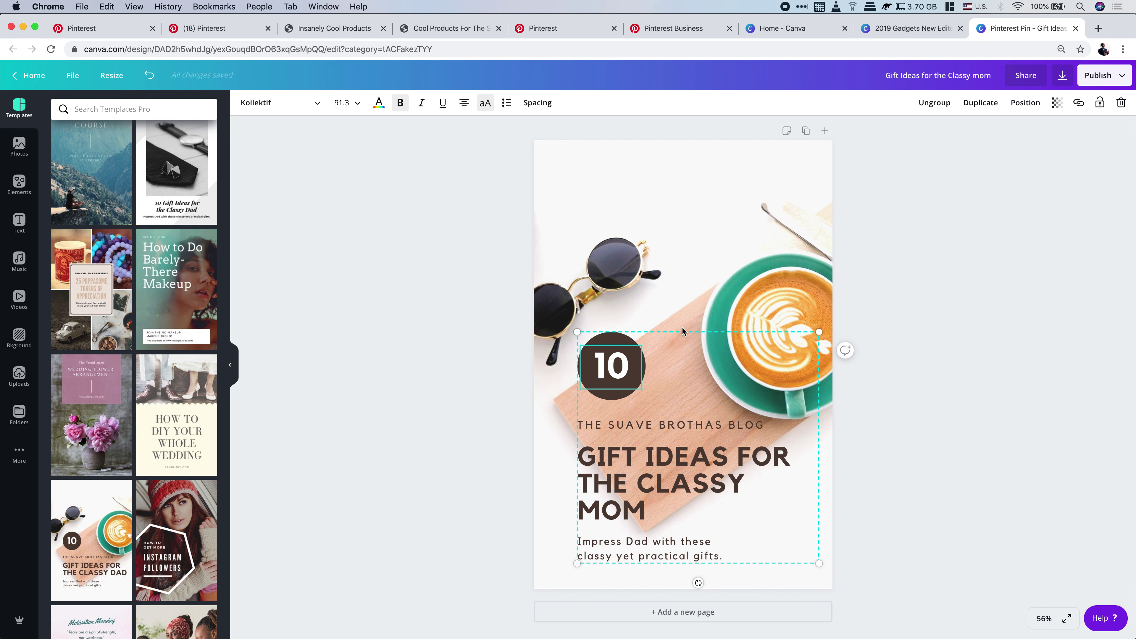
double_click(628, 397)
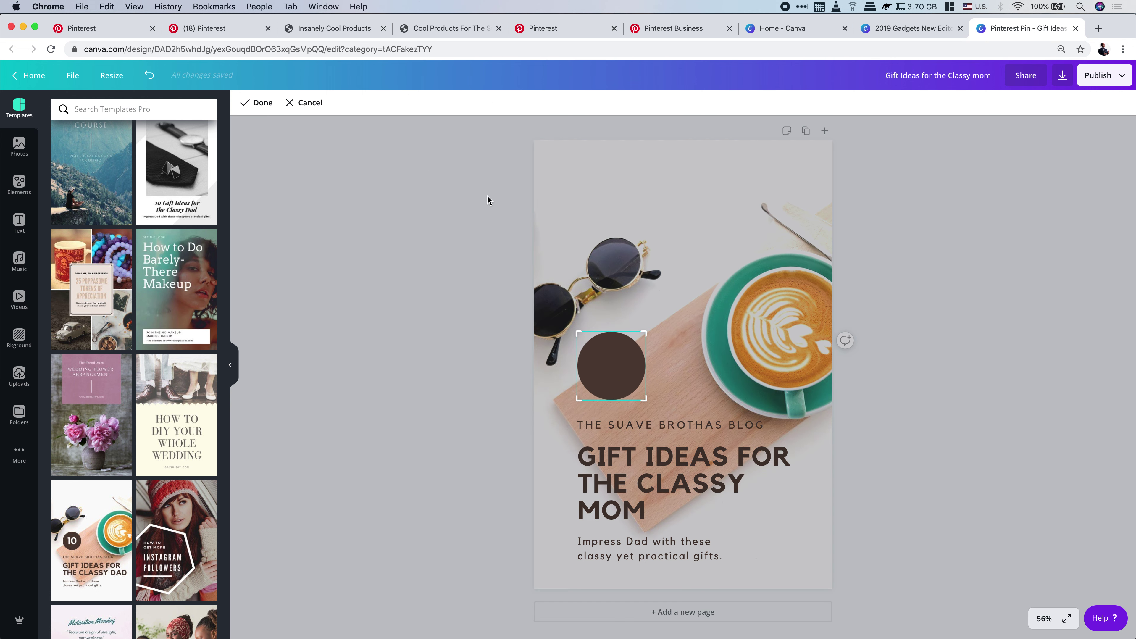
click(310, 103)
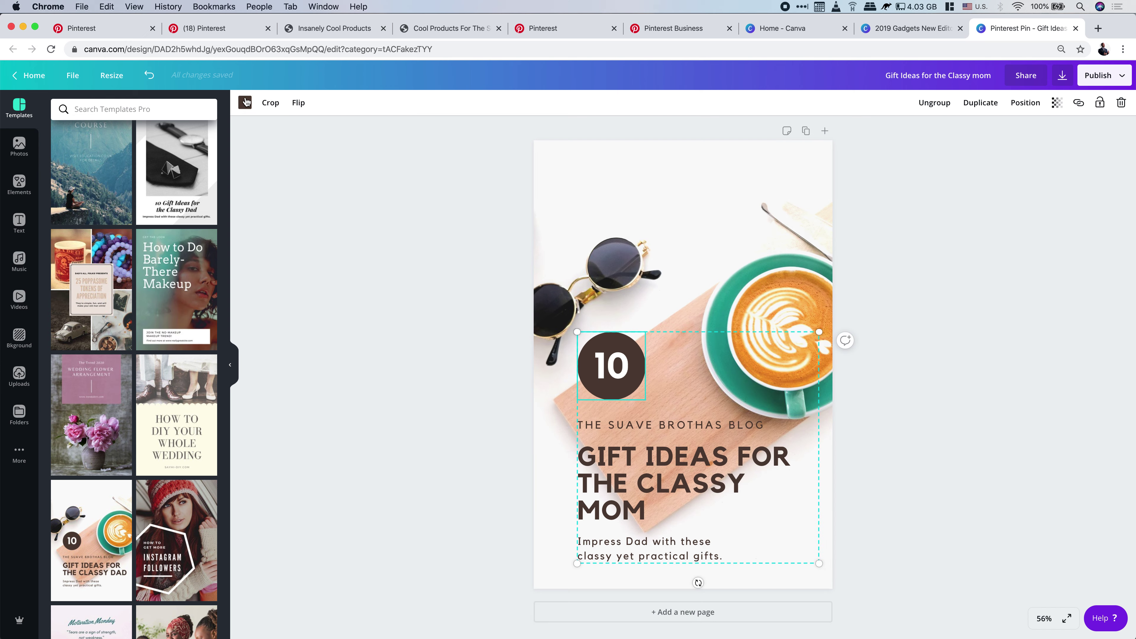
click(244, 102)
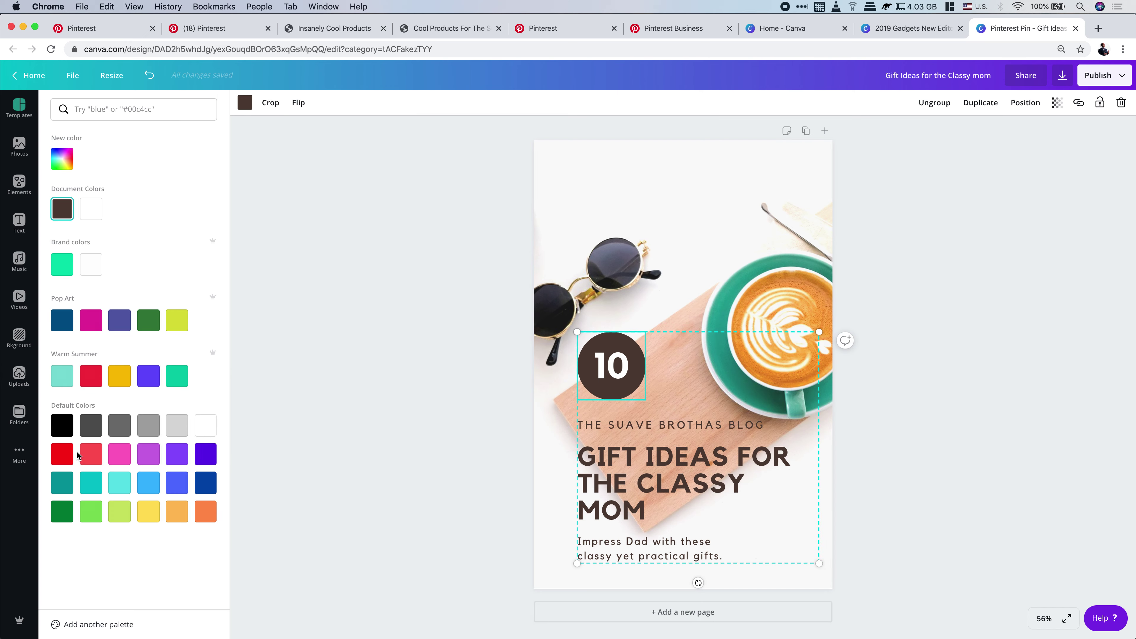
click(67, 430)
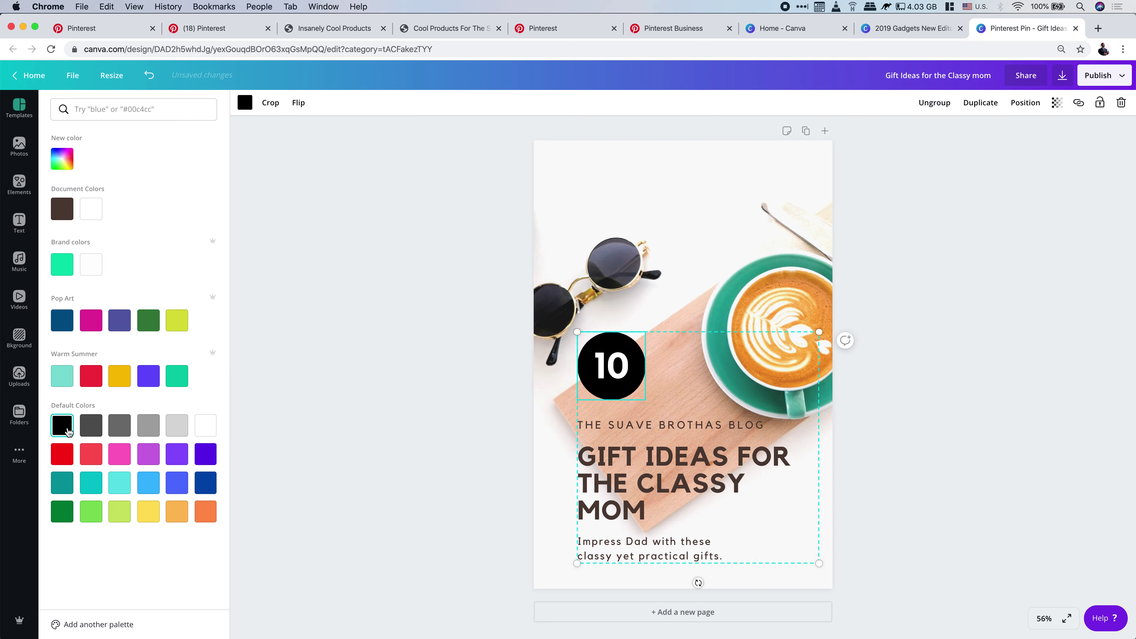
- Set the text colour of the headline, the 'The Suave Brothas Blog' line and the 'Impress Dad' tagline to black
click(759, 479)
click(386, 105)
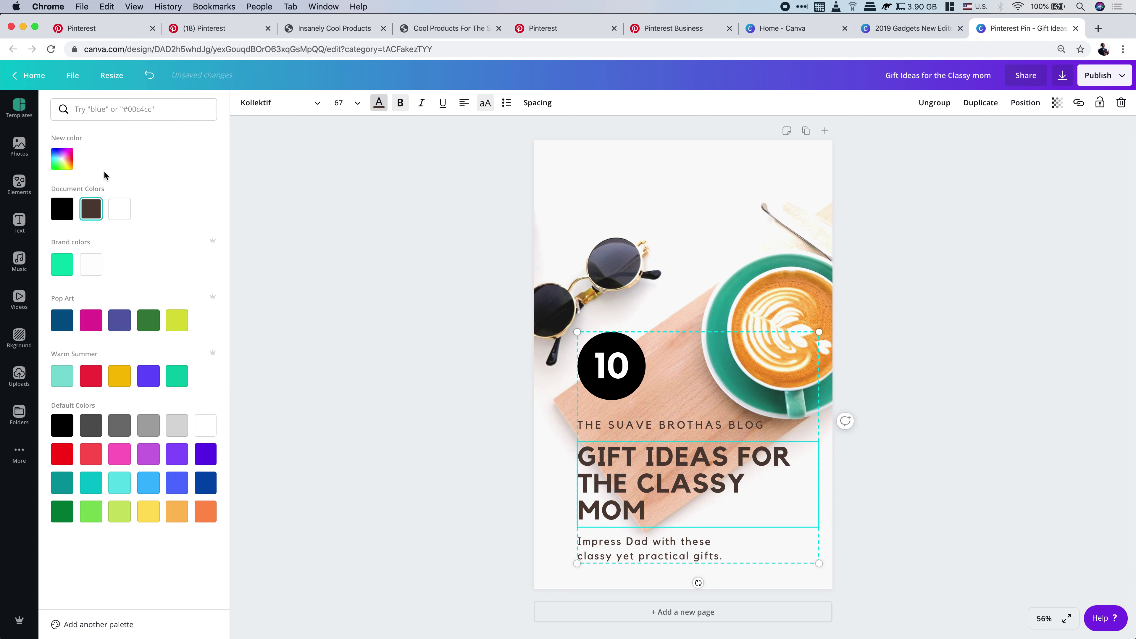
click(62, 209)
click(689, 425)
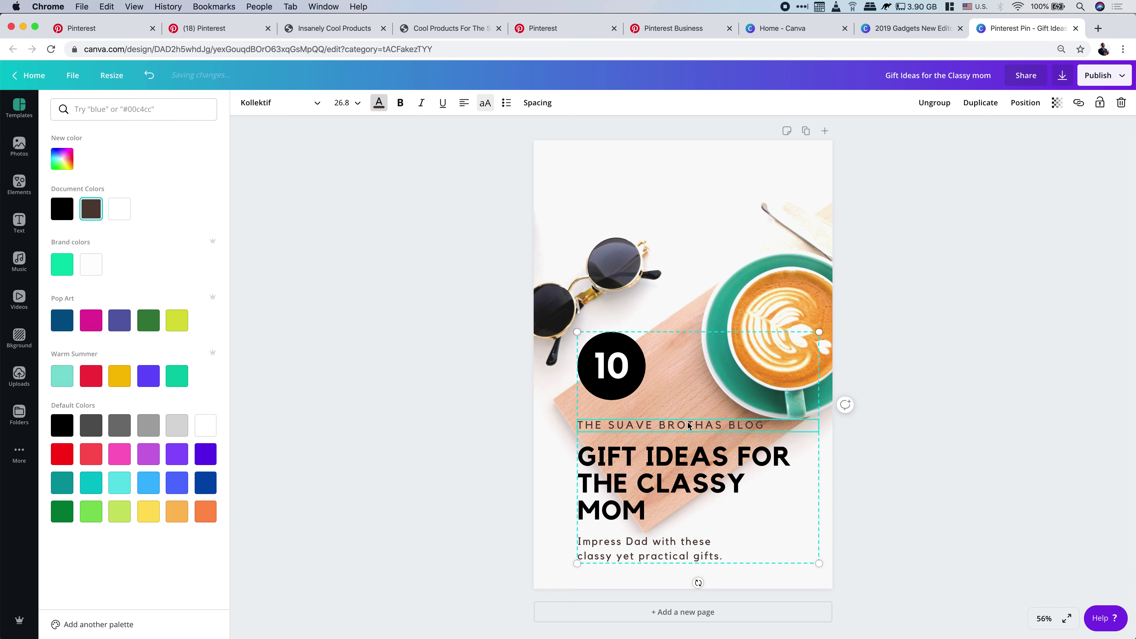
click(378, 104)
click(379, 104)
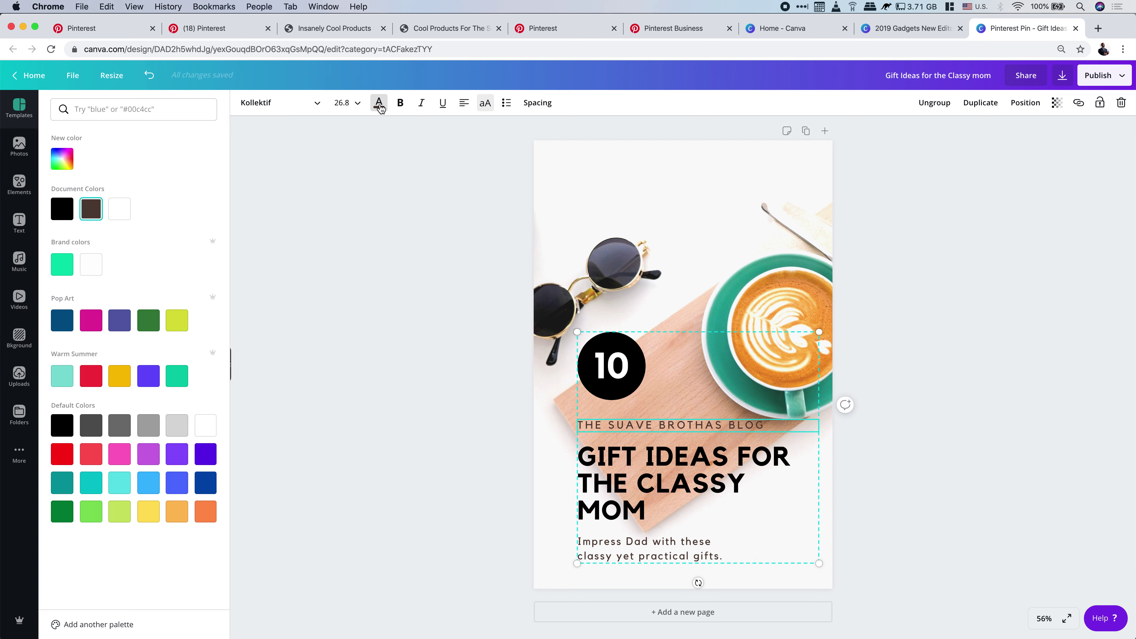
click(62, 209)
click(679, 547)
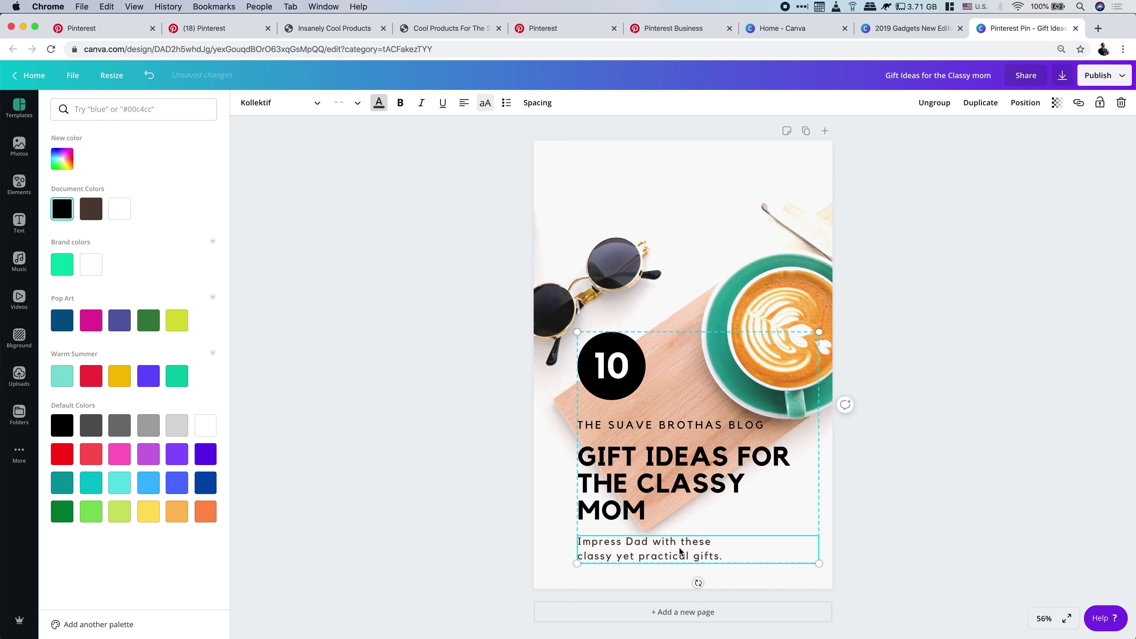
click(62, 209)
click(382, 366)
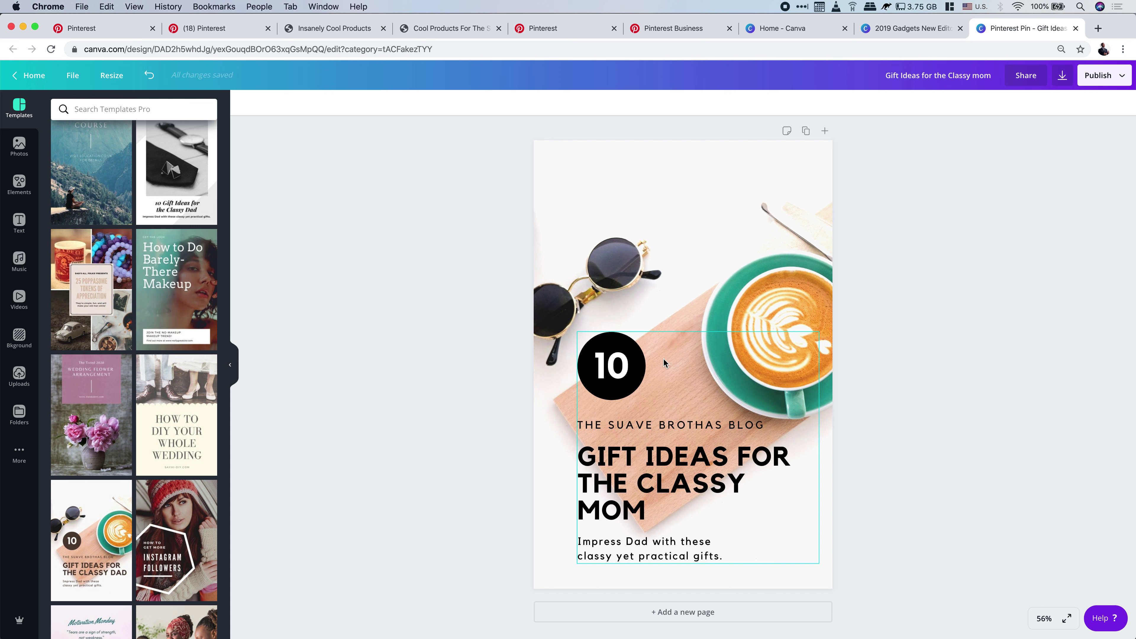
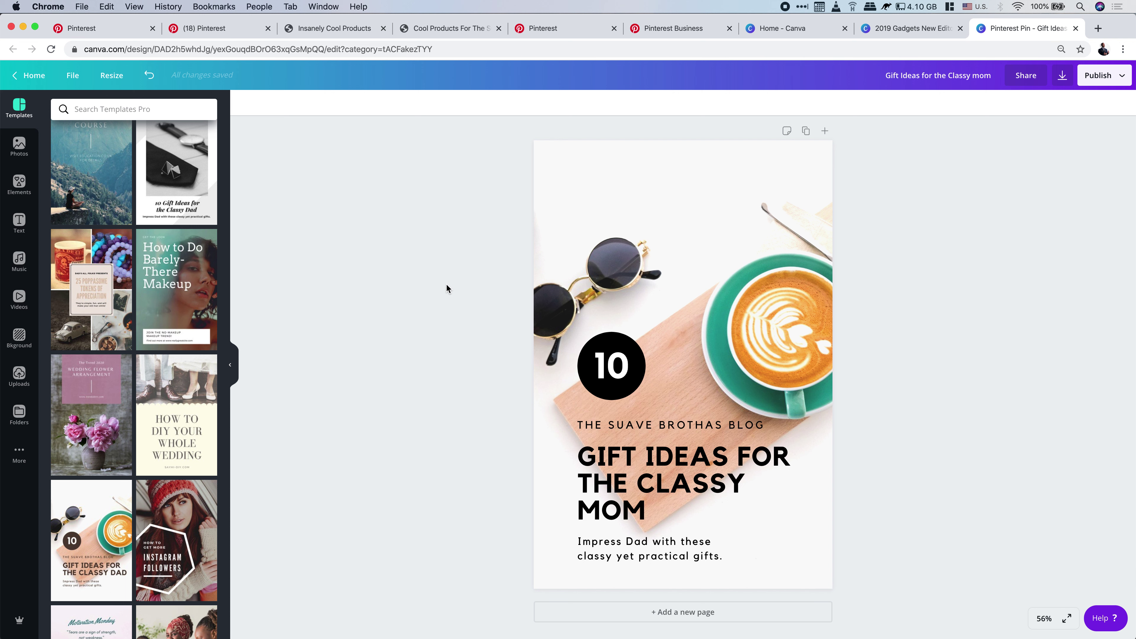
- Switch to the Pinterest ads report and examine the spend, results and cost per result of the listed ads
click(215, 30)
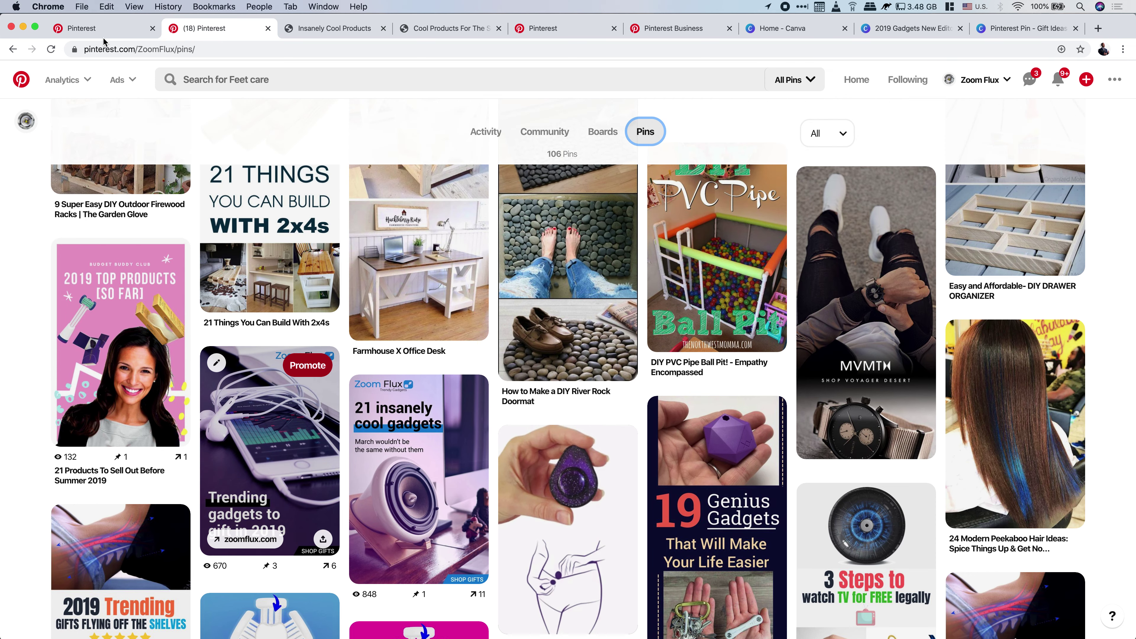
click(103, 31)
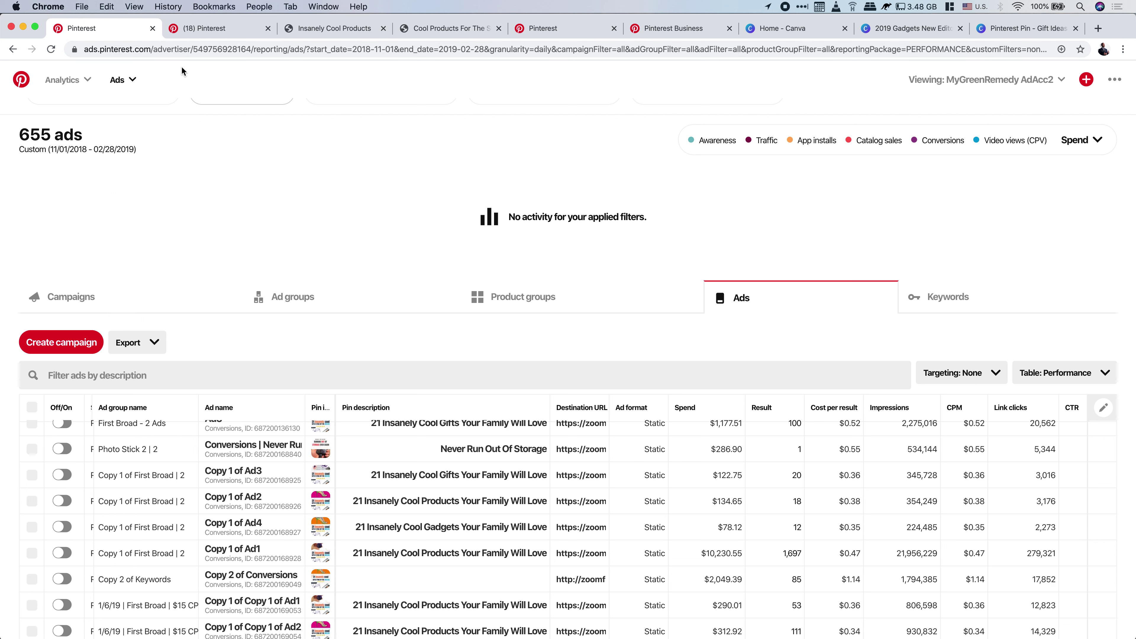
click(135, 78)
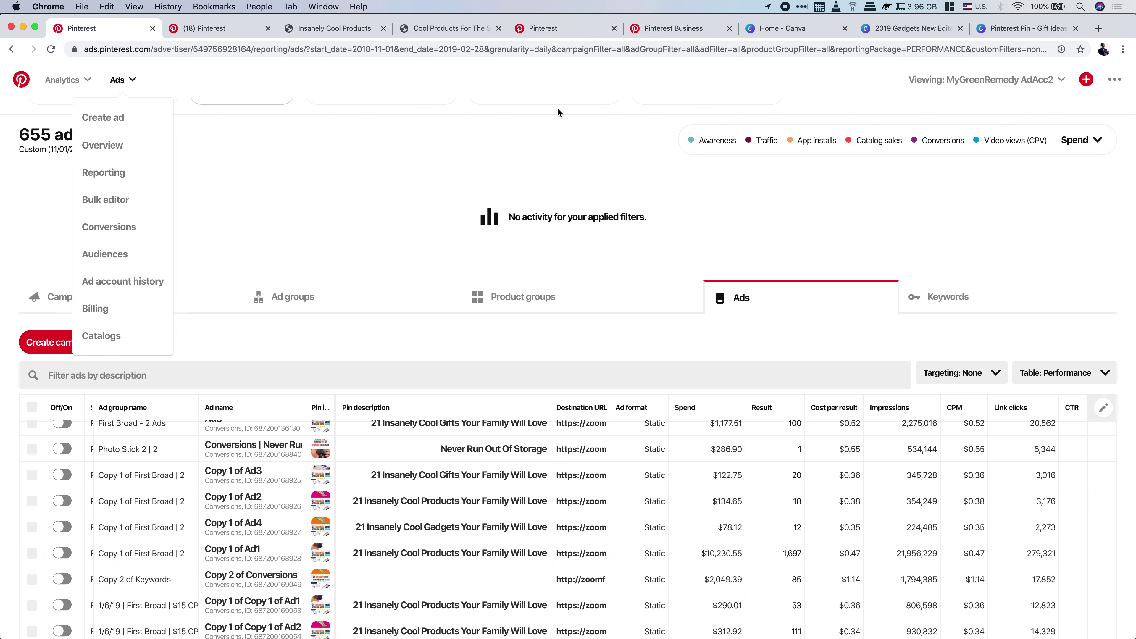
scroll(393, 197, down, 3)
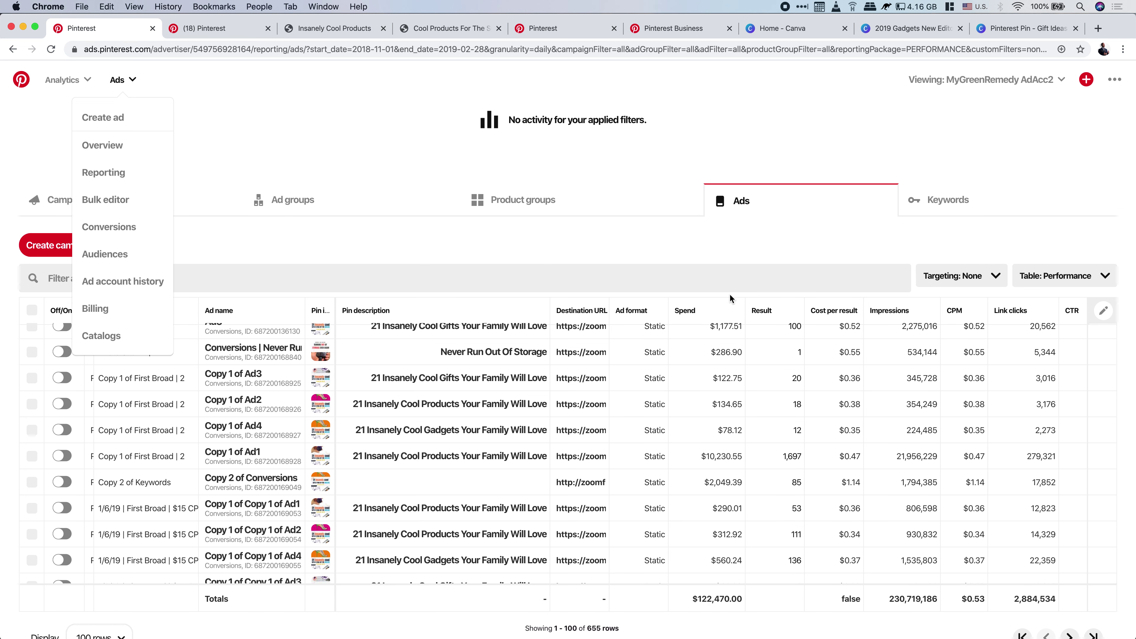
click(766, 224)
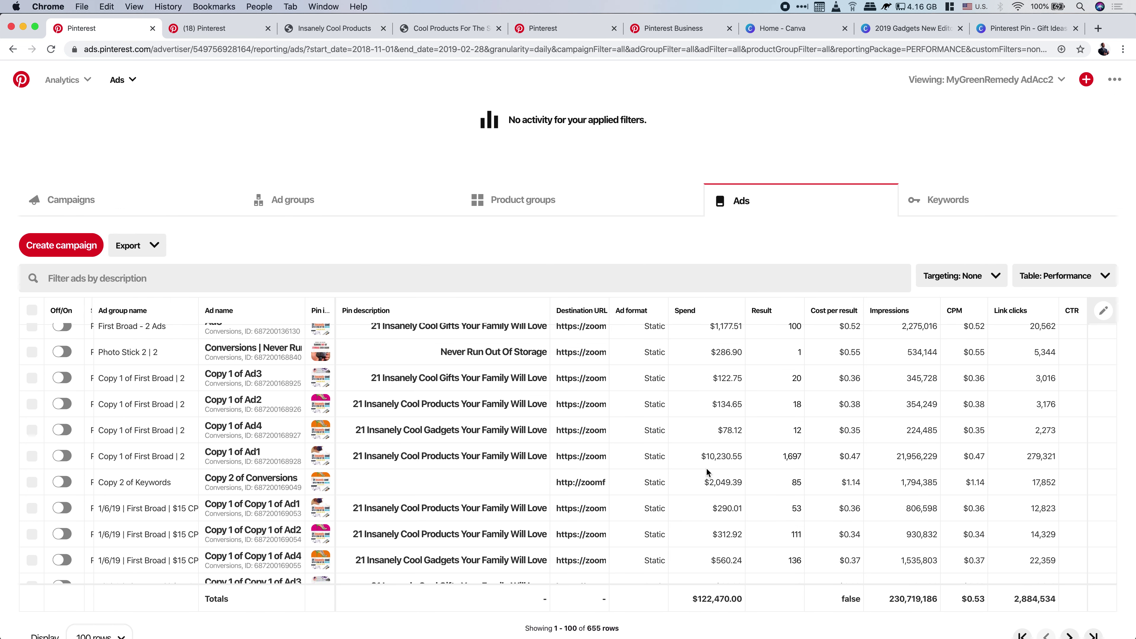
scroll(706, 471, down, 1)
scroll(707, 471, up, 1)
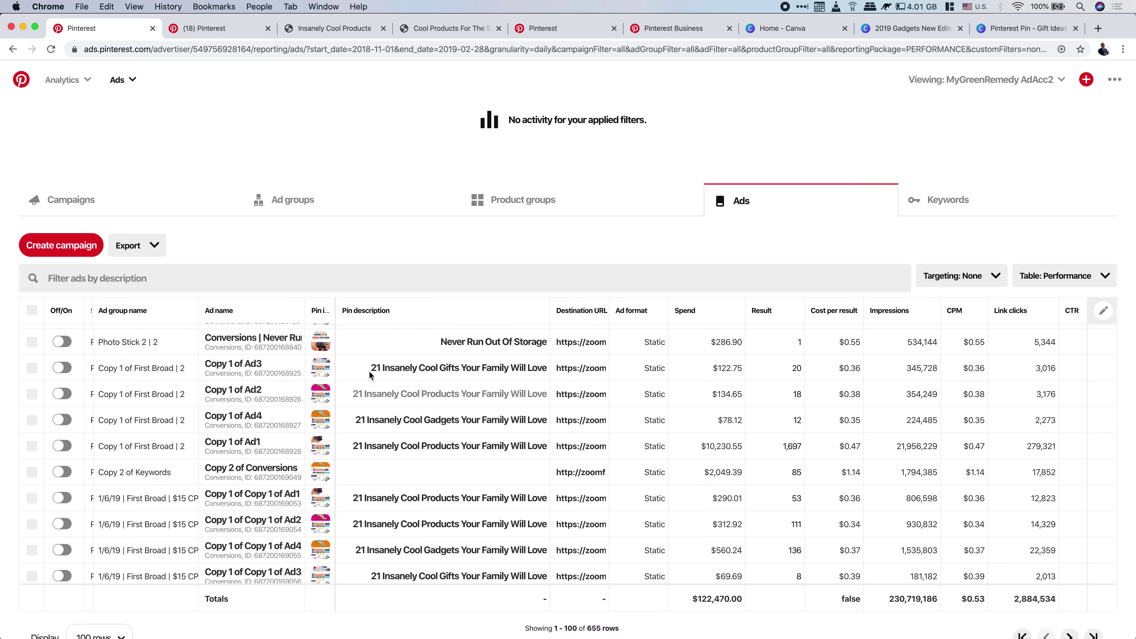
scroll(307, 400, down, 5)
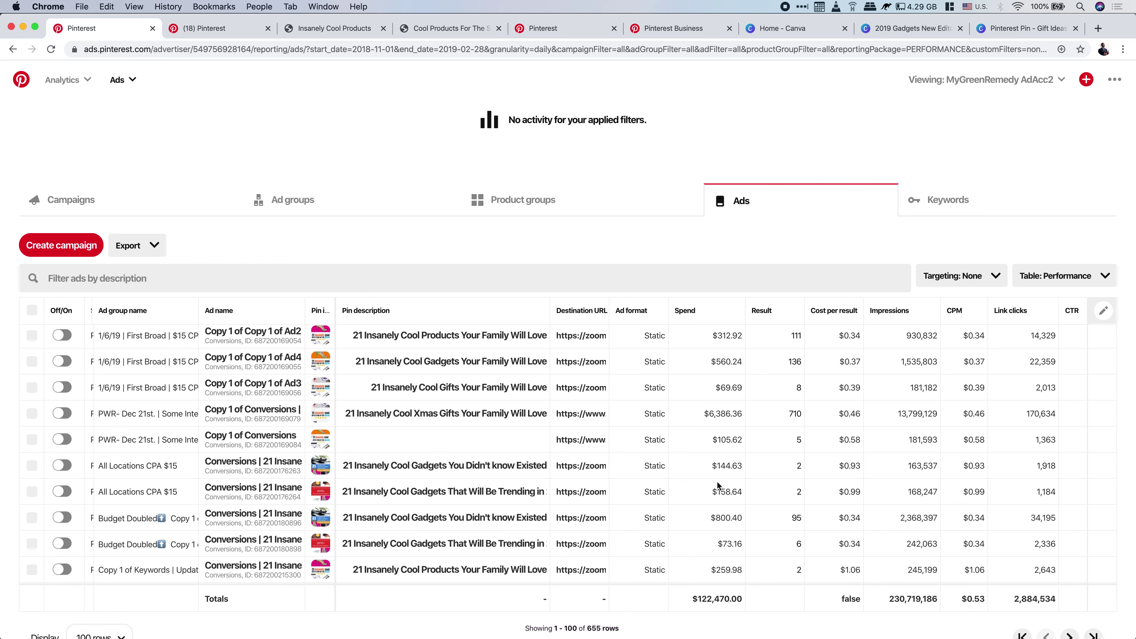
scroll(706, 400, up, 10)
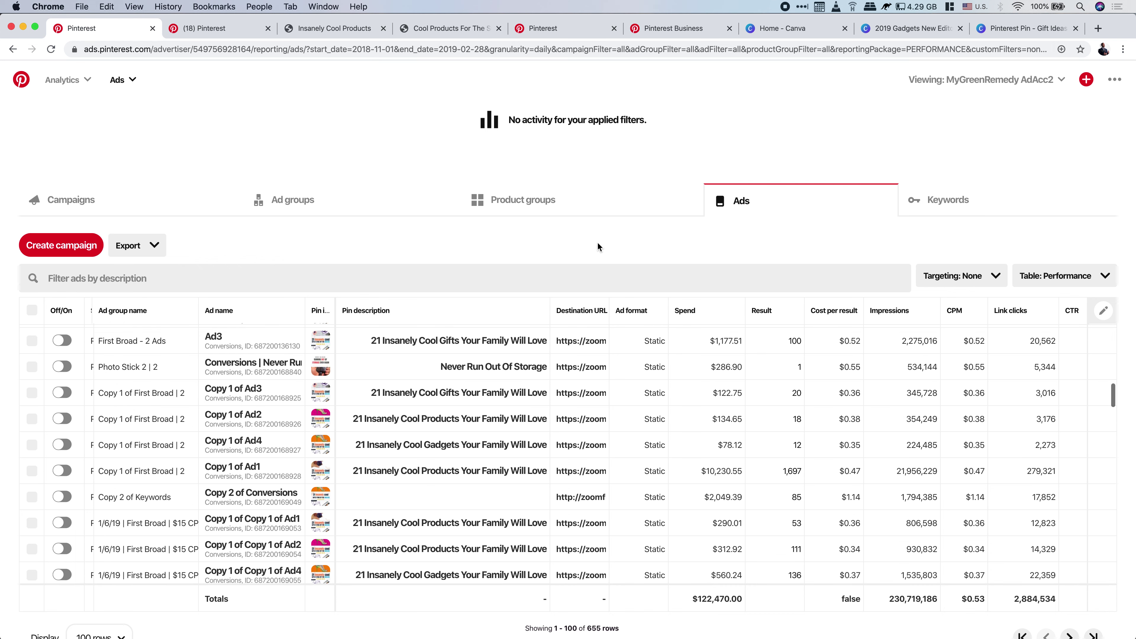
scroll(576, 252, up, 2)
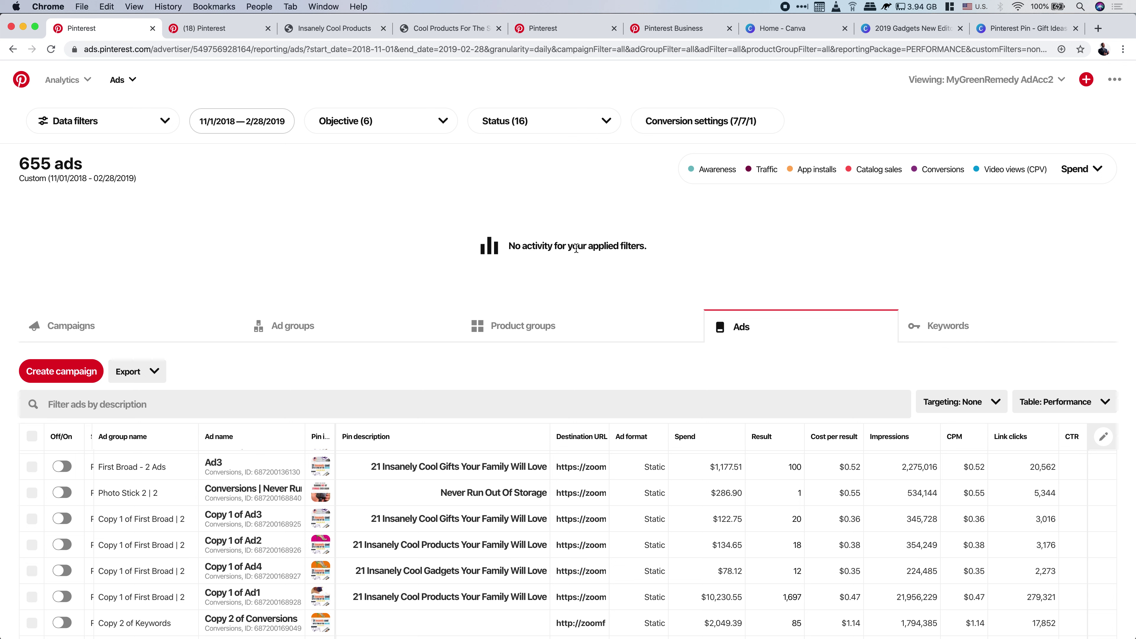
- Set the report's date range to 12/4/2018 only and check the total ad spend for that day
click(268, 126)
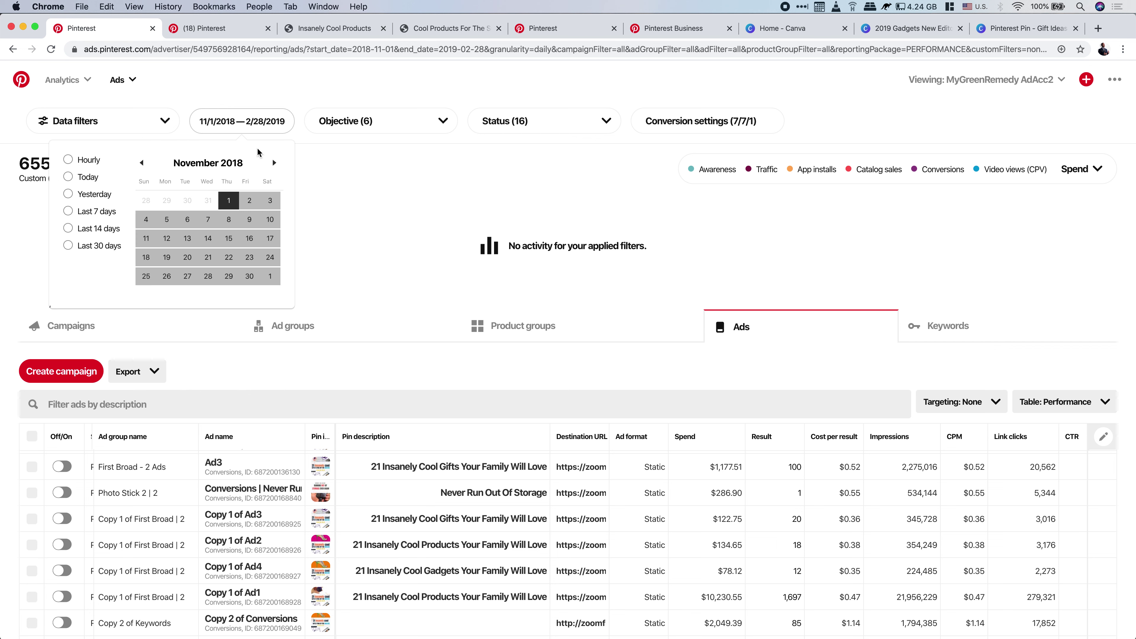
click(274, 163)
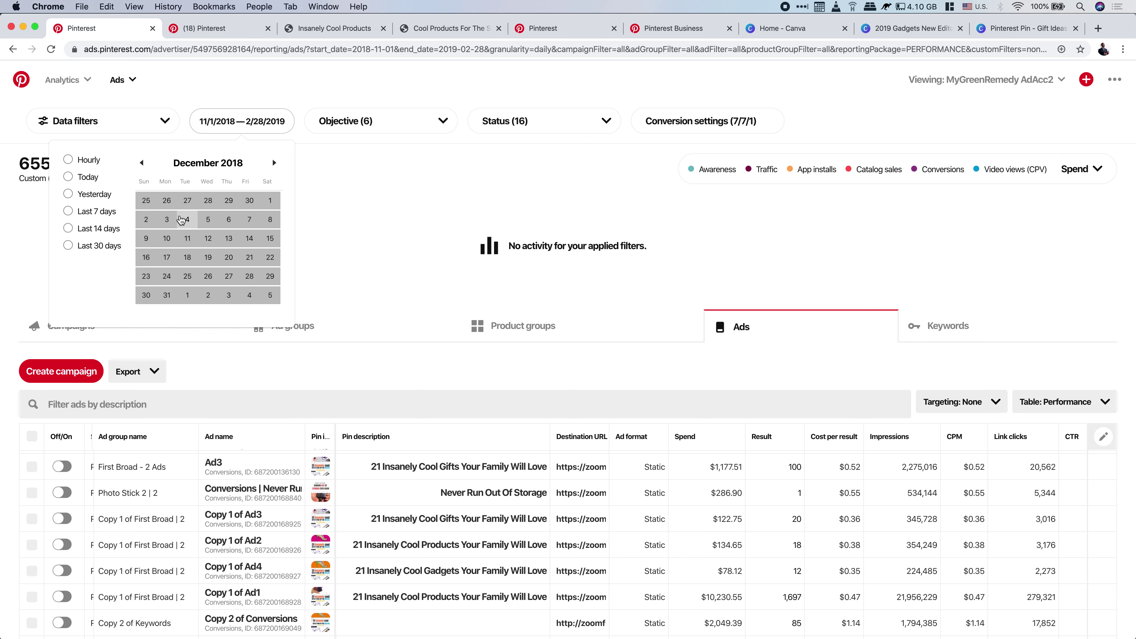
click(187, 220)
click(187, 221)
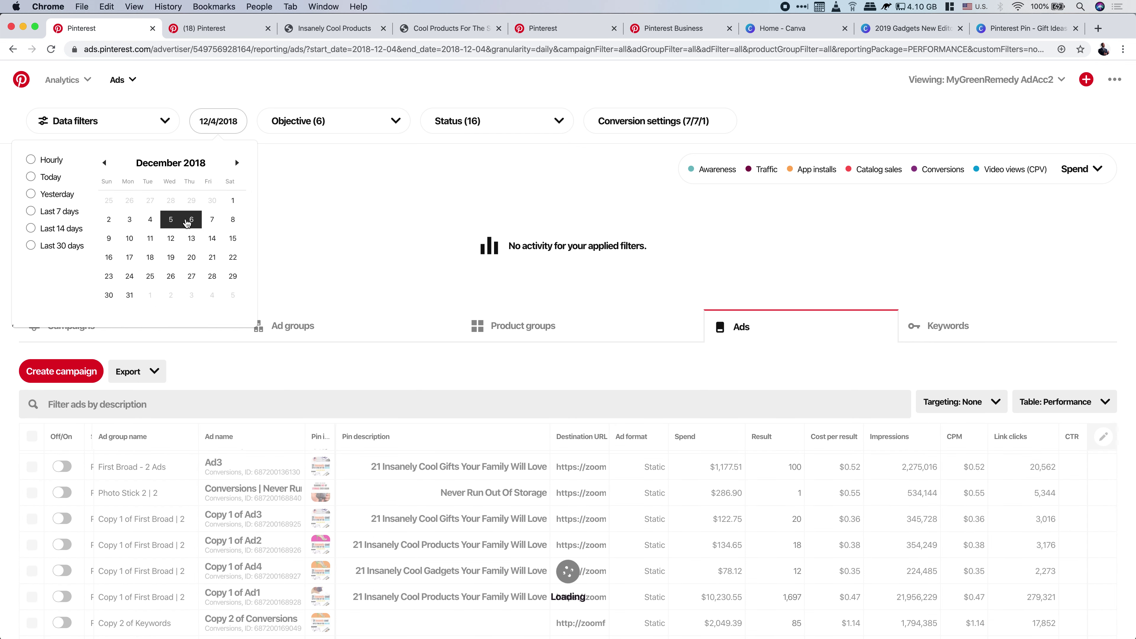
scroll(235, 117, down, 5)
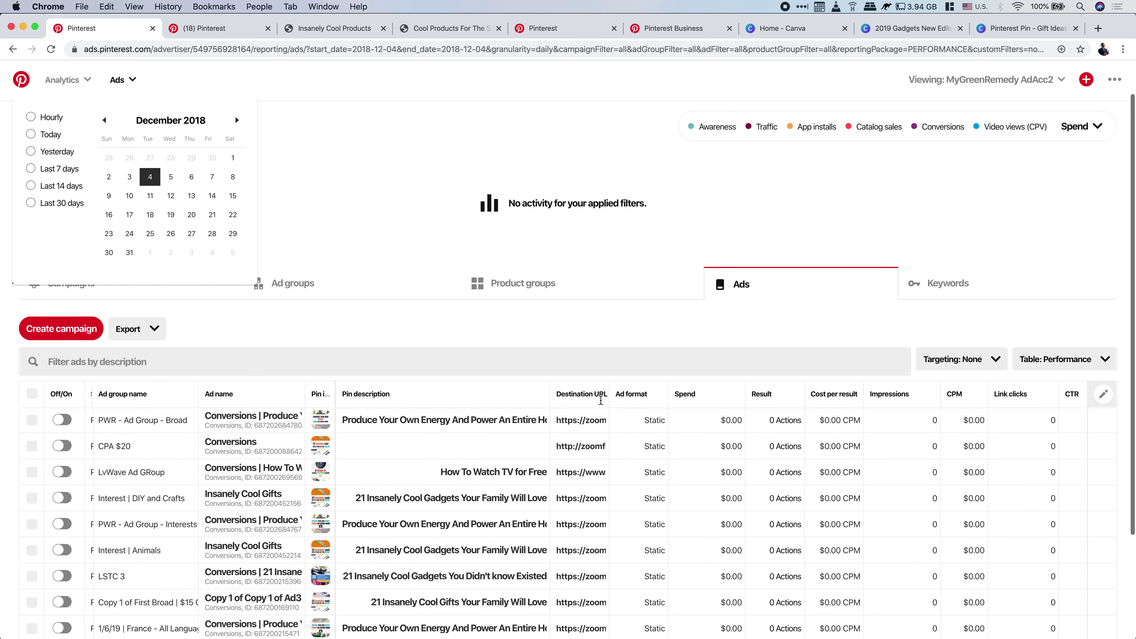
click(730, 550)
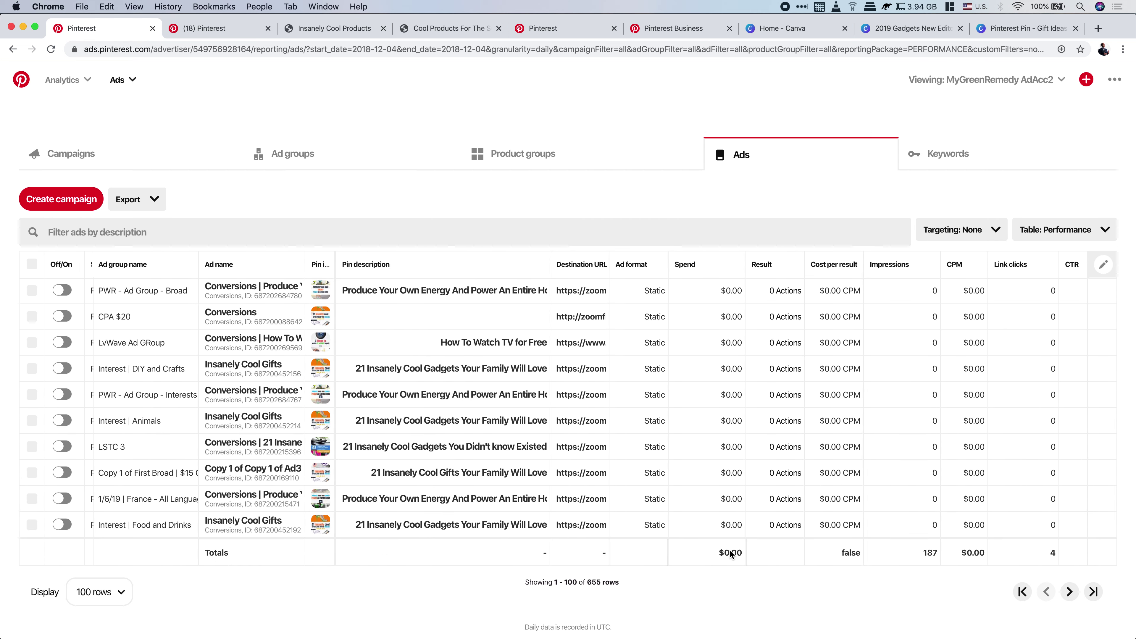
scroll(436, 304, up, 5)
- Set the report date to 12/10/2018 and check the total ad spend for that day
click(227, 122)
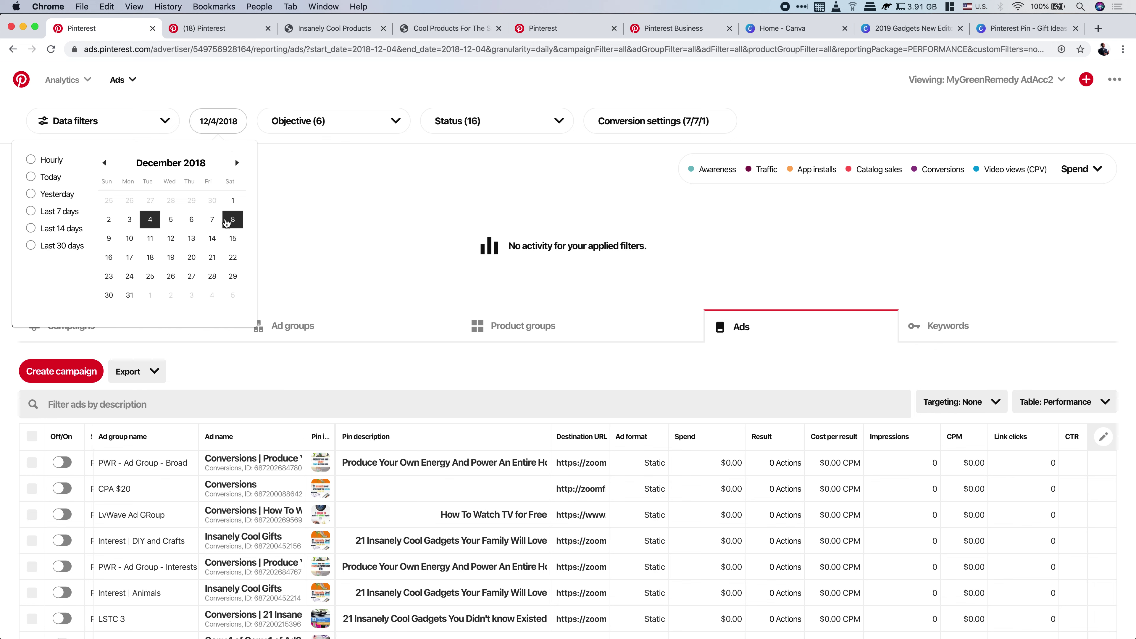
click(127, 240)
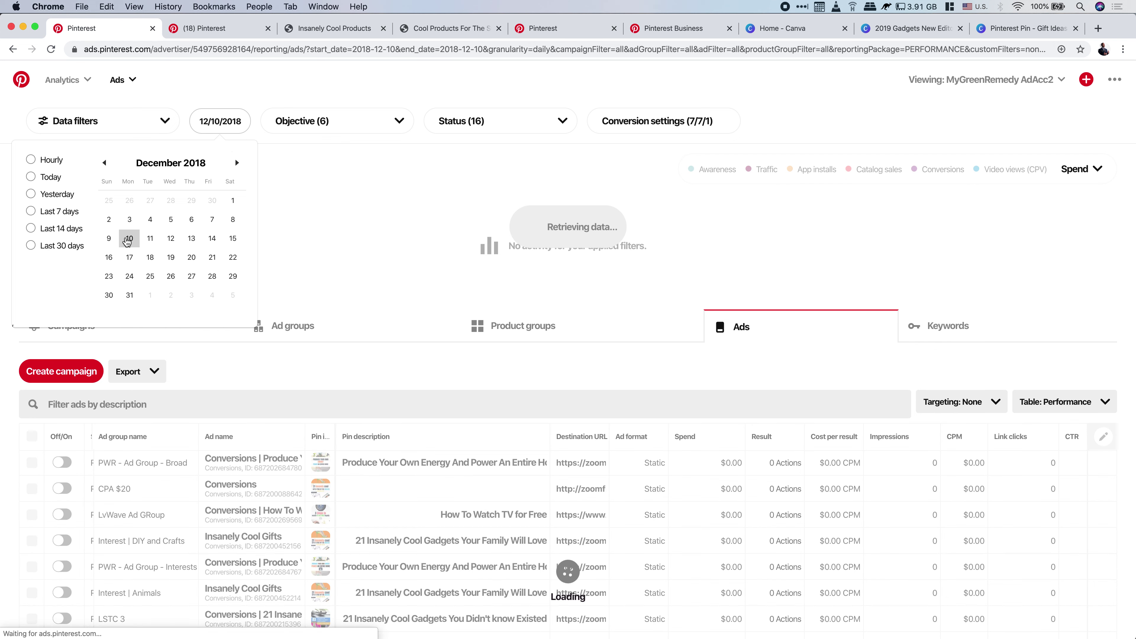
scroll(725, 519, down, 2)
scroll(725, 519, down, 3)
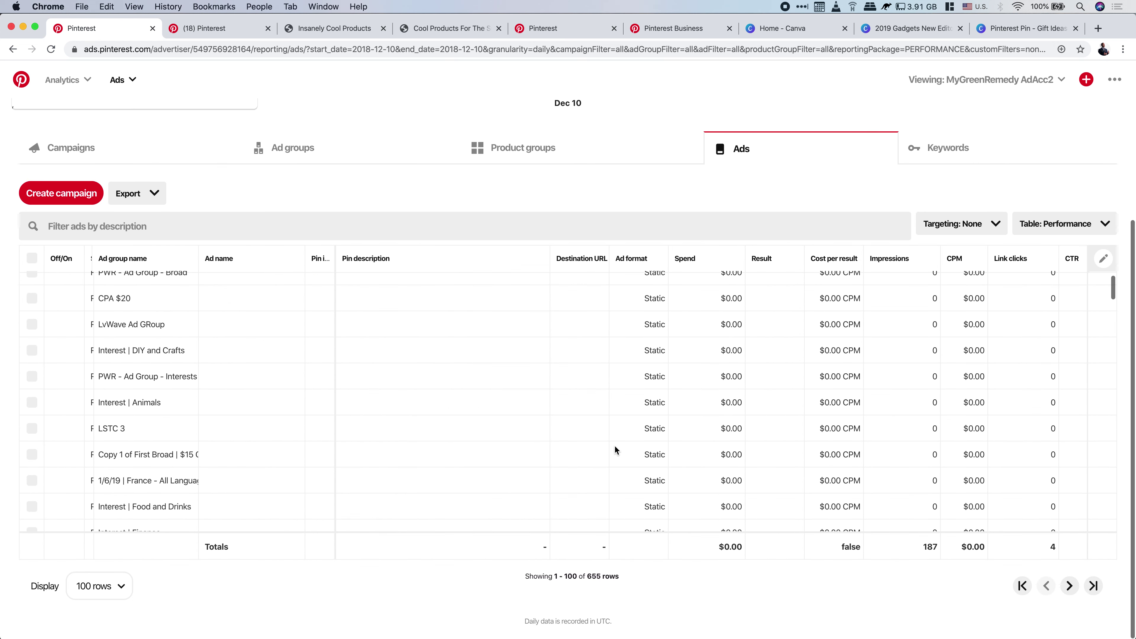
drag(715, 553, 725, 553)
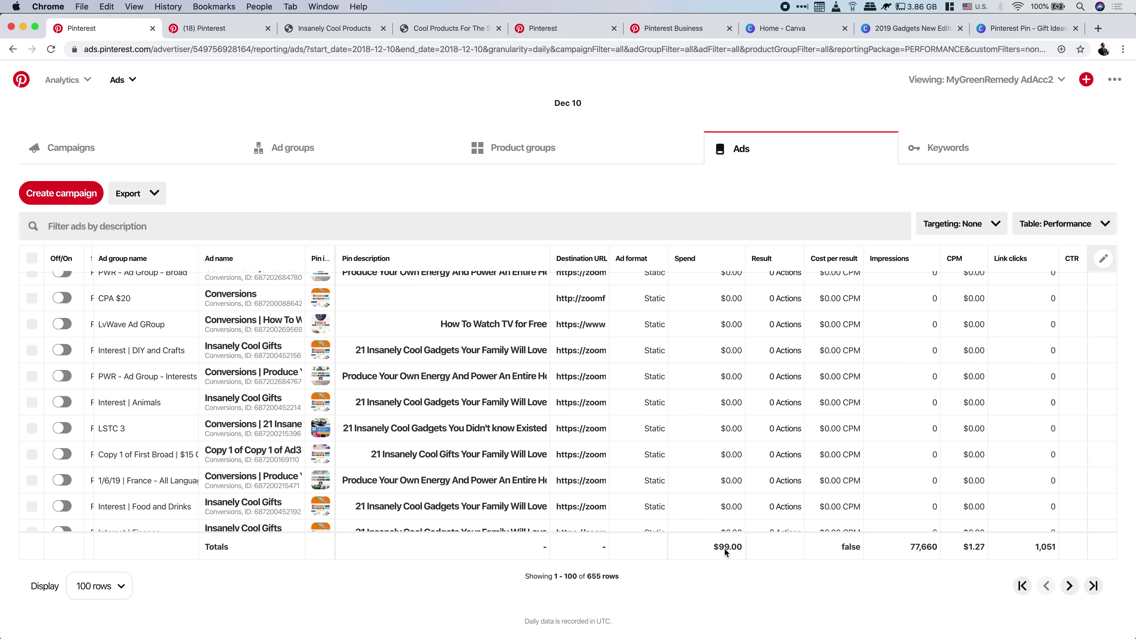
scroll(725, 552, up, 5)
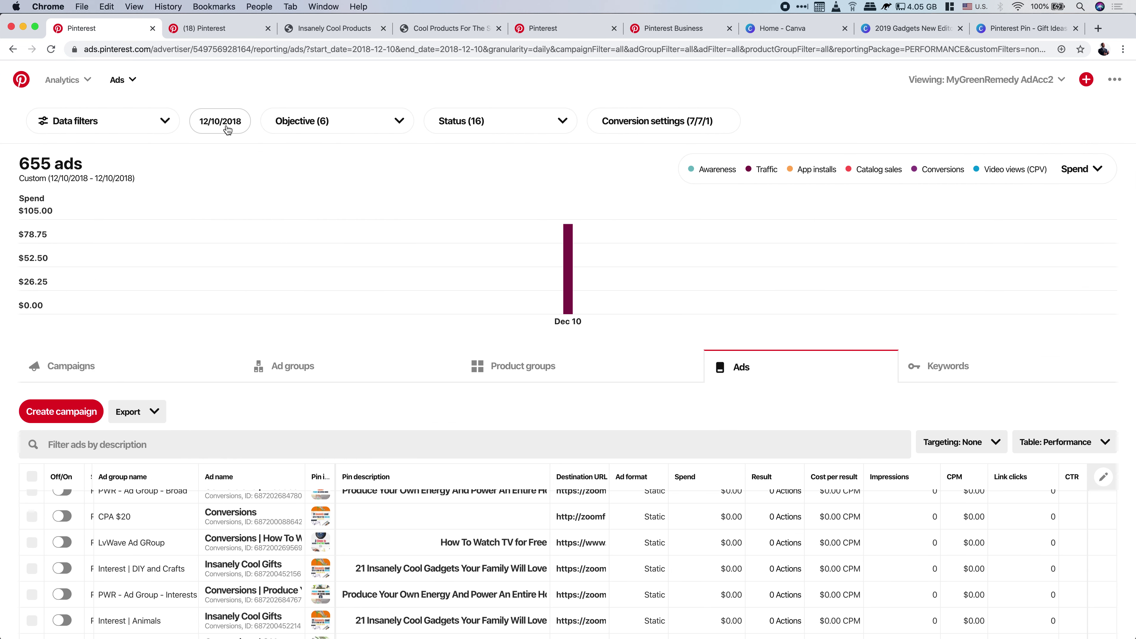
- Review the ads' total spend for December 10, 2018, and for December 11 after changing the report date
scroll(716, 456, down, 5)
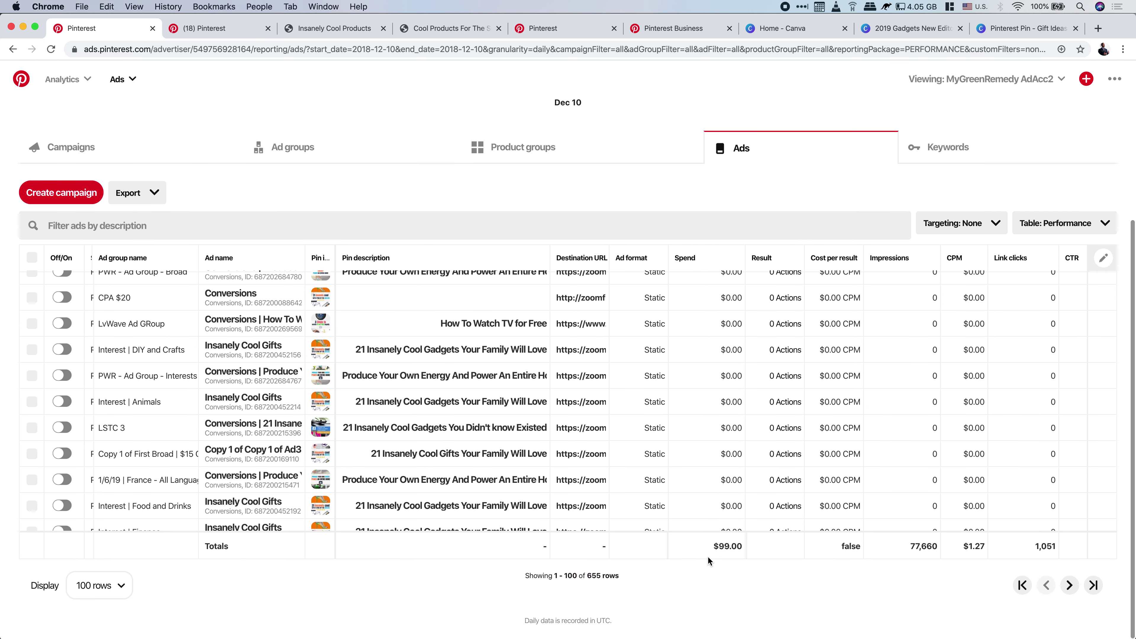
scroll(695, 491, up, 6)
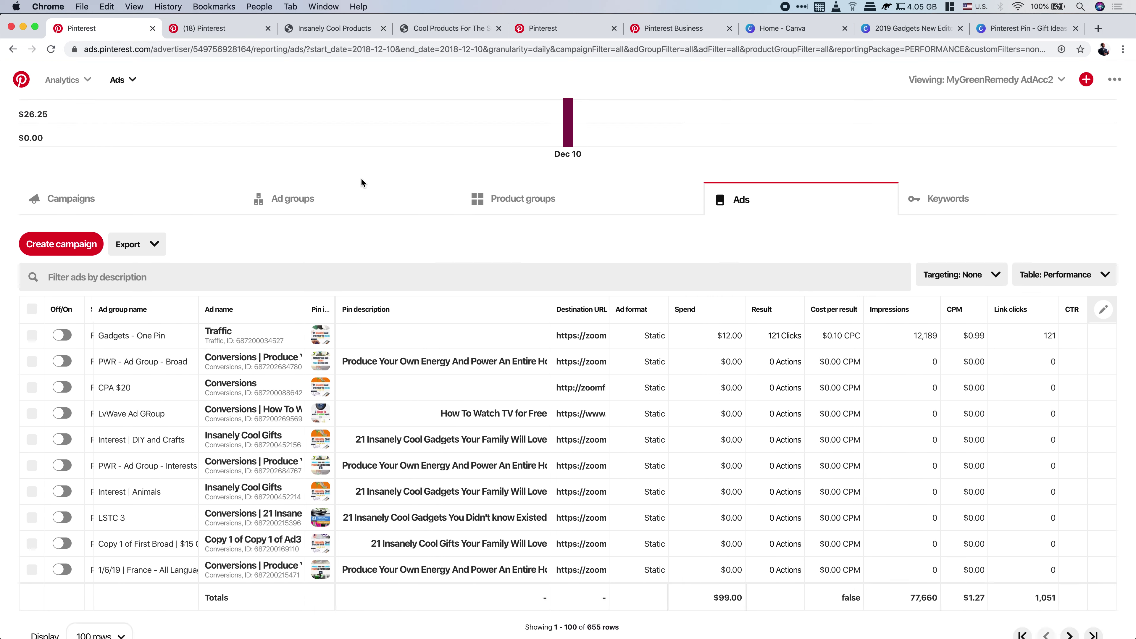
click(232, 128)
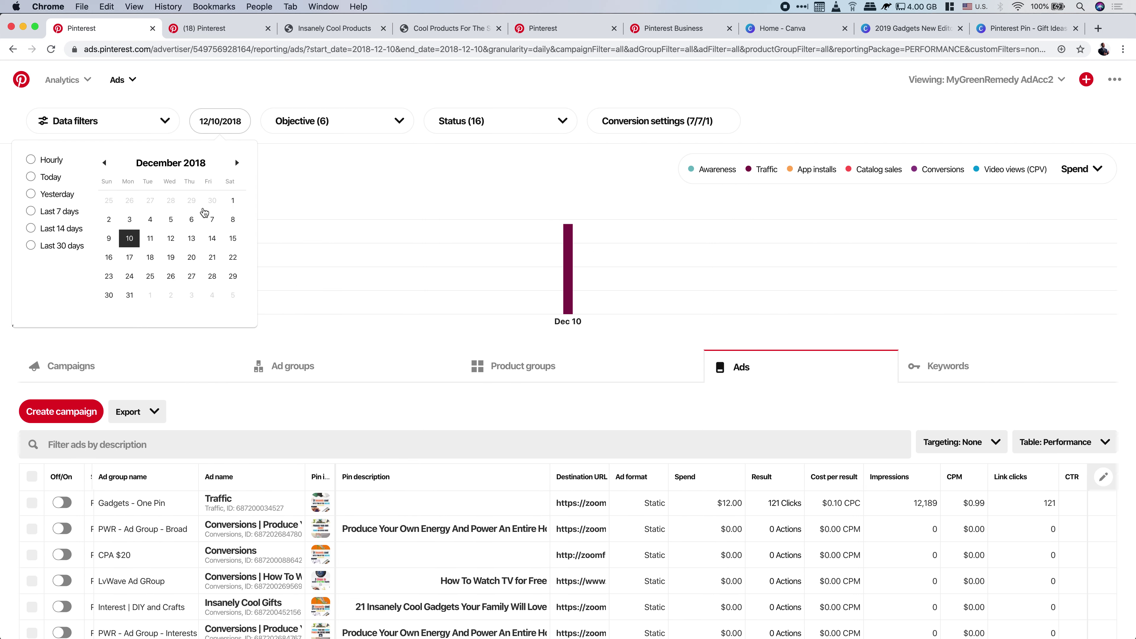
click(152, 238)
scroll(718, 482, down, 5)
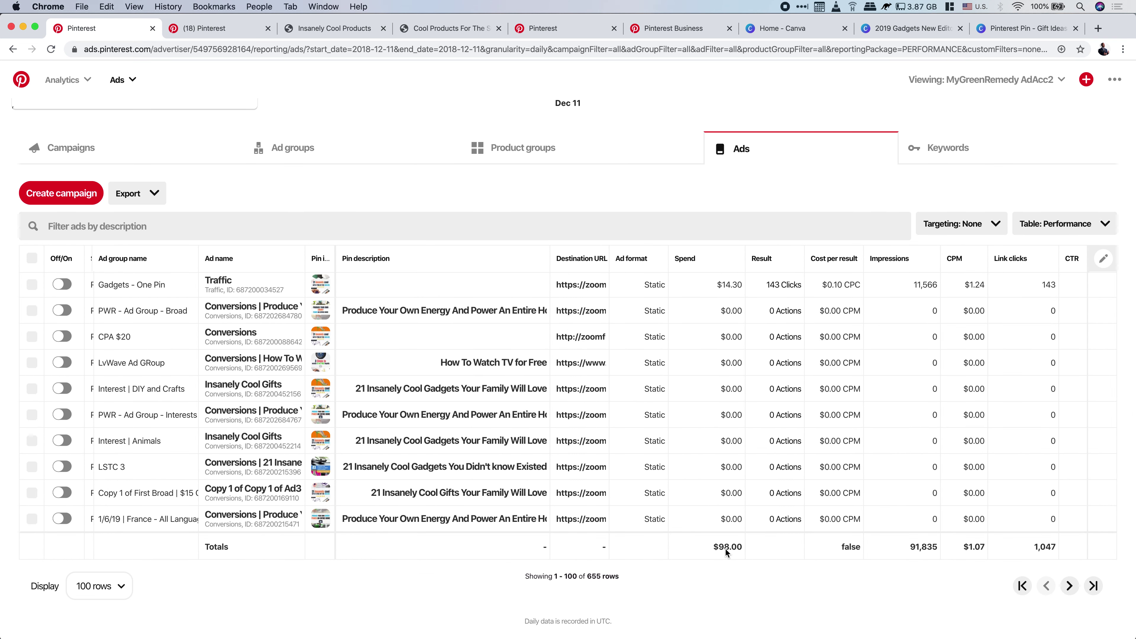
scroll(720, 554, up, 5)
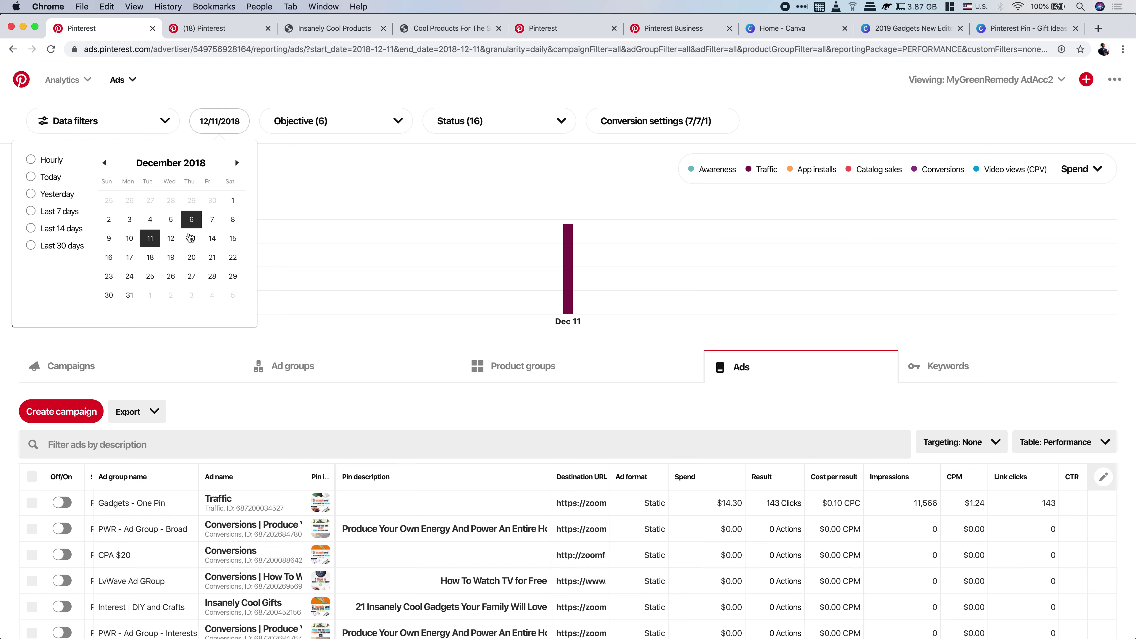
- Set the report date to December 12, 2018 and check the ads' total spend
click(177, 240)
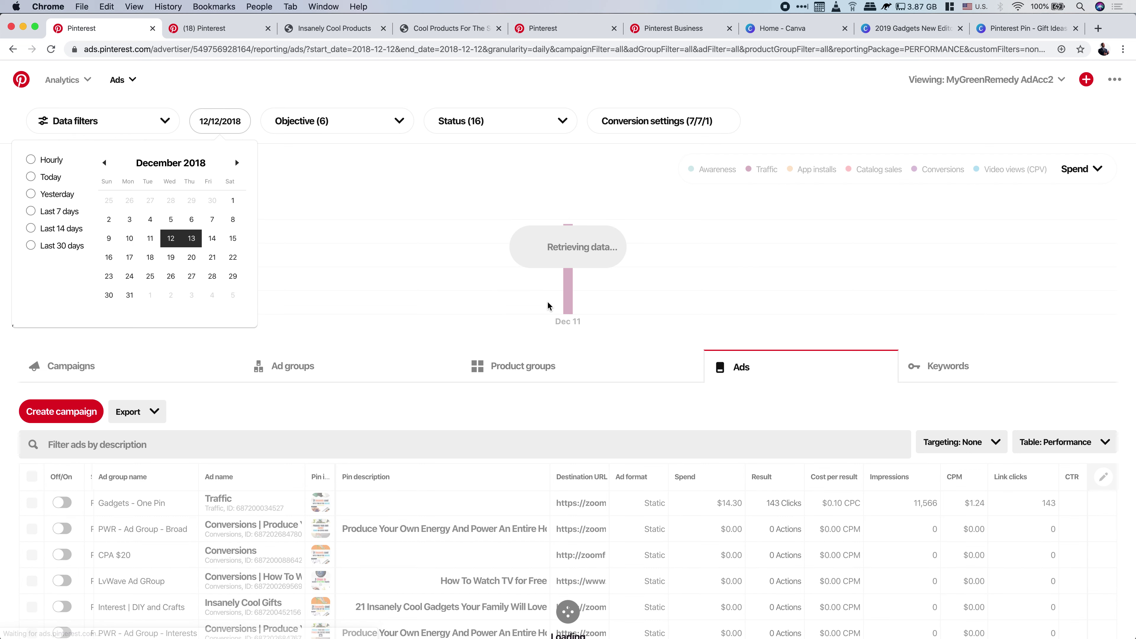
scroll(549, 306, down, 5)
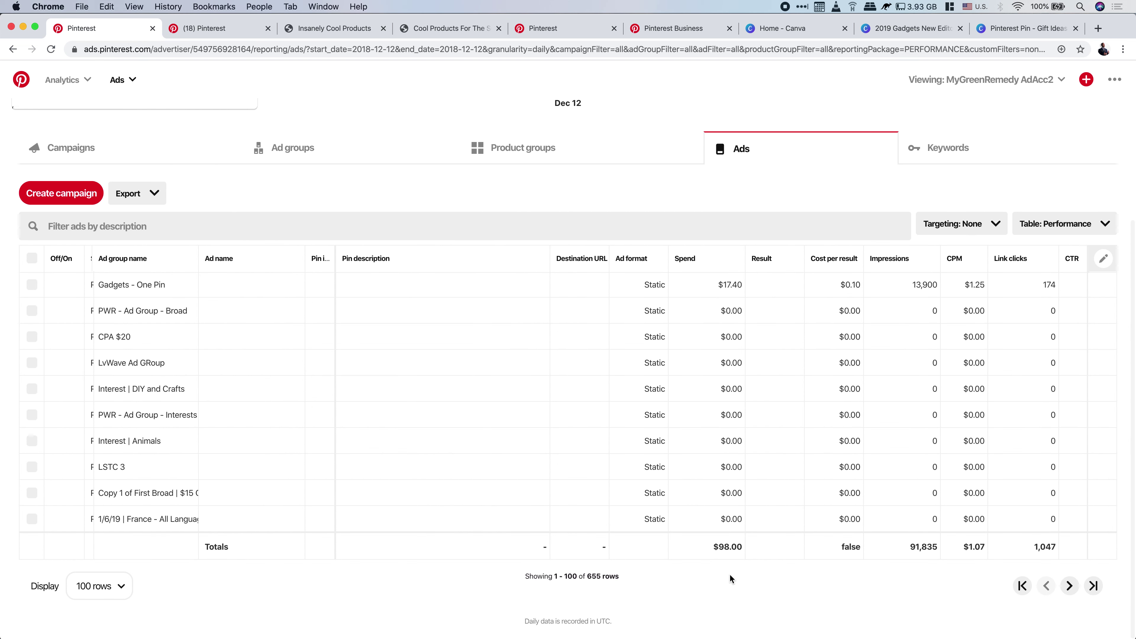
scroll(726, 556, up, 5)
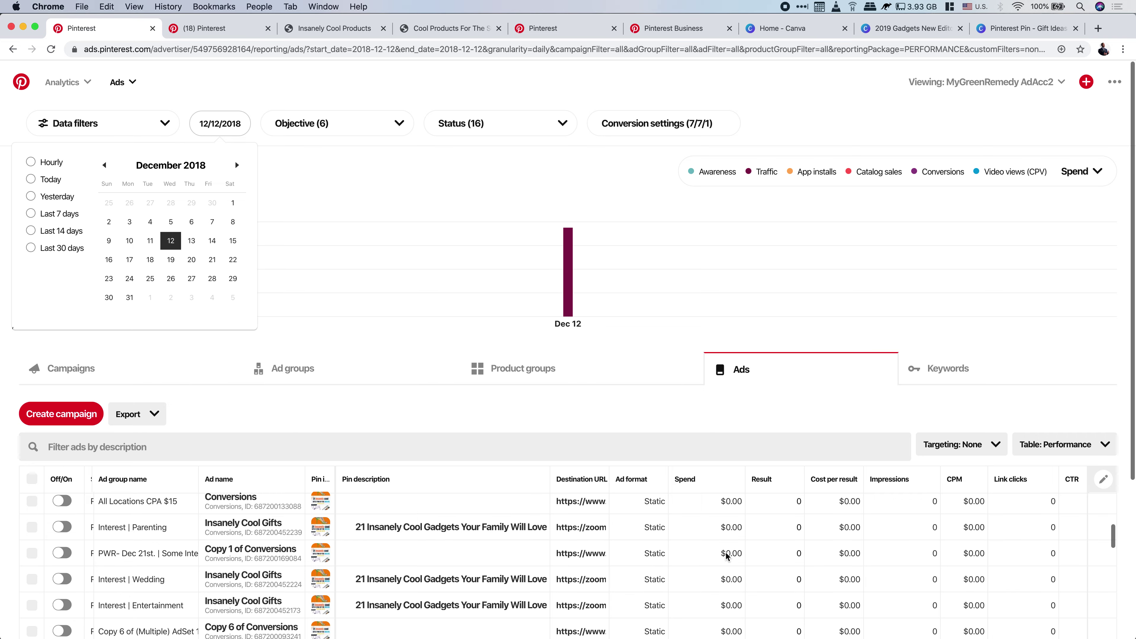
scroll(727, 556, down, 5)
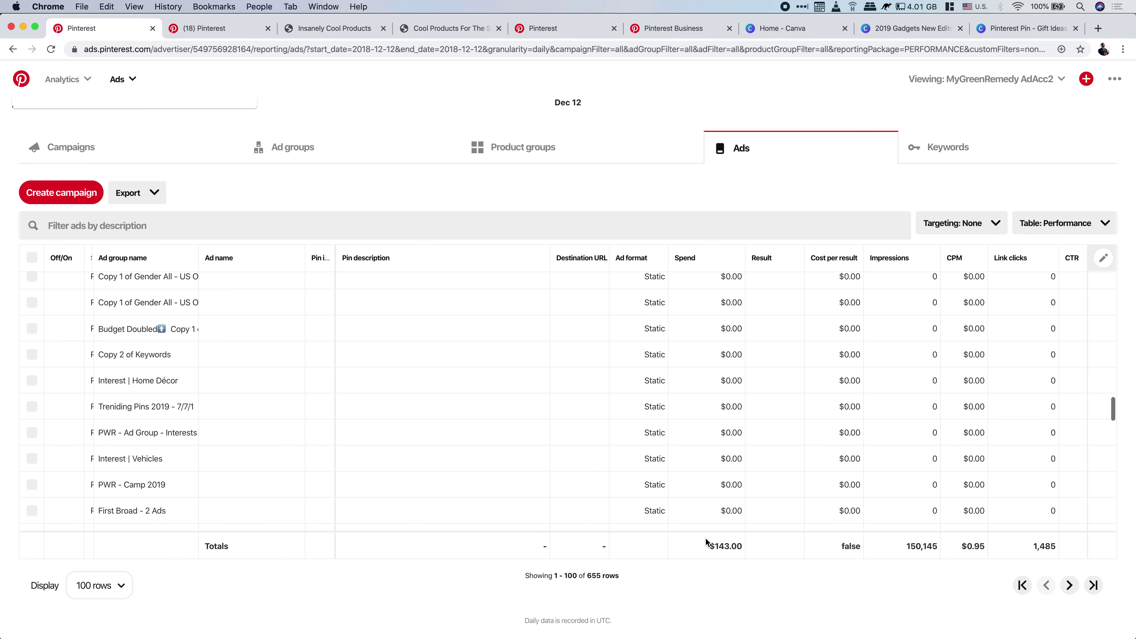
scroll(732, 557, up, 5)
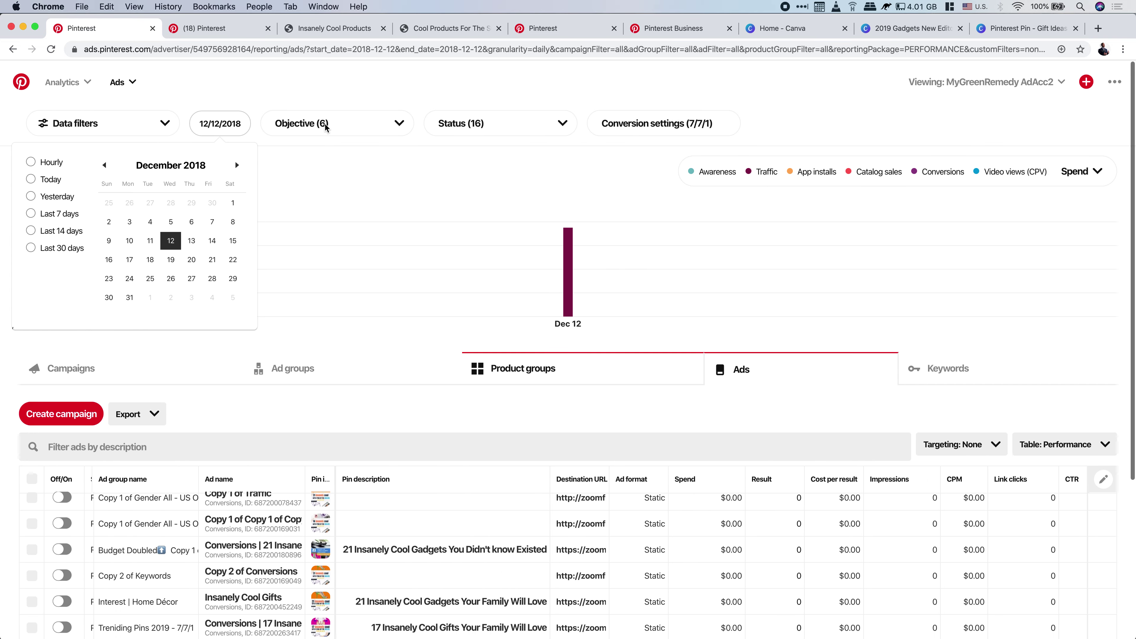
- Set the report date to December 13, 2018 and check the total spend across all ads
click(192, 239)
scroll(798, 316, down, 1)
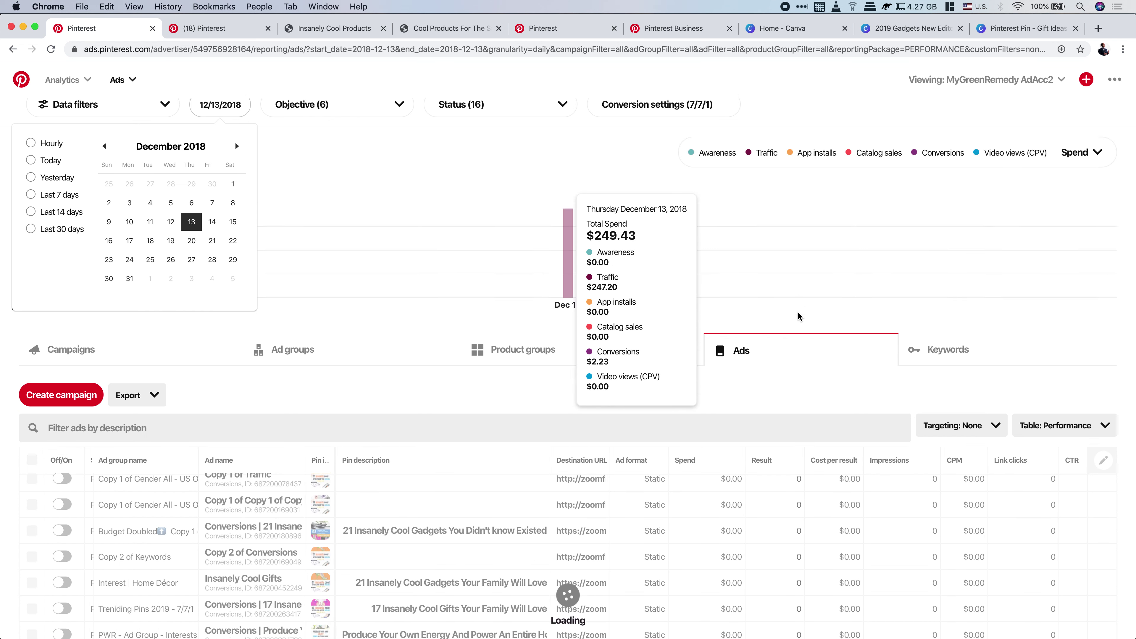
scroll(798, 315, down, 5)
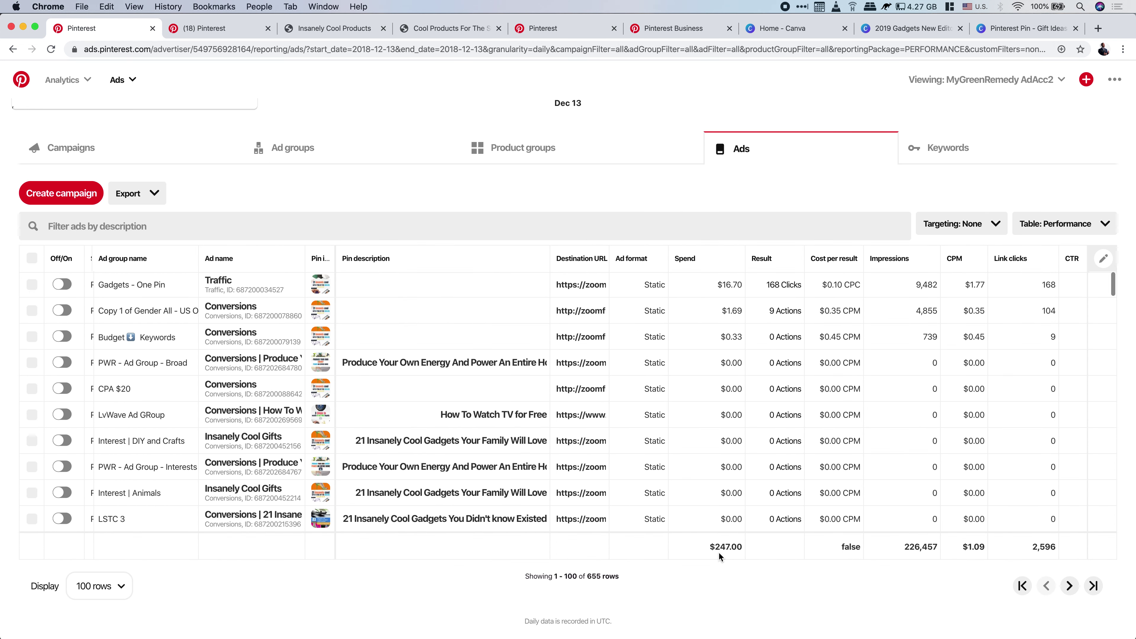
scroll(723, 555, up, 5)
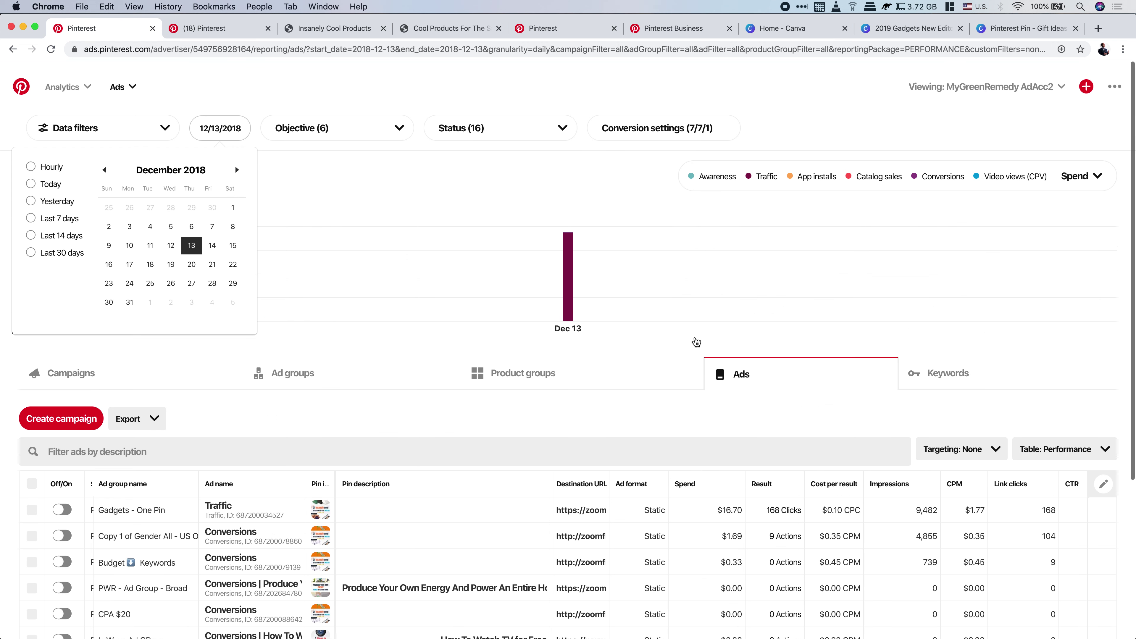
- Report on December 15, 2018 and on December 25, 2018, checking the total ad spend for each date
click(233, 239)
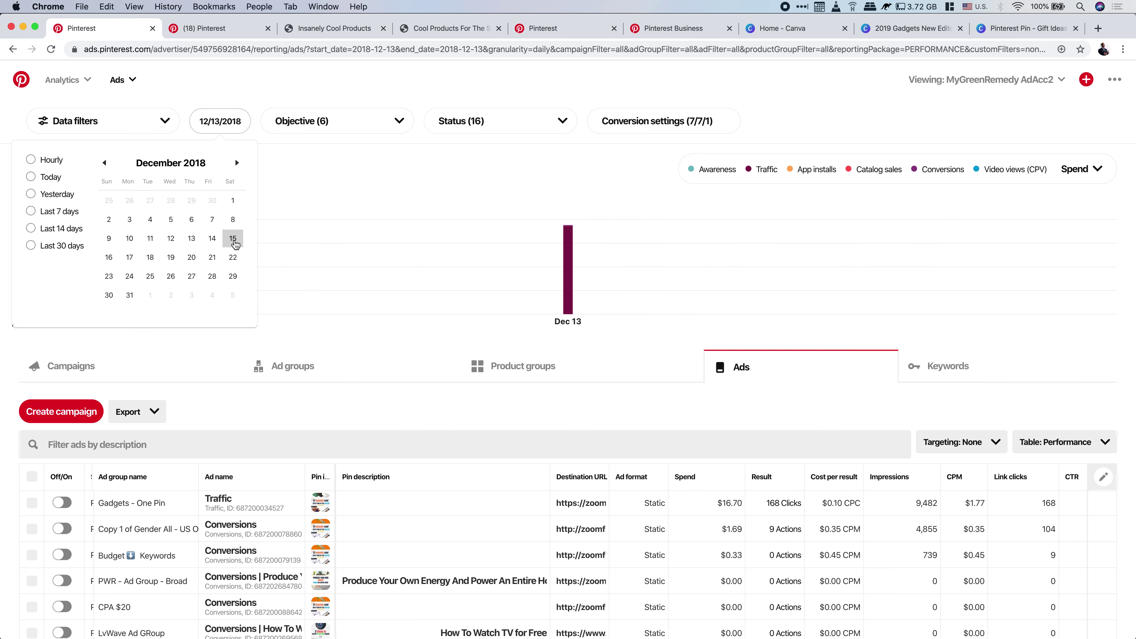
scroll(715, 403, down, 5)
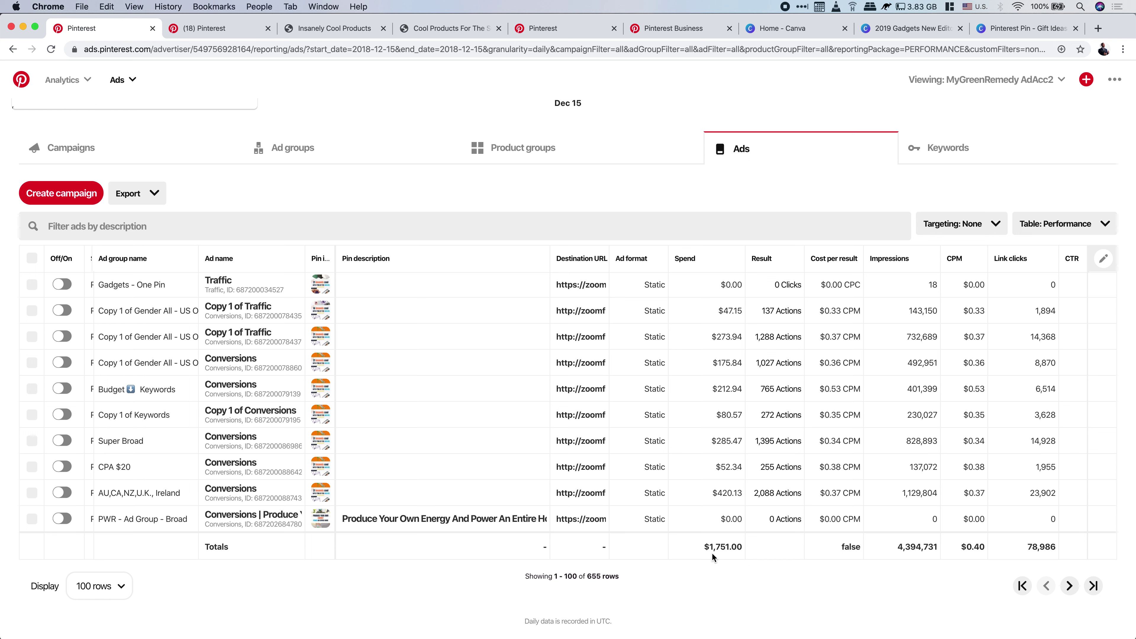
scroll(711, 552, up, 5)
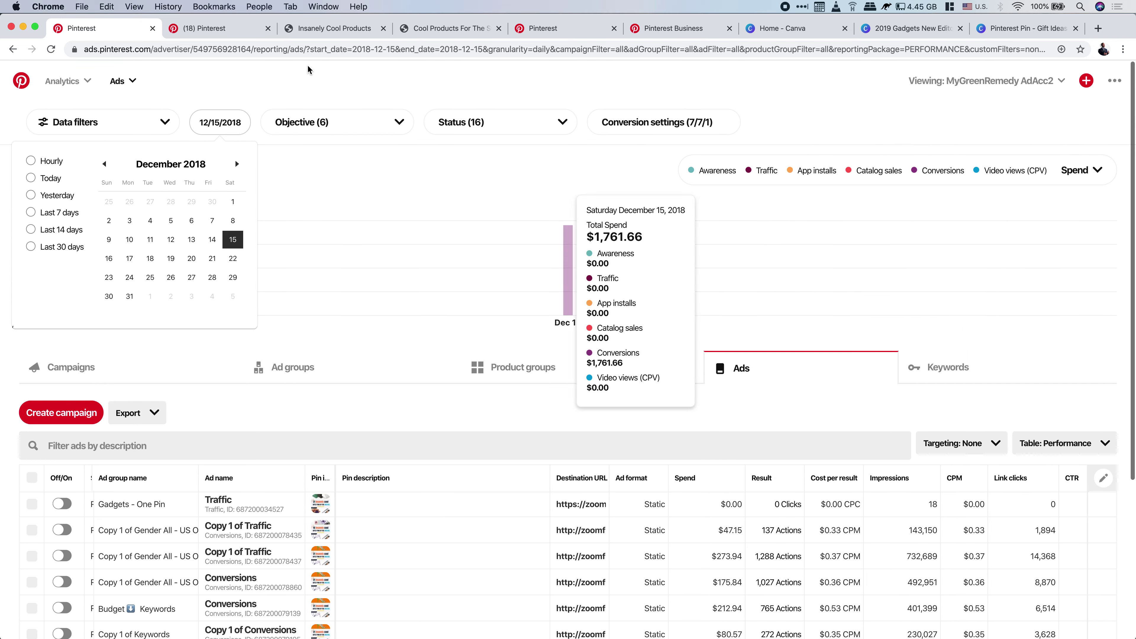
click(152, 276)
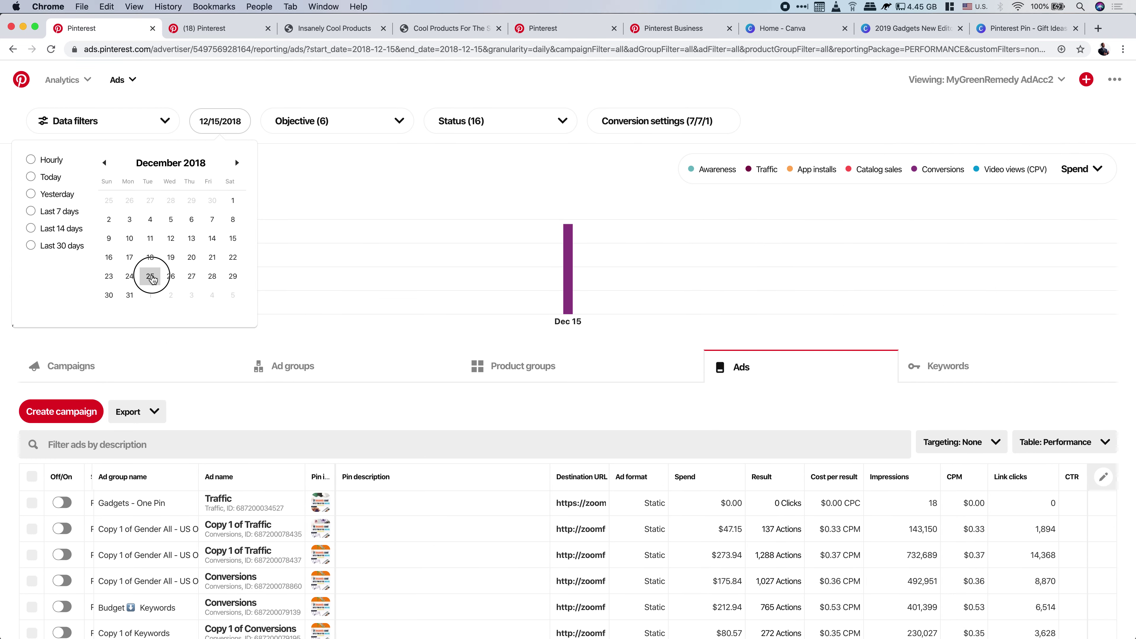
scroll(942, 349, down, 5)
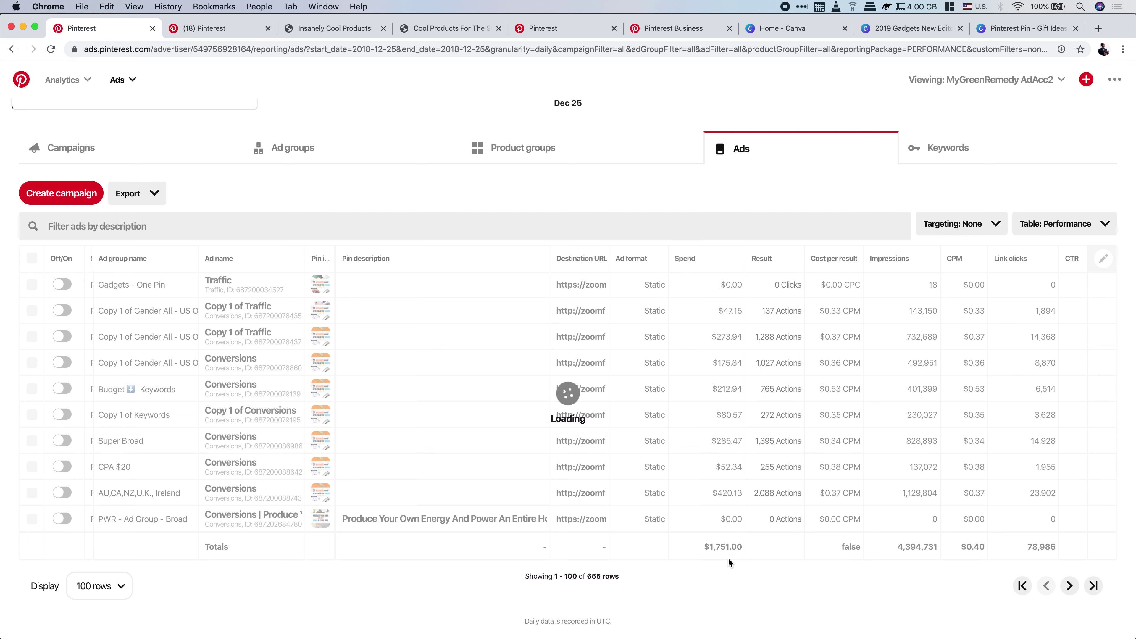
scroll(722, 553, up, 5)
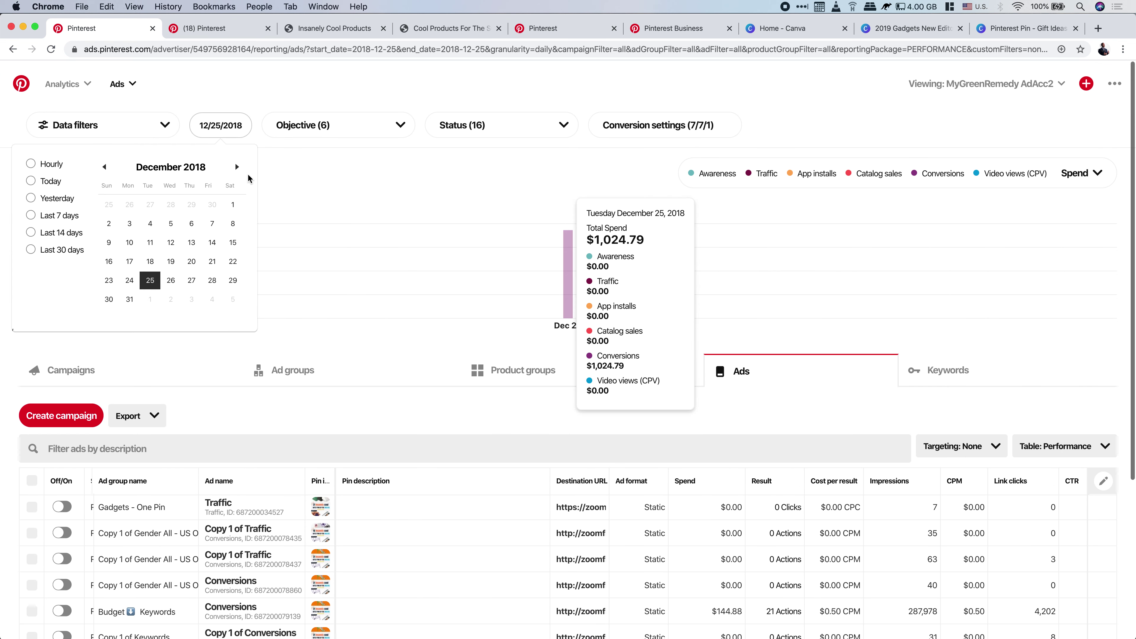
- Report on December 28, 2018 and on December 30, 2018, checking the spend totals for each date
click(211, 276)
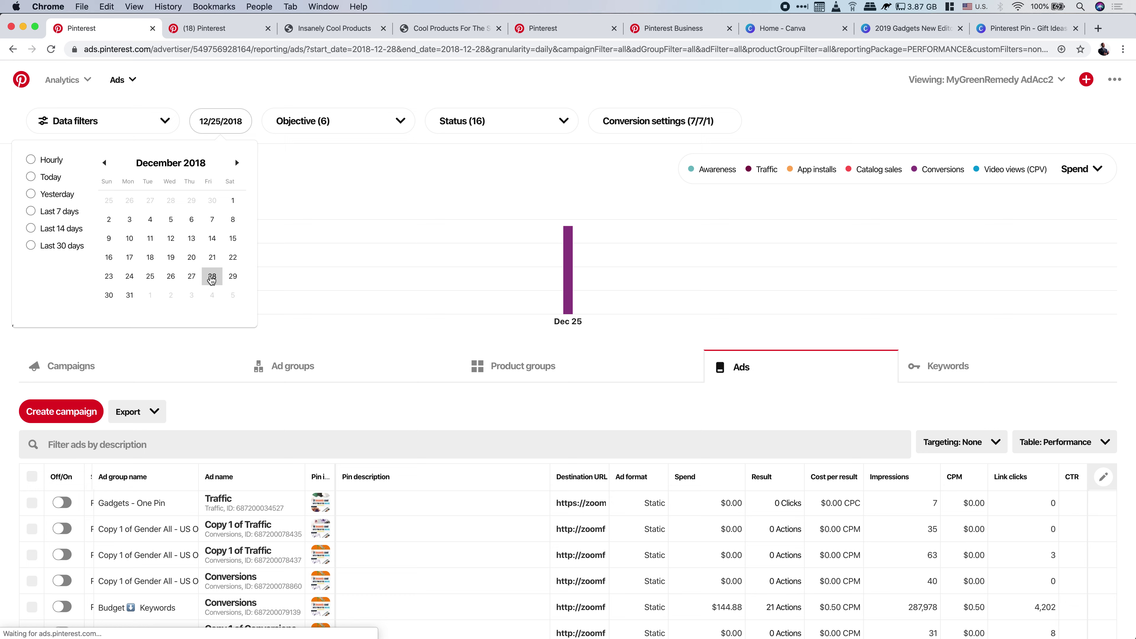
scroll(762, 366, down, 5)
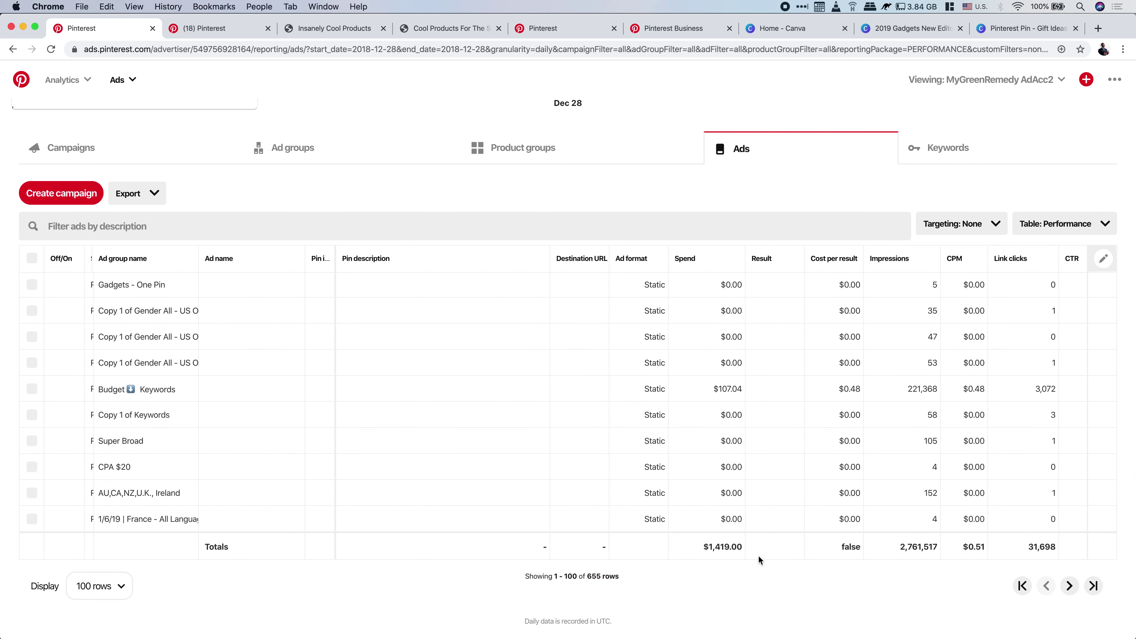
scroll(758, 555, up, 5)
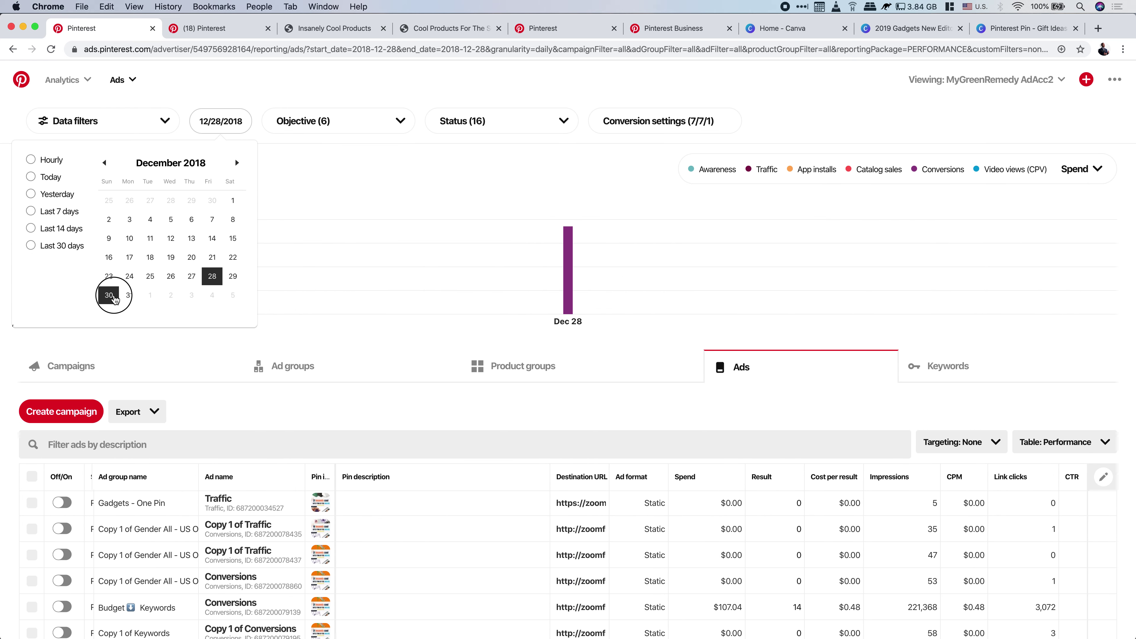
click(109, 295)
scroll(783, 342, down, 5)
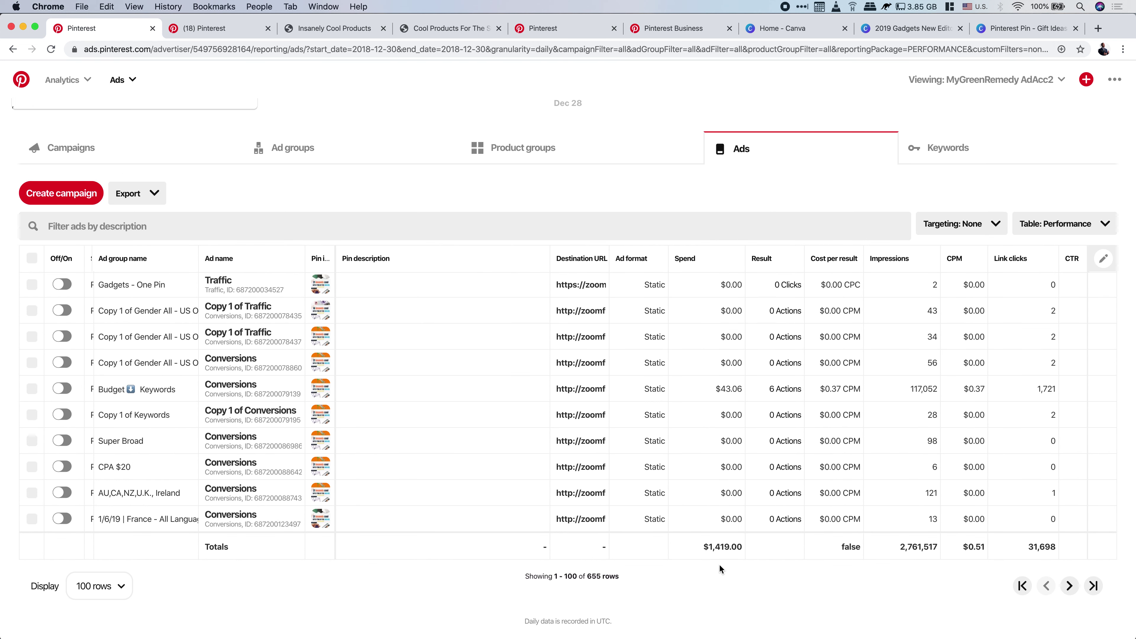
scroll(720, 568, up, 5)
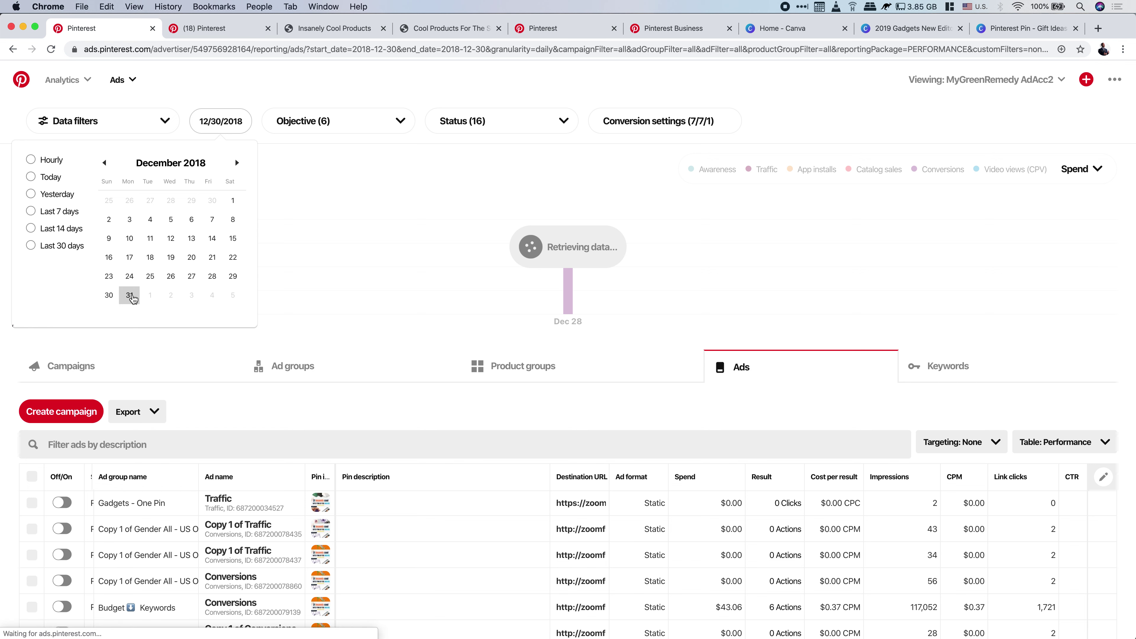
- Set the report date to December 31, 2018 and check the total spend in the ads table
click(130, 296)
scroll(875, 296, down, 5)
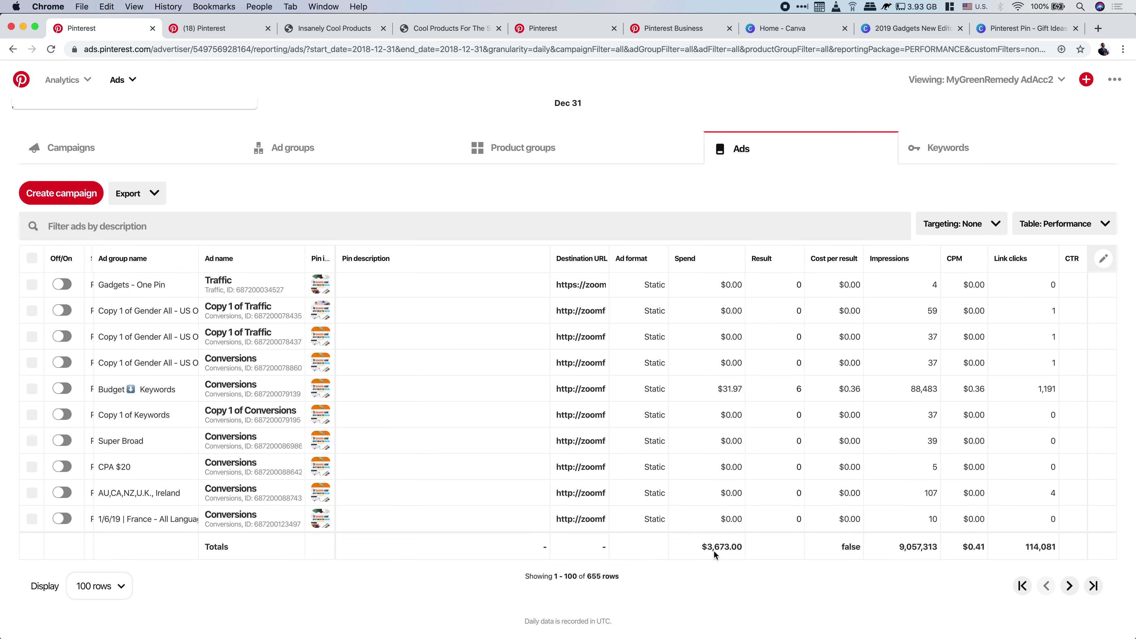
scroll(235, 141, up, 5)
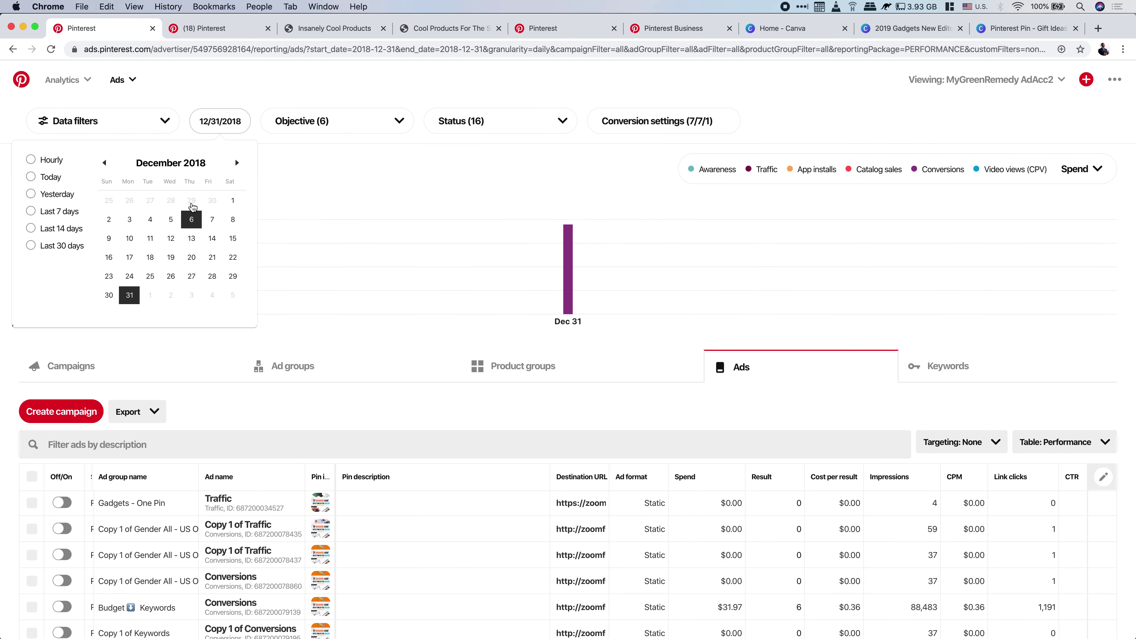
- Set the report date to January 1, 2019 and examine that day's total spend in the ads table
click(237, 163)
click(150, 201)
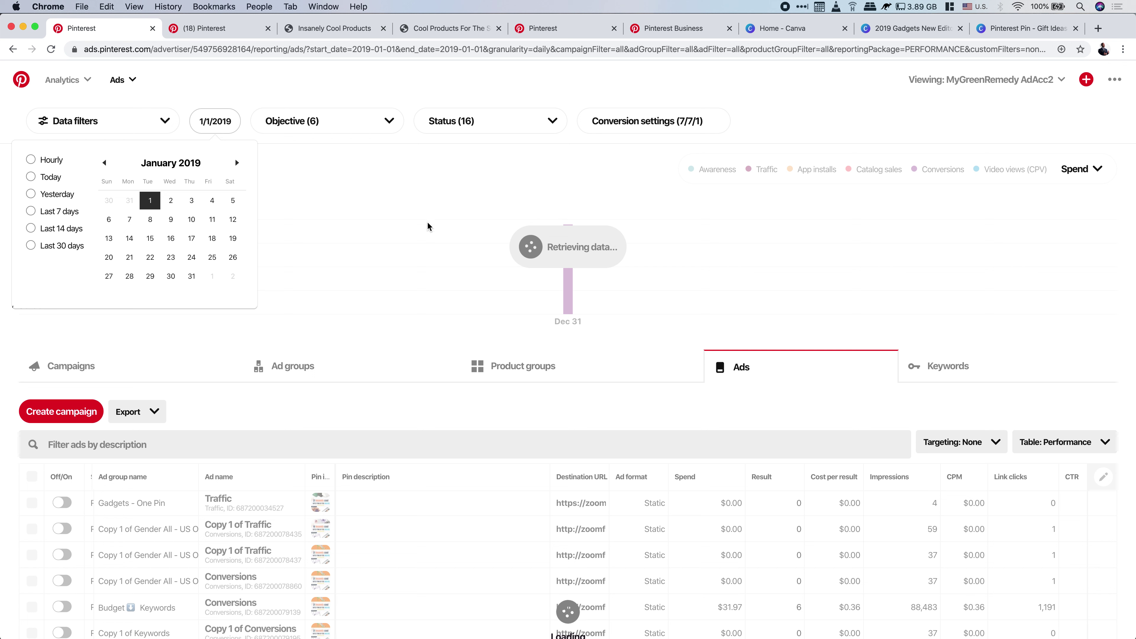
scroll(427, 223, down, 3)
scroll(427, 227, down, 3)
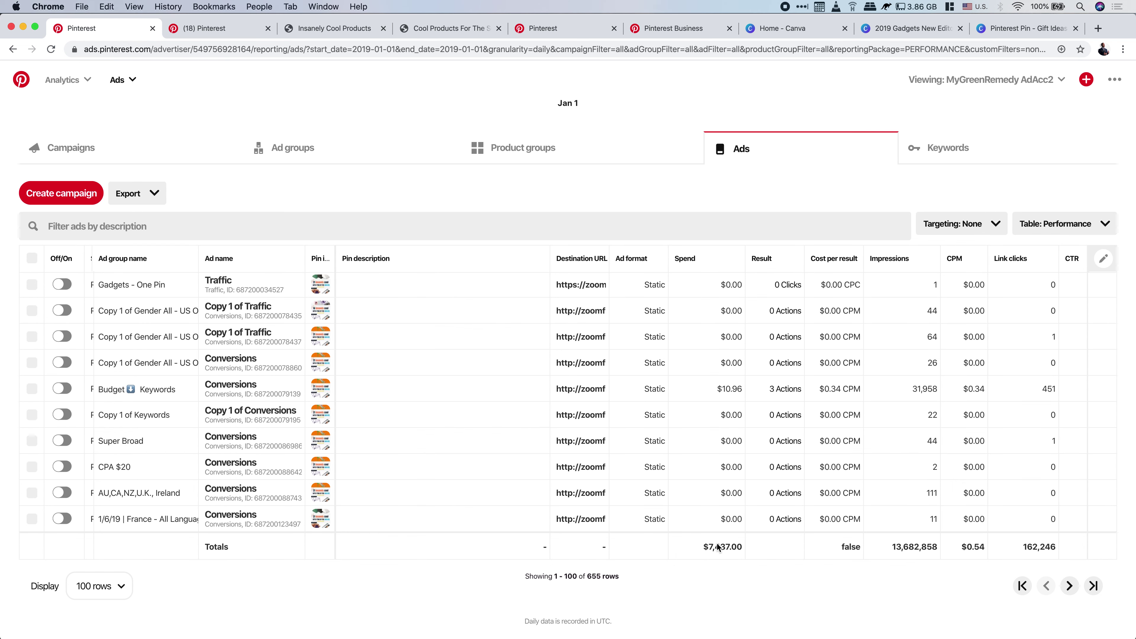
scroll(749, 535, up, 5)
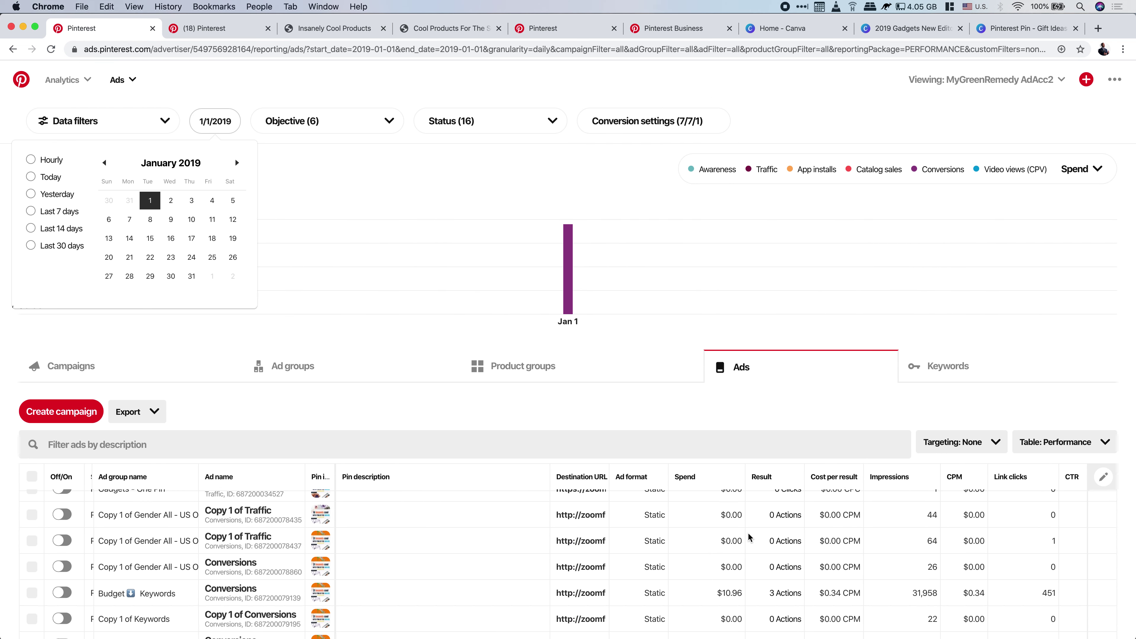
scroll(770, 438, down, 5)
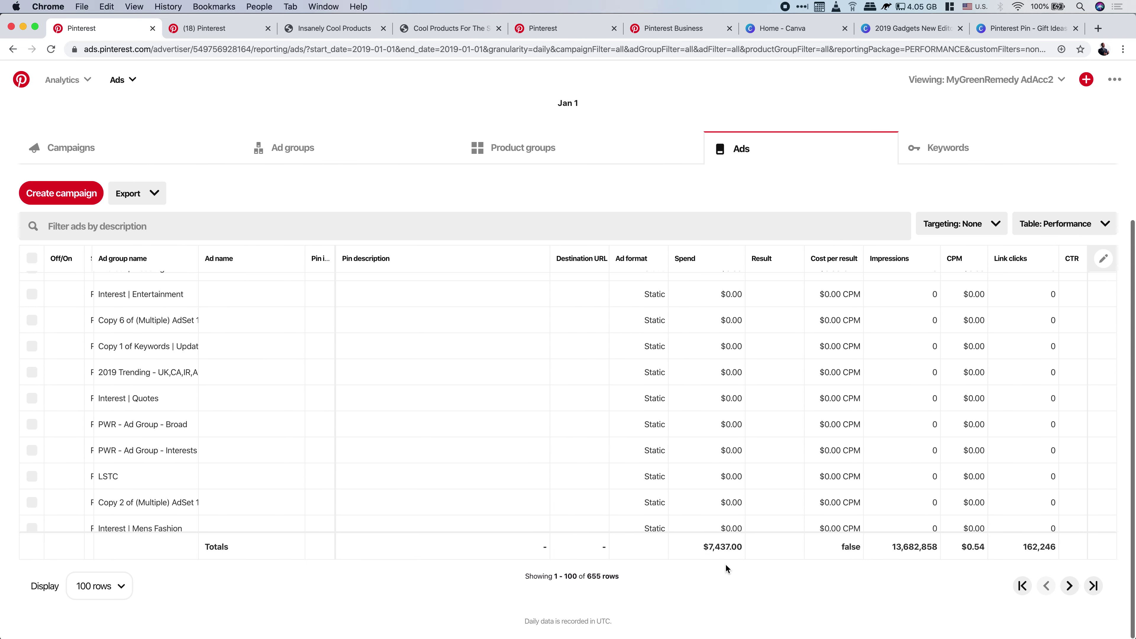
scroll(727, 566, up, 2)
scroll(726, 568, up, 3)
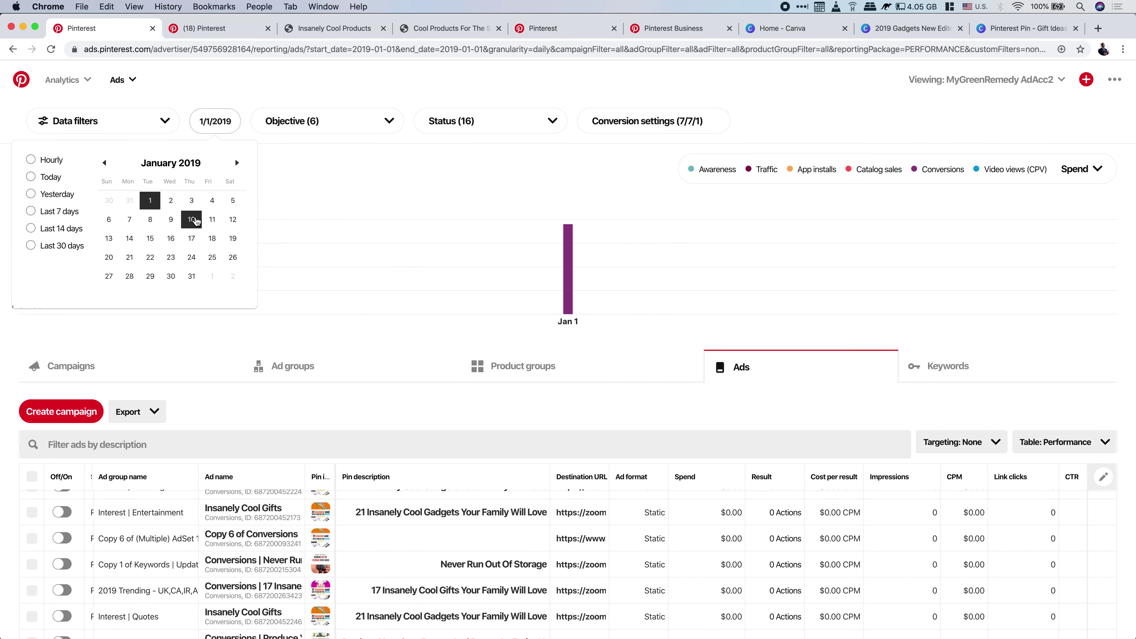
- Set the report date to January 10, 2019 and check that day's total ad spend
click(196, 221)
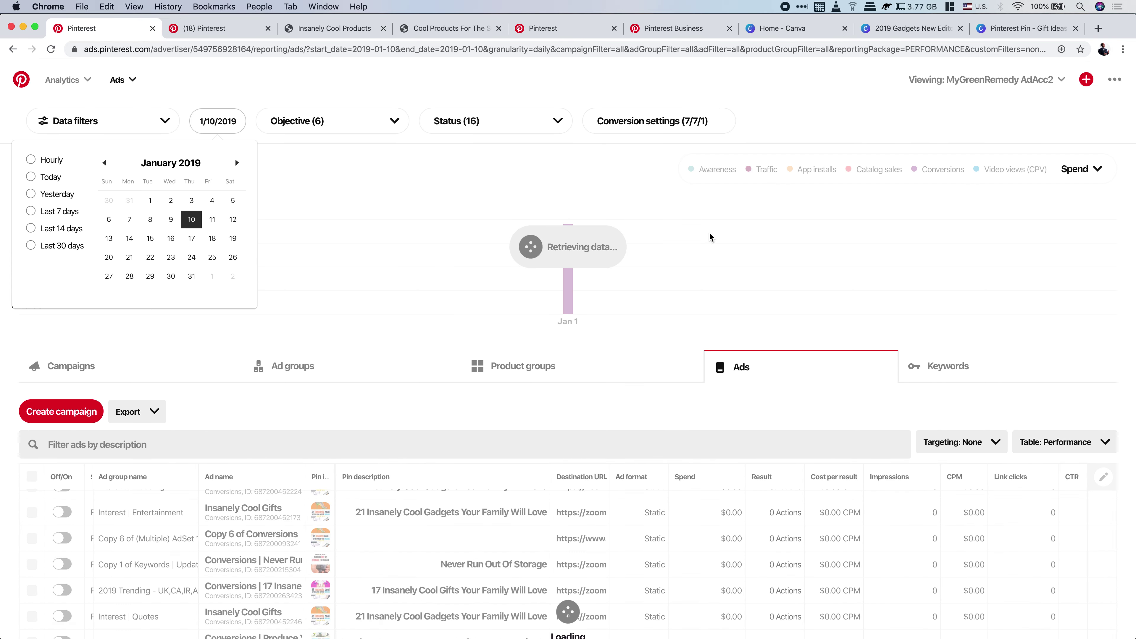
scroll(709, 232, down, 5)
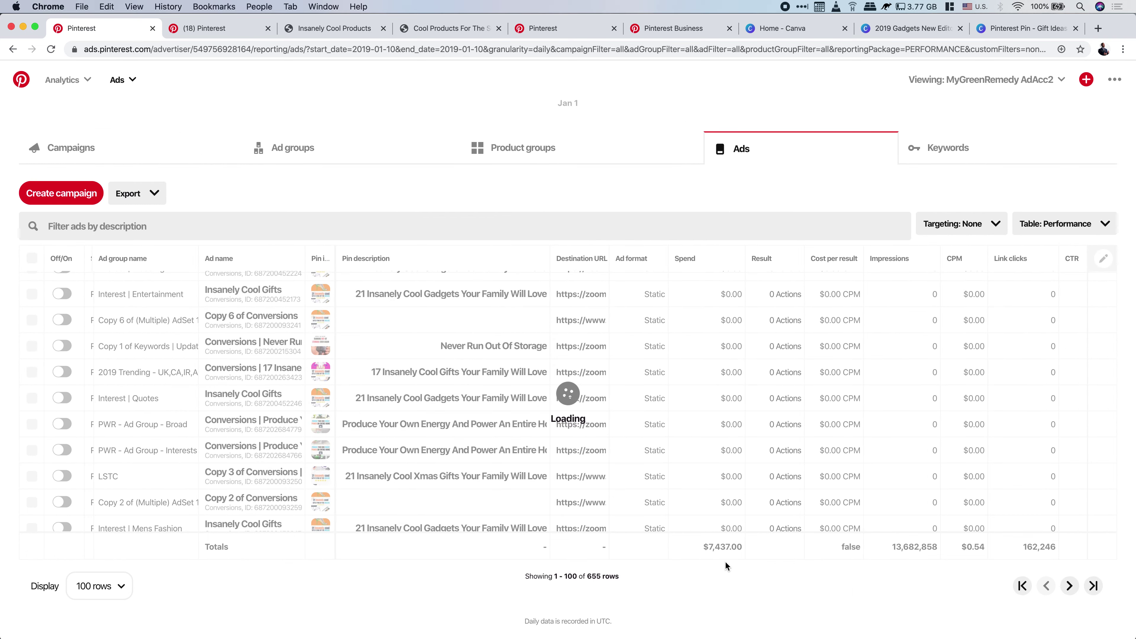
scroll(715, 556, up, 5)
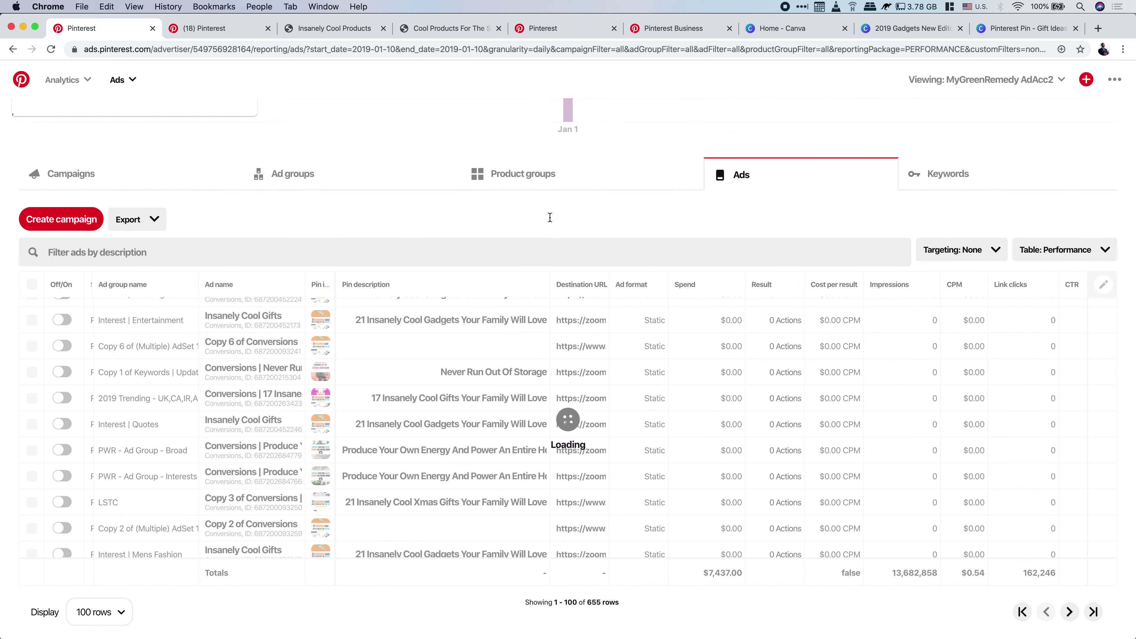
scroll(516, 348, down, 5)
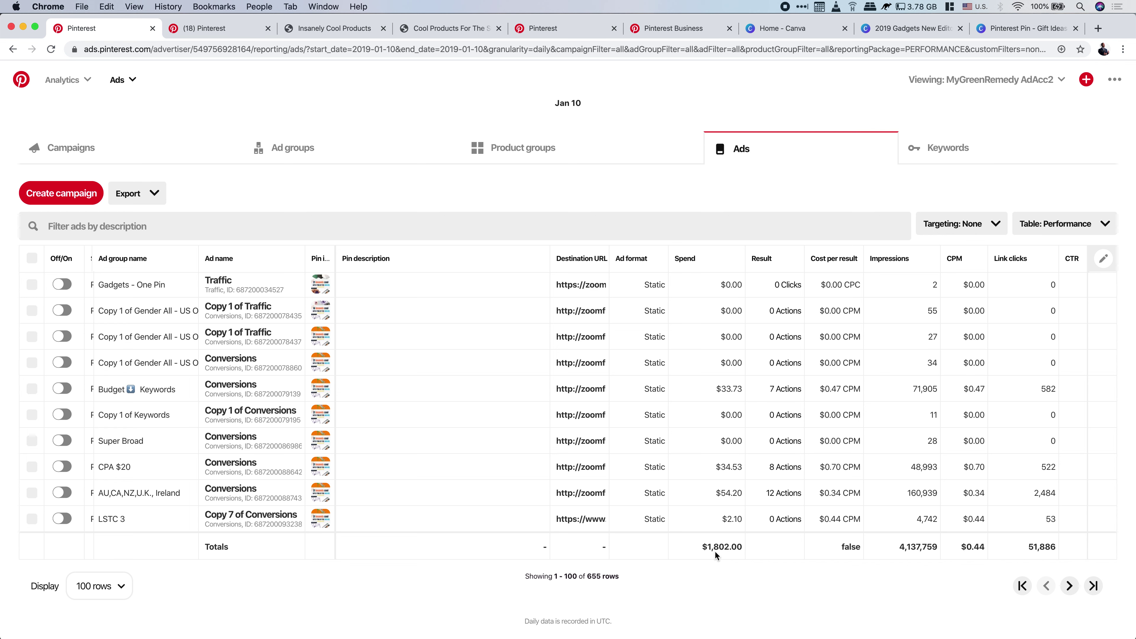
- Leave the January 10 ads report for the campaign reporting overview and start a new campaign without resuming the earlier draft
scroll(713, 555, up, 5)
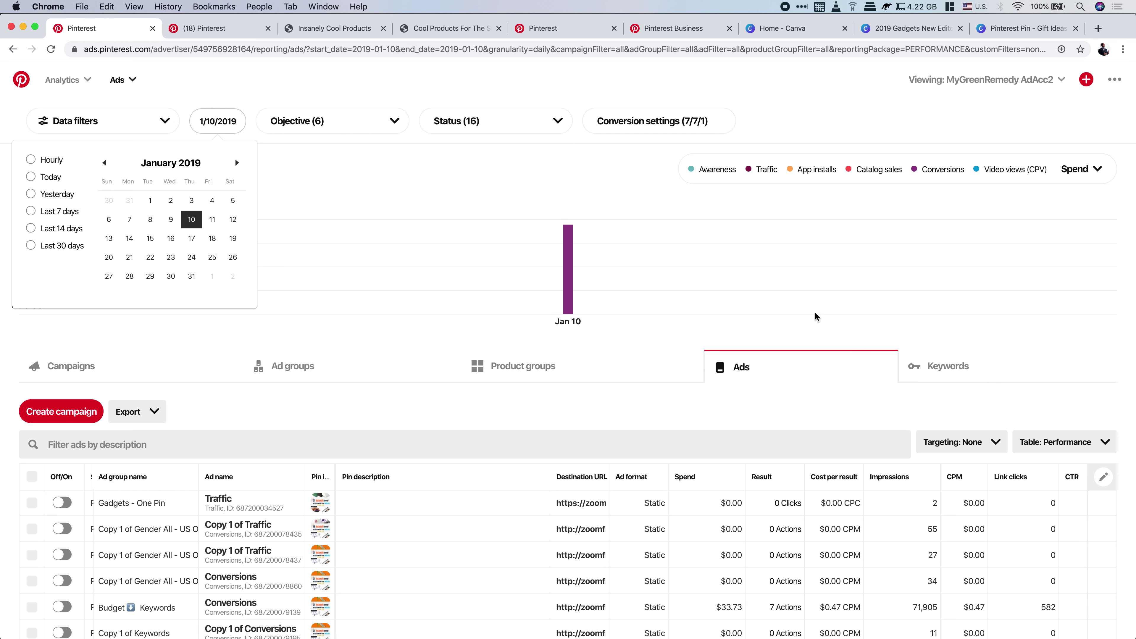
click(337, 90)
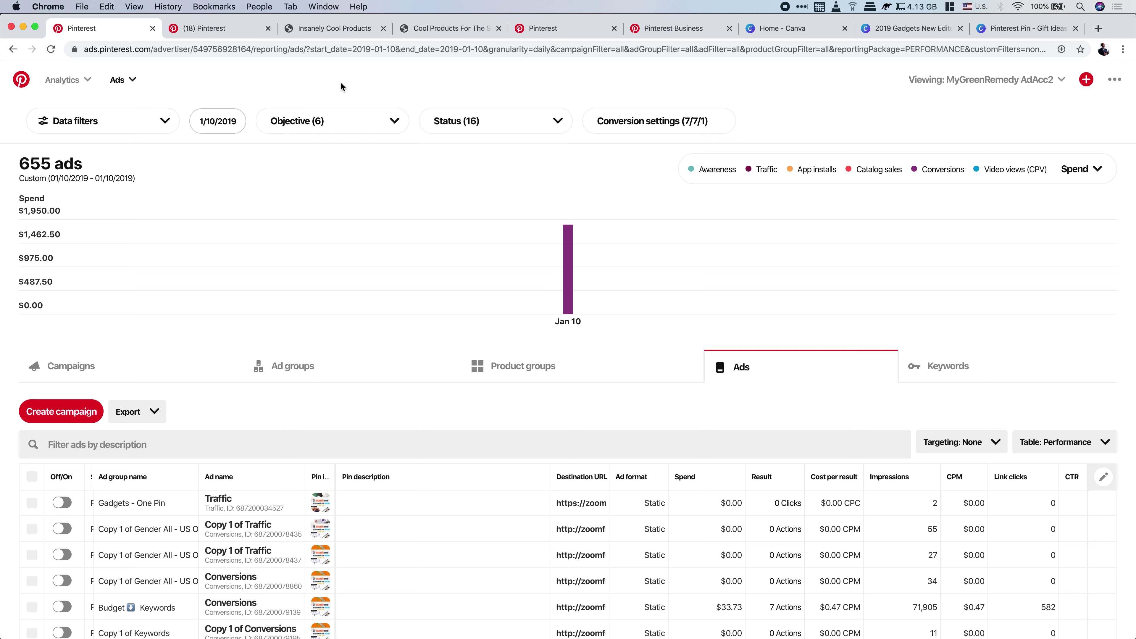
click(136, 80)
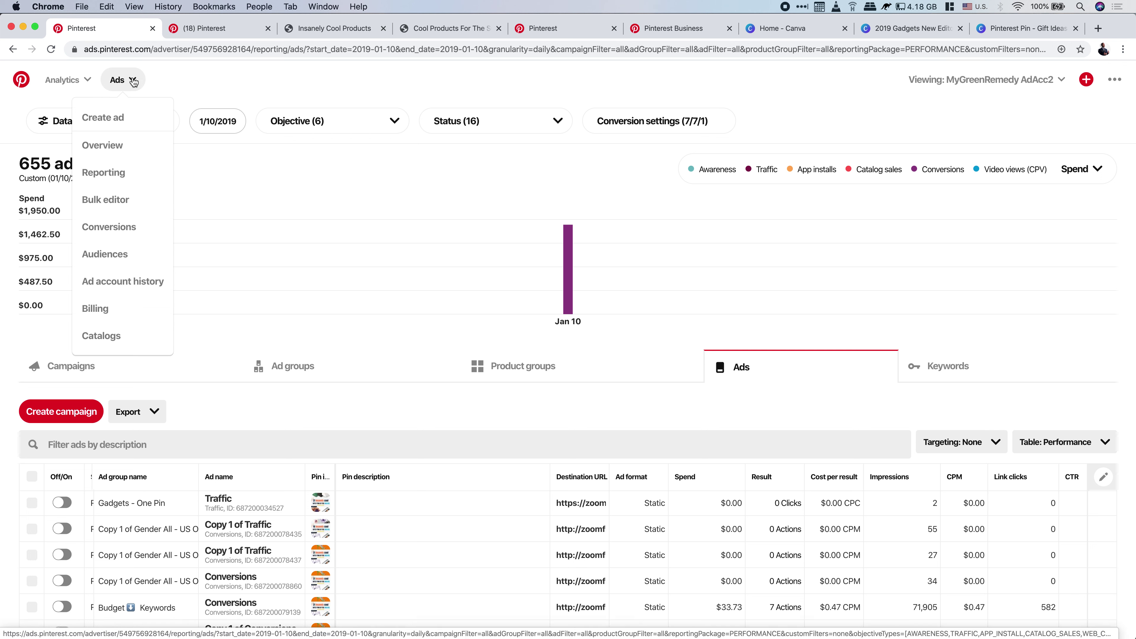
click(112, 176)
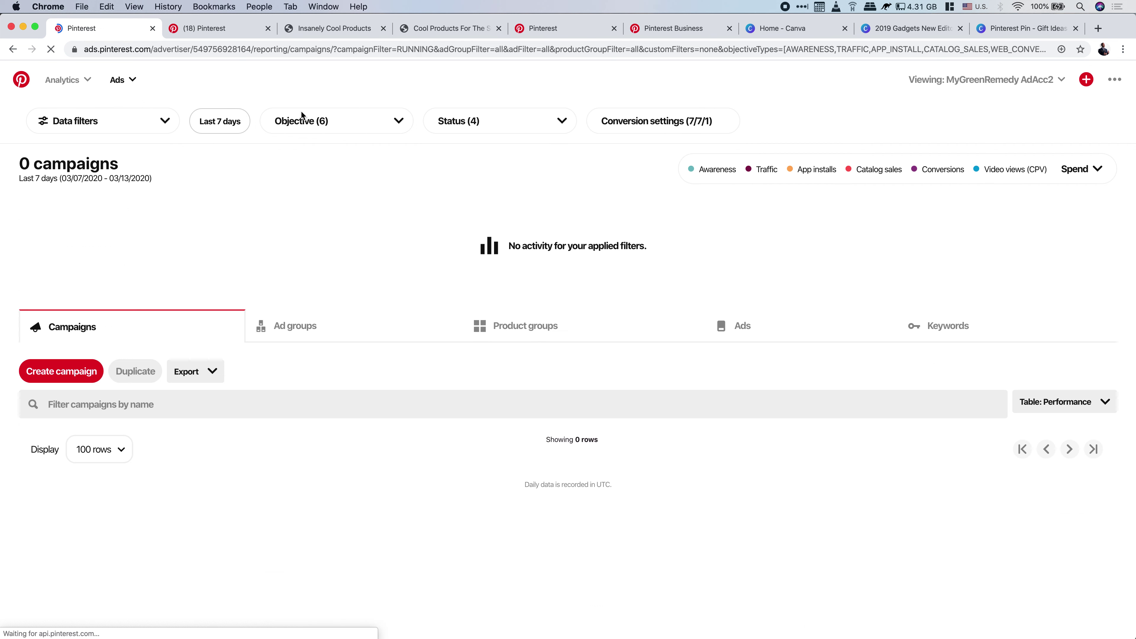
click(69, 372)
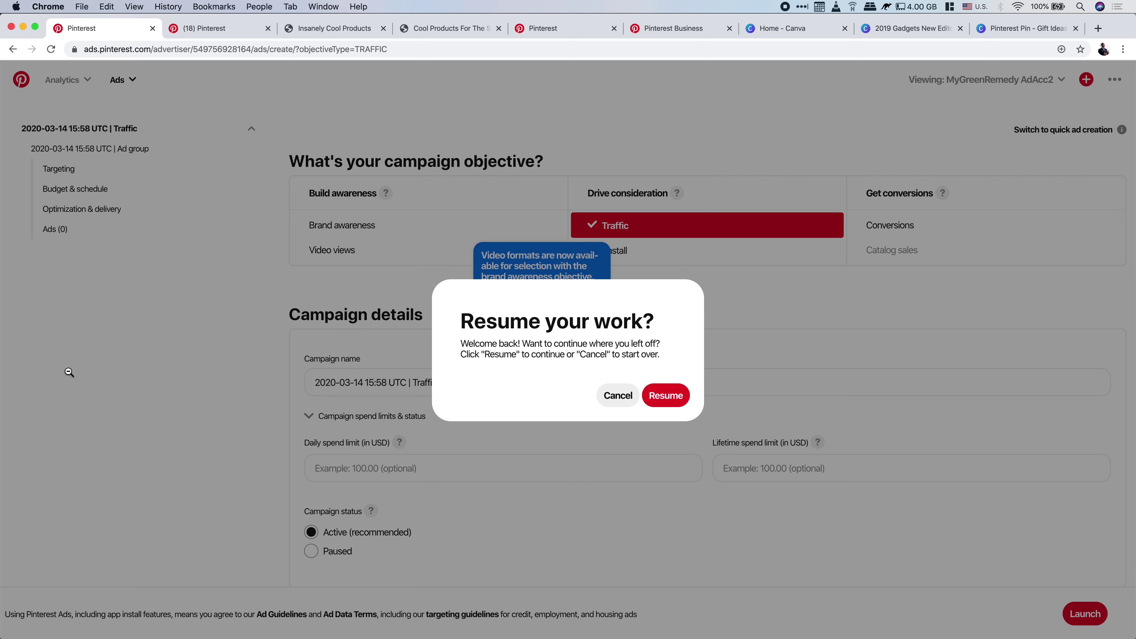
click(615, 397)
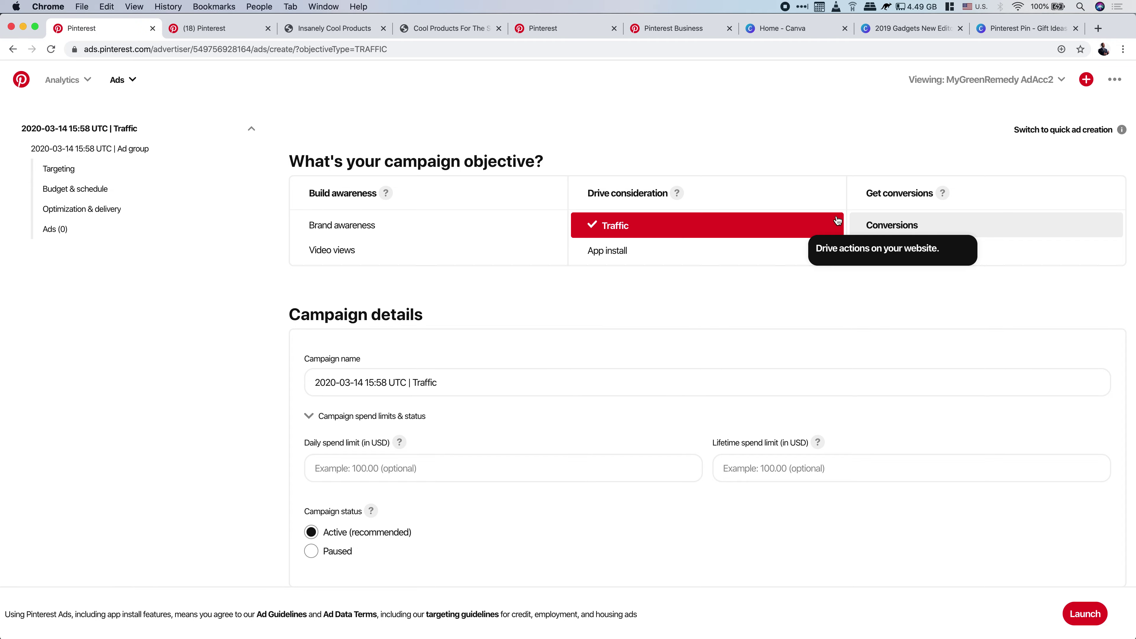
- Switch to Brackets to look at the Pinterest tag's checkout tracking code, and return to the campaign setup in Chrome
key(ctrl+Up)
click(310, 525)
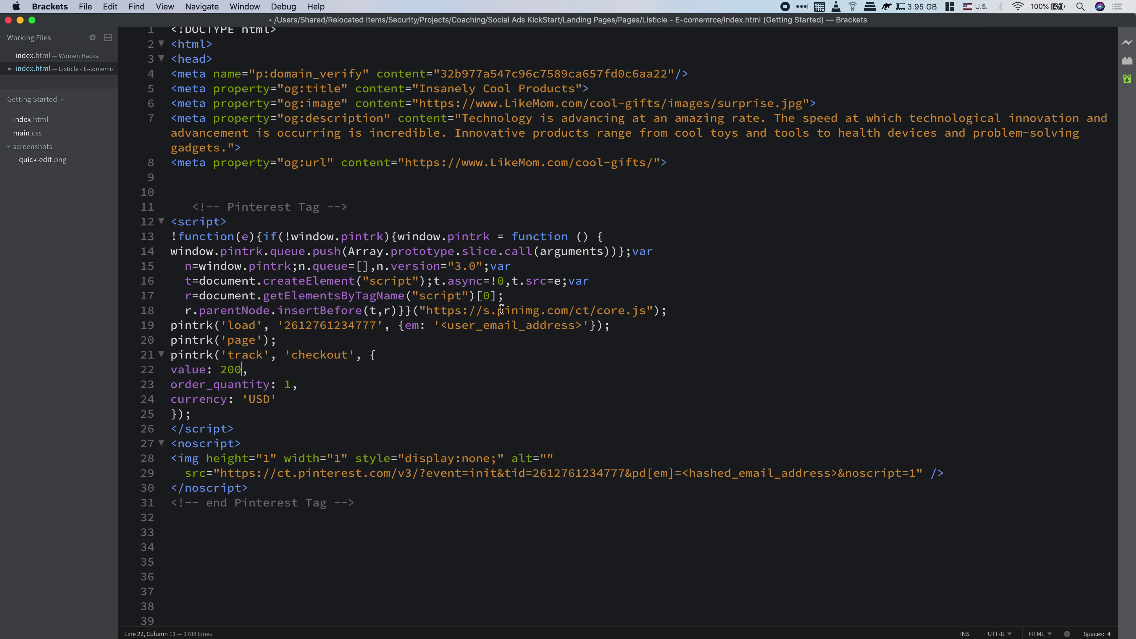
key(ctrl+Up)
click(855, 277)
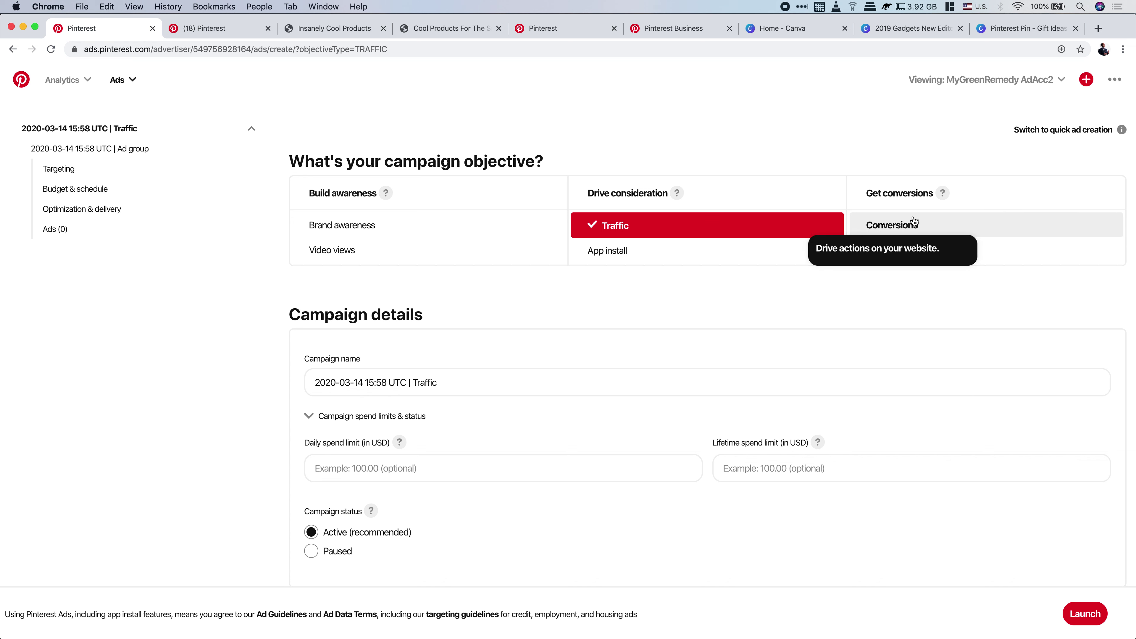
- Set the campaign objective to Conversions and name the campaign Cool Products
click(890, 225)
scroll(205, 327, down, 3)
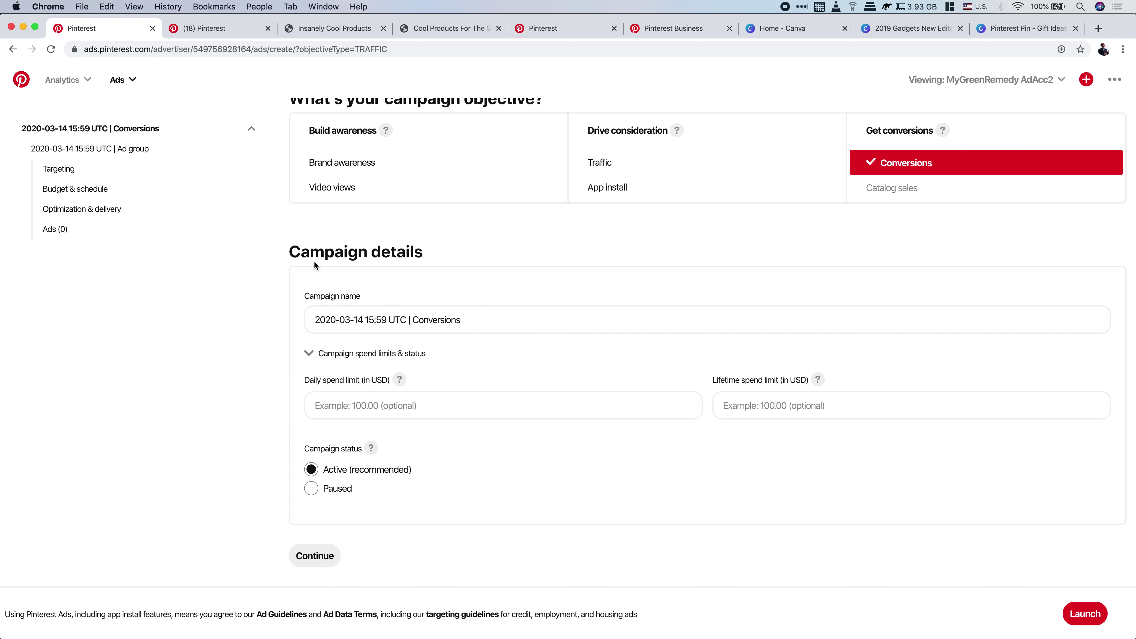
triple_click(476, 321)
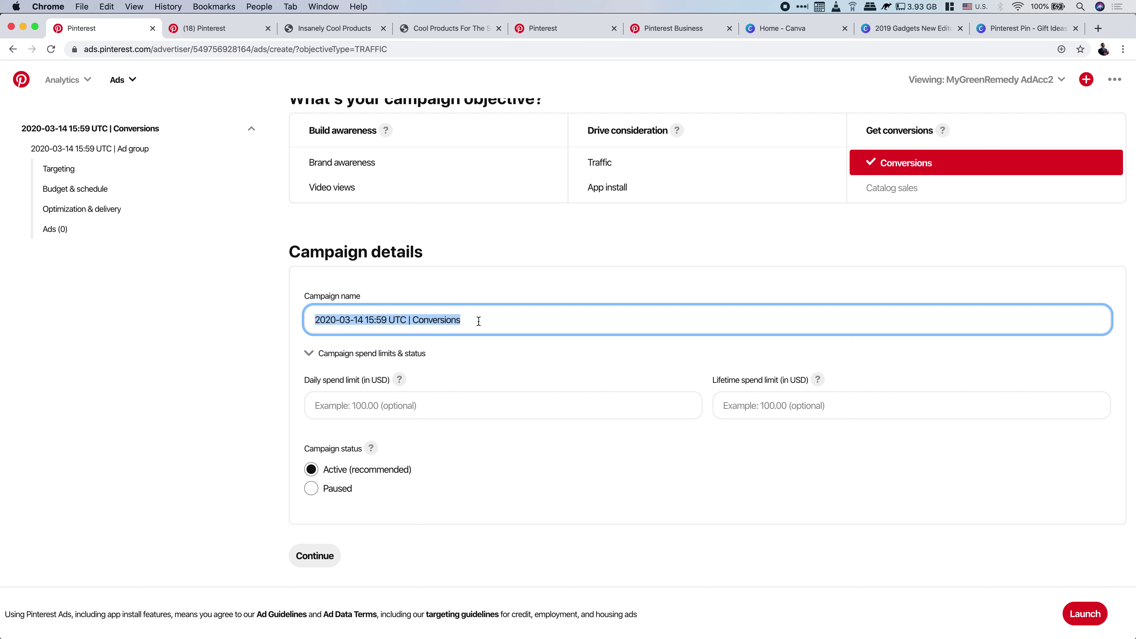
text(Cool Products)
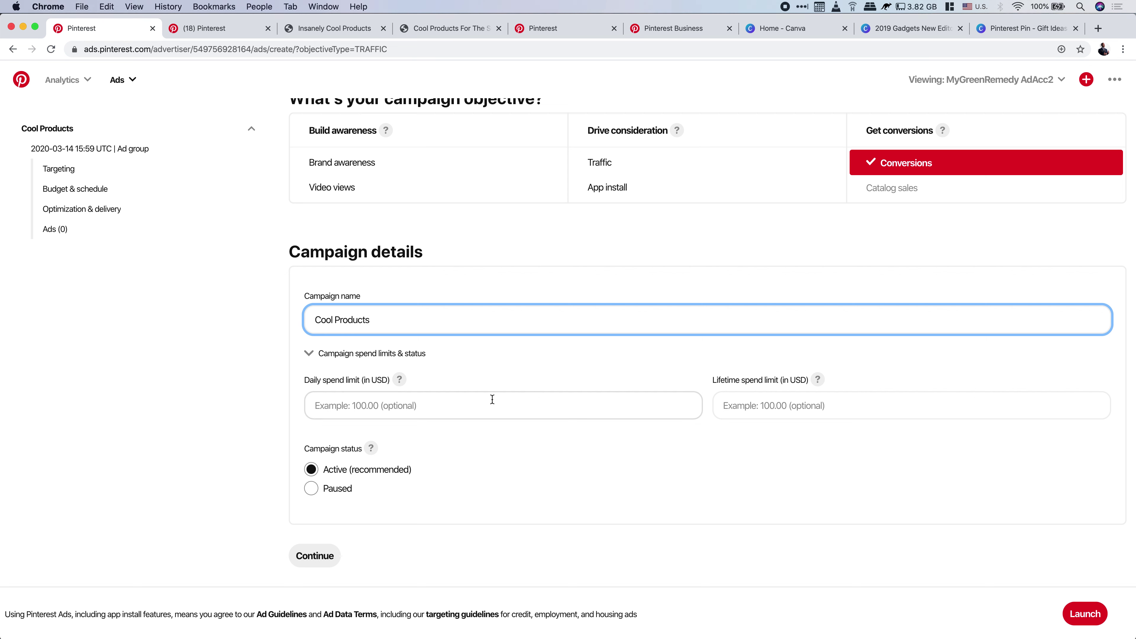
- Rename the campaign as Cool Toothbrush, correcting the misspelled word with the suggested spelling
double_click(373, 320)
text(Too)
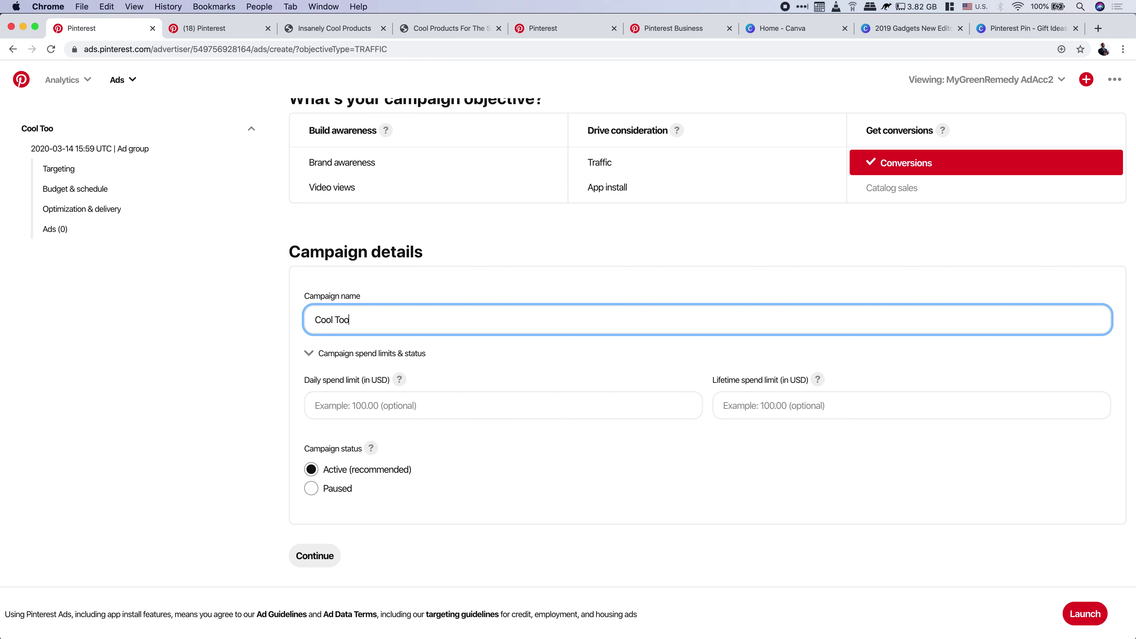
text(tbrusdh)
key(BackSpace)
key(BackSpace)
key(BackSpace)
key(BackSpace)
key(BackSpace)
key(BackSpace)
key(BackSpace)
text(bru)
key(BackSpace)
key(BackSpace)
key(BackSpace)
text(brush)
right_click(345, 319)
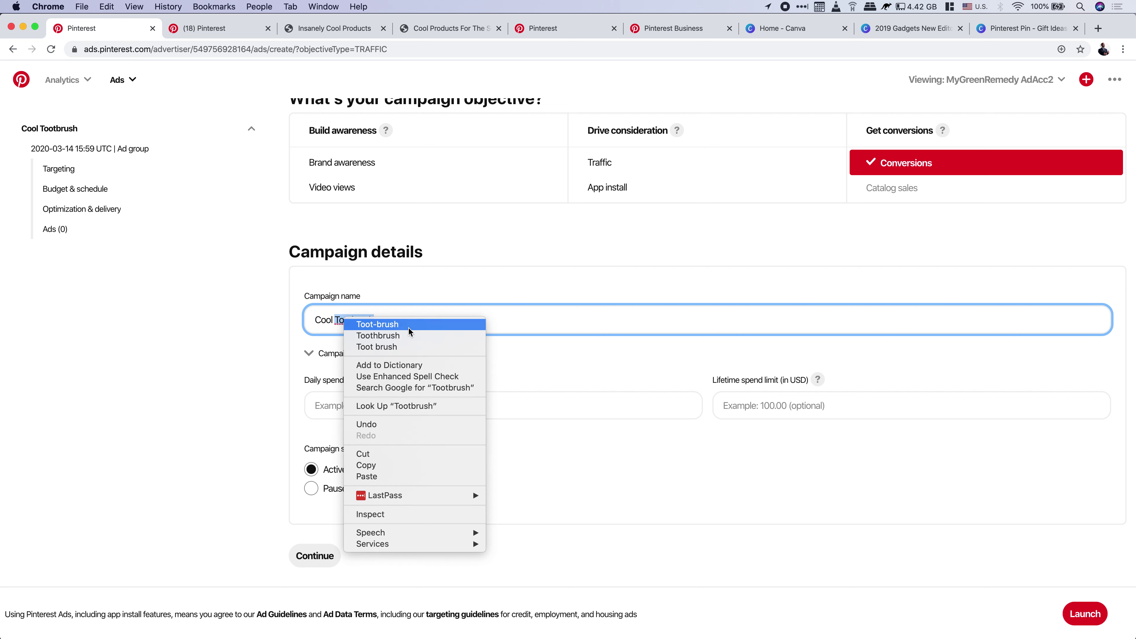
click(423, 335)
- Set the campaign's daily spend limit to 100.00 USD
click(360, 406)
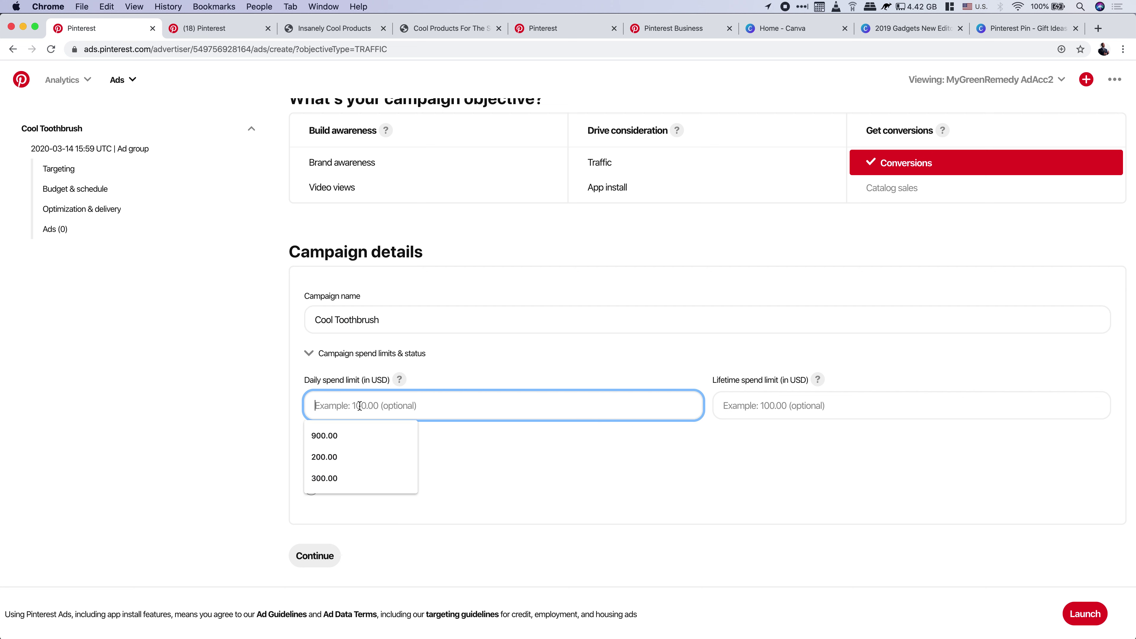
text(100)
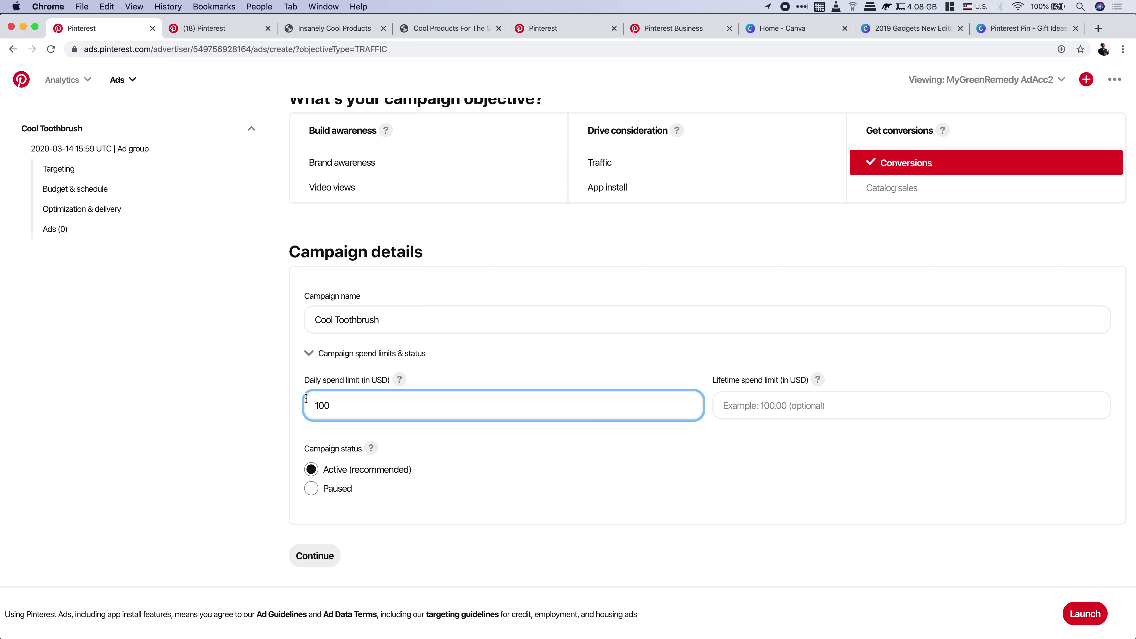
click(257, 416)
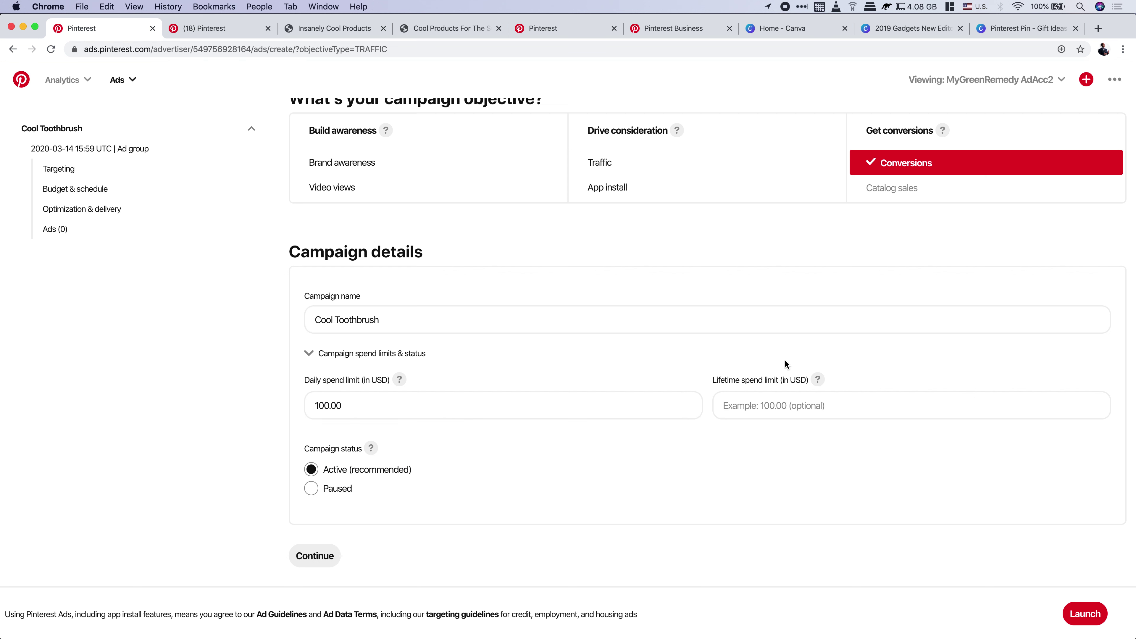
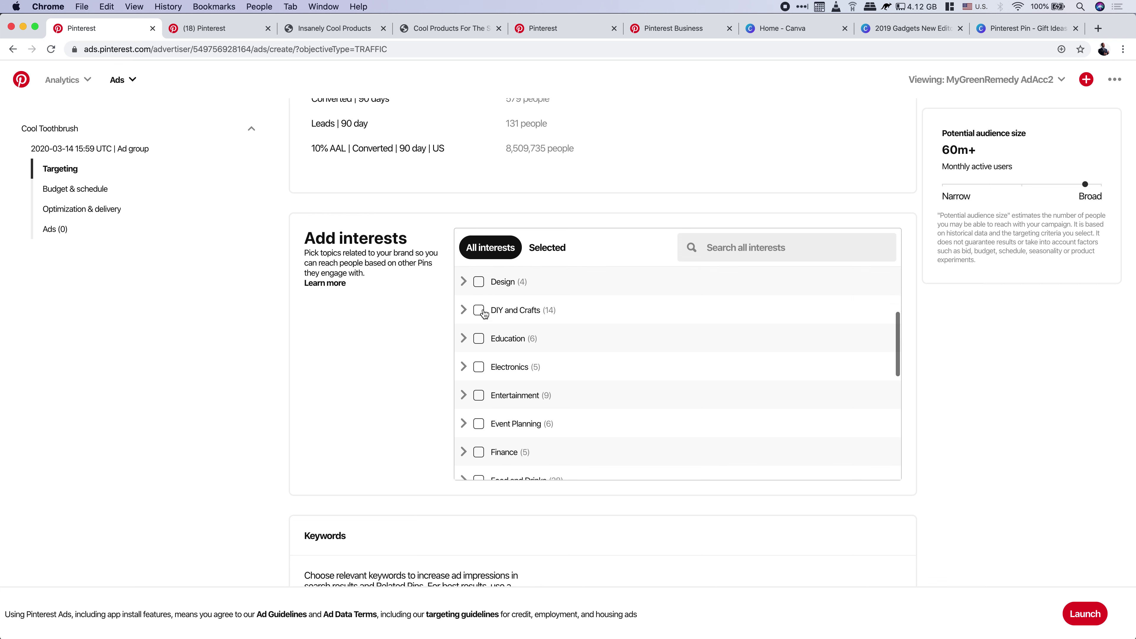
- Examine the ad group's targeting choices, especially the saved visitor, converted and lead audiences and the 10% AAL audiences by country
scroll(483, 313, down, 3)
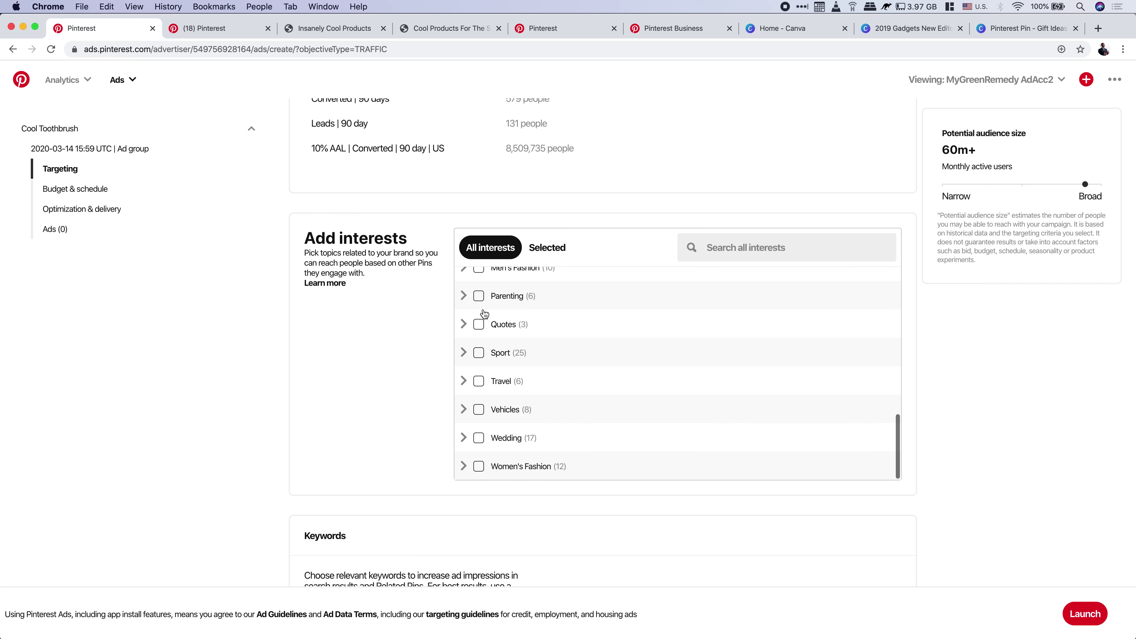
scroll(483, 314, down, 2)
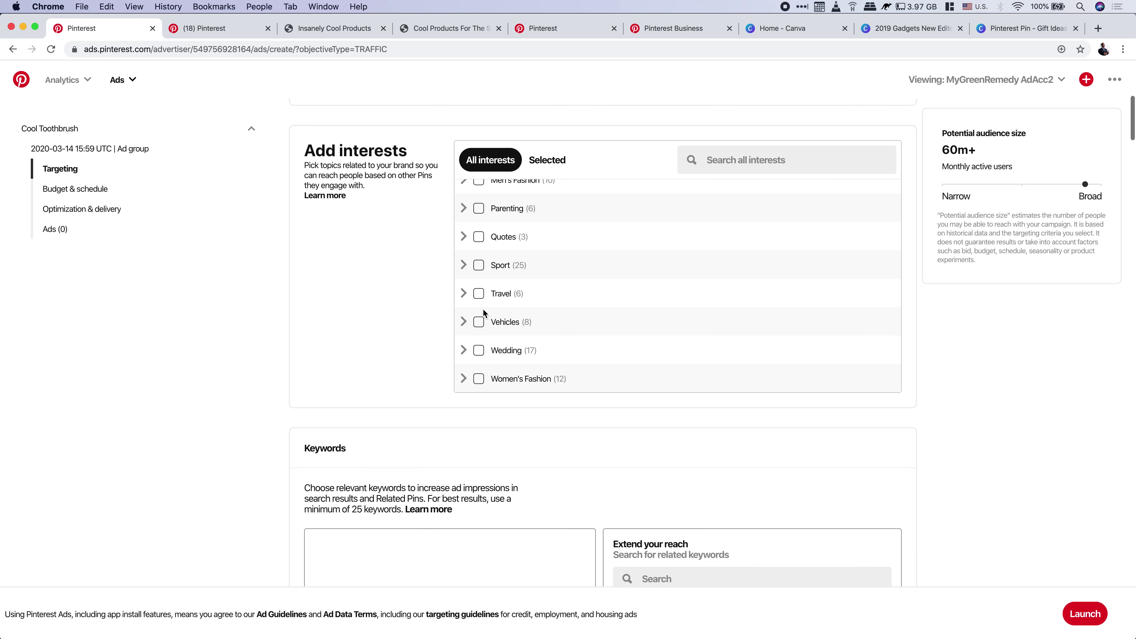
scroll(481, 314, up, 10)
scroll(375, 327, up, 6)
scroll(374, 329, up, 3)
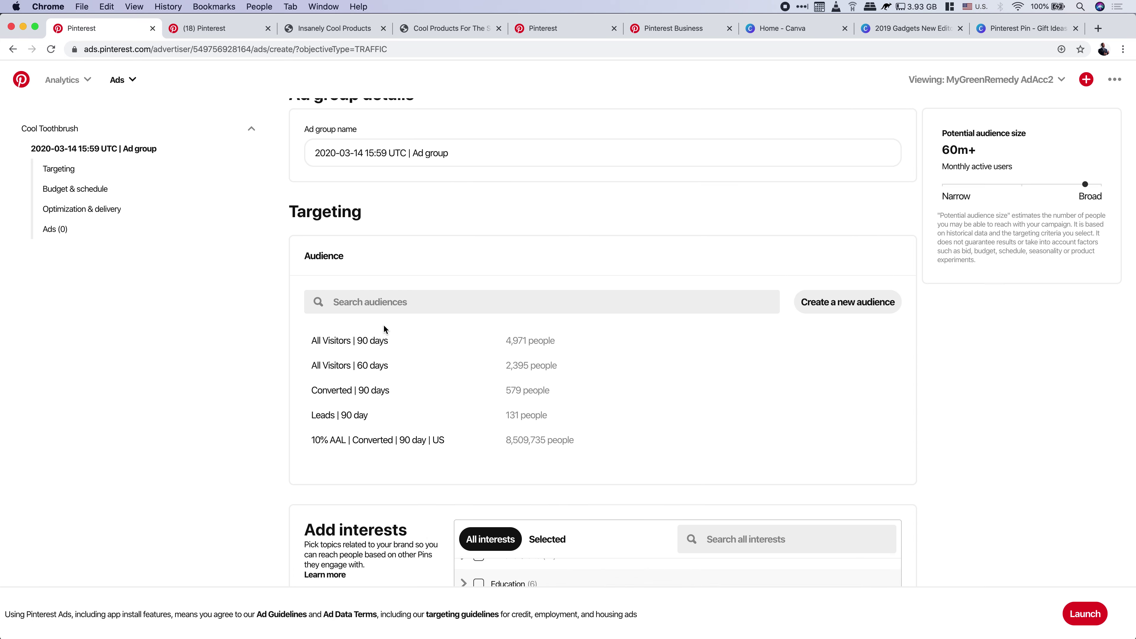
scroll(385, 329, up, 2)
scroll(370, 451, down, 3)
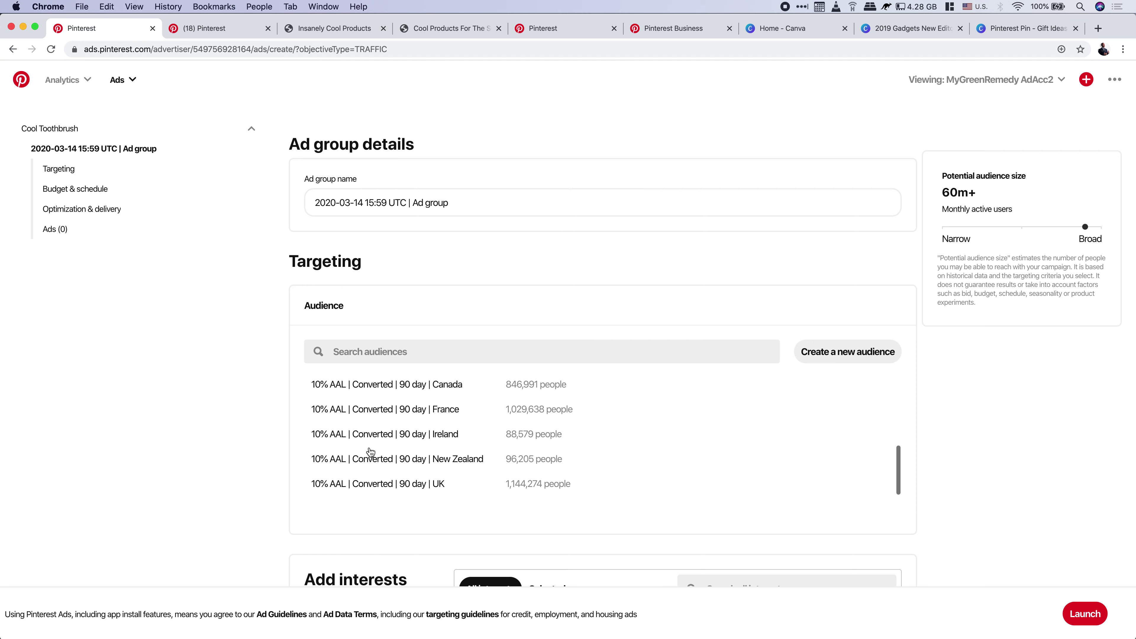
scroll(235, 408, down, 4)
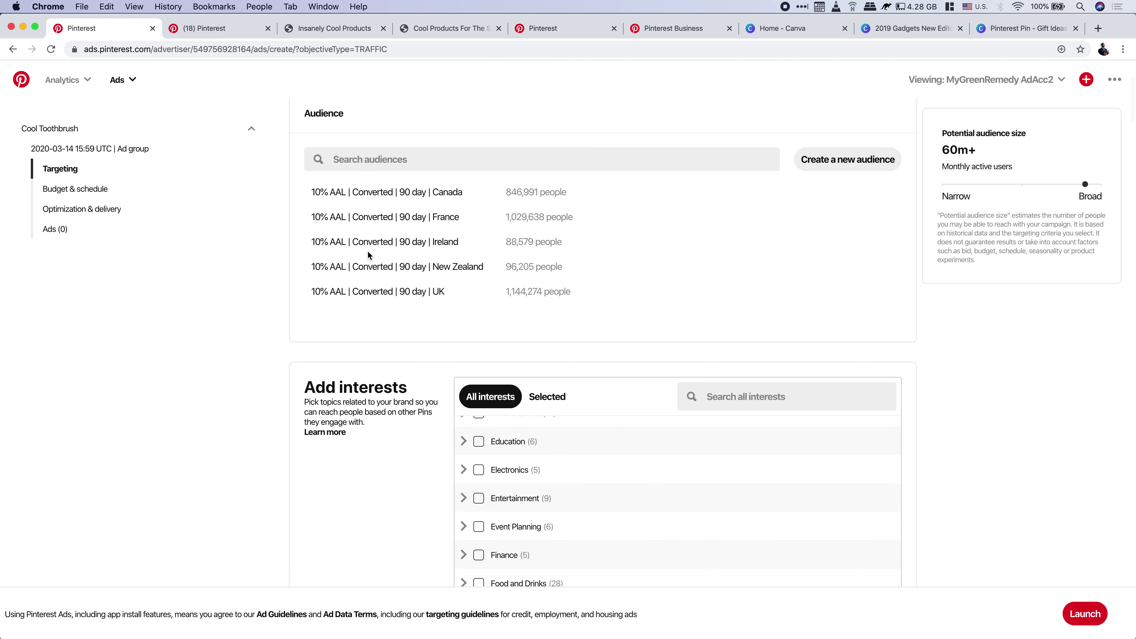
scroll(407, 228, up, 1)
scroll(389, 228, up, 1)
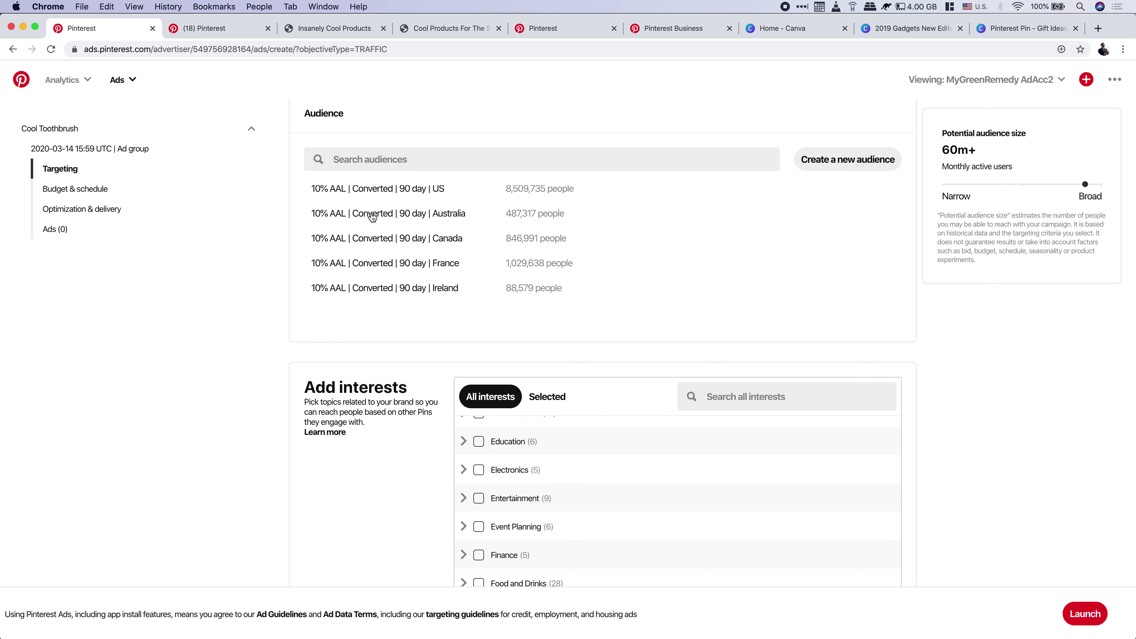
scroll(369, 218, up, 2)
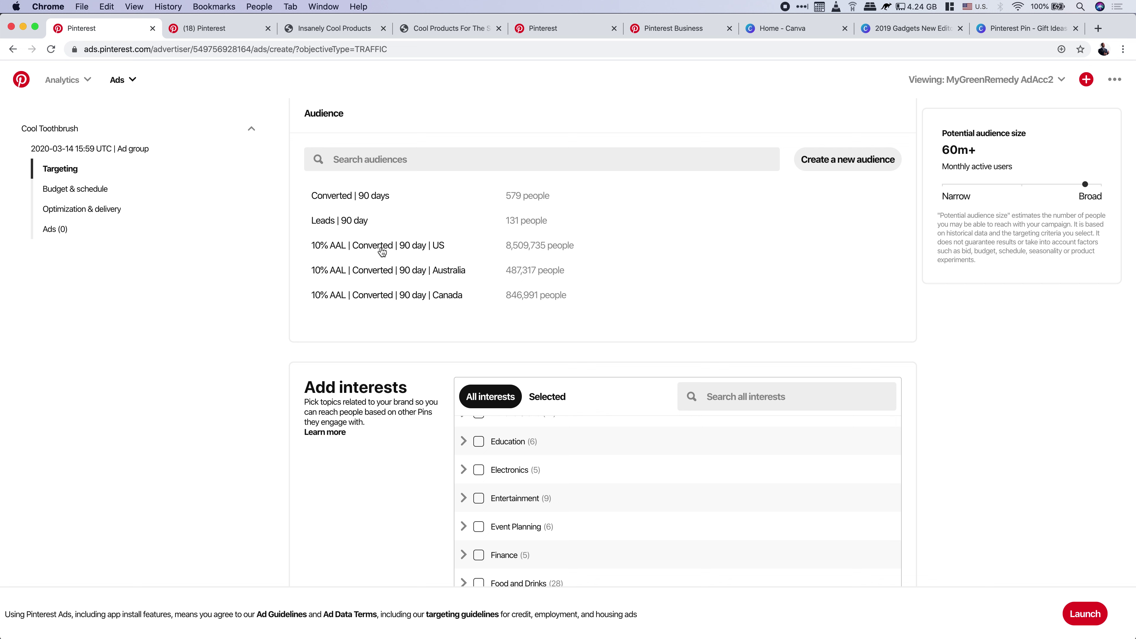
scroll(410, 245, up, 2)
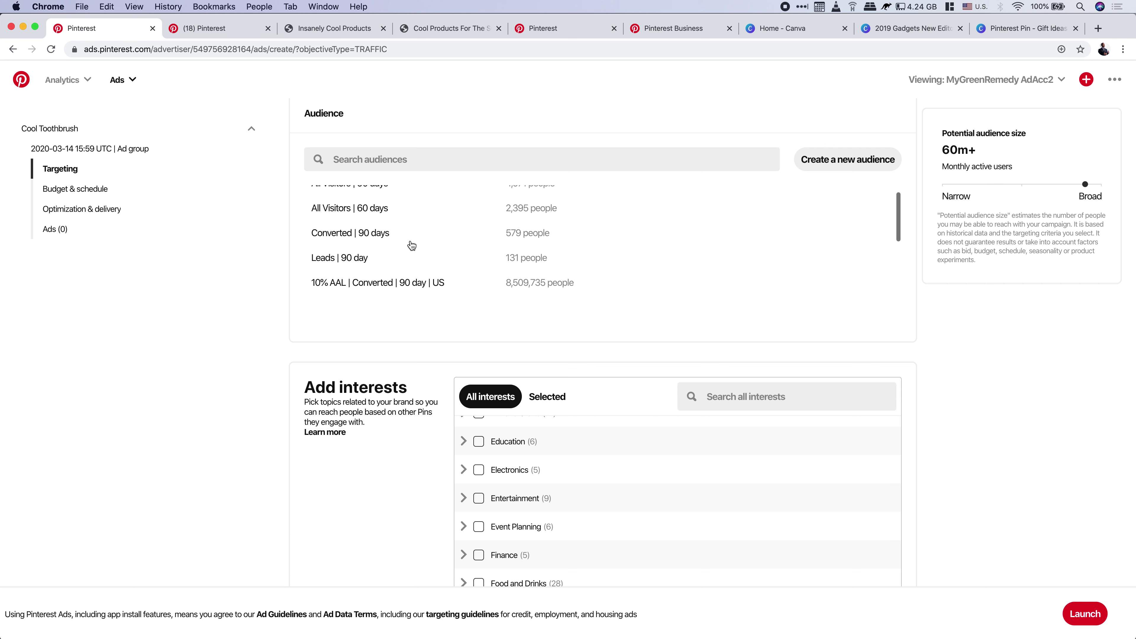
scroll(411, 245, down, 5)
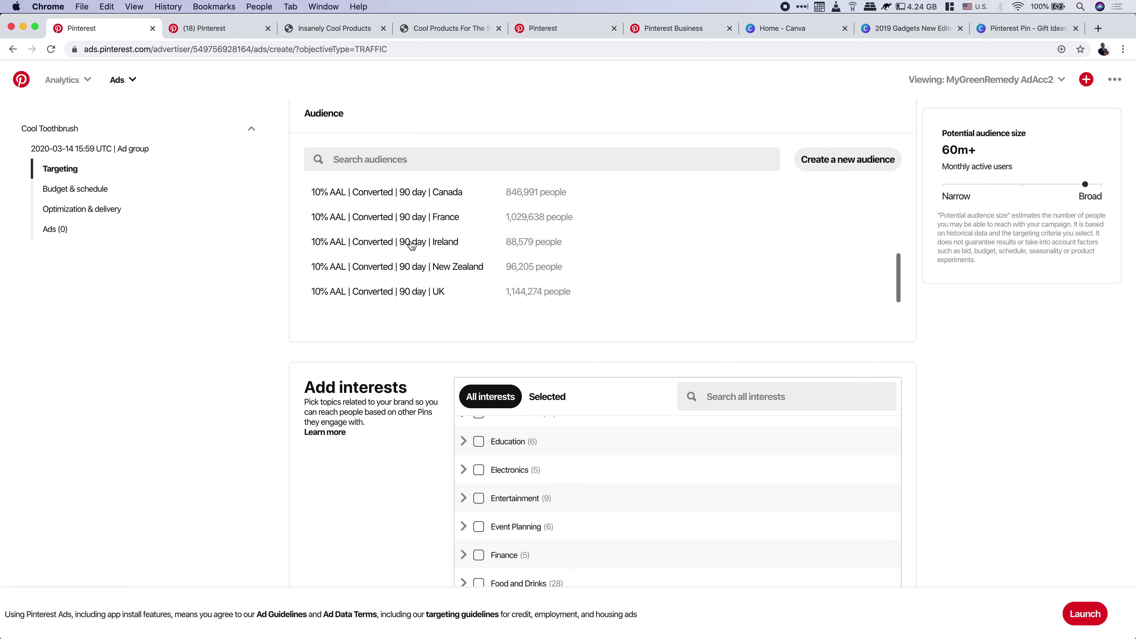
scroll(288, 311, down, 3)
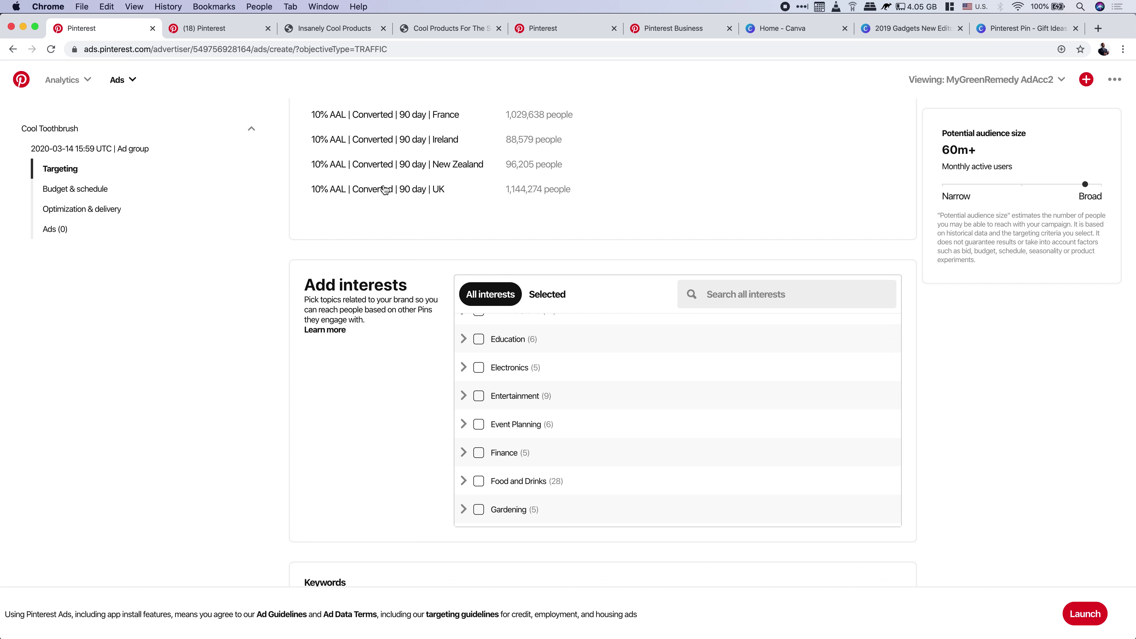
scroll(274, 257, down, 3)
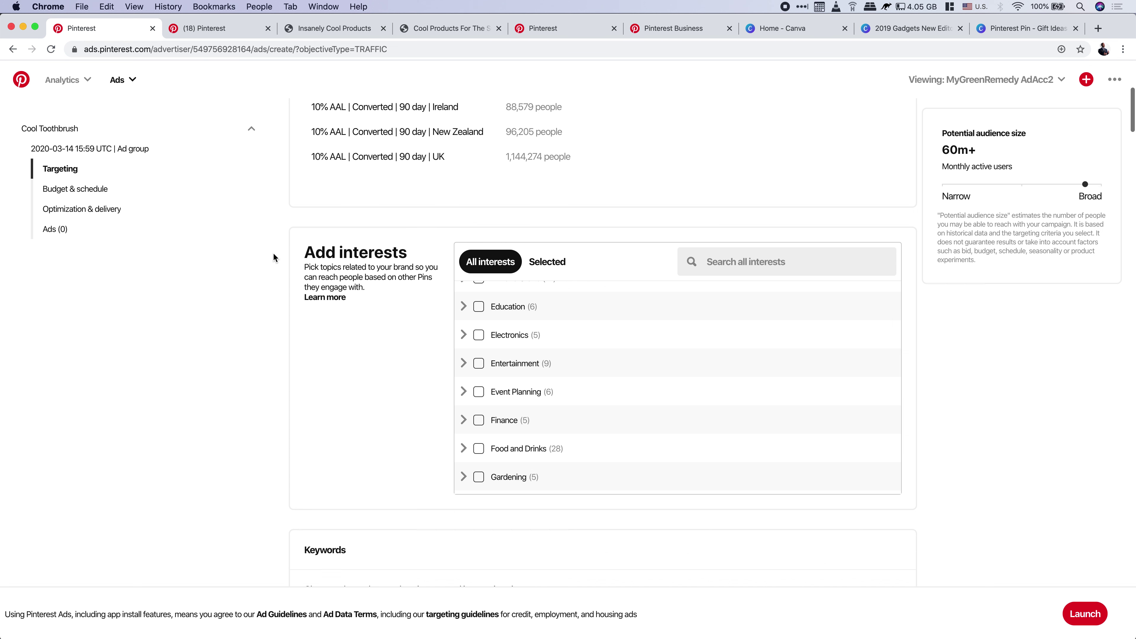
scroll(274, 258, up, 5)
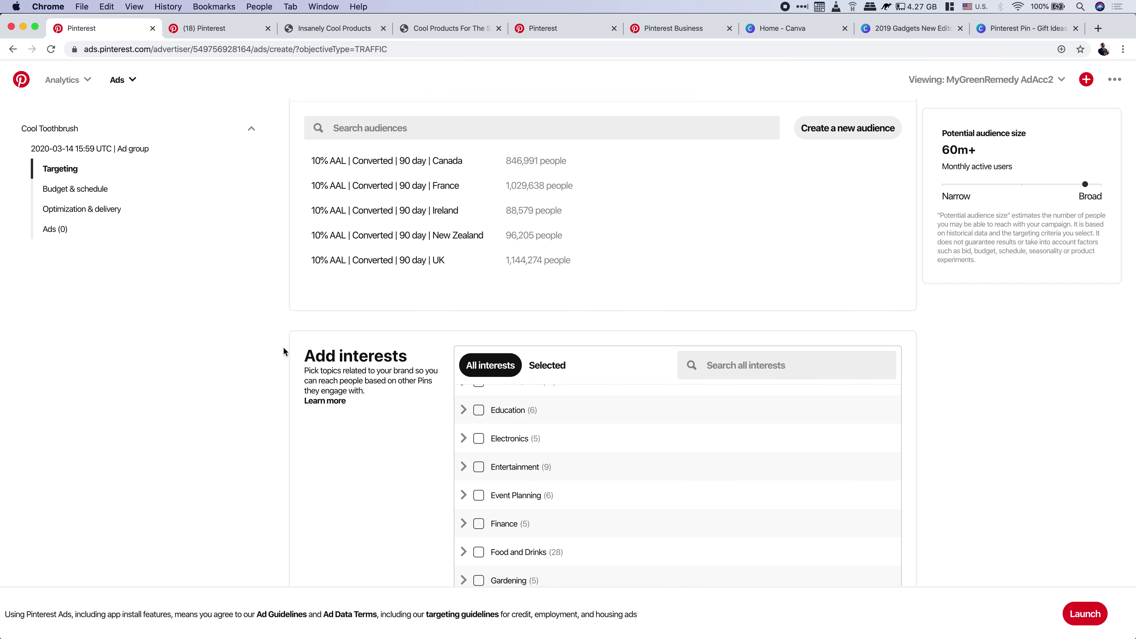
- Look through the full list of interest categories available for the ad group's targeting
scroll(283, 351, down, 1)
scroll(283, 351, down, 2)
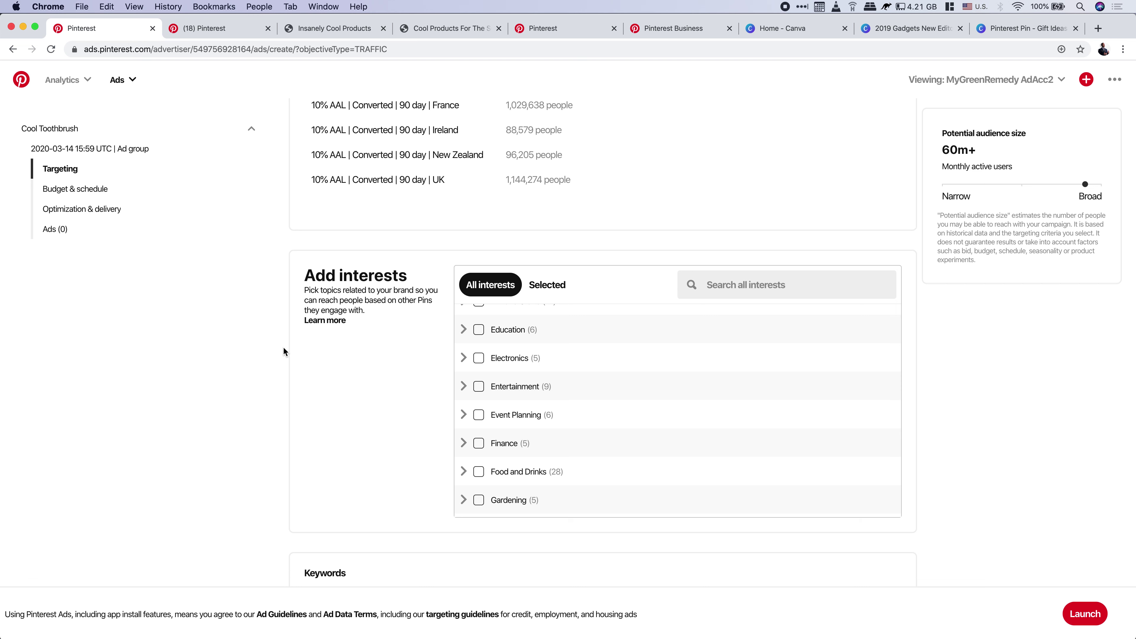
scroll(283, 351, down, 1)
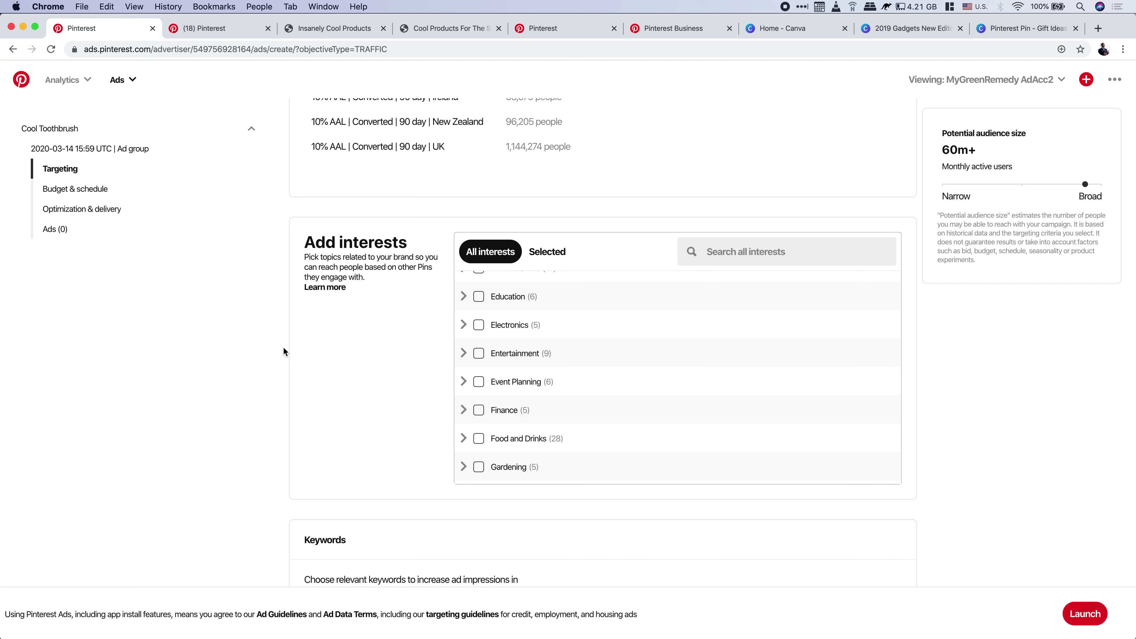
scroll(367, 351, down, 2)
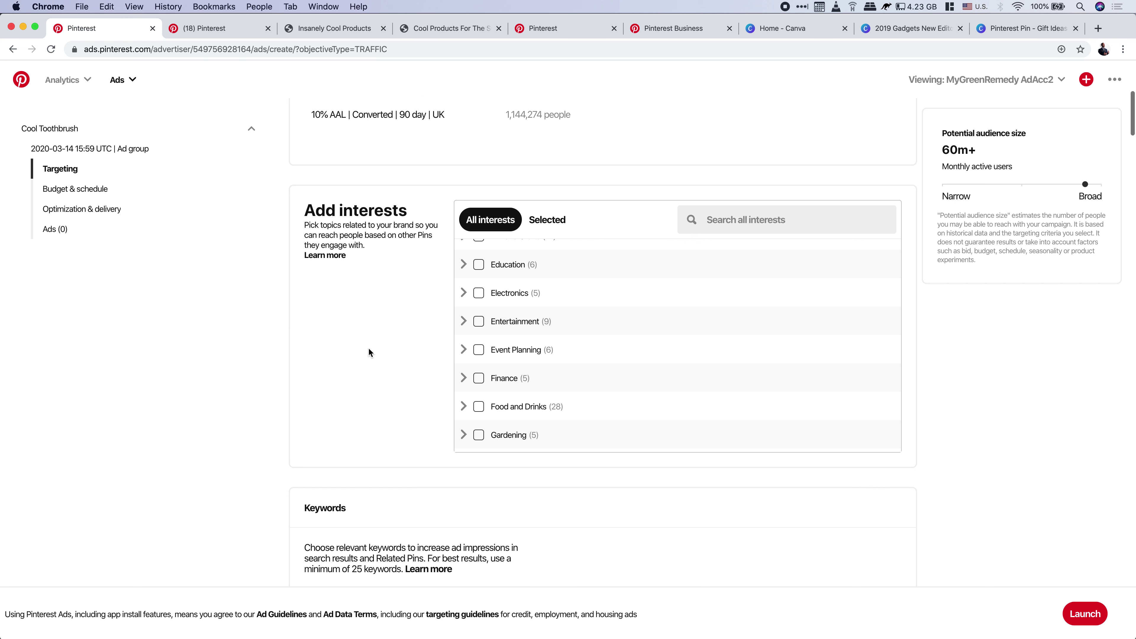
scroll(603, 310, down, 3)
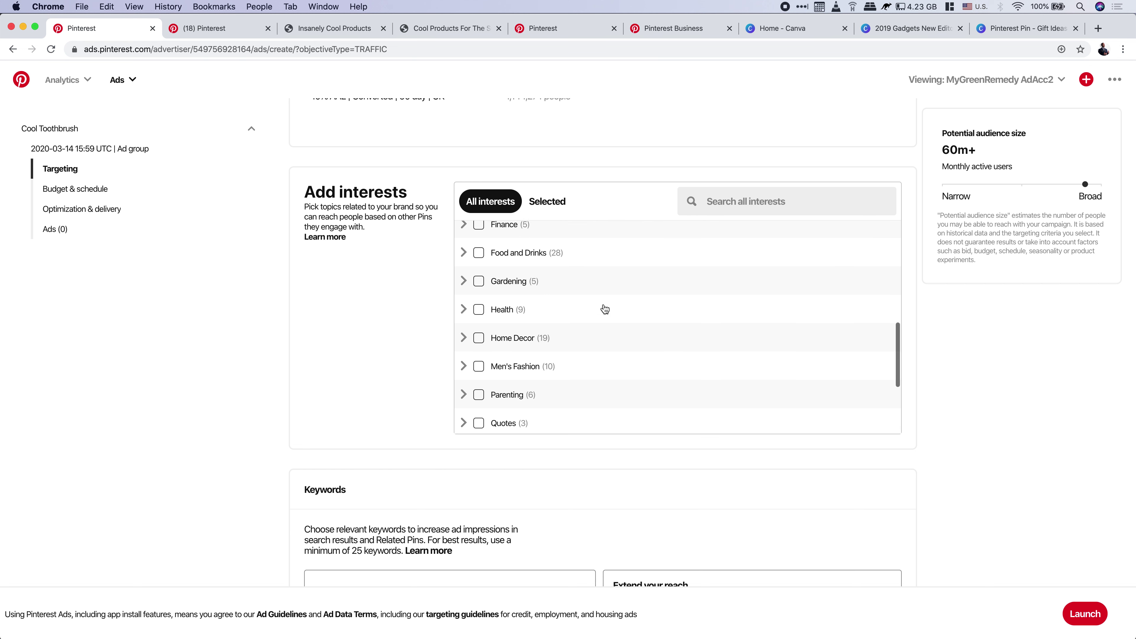
scroll(307, 383, down, 5)
scroll(507, 448, down, 2)
scroll(507, 340, up, 2)
scroll(498, 337, down, 4)
scroll(498, 337, up, 6)
scroll(498, 337, up, 3)
scroll(478, 227, up, 3)
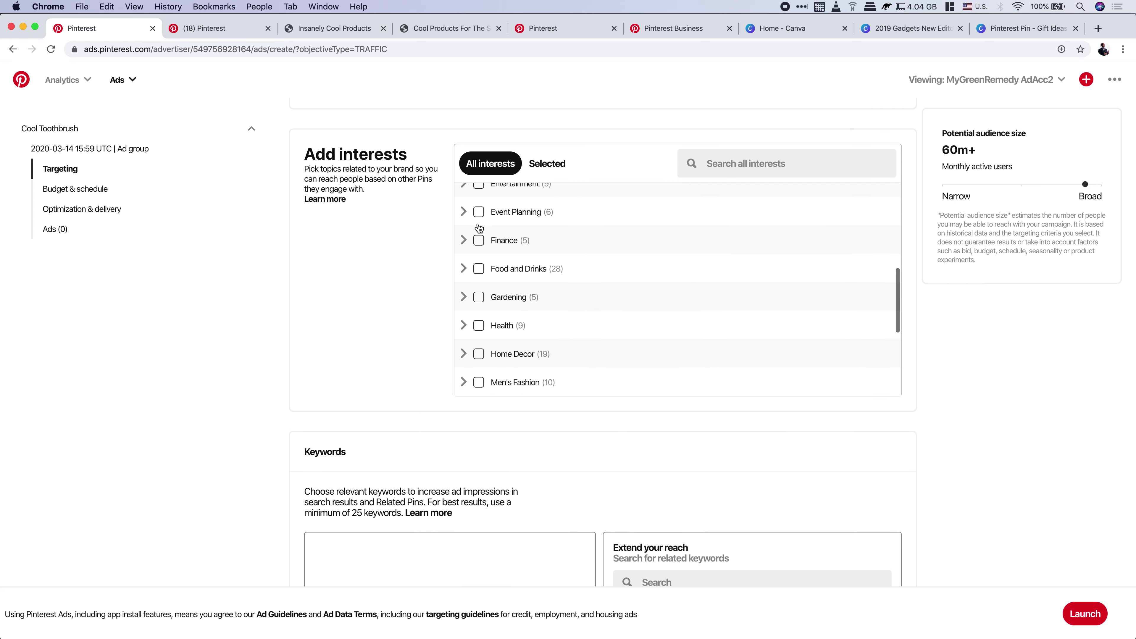
scroll(478, 227, up, 6)
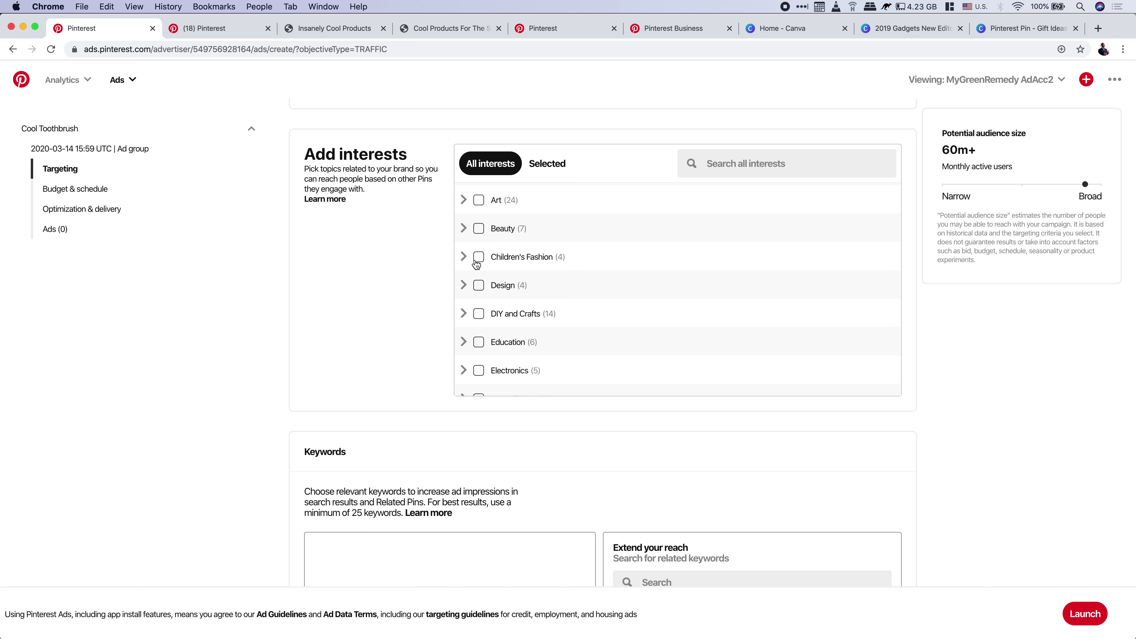
- Try the Children's Fashion interest, view its subcategories and clear the selection again
click(479, 257)
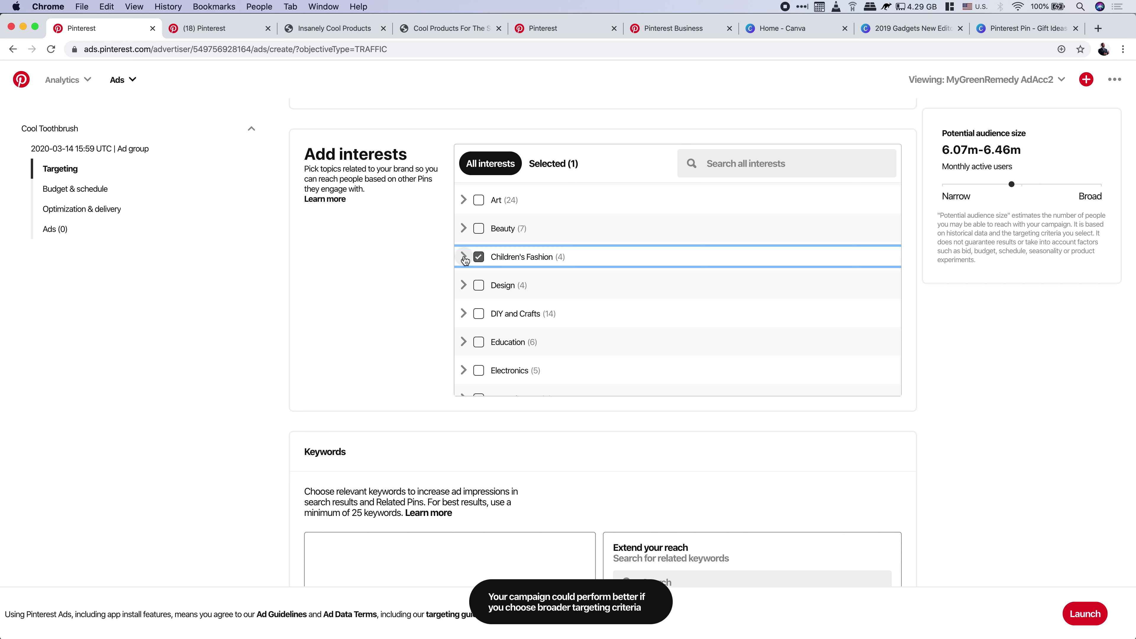
click(464, 257)
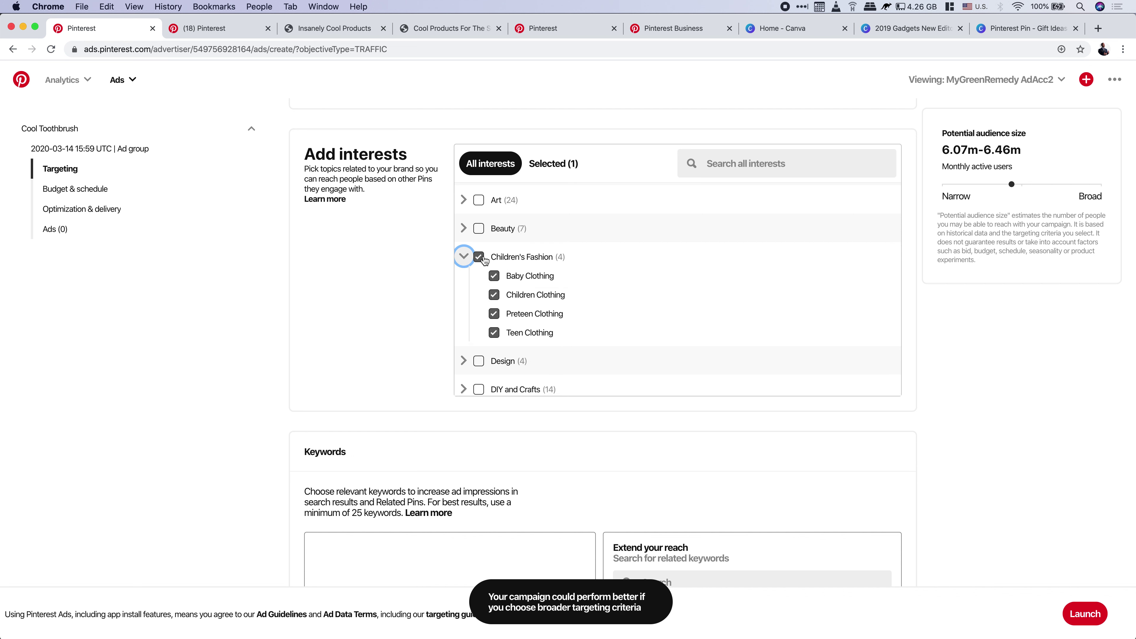
click(479, 258)
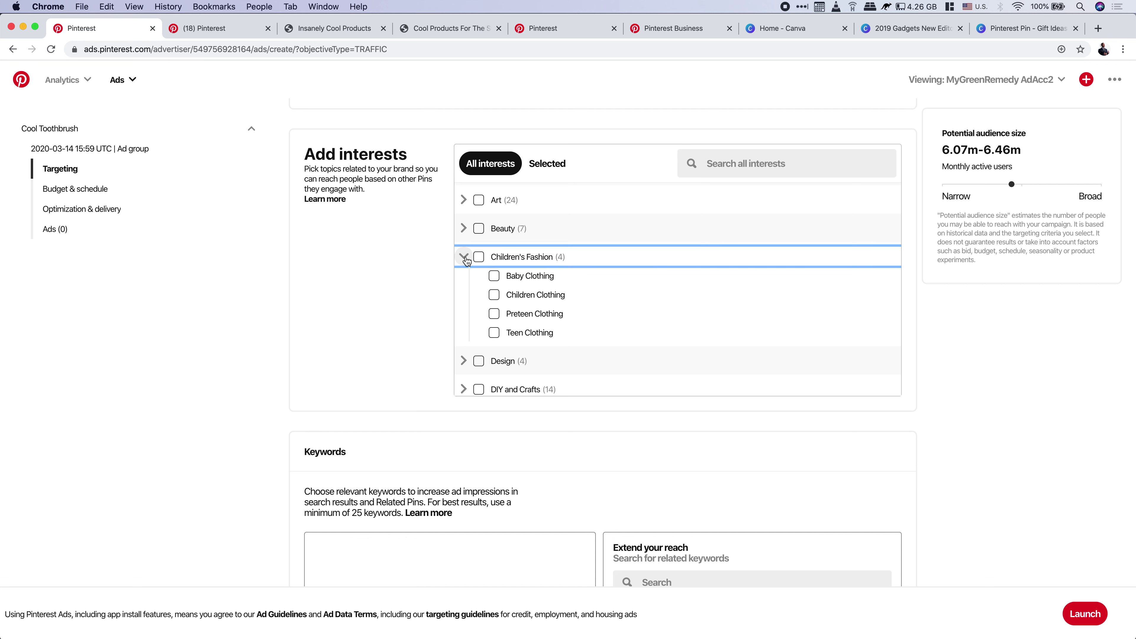
click(464, 258)
- Examine the subcategories inside the DIY and Crafts interest, including Woodworking
scroll(466, 261, down, 3)
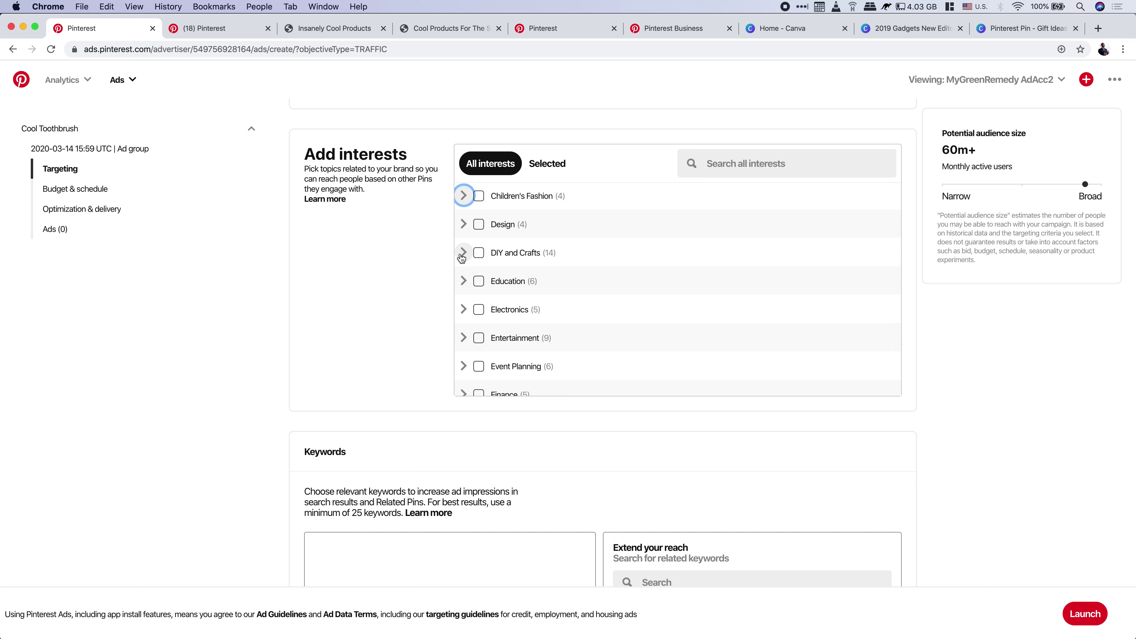
click(463, 256)
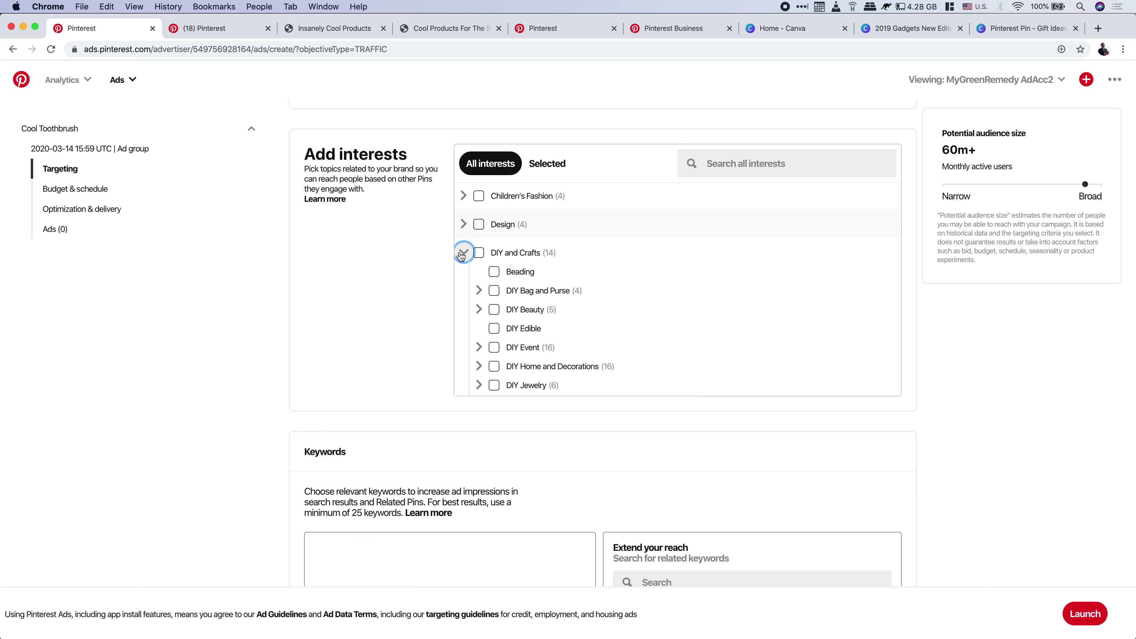
scroll(579, 293, down, 2)
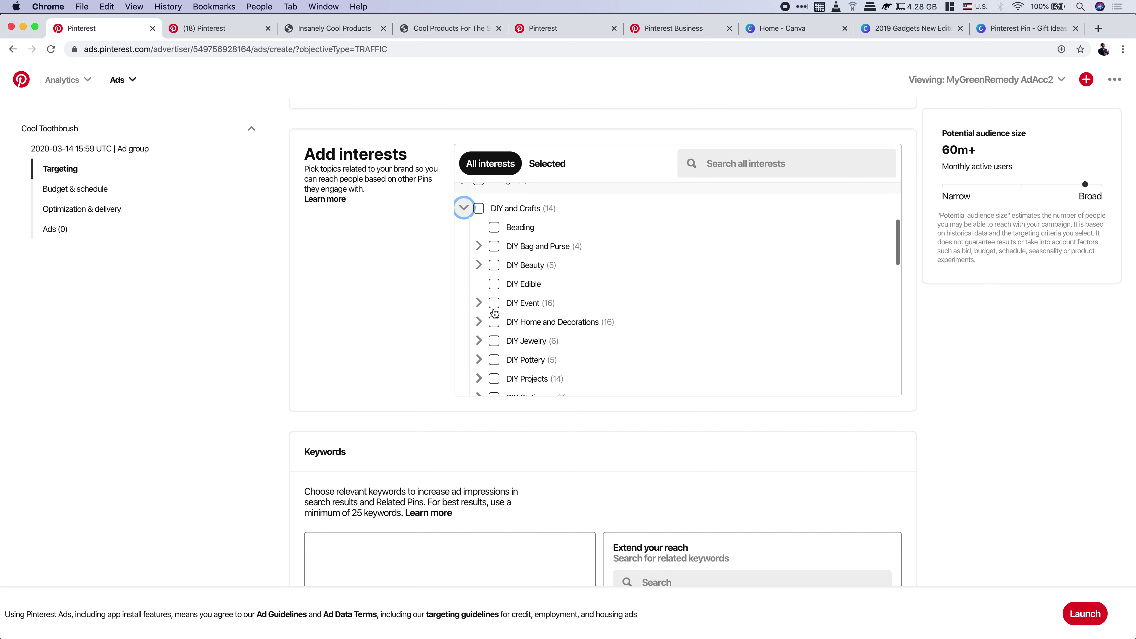
scroll(551, 275, down, 2)
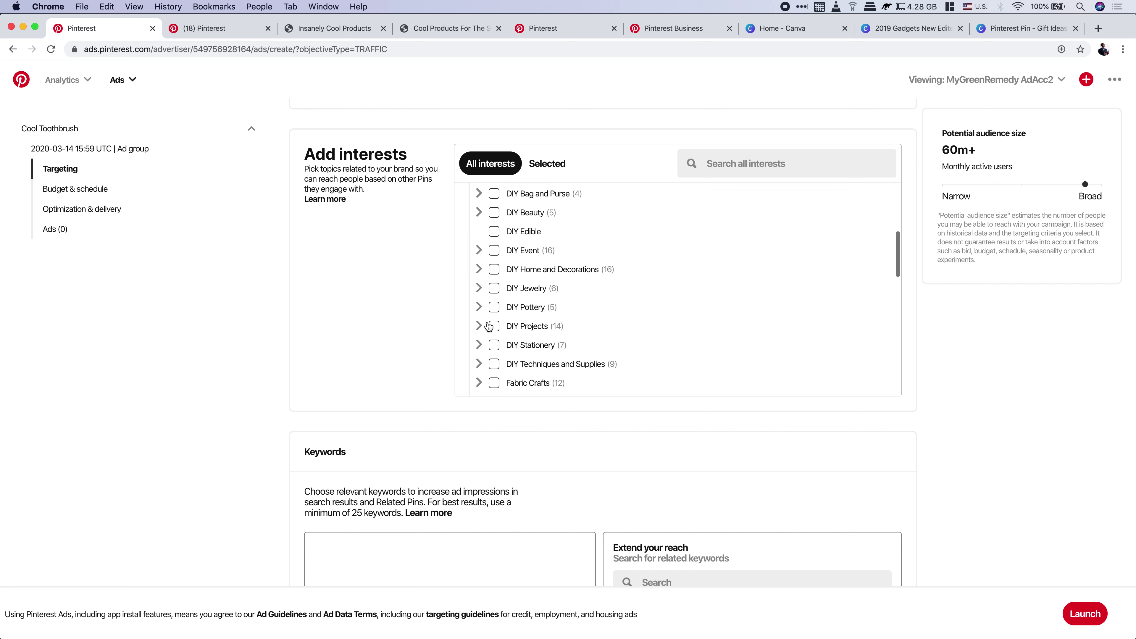
scroll(499, 353, down, 2)
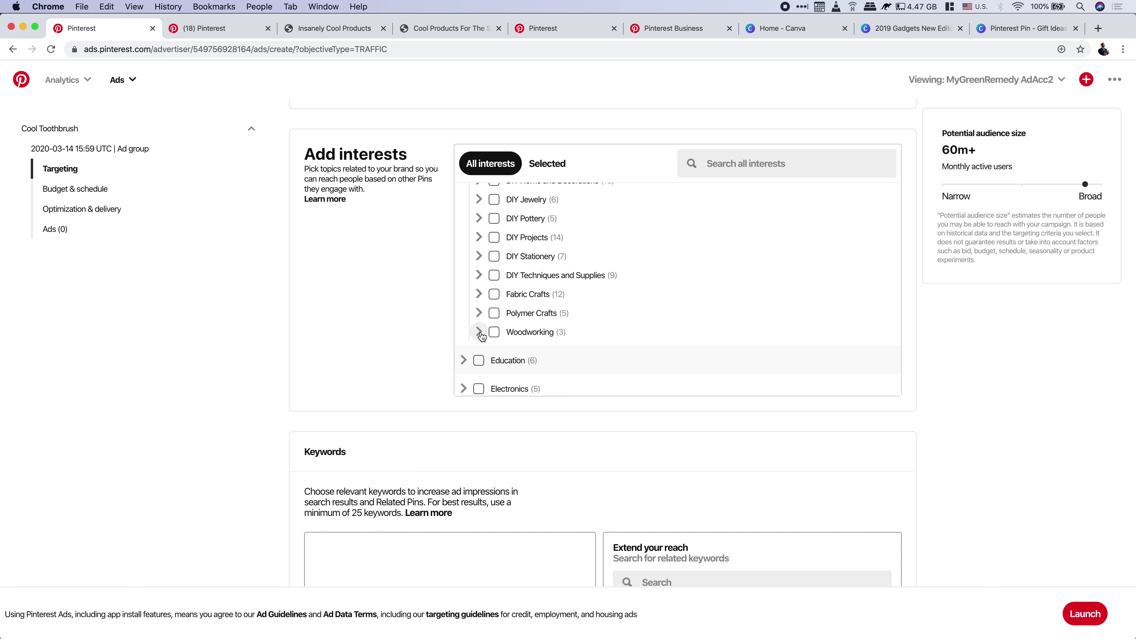
click(479, 334)
click(479, 332)
scroll(477, 332, down, 3)
scroll(377, 323, down, 3)
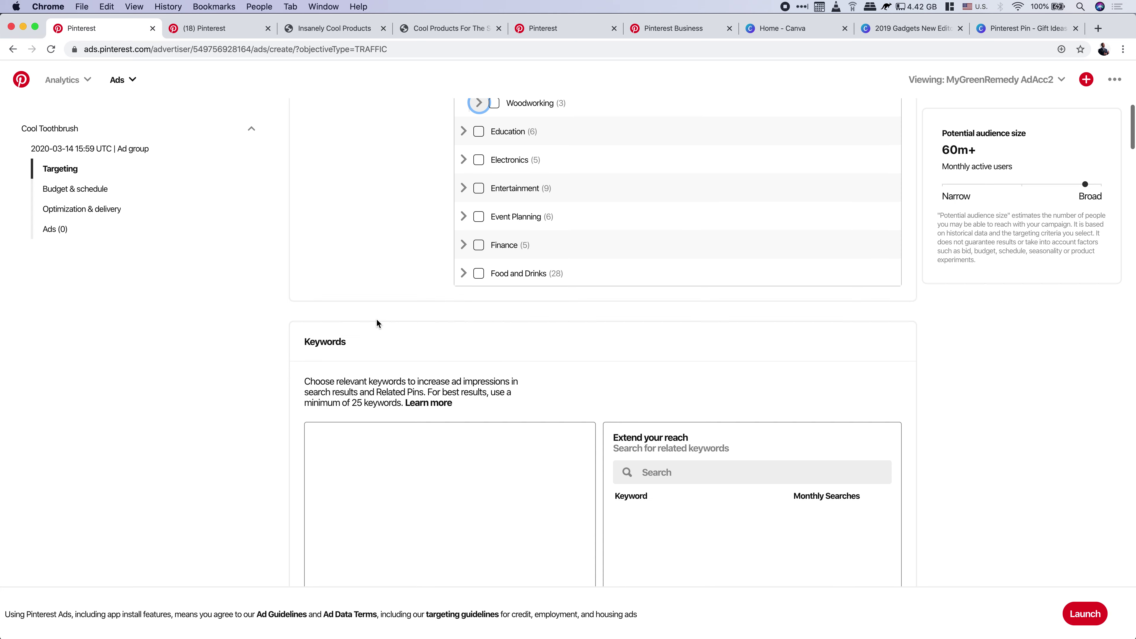
- Add the Event Planning and Finance interests, with all their subcategories, to the ad group's targeting
scroll(377, 323, up, 4)
scroll(532, 330, down, 2)
click(464, 341)
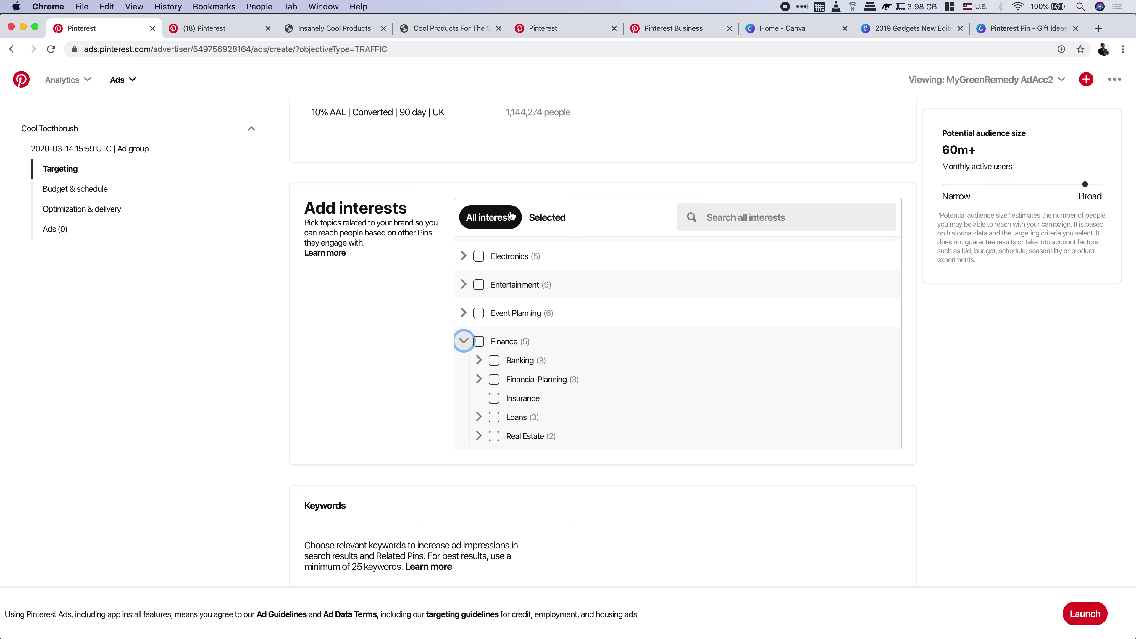
click(479, 313)
click(479, 341)
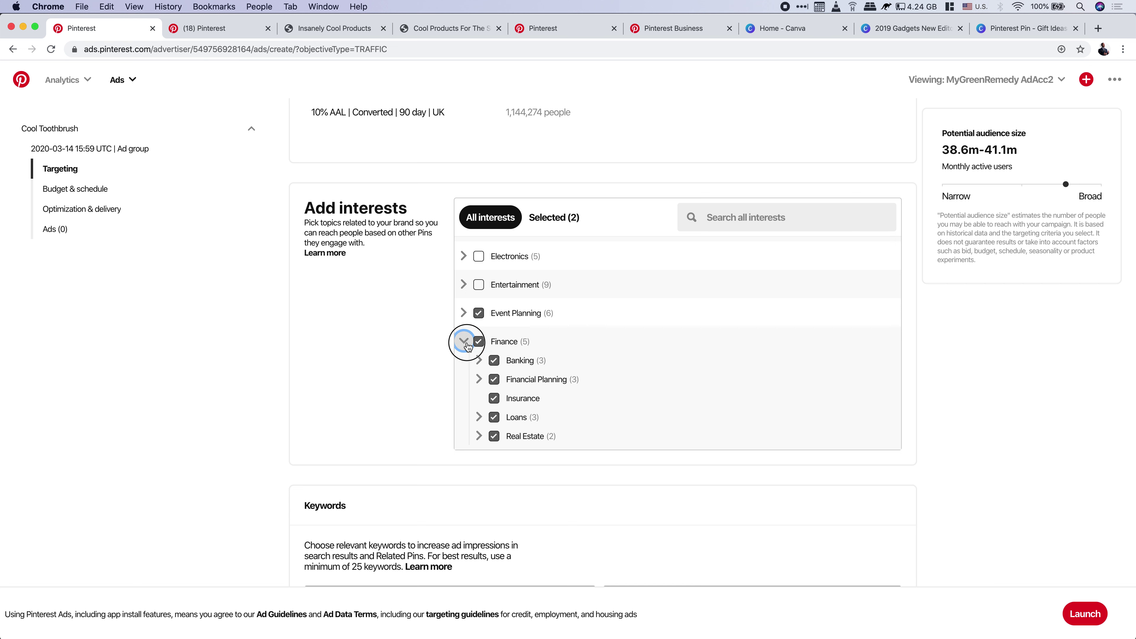
click(464, 341)
- Enter the keyword products three times: plain for broad match, in quotation marks for phrase match, and in square brackets for exact match
scroll(469, 337, down, 10)
scroll(410, 376, down, 3)
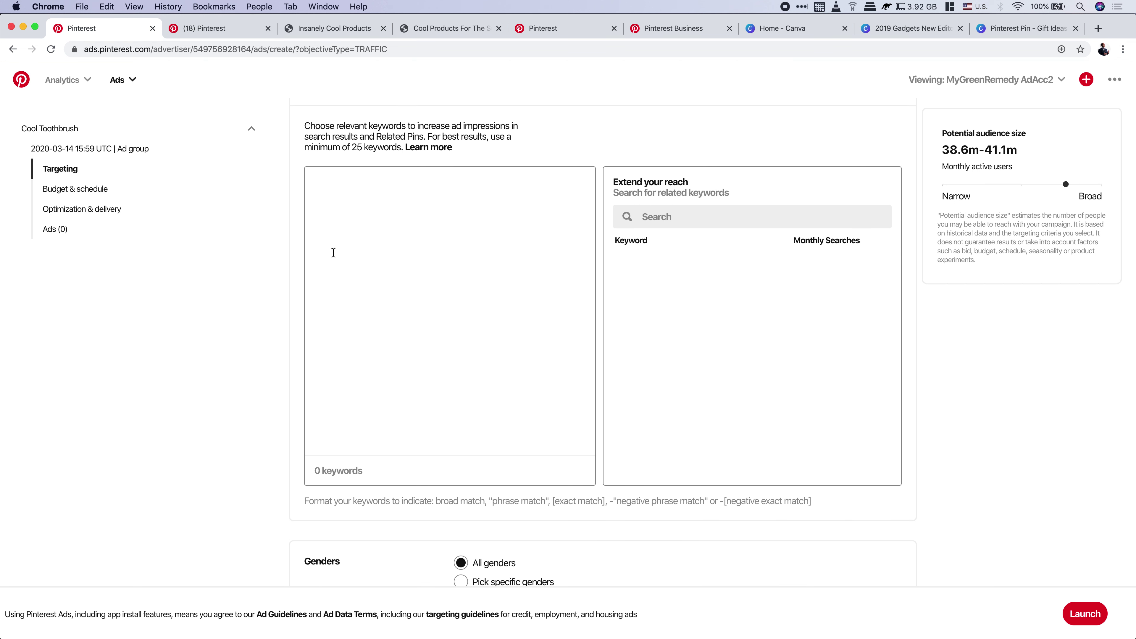
scroll(438, 293, down, 2)
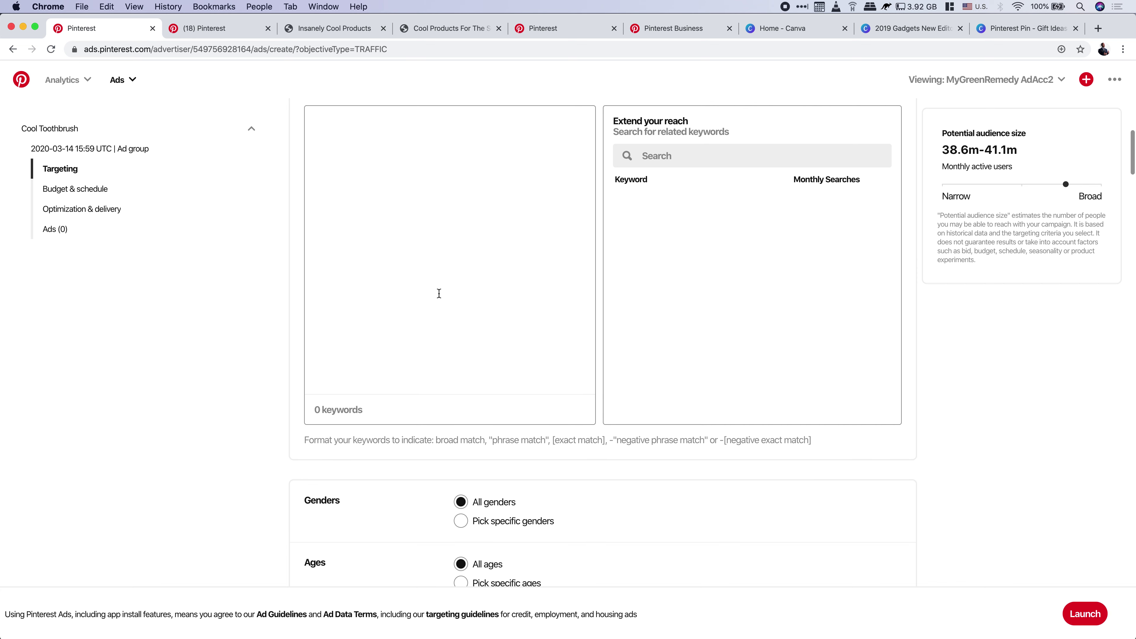
drag(305, 441, 812, 440)
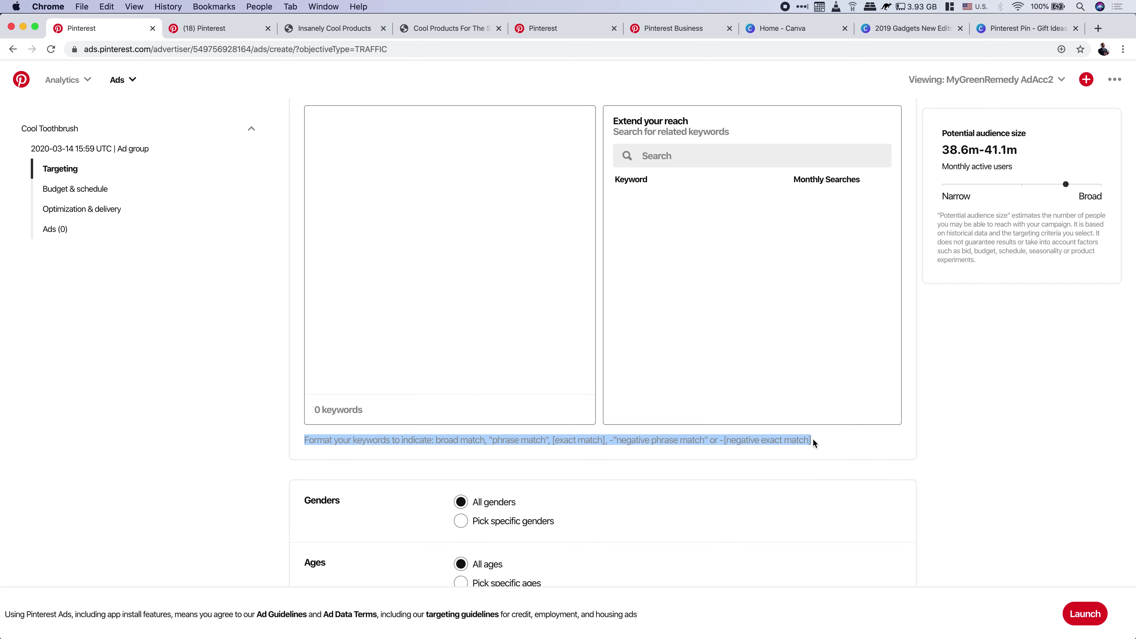
scroll(557, 319, up, 2)
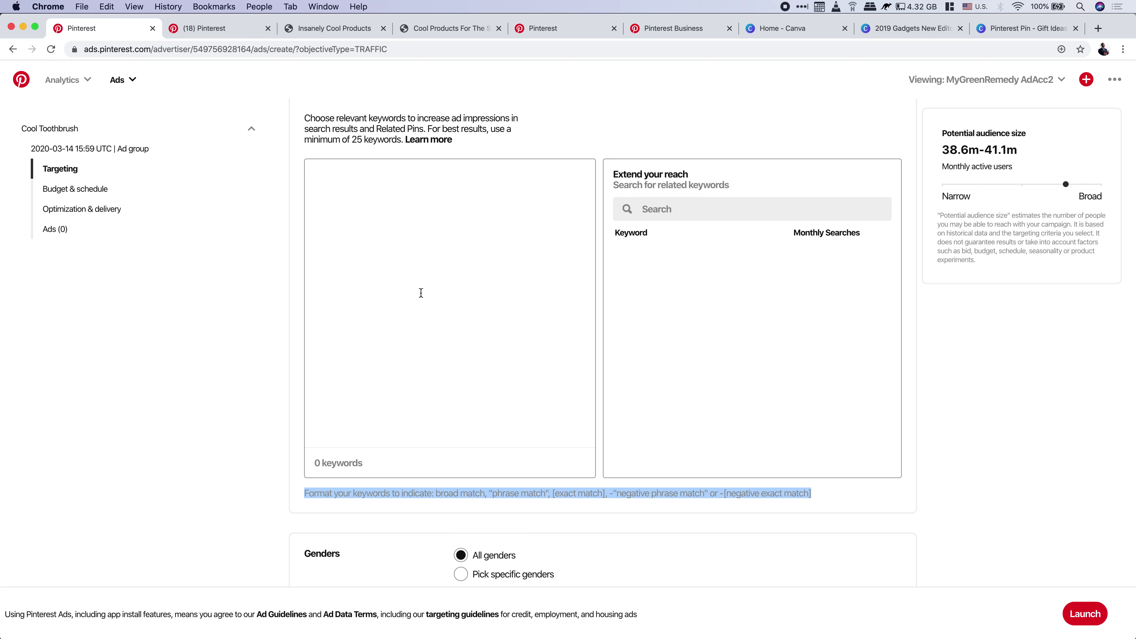
click(411, 308)
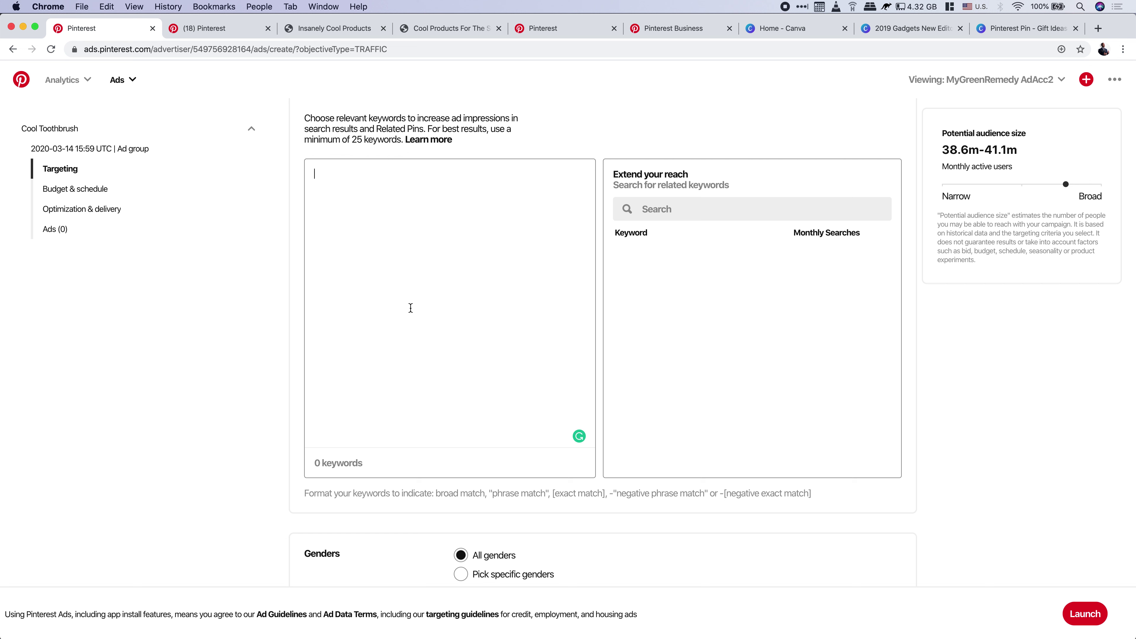
text(products "products)
key(Return)
text([]producr)
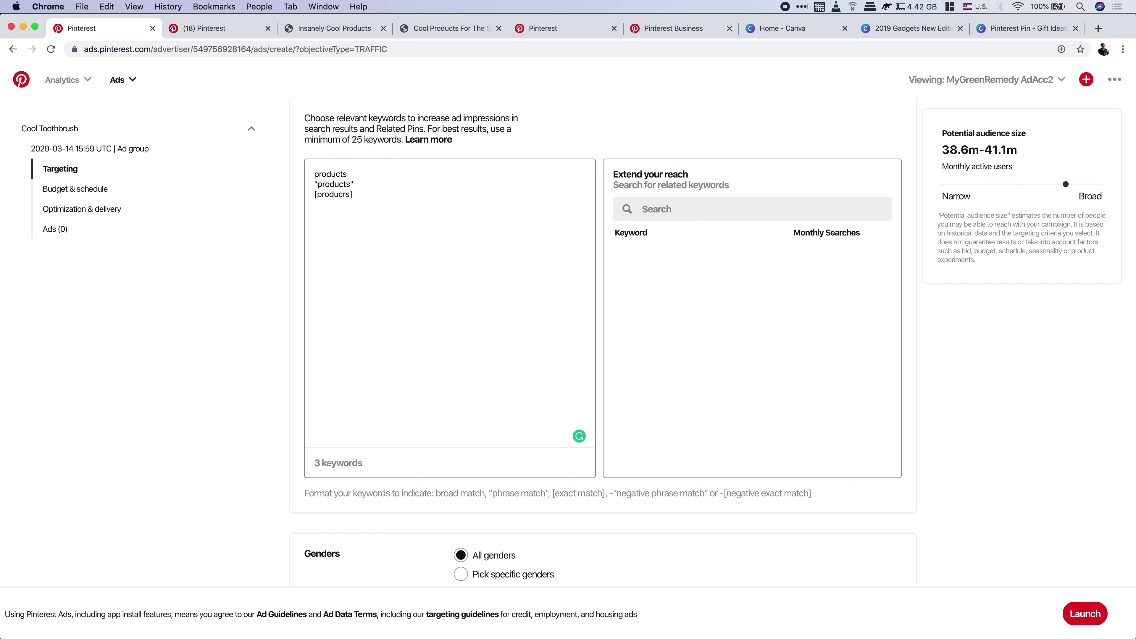
key(BackSpace)
key(BackSpace)
- Extend the phrase-match keyword to "products for man"
double_click(331, 174)
click(364, 174)
text(man)
click(390, 181)
drag(317, 183, 380, 183)
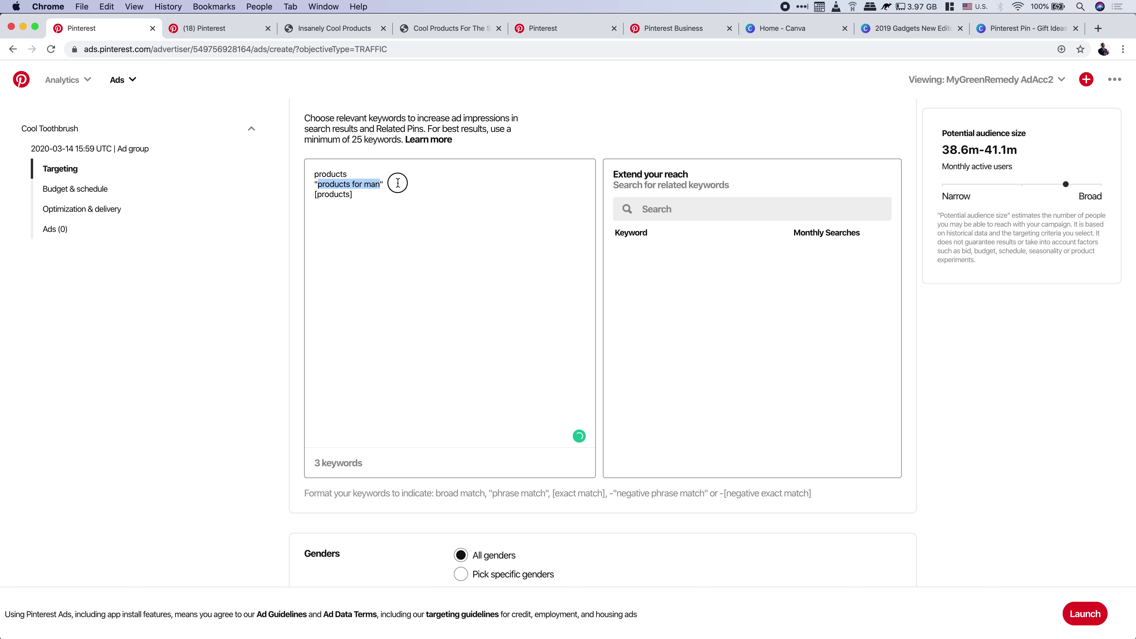
click(398, 183)
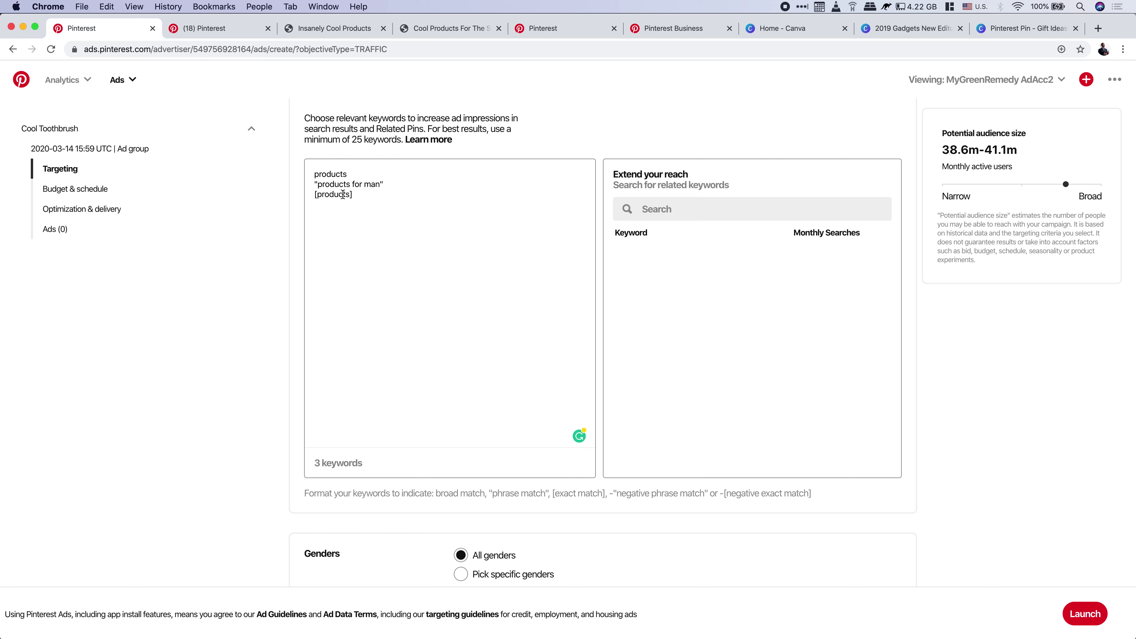
- Extend the exact-match keyword in square brackets to read products now go buy buy buy
text(now go buy buy buy)
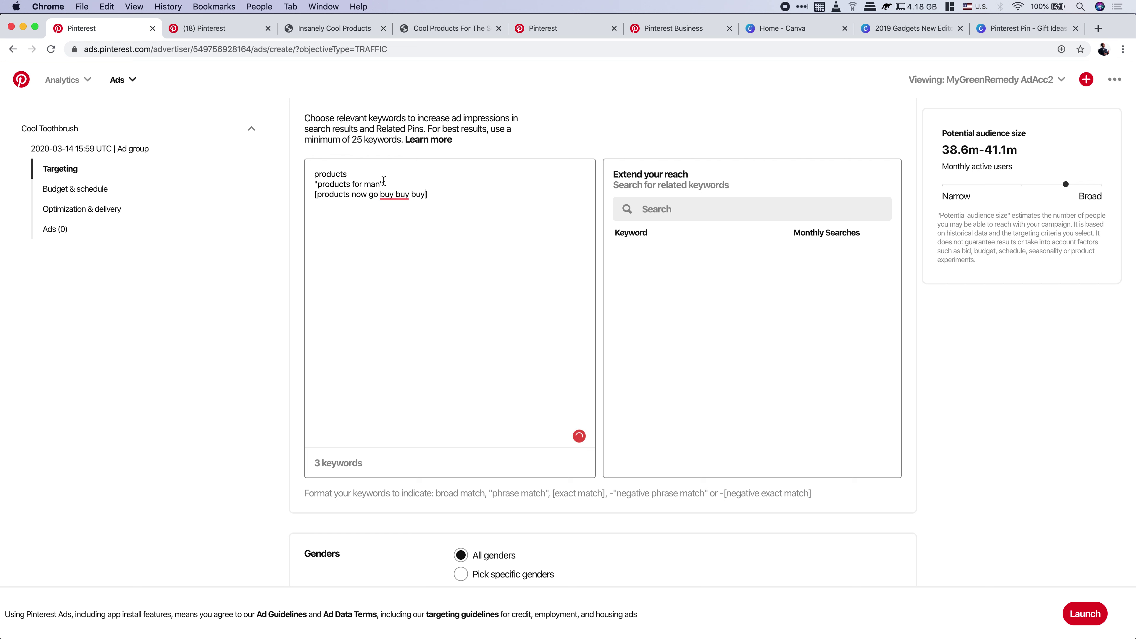
text(e)
text(e)
drag(318, 193, 438, 188)
click(441, 194)
- Look through the countries offered for specific location targeting and return the ad group to All U.S. locations
scroll(563, 414, down, 5)
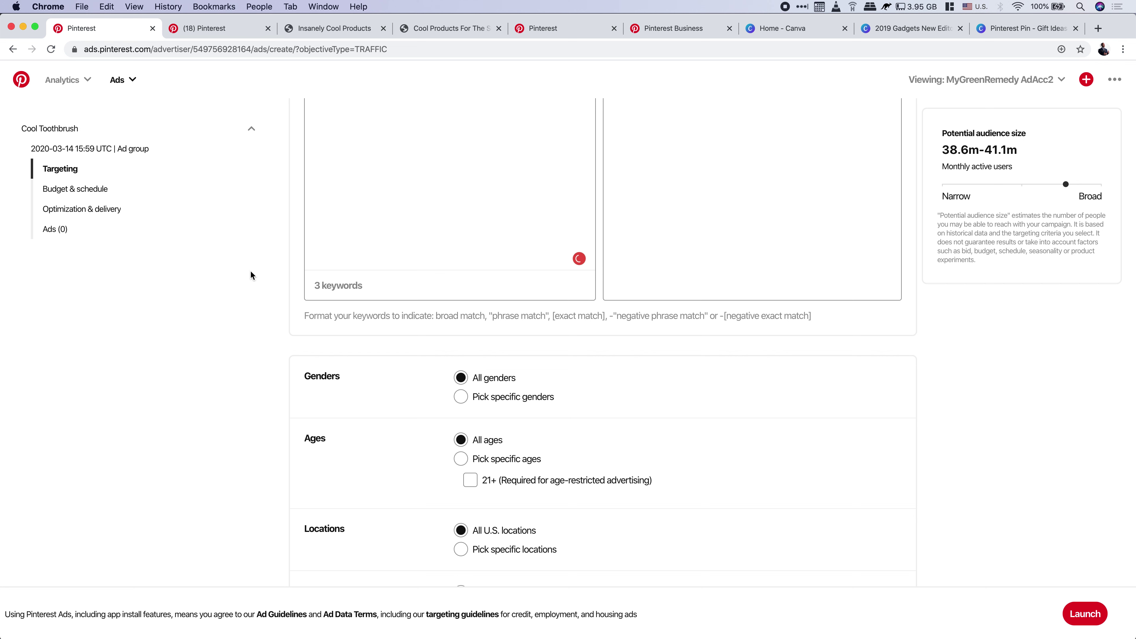
scroll(251, 271, down, 3)
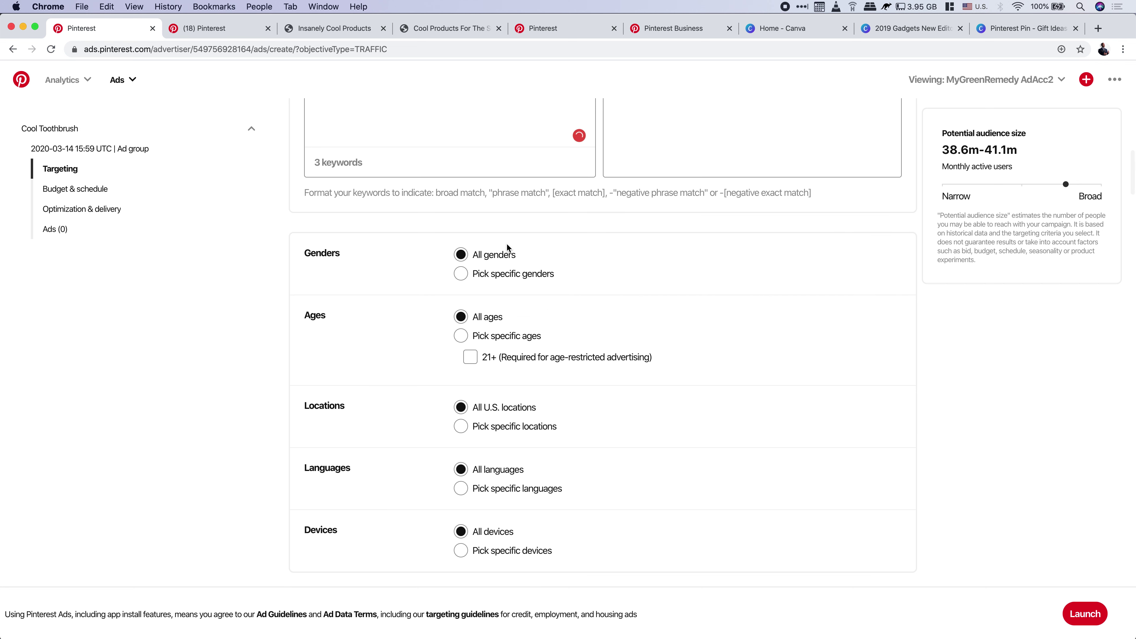
scroll(506, 243, down, 3)
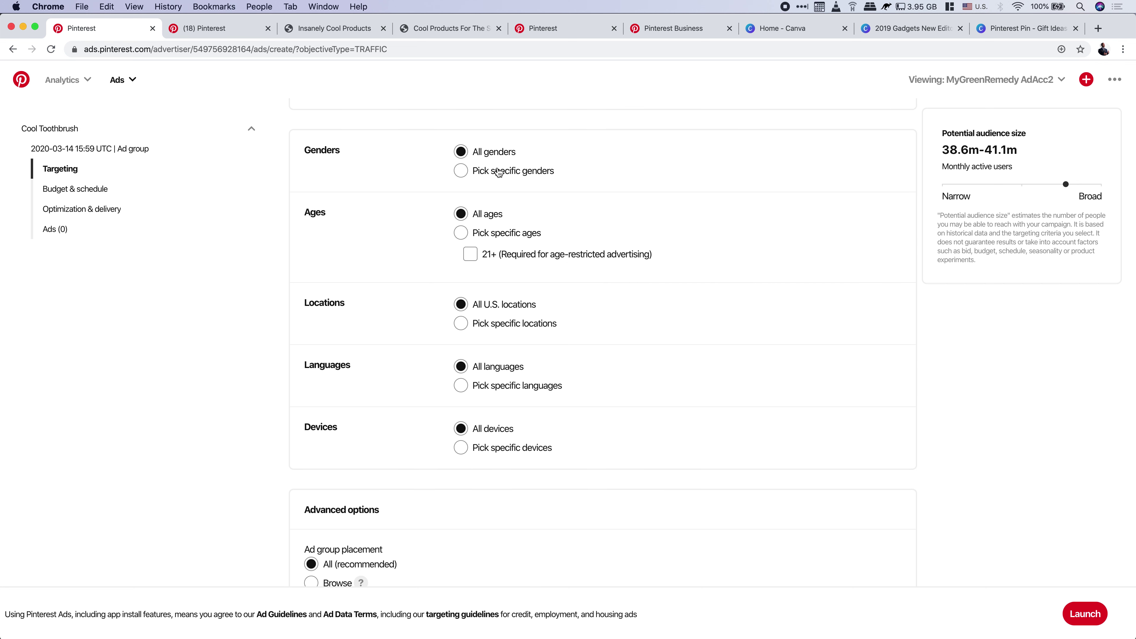
scroll(532, 238, down, 2)
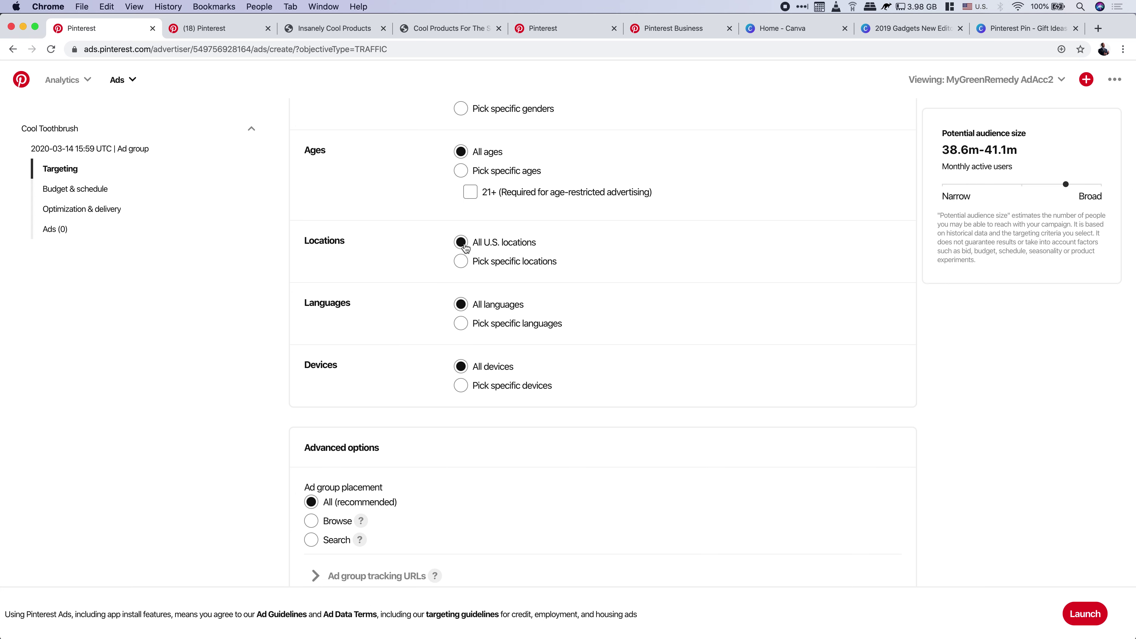
click(461, 263)
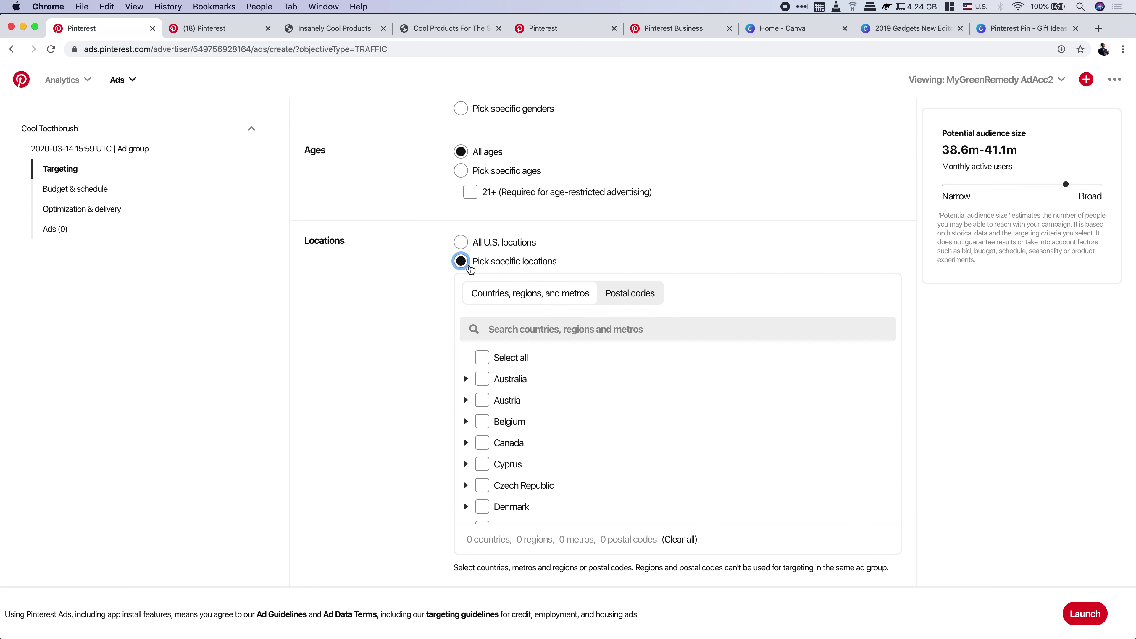
scroll(396, 426, down, 2)
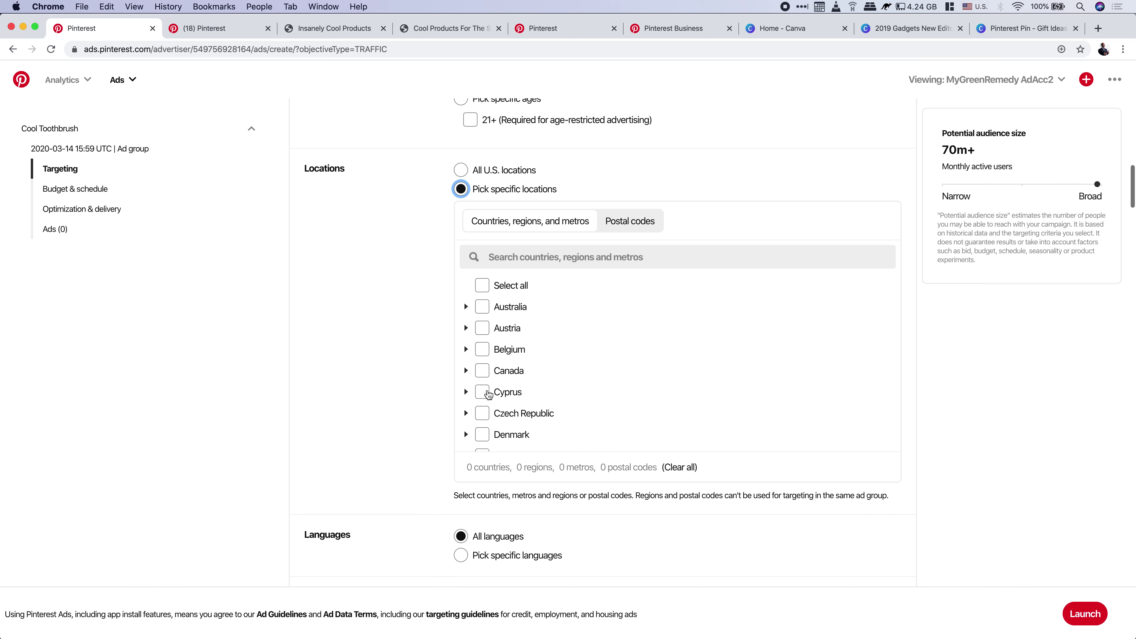
scroll(485, 390, down, 1)
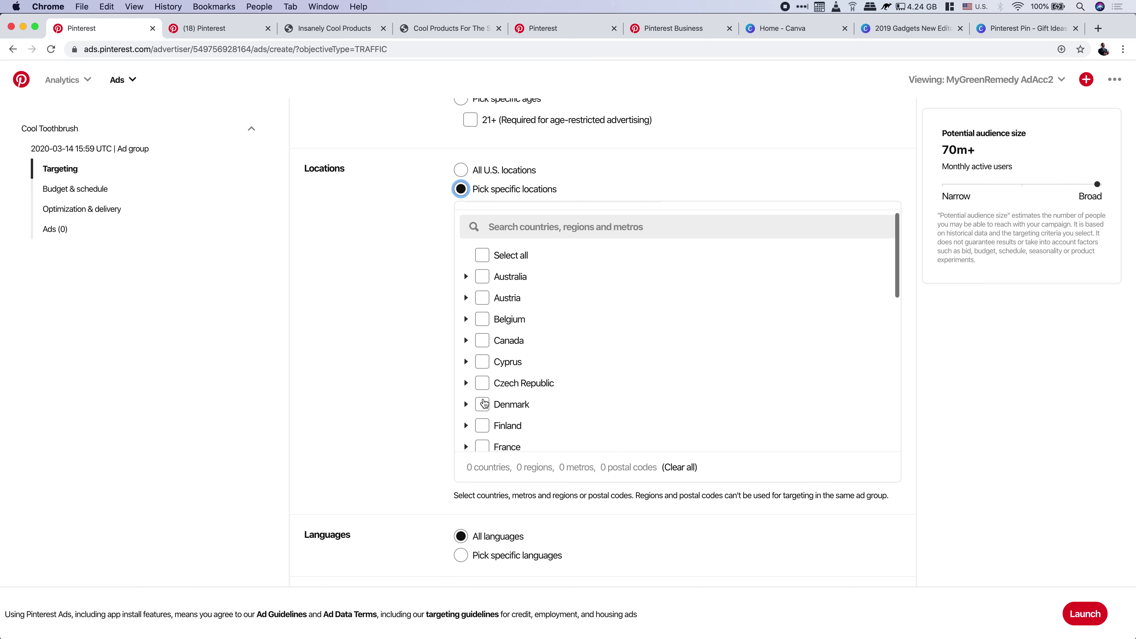
scroll(527, 388, down, 5)
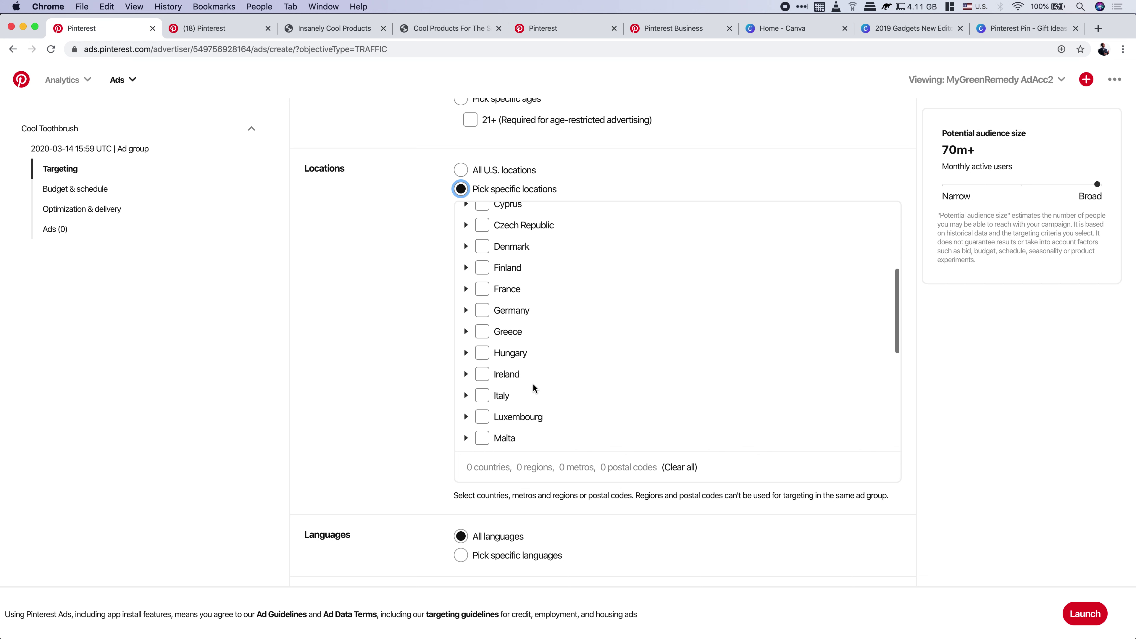
scroll(534, 388, down, 6)
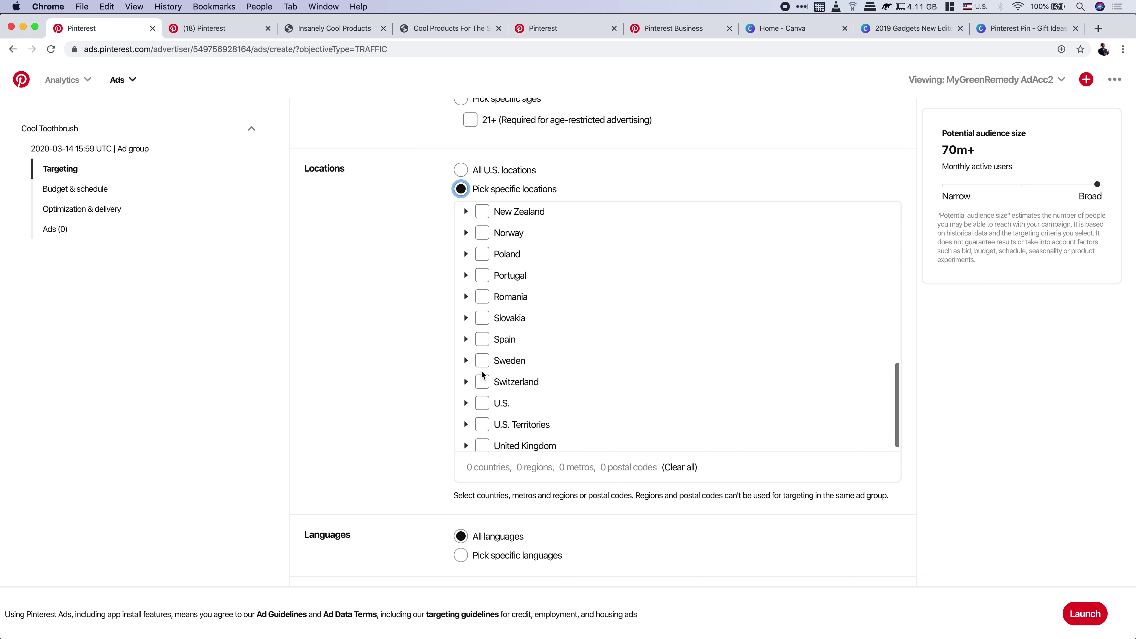
scroll(485, 358, up, 6)
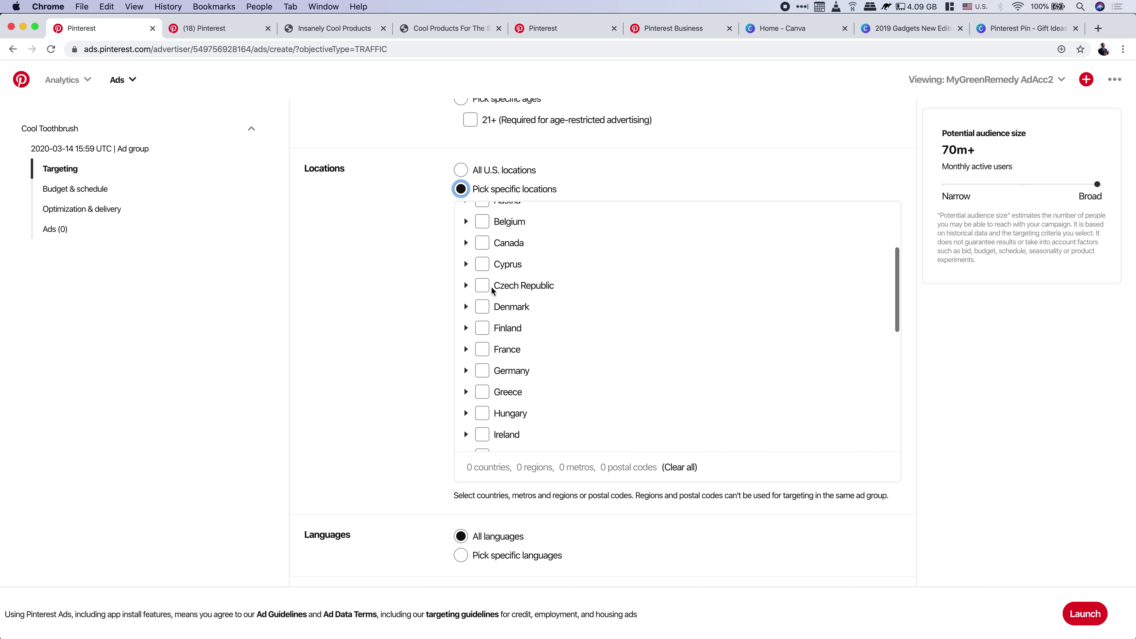
scroll(492, 290, up, 4)
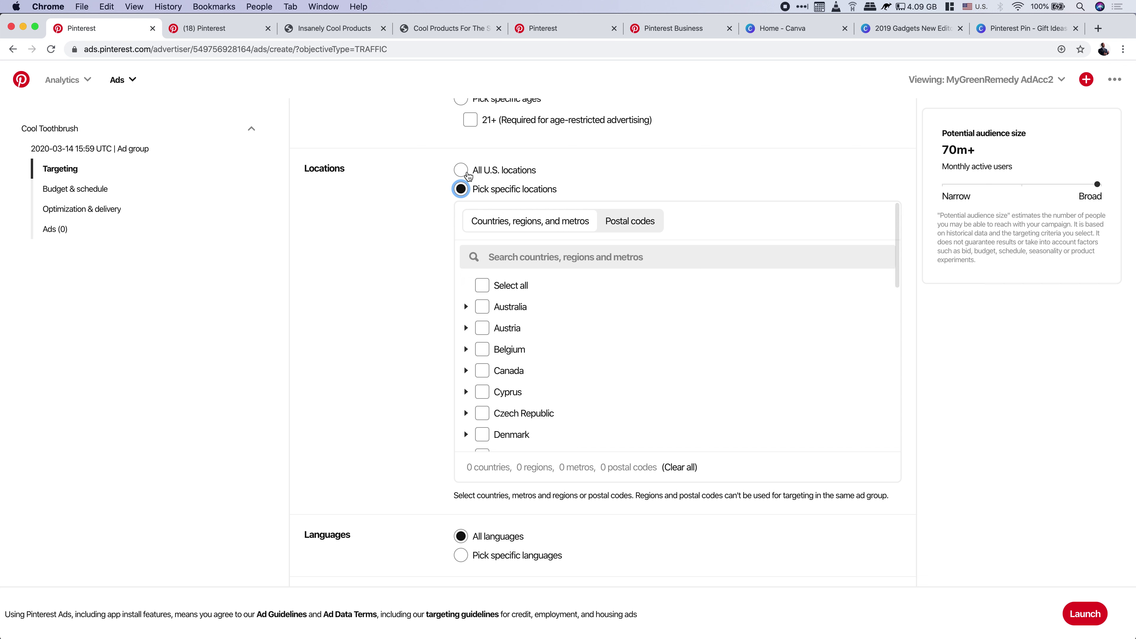
click(461, 171)
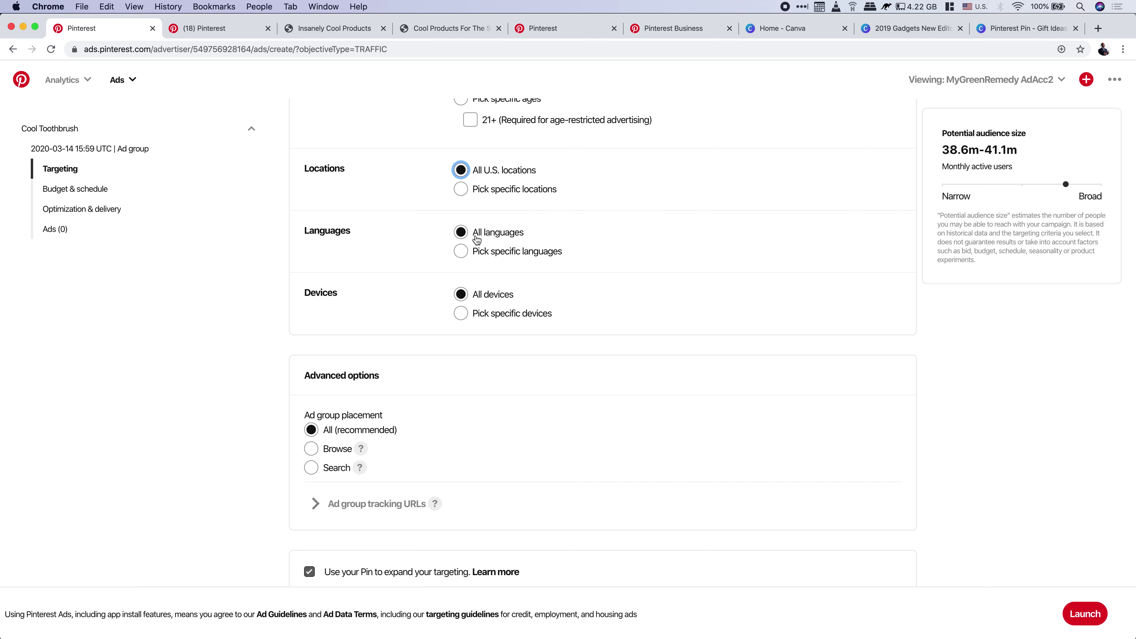
- Switch the ad group's device targeting from all devices to specific devices
scroll(531, 239, down, 4)
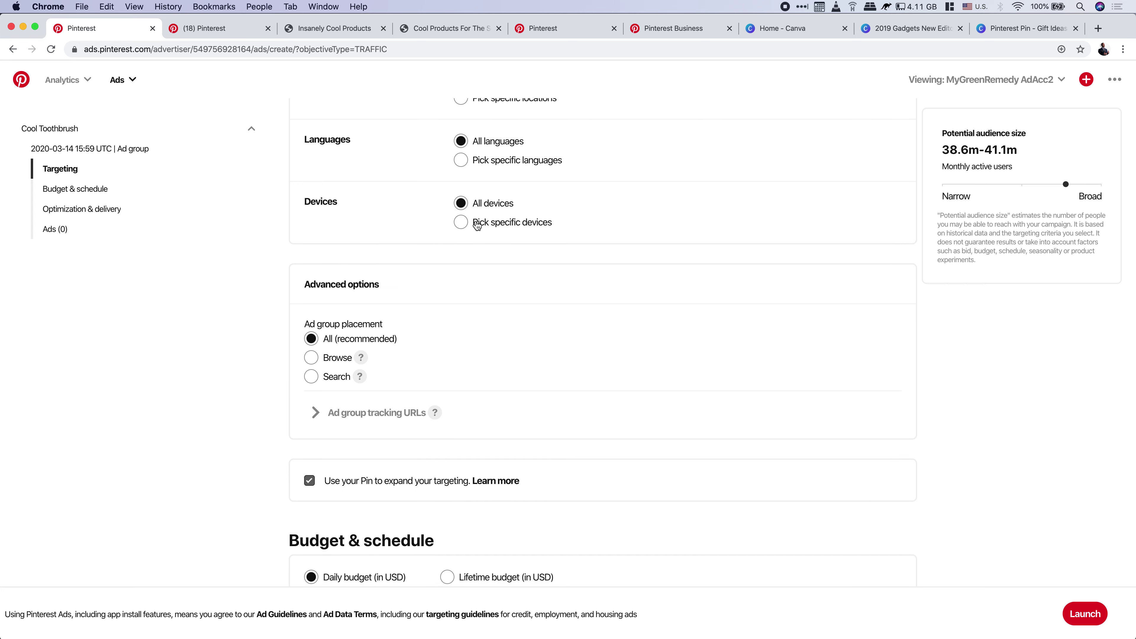
click(462, 223)
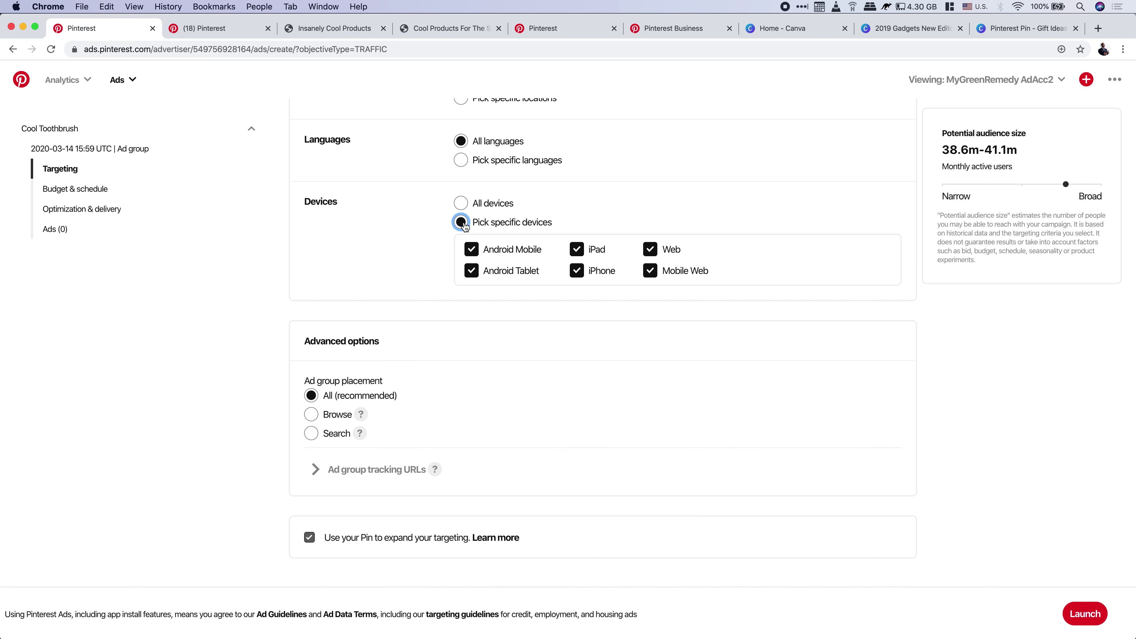
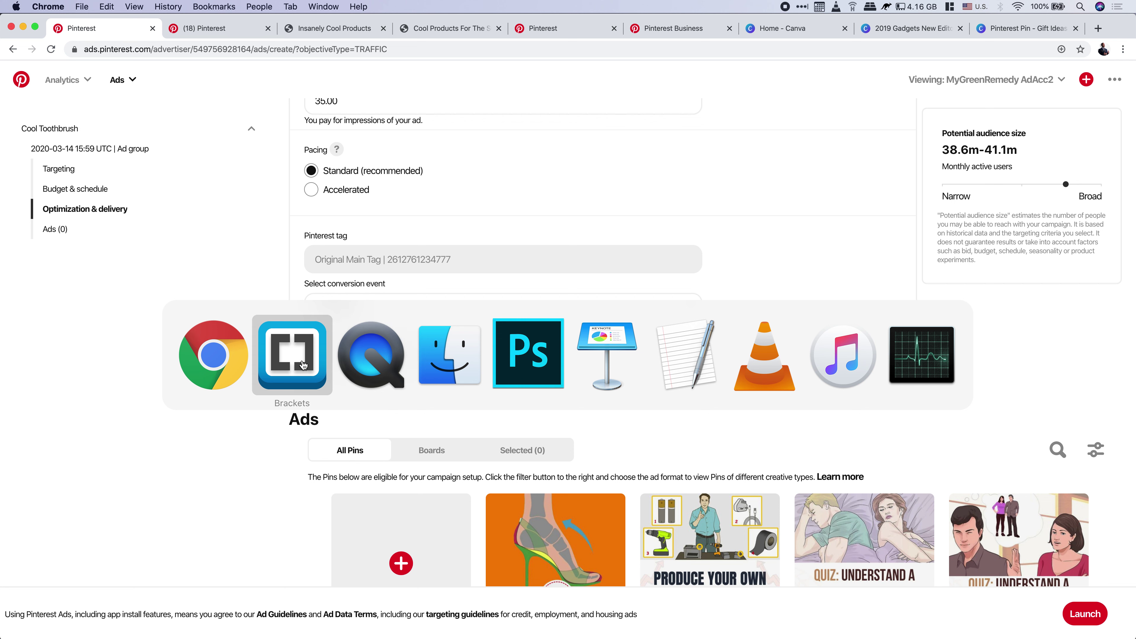
- Check the event name tracked by the Pinterest tag code in Brackets, and set the ad group's conversion event in Chrome to Lead
click(298, 357)
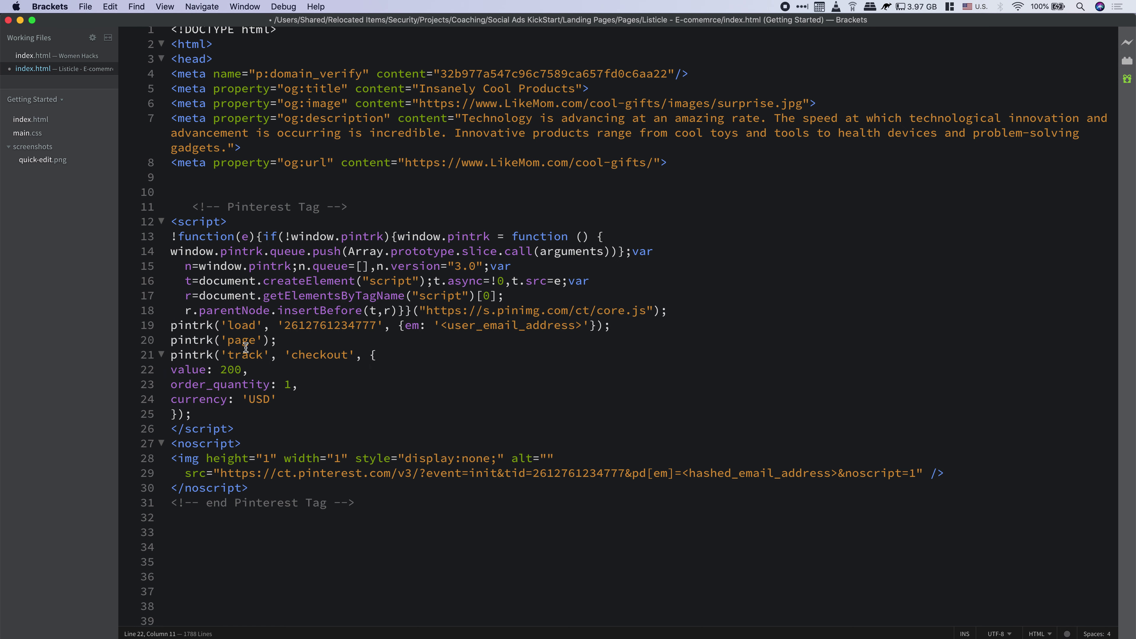
double_click(309, 352)
key(super+Tab)
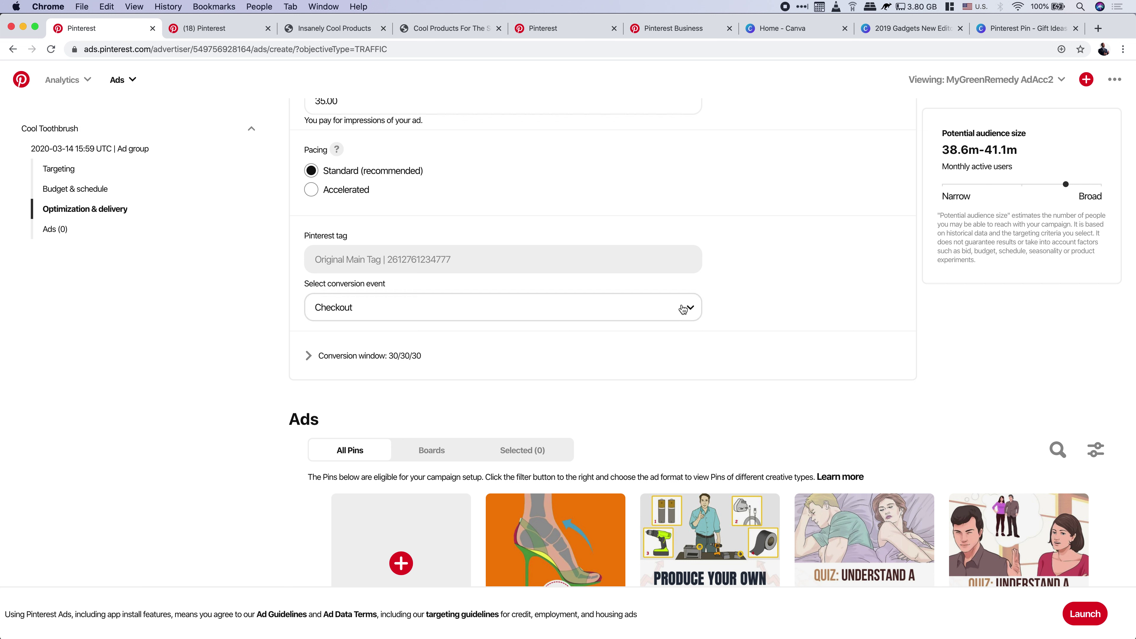
click(637, 310)
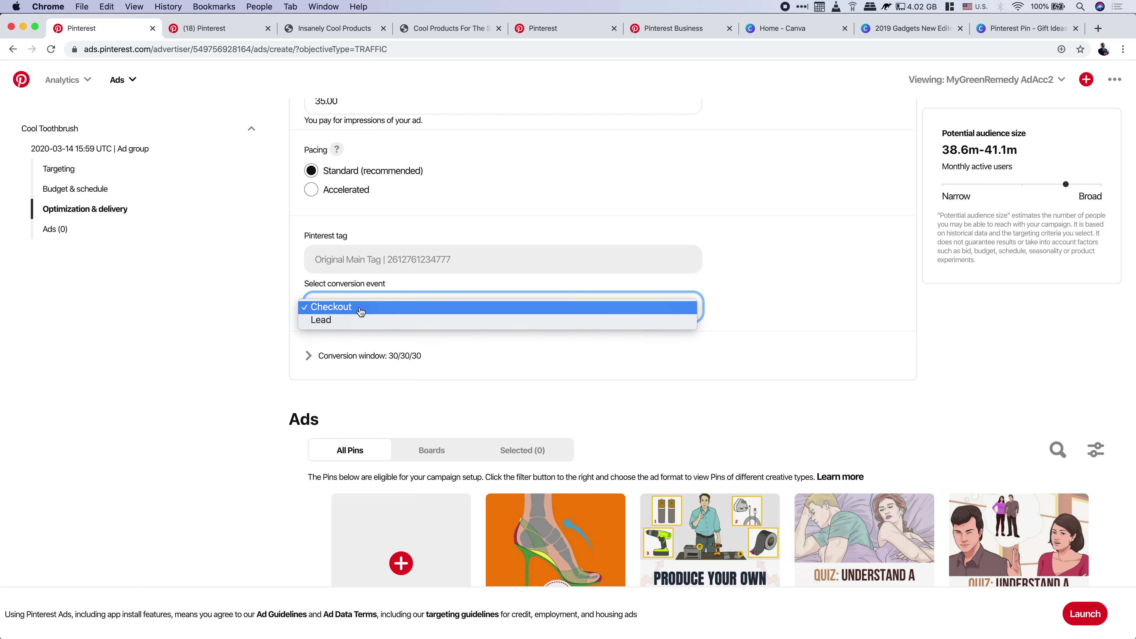
click(341, 321)
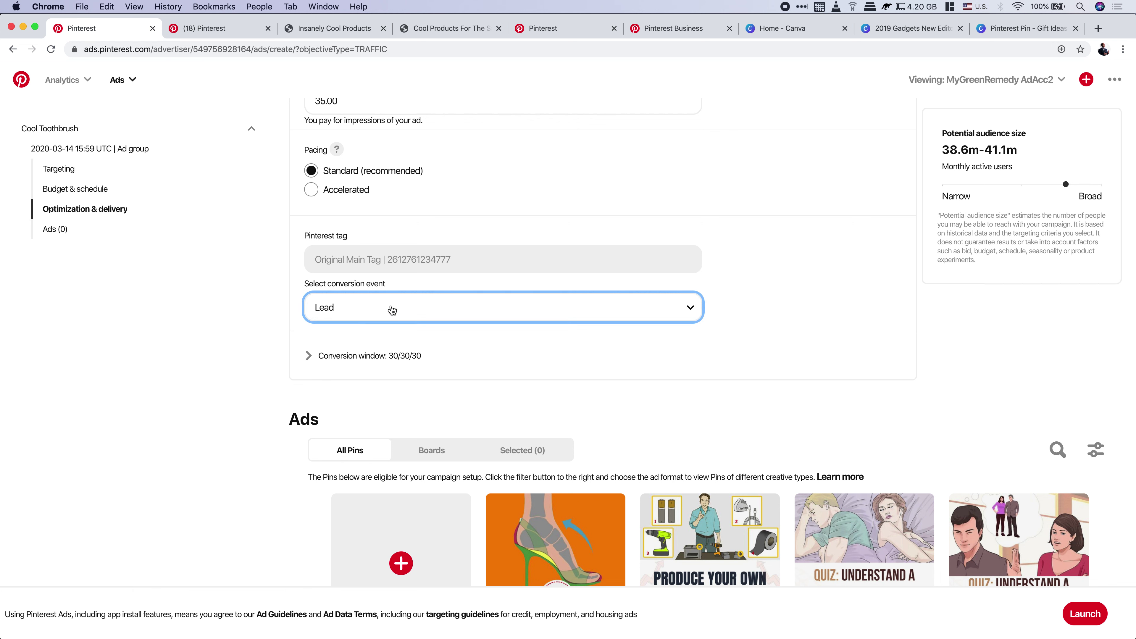
- Switch to Brackets and change the event name in the Pinterest tag's track call to Lead
key(super+Tab)
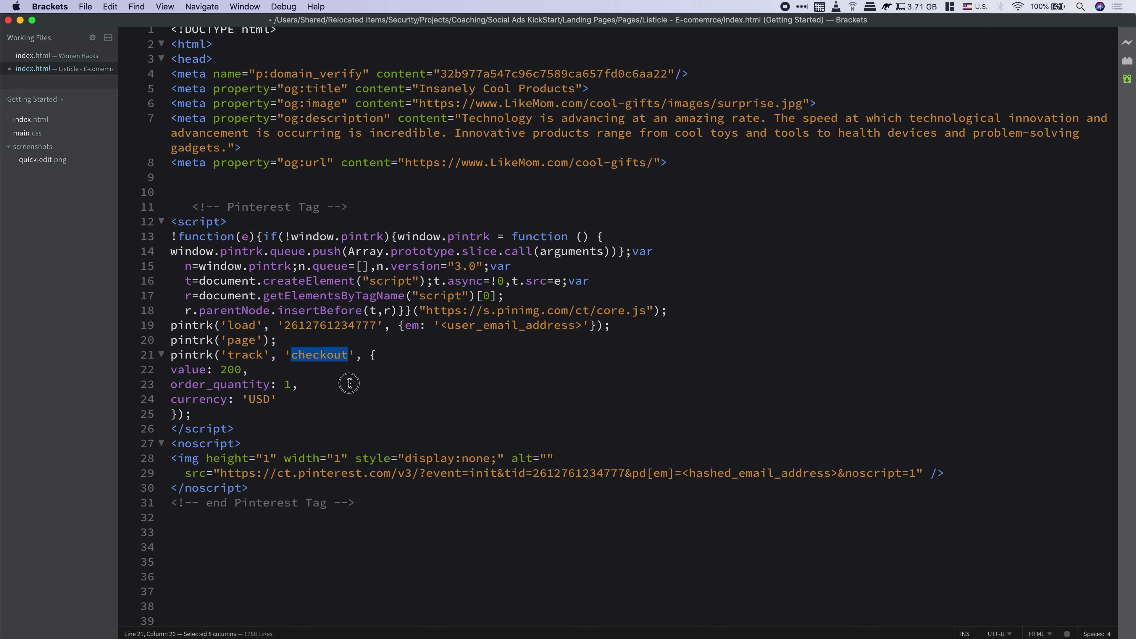
click(349, 383)
double_click(317, 356)
click(318, 356)
double_click(319, 354)
text(Lead)
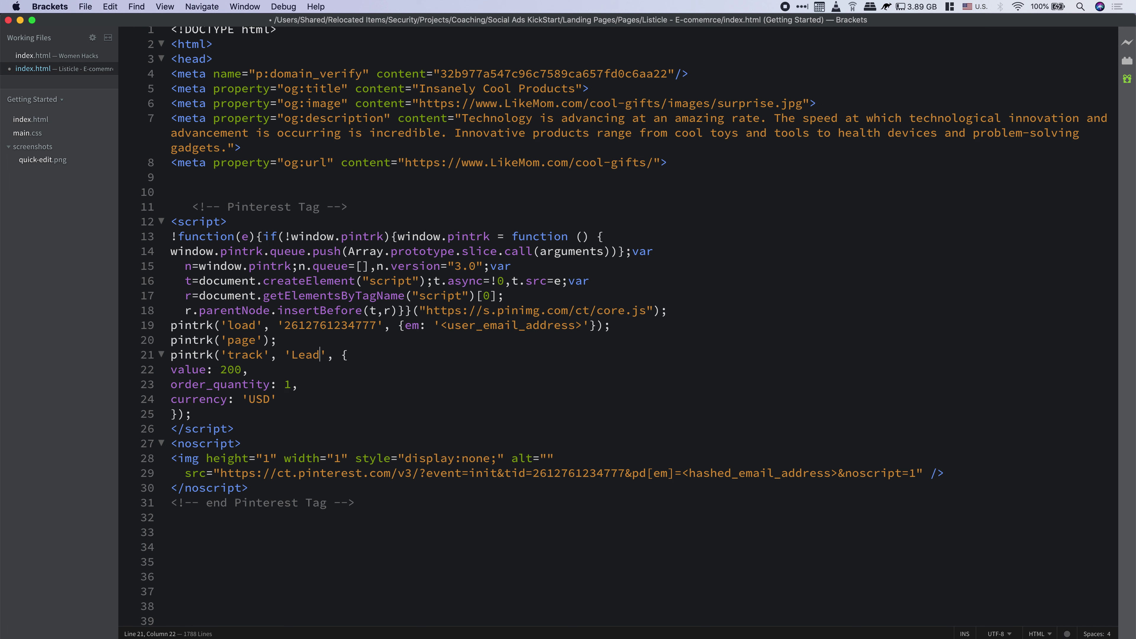
- Restore the event name in the Pinterest tag's track call to checkout and return to the campaign page in Chrome
click(376, 364)
double_click(308, 353)
text(checkout)
click(376, 355)
click(319, 355)
key(super+Tab)
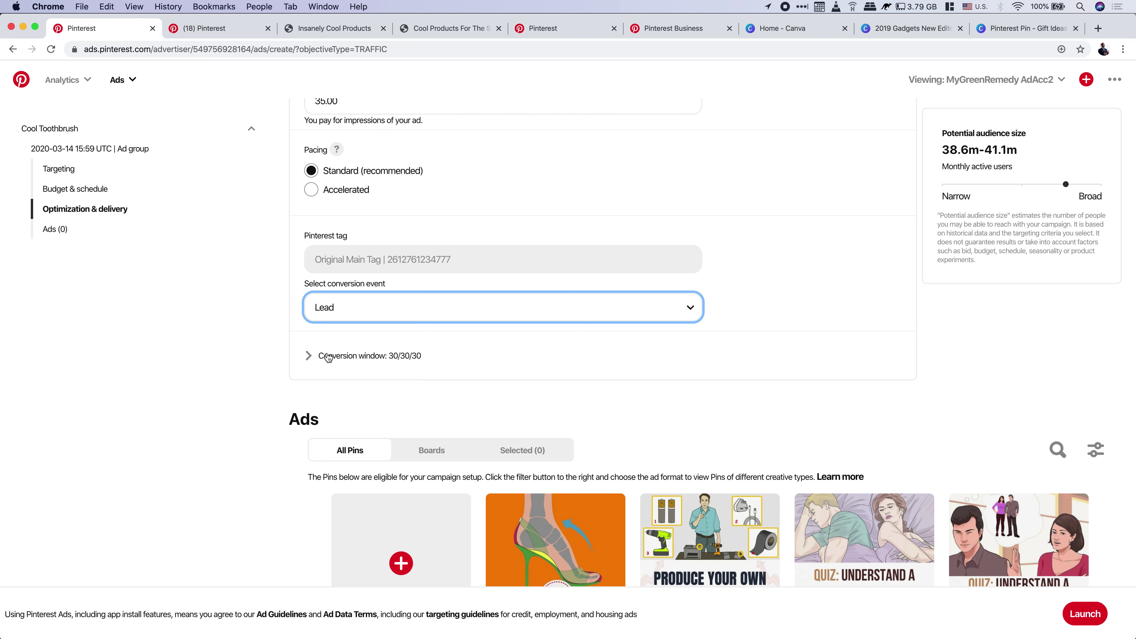
- Expand the conversion window settings and choose the 7/7/1 window
click(310, 357)
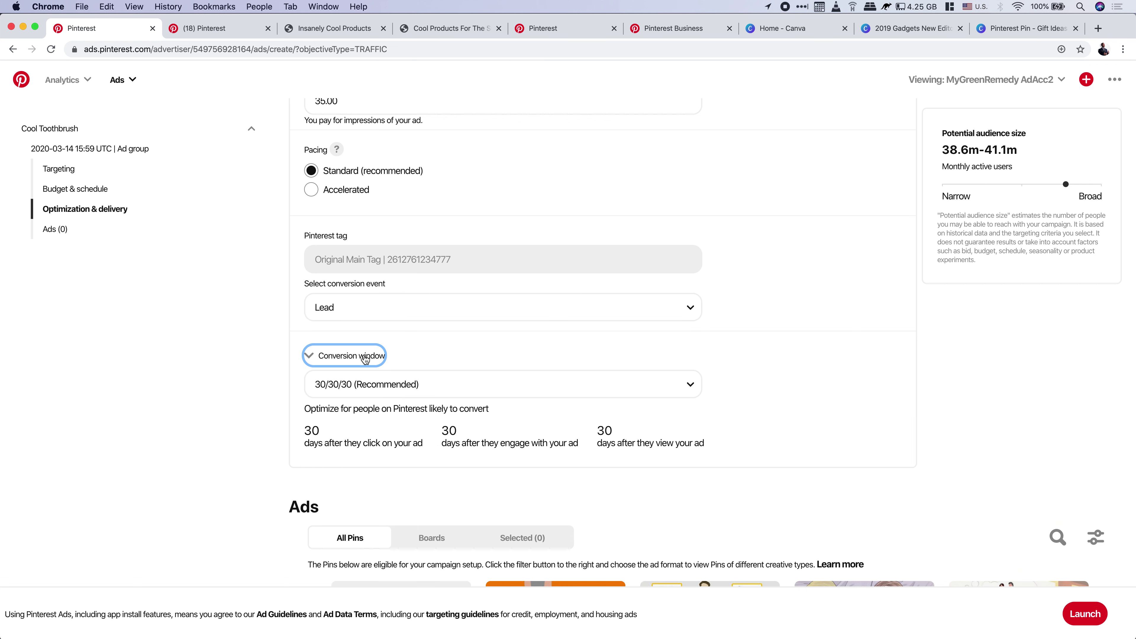
click(595, 386)
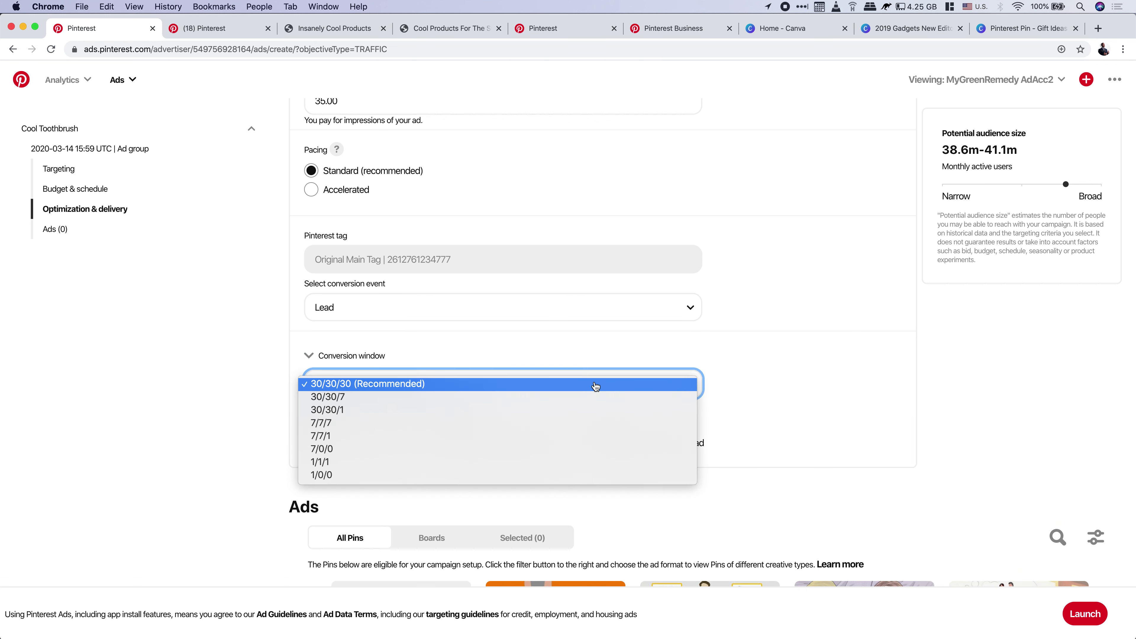
click(349, 436)
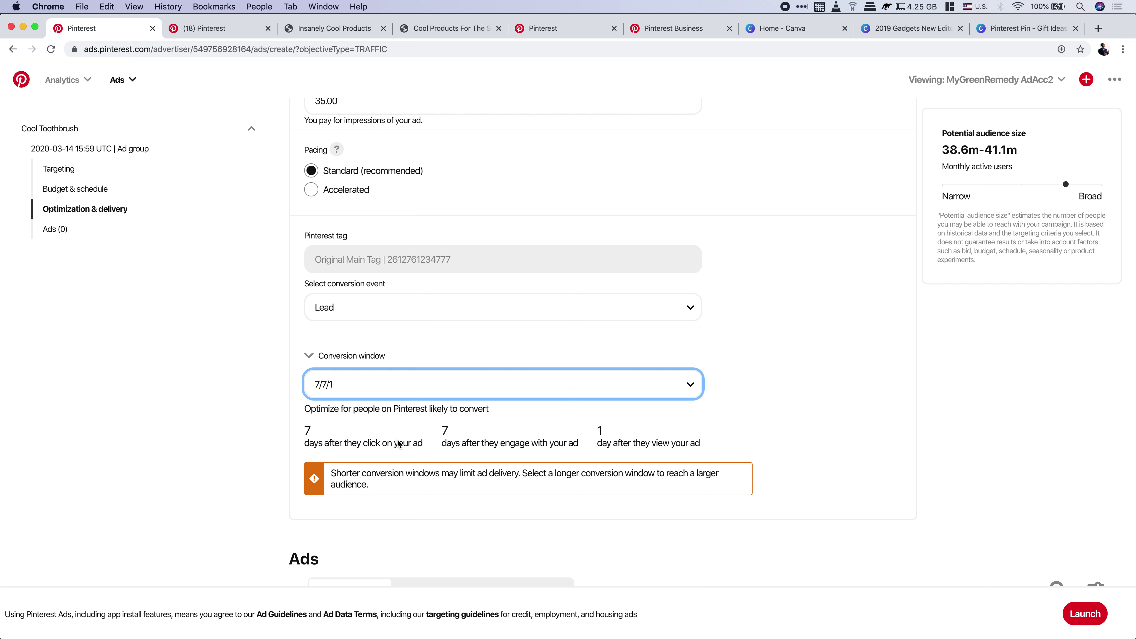
drag(329, 472, 412, 488)
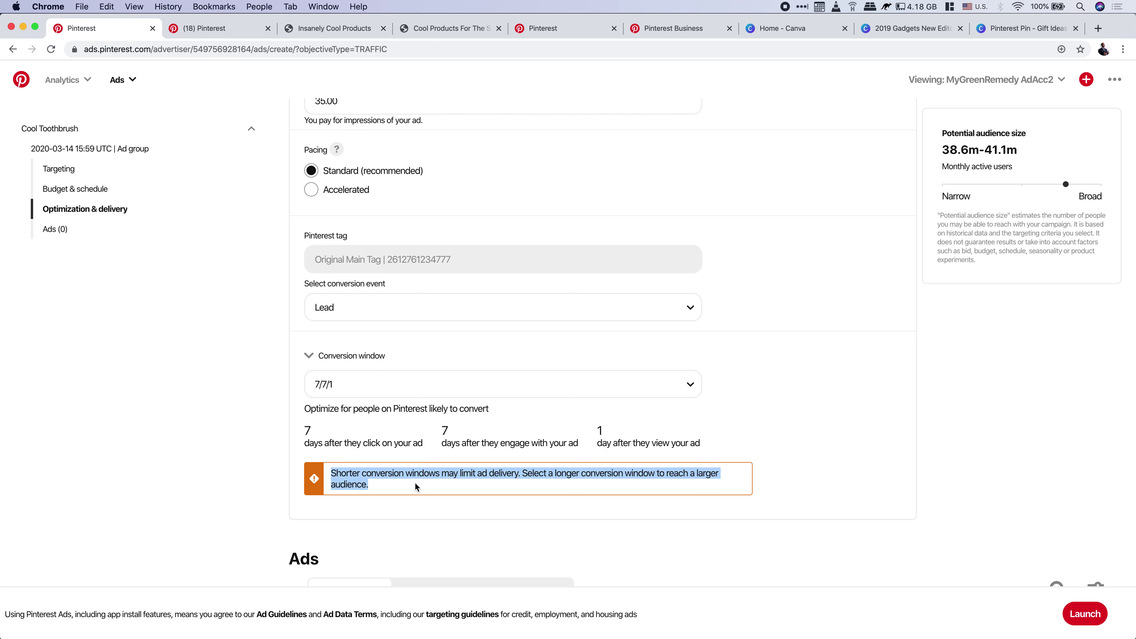
- Try the 30/30/30 (Recommended) and 1/1/1 conversion windows, and return the selection to 7/7/1
click(690, 384)
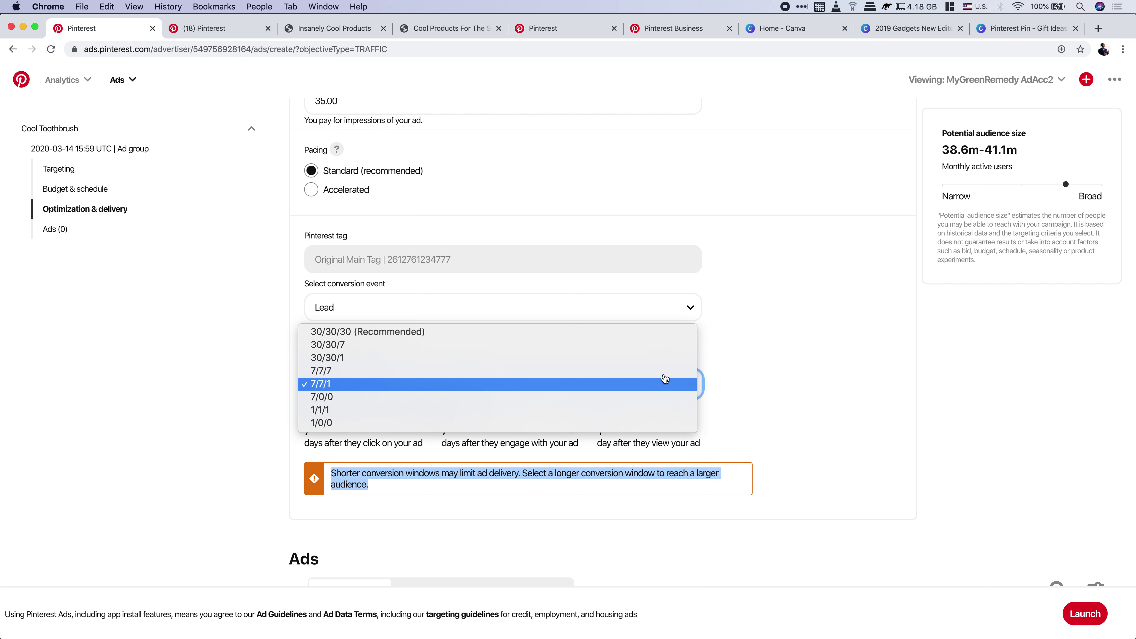
click(351, 334)
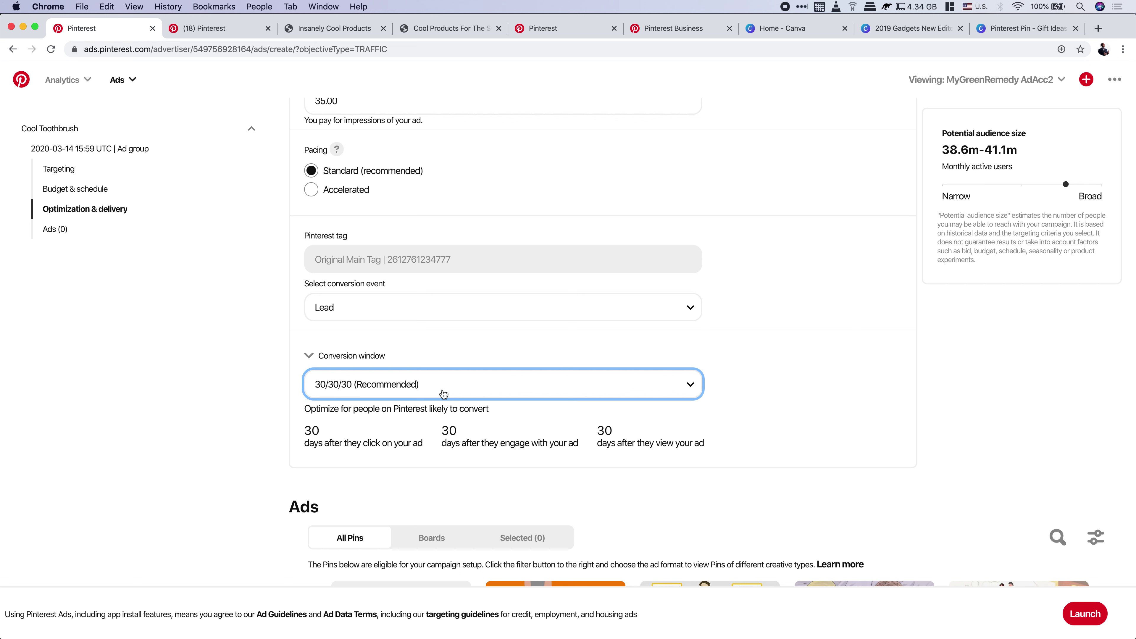
click(594, 392)
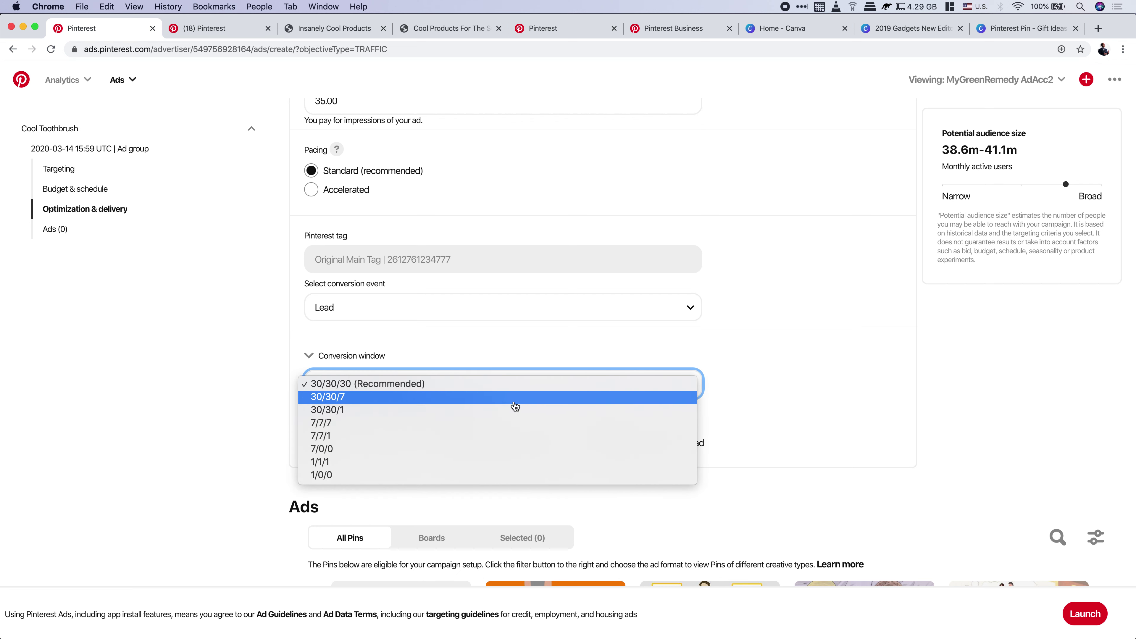
click(352, 467)
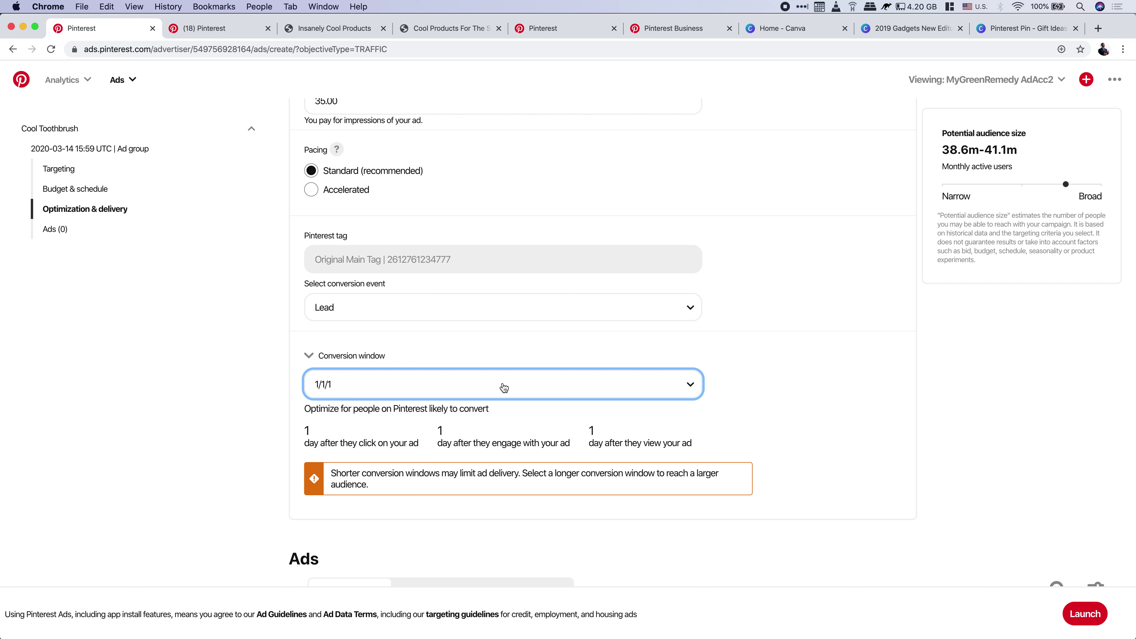
click(629, 394)
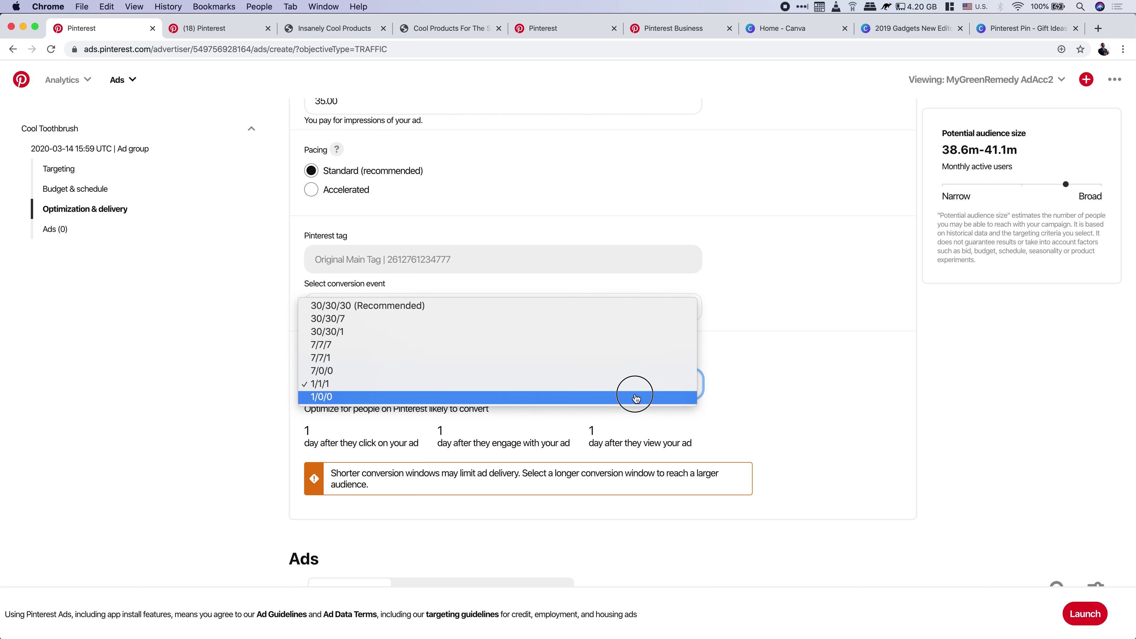
click(404, 360)
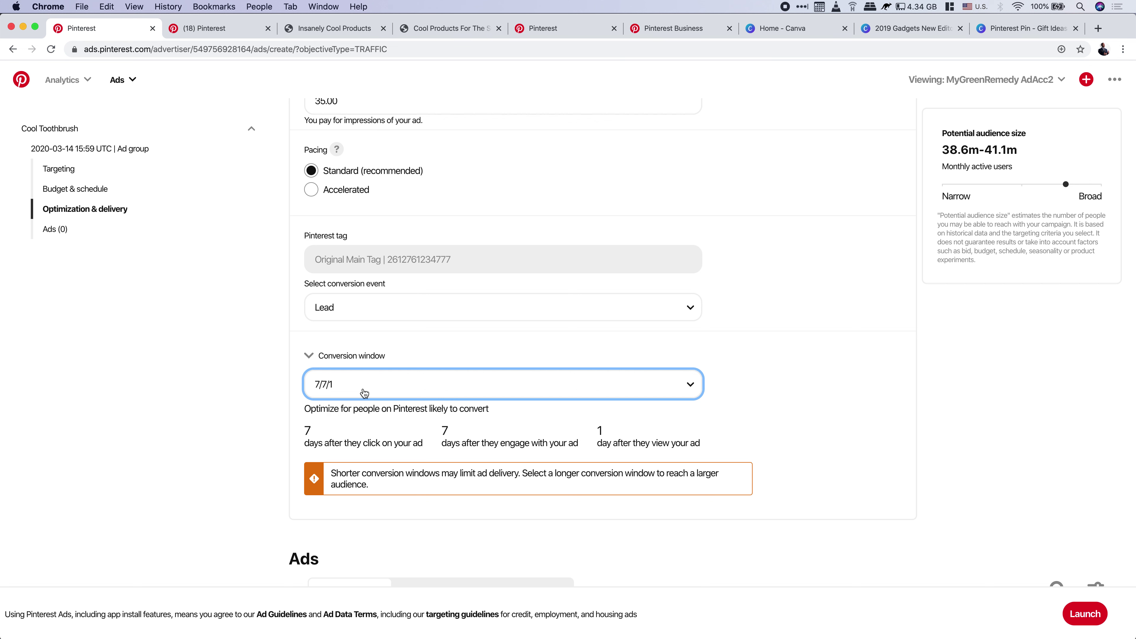
- Look through the existing Pins eligible for the campaign in the Ads section
scroll(753, 397, down, 4)
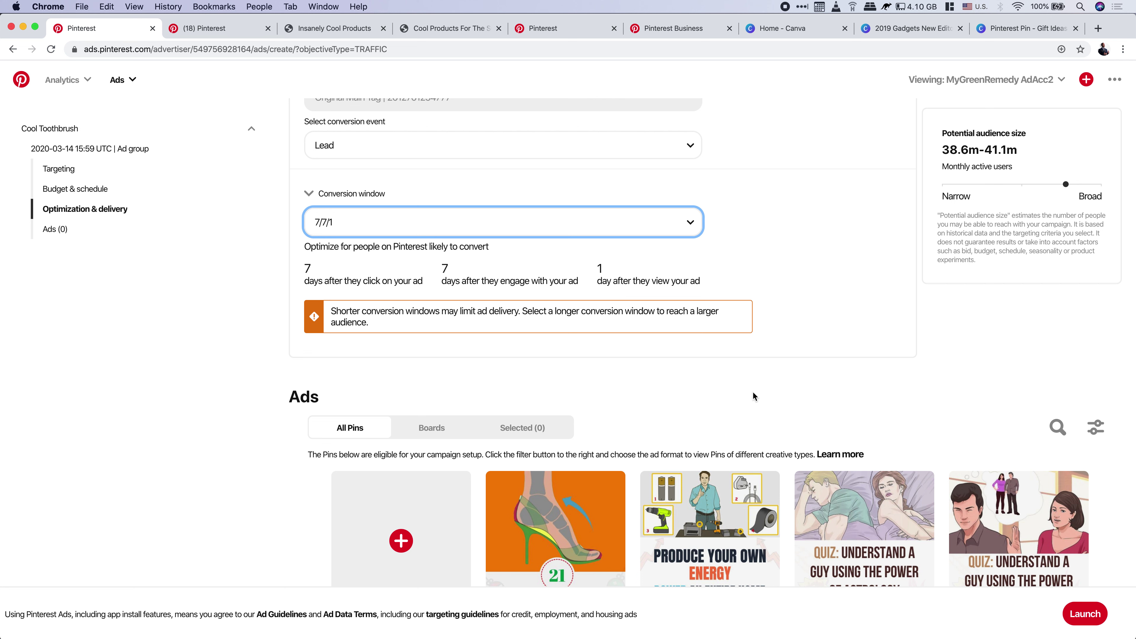
scroll(754, 396, down, 3)
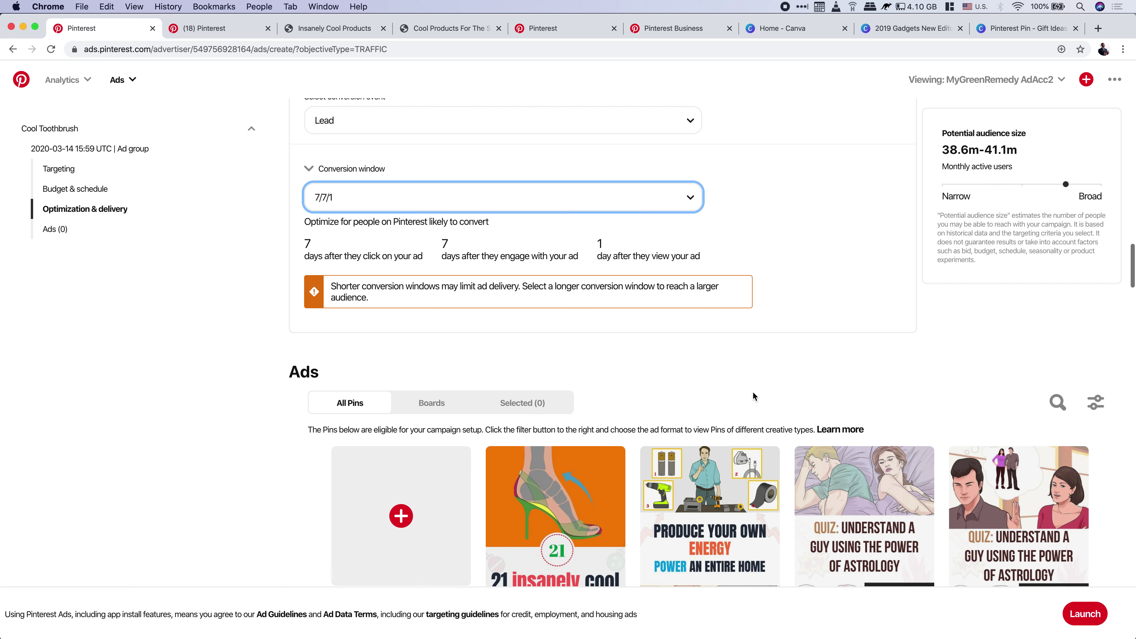
scroll(268, 452, down, 2)
scroll(260, 457, down, 4)
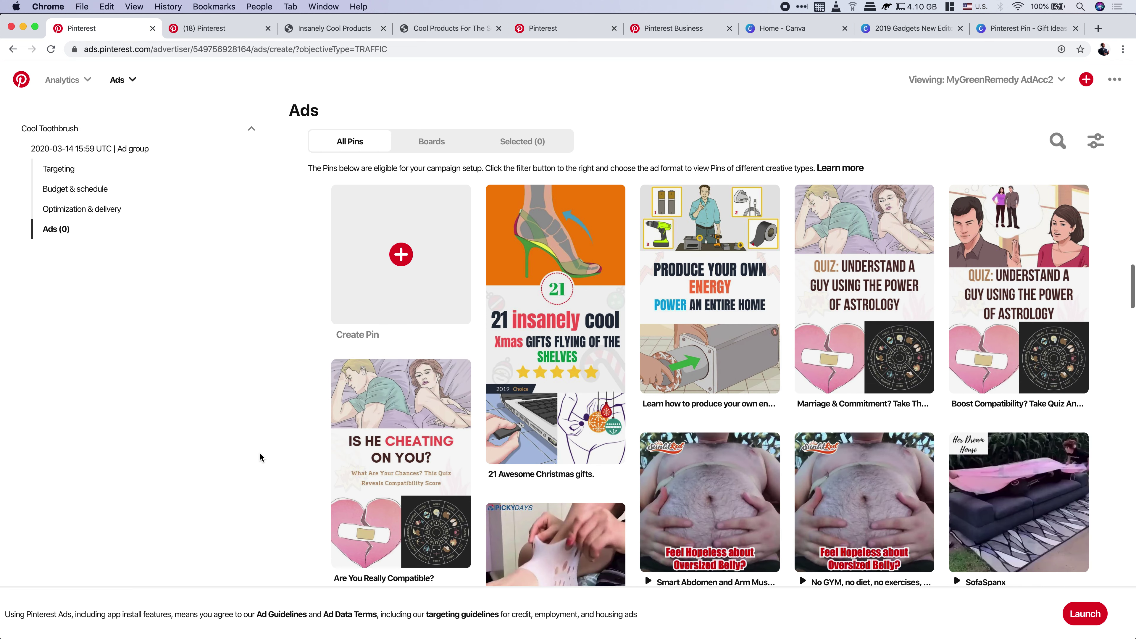
scroll(571, 307, up, 4)
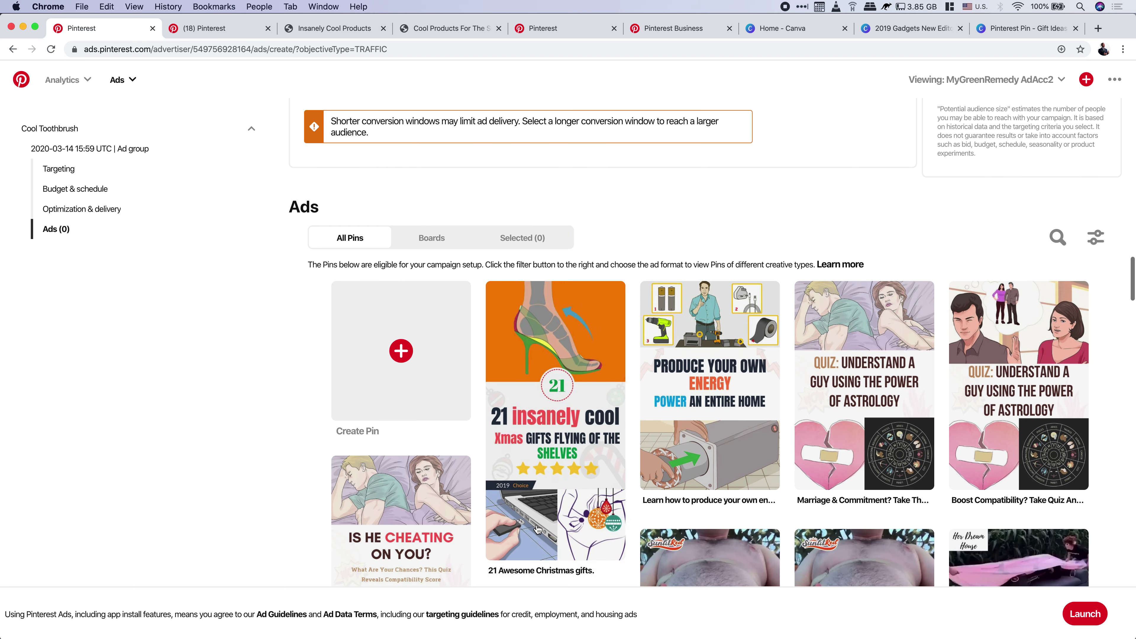
scroll(785, 319, down, 10)
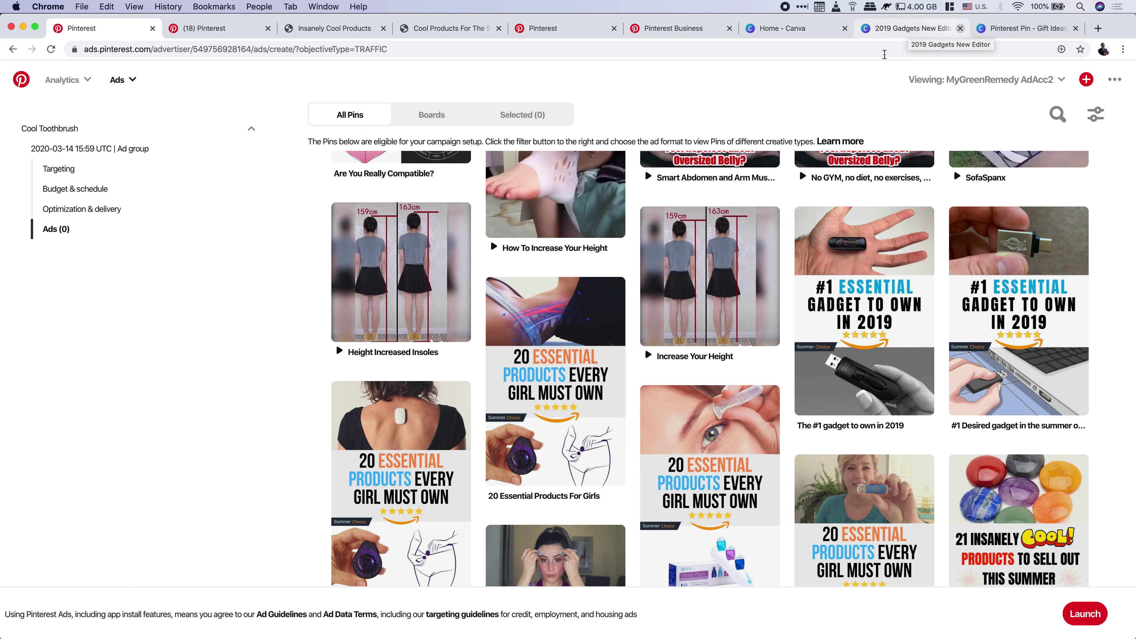
scroll(433, 285, up, 5)
scroll(434, 285, up, 5)
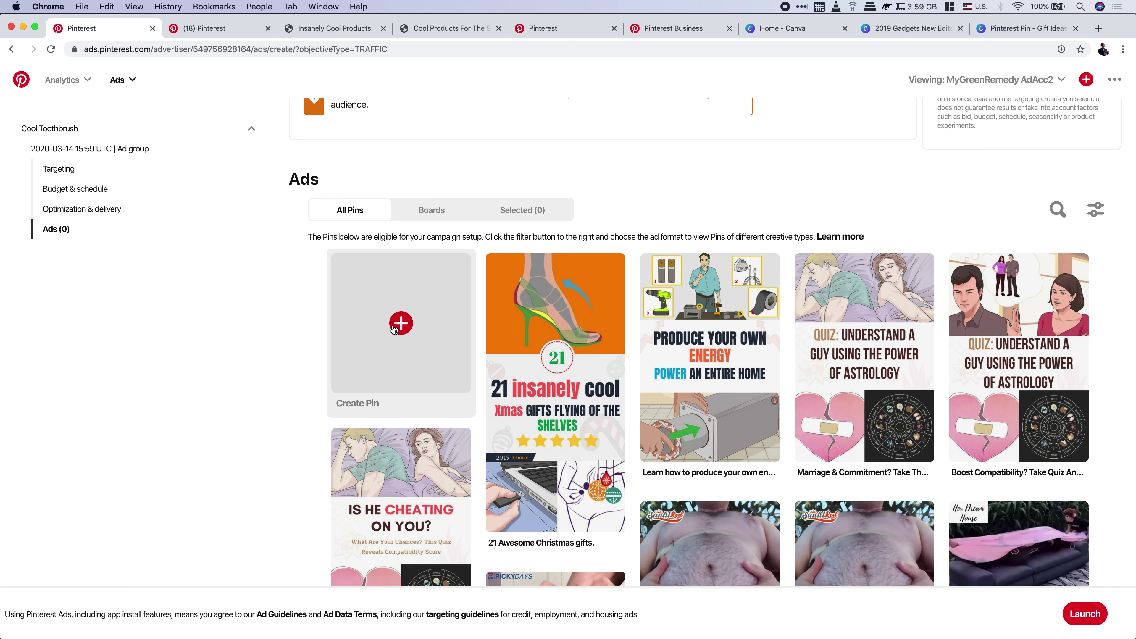
- Start creating a new Pin for the ad group
click(393, 329)
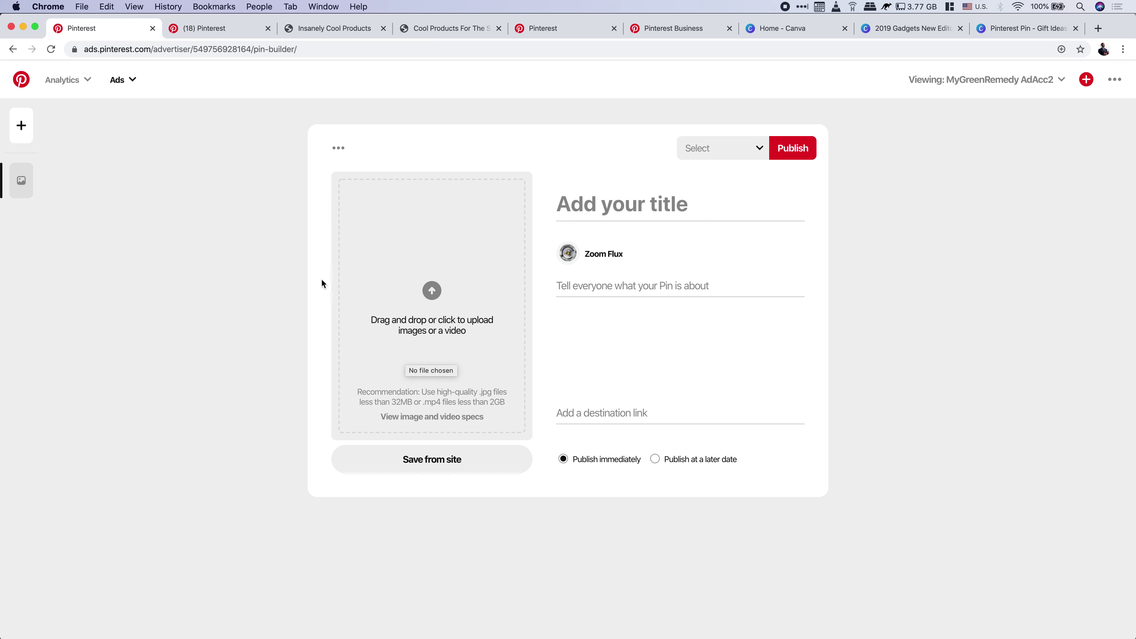
click(515, 287)
click(866, 539)
- Switch to Canva and download the Gift Ideas for the Classy mom design to the Desktop as a PNG at 2.0x size
click(998, 32)
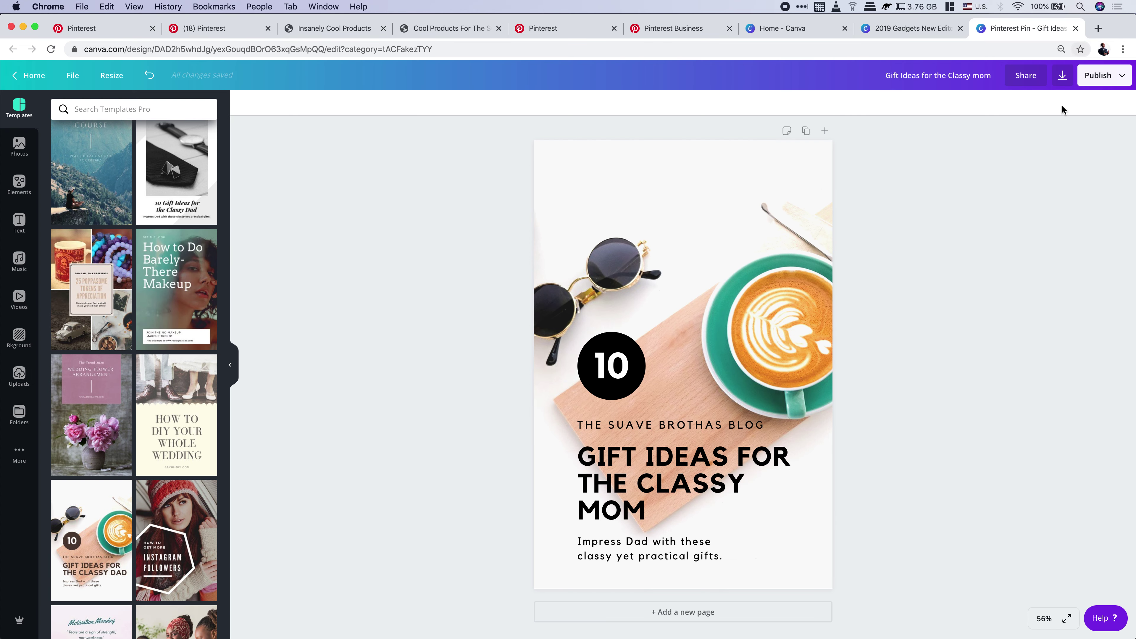
click(1064, 77)
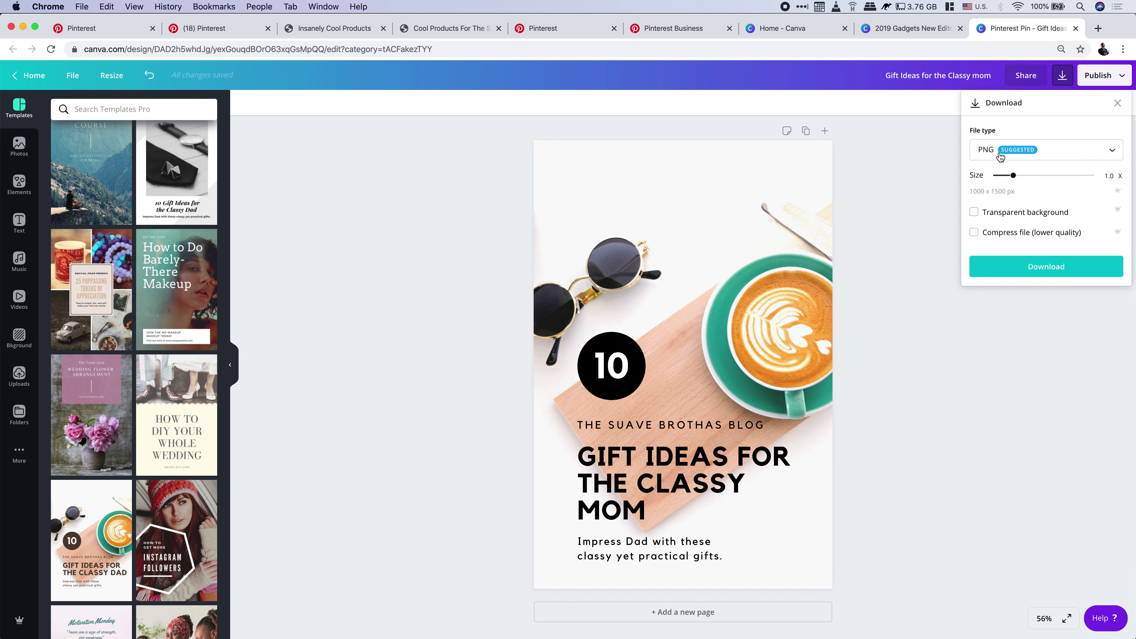
drag(1013, 176, 1064, 179)
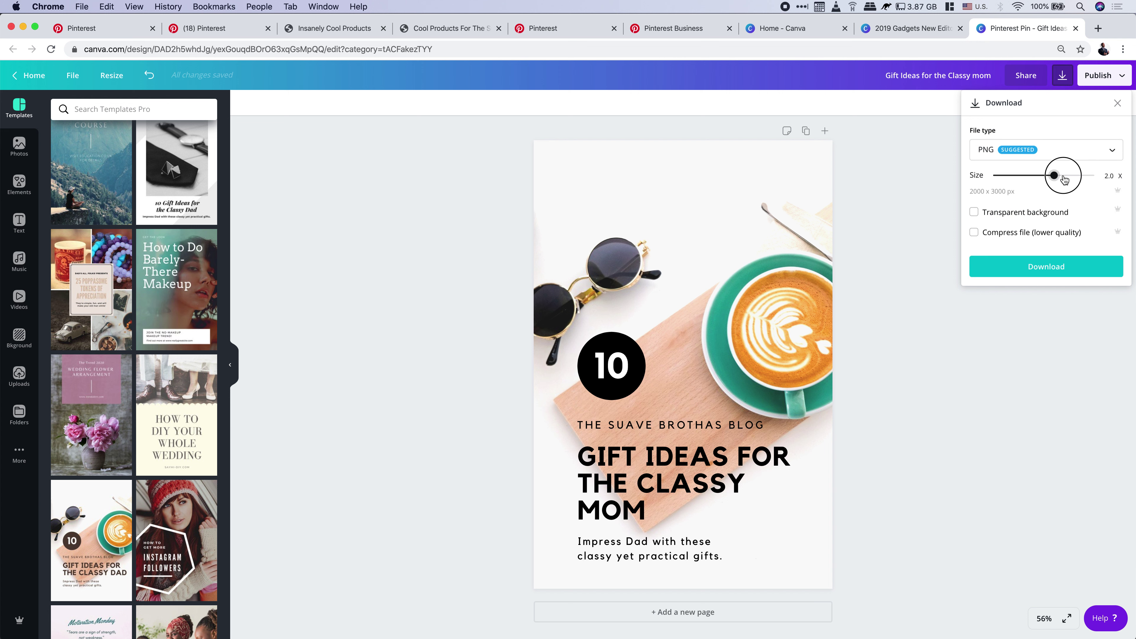
click(989, 263)
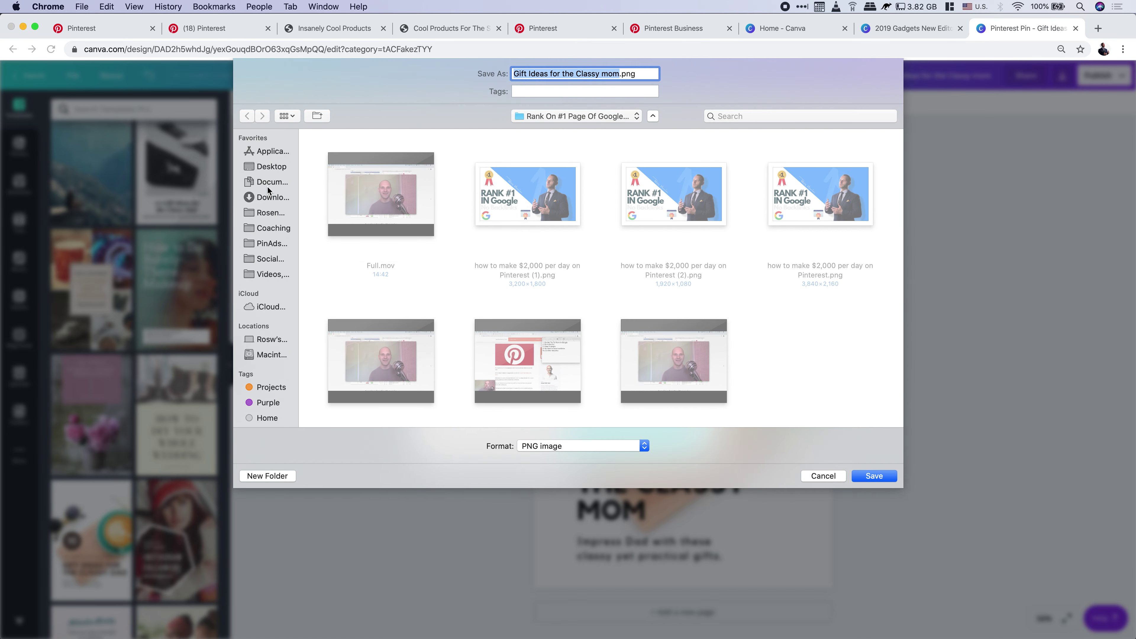
click(270, 167)
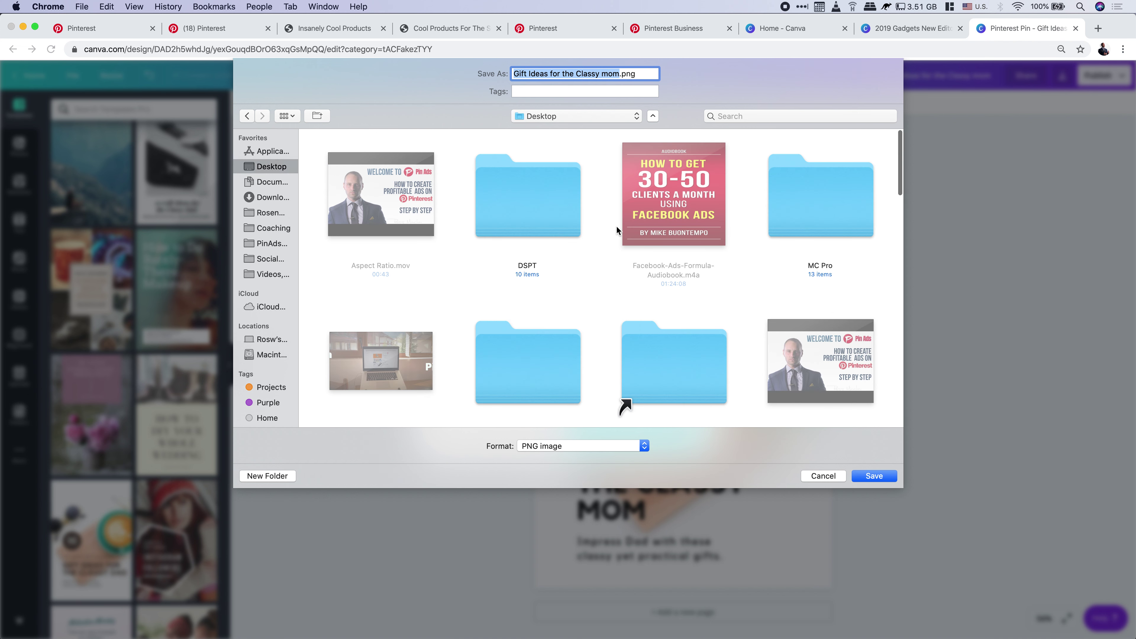
click(870, 476)
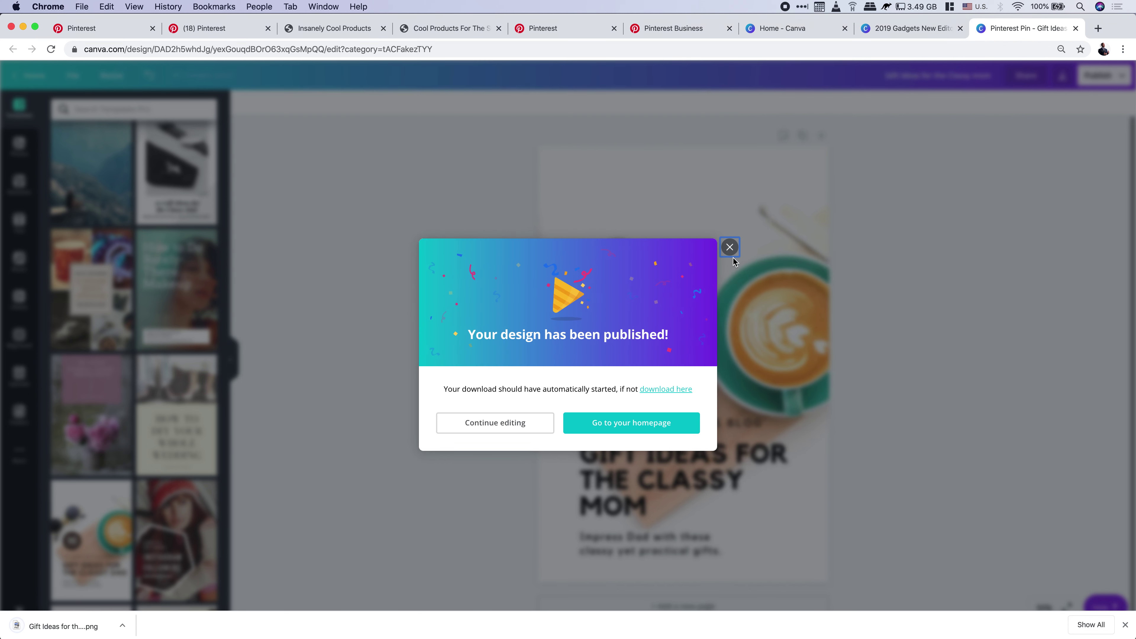
click(731, 239)
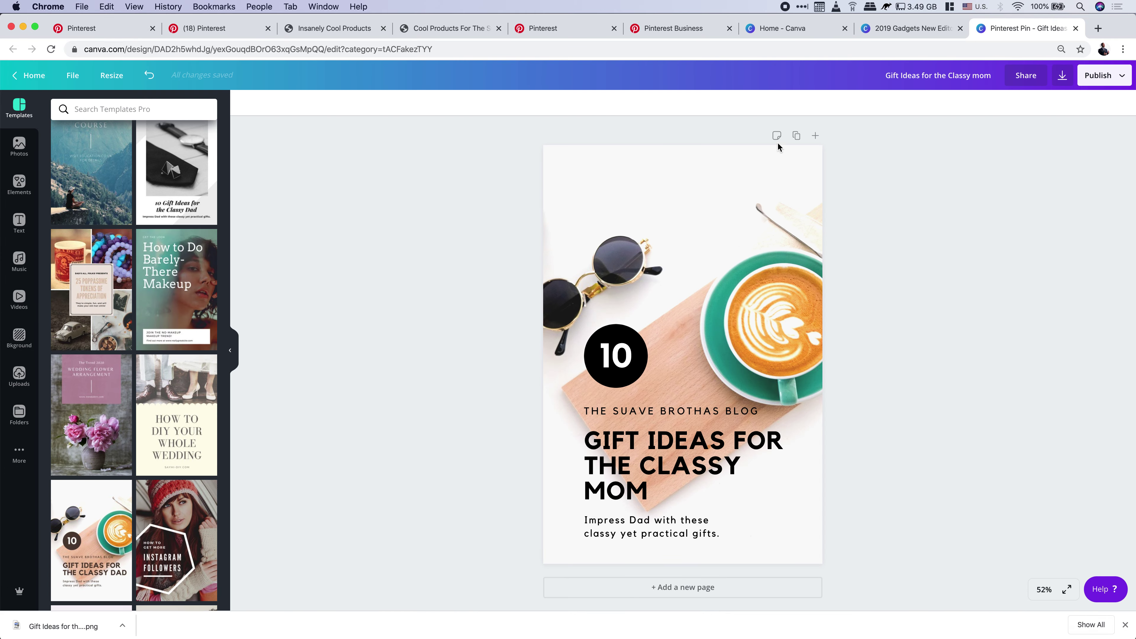
click(666, 28)
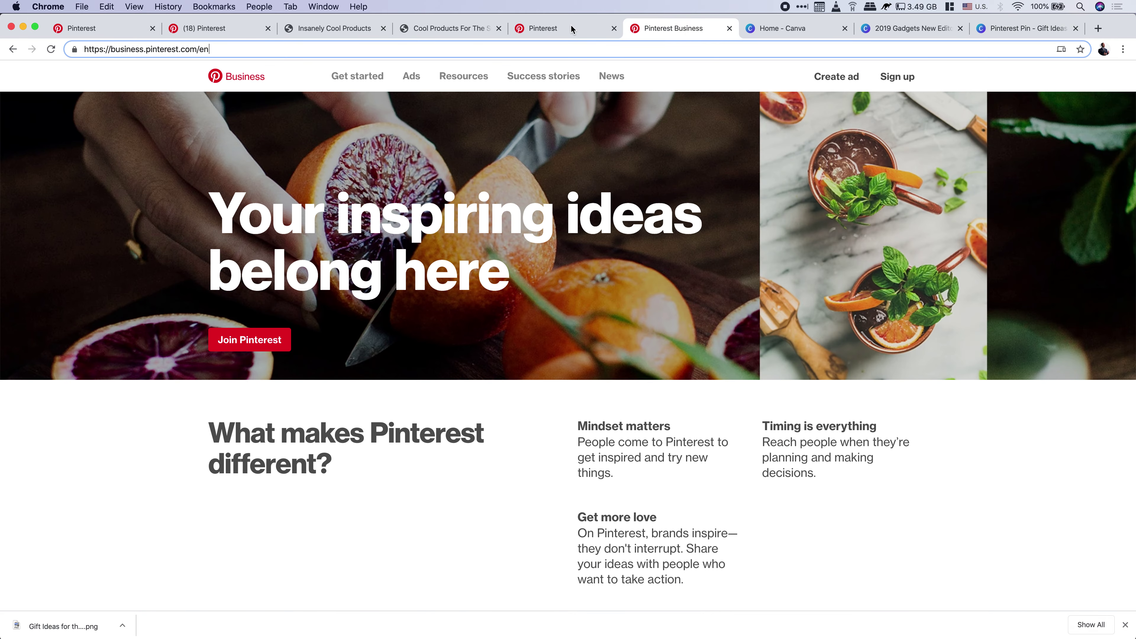
- Return to the Pinterest Pin builder and upload the downloaded Gift Ideas PNG as the new Pin's image
click(553, 30)
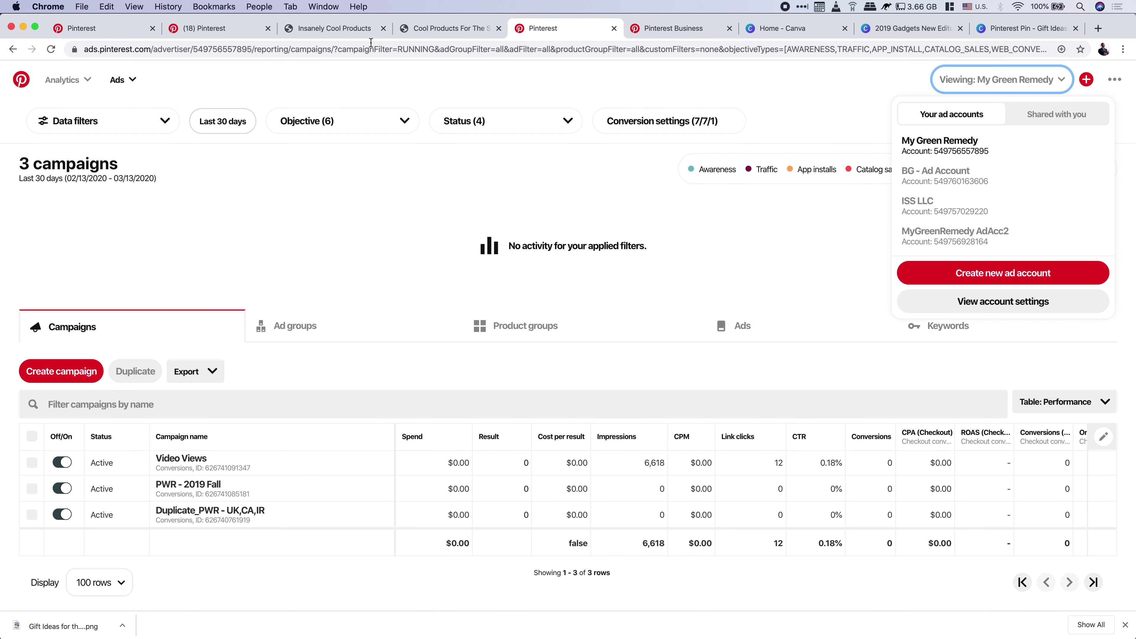
click(215, 28)
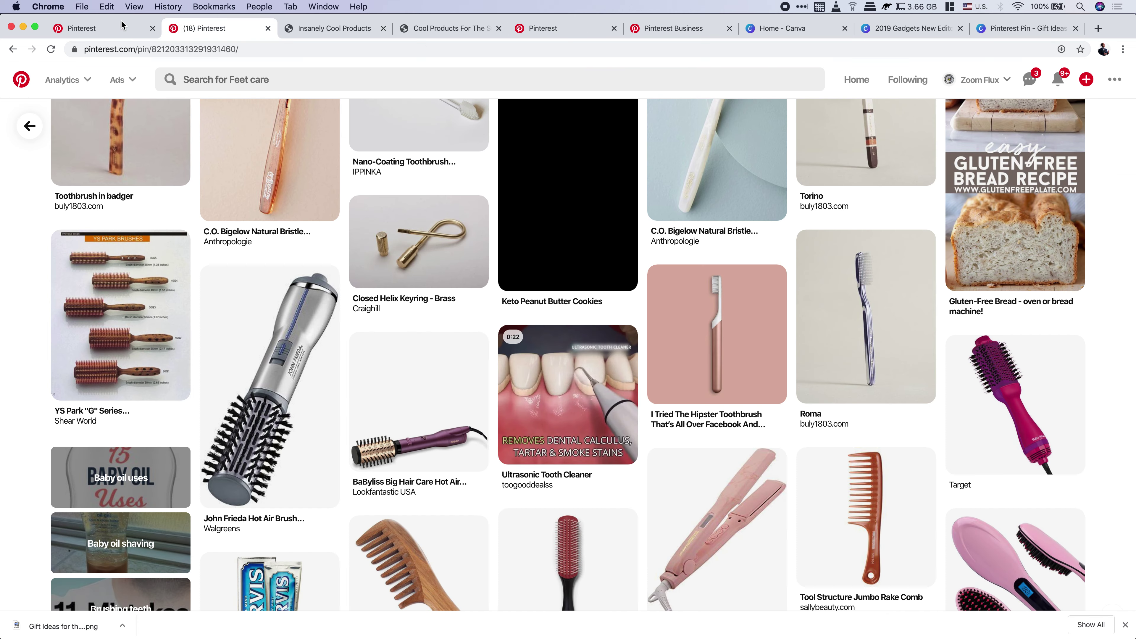
click(109, 30)
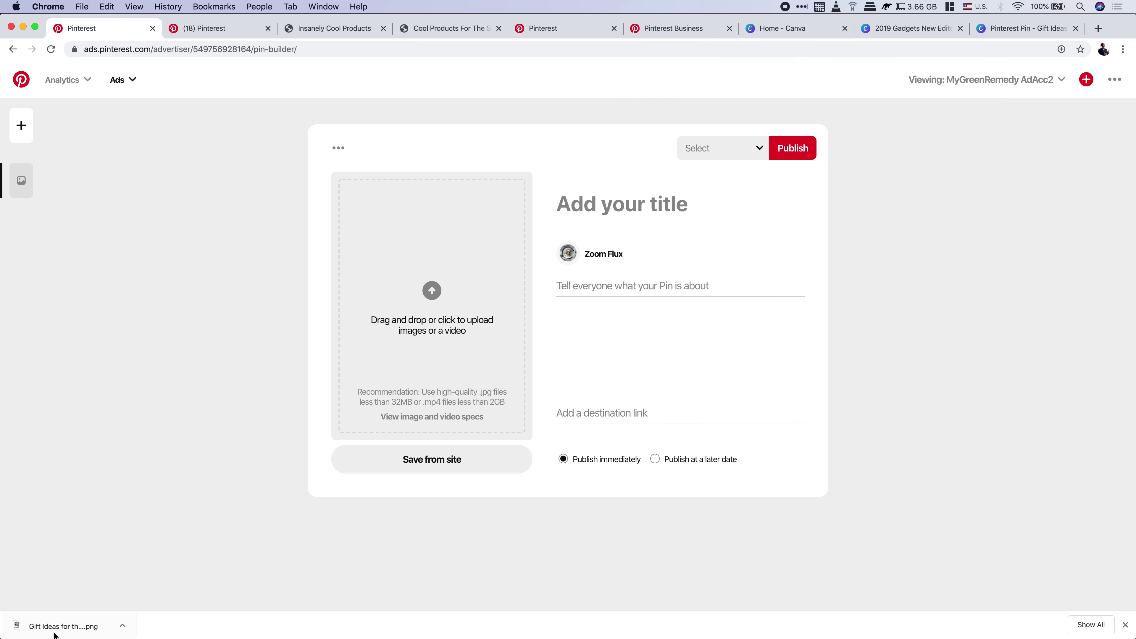
drag(54, 631, 420, 350)
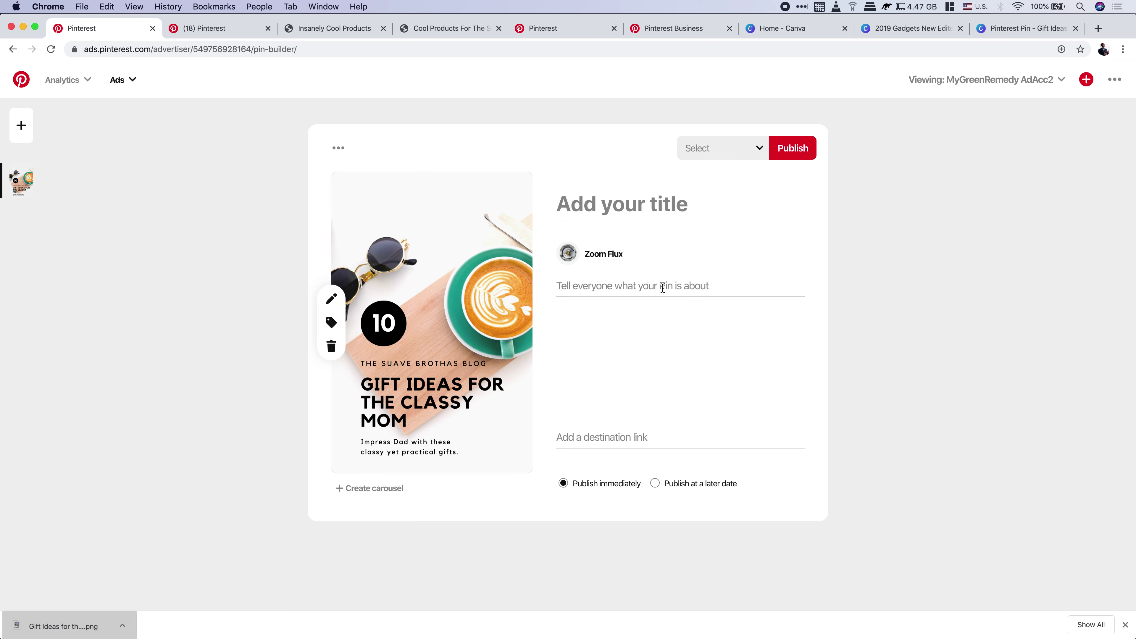
- Search Pinterest for cool products and open the zoomflux.com Pin about 21 insanely cool gifts
click(219, 29)
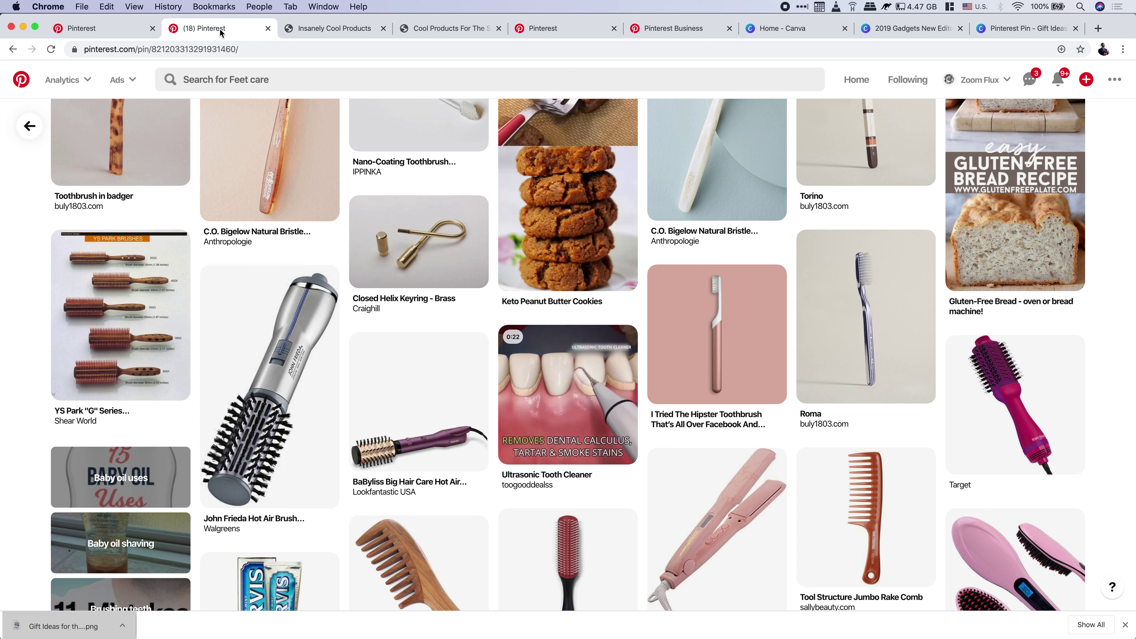
click(299, 78)
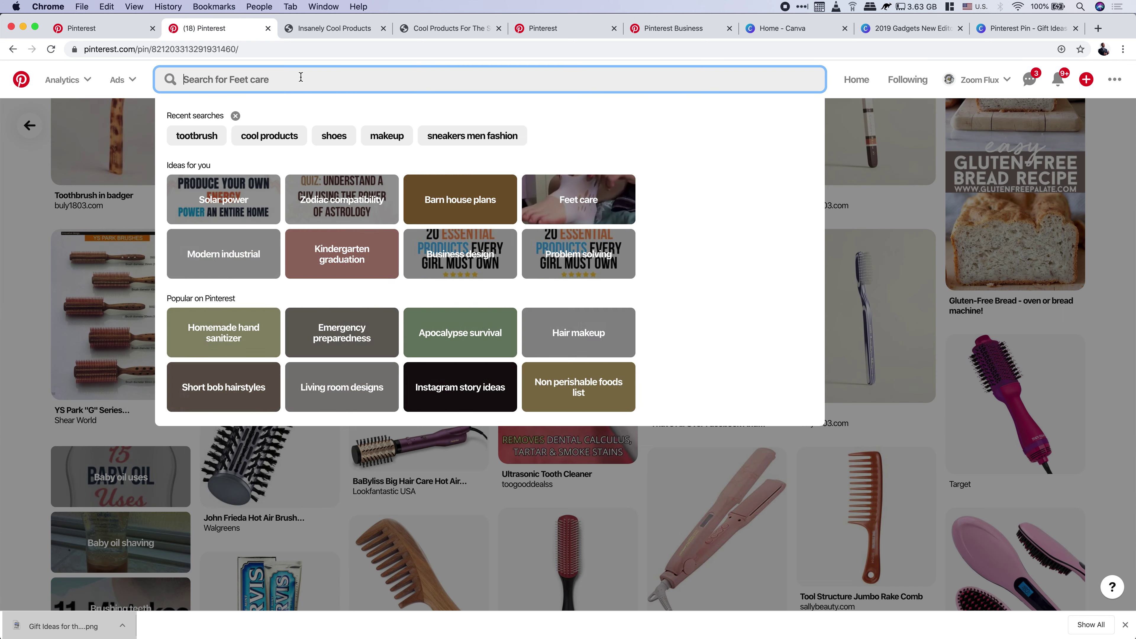
text(c)
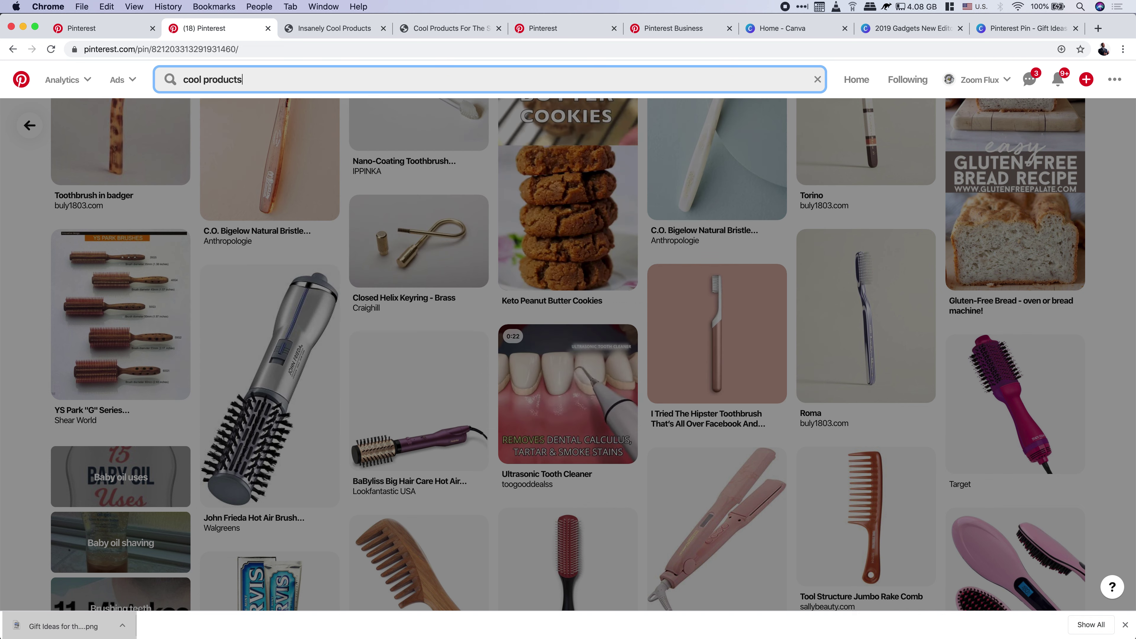
text(ool products)
key(Return)
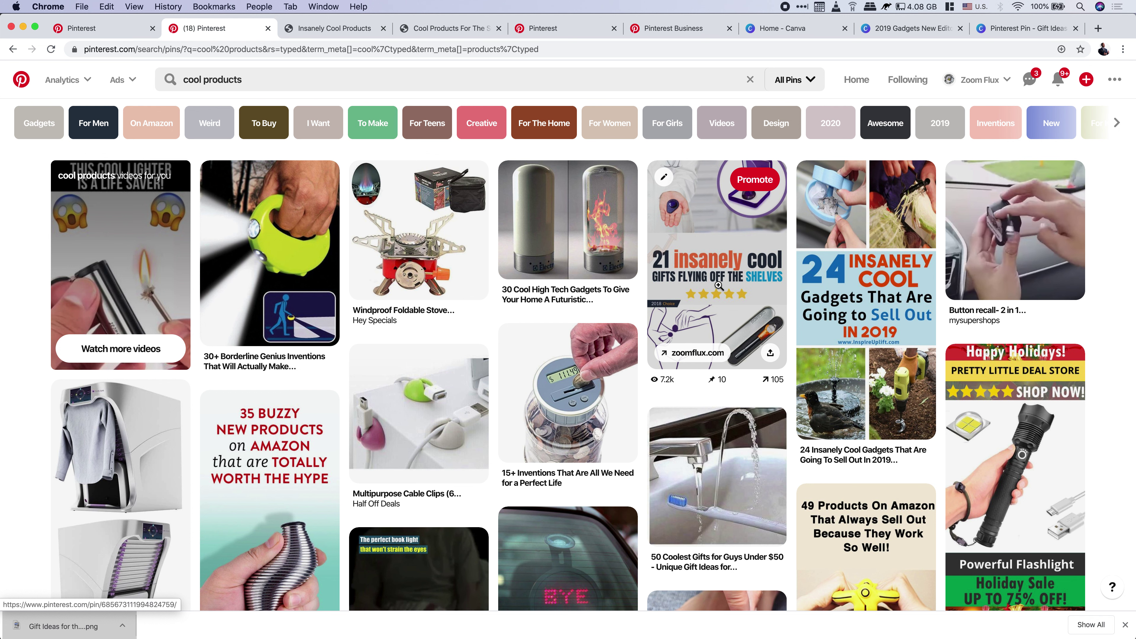
click(719, 285)
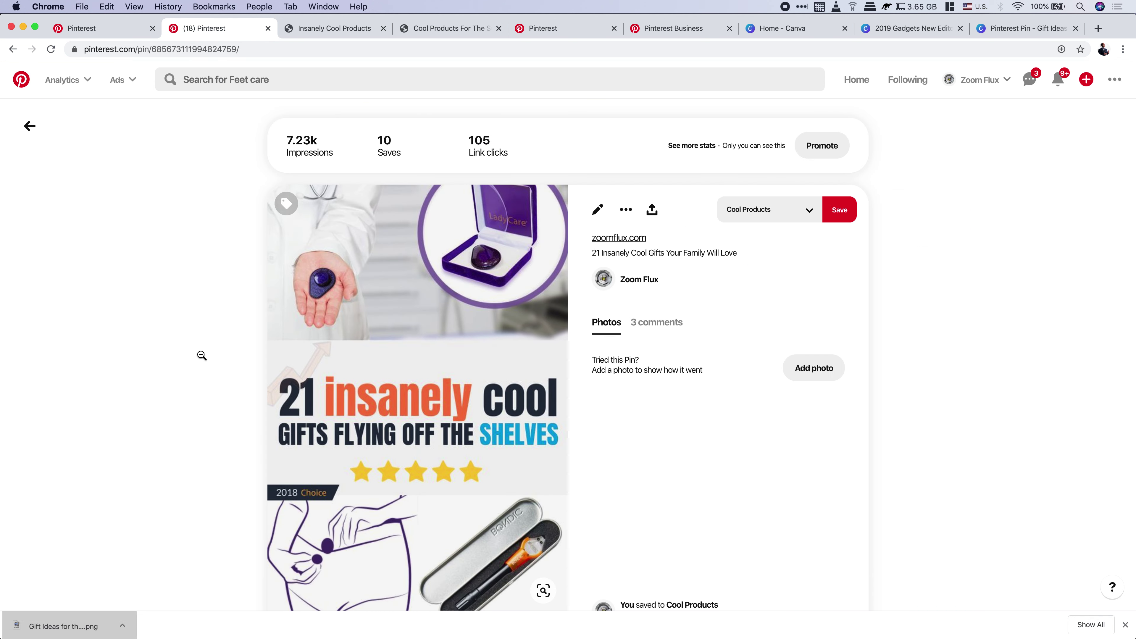
scroll(202, 355, down, 2)
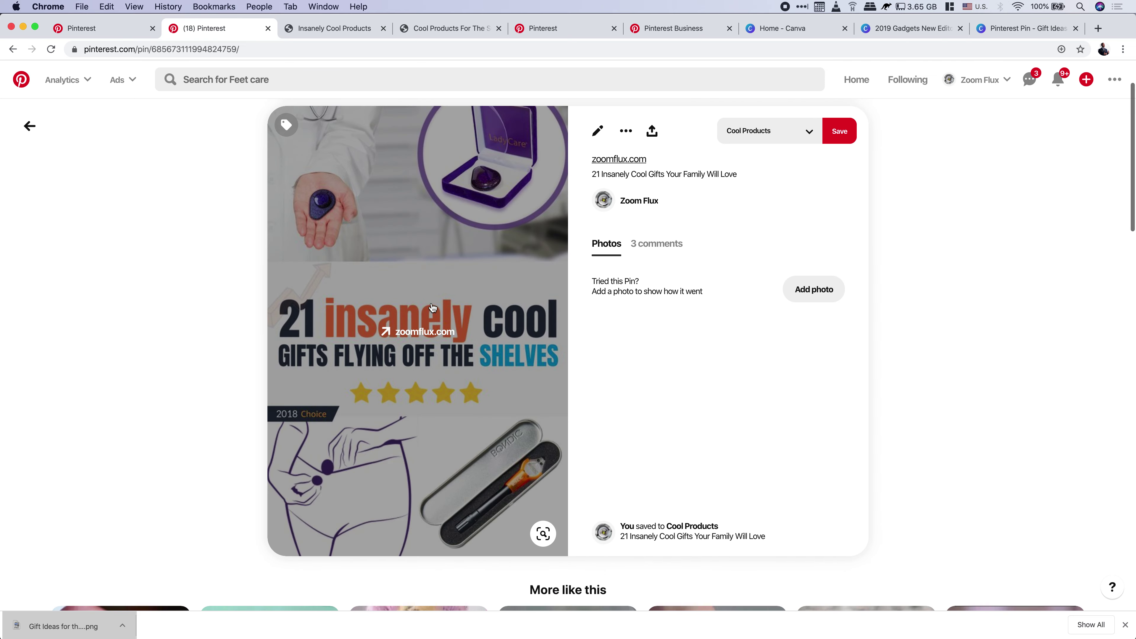
- View the zoomflux.com article linked from the Pin, close it, and look over the Pin's page
click(456, 293)
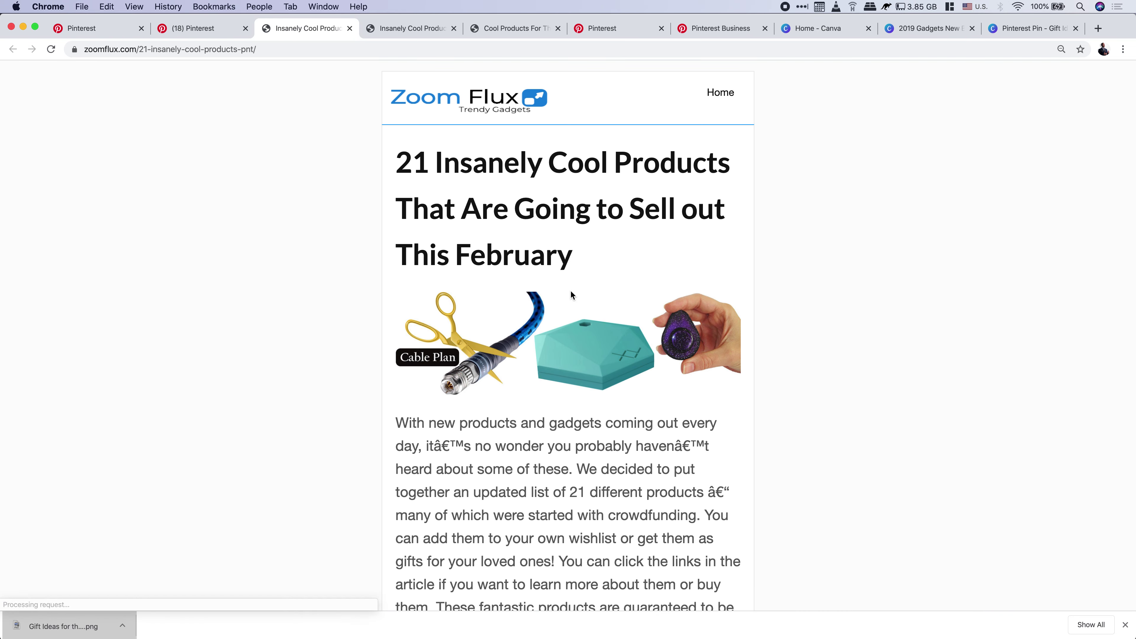
click(349, 28)
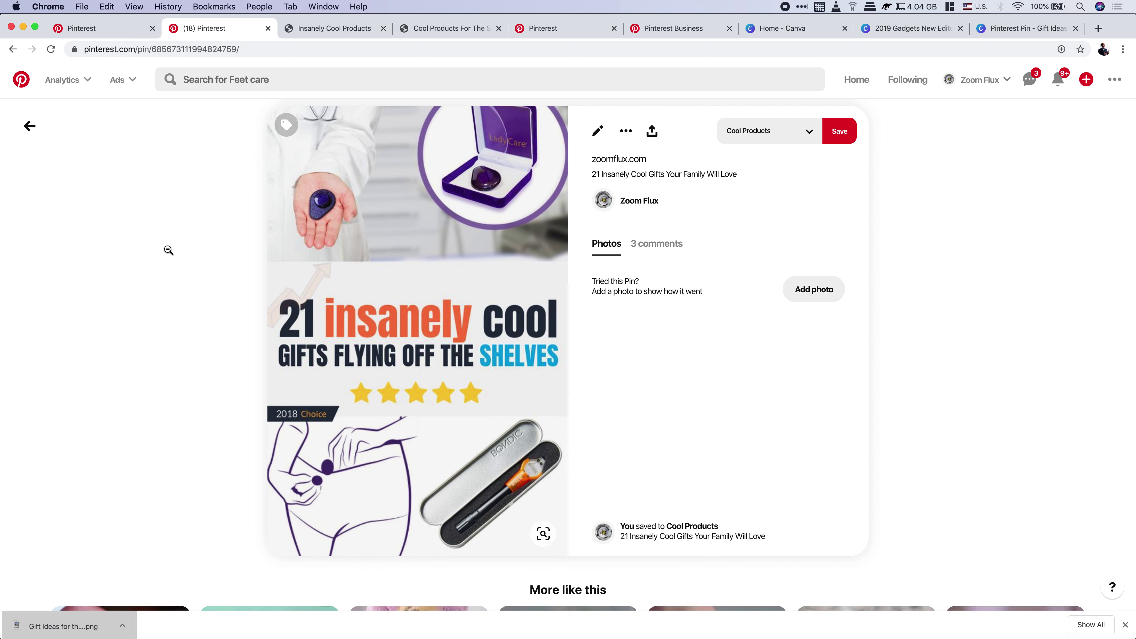
scroll(198, 320, down, 3)
scroll(366, 206, up, 5)
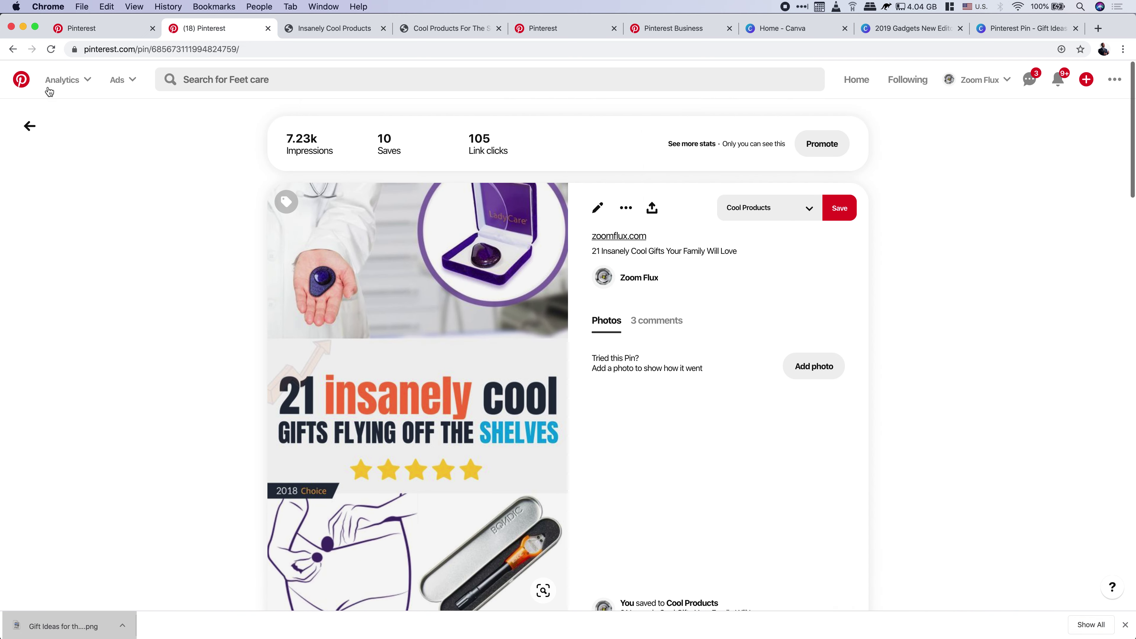
- Go to analytics.google.com in a new browser tab and set the zoomflux.com Audience Overview date range to Today
click(1098, 29)
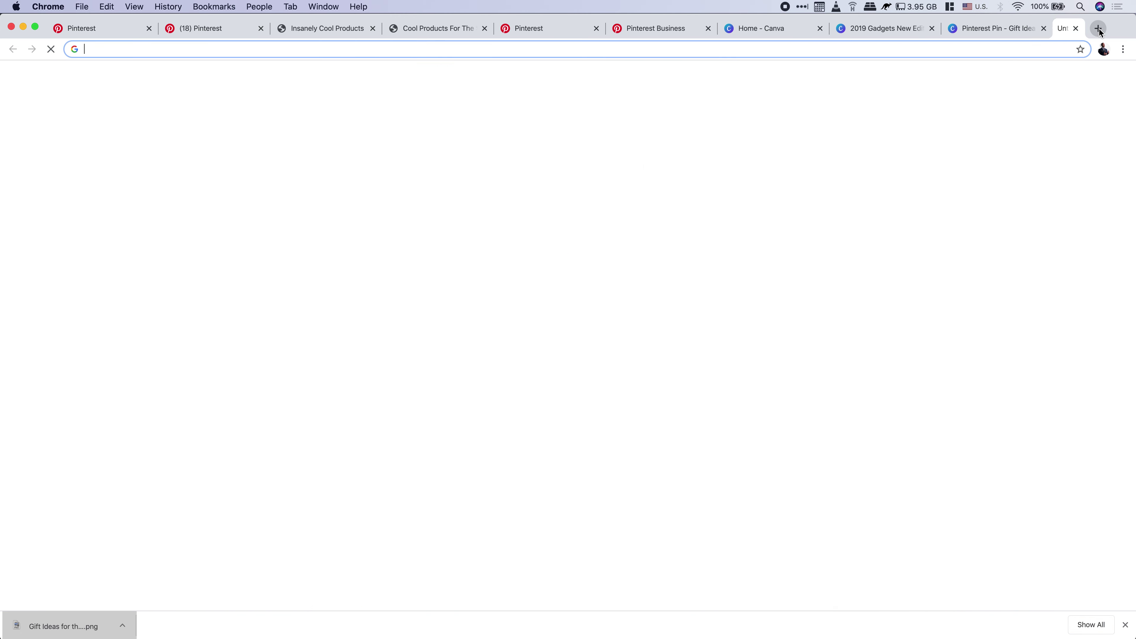
text(goog)
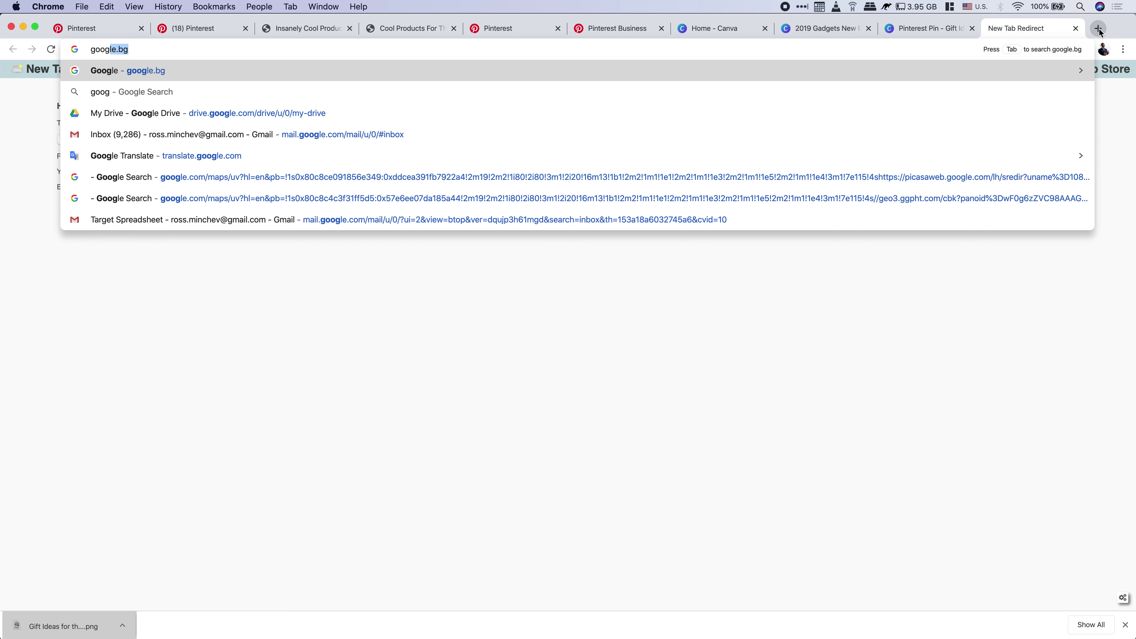
key(super+a)
text(na)
key(BackSpace)
key(BackSpace)
key(BackSpace)
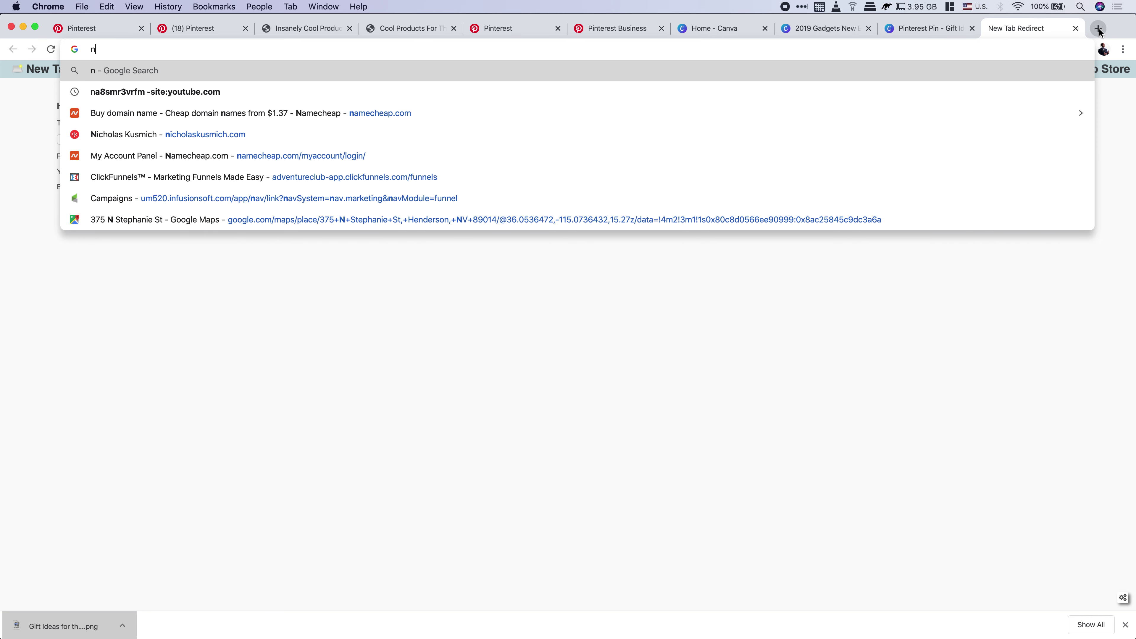
text(analytics.google.com/analytics/)
key(Return)
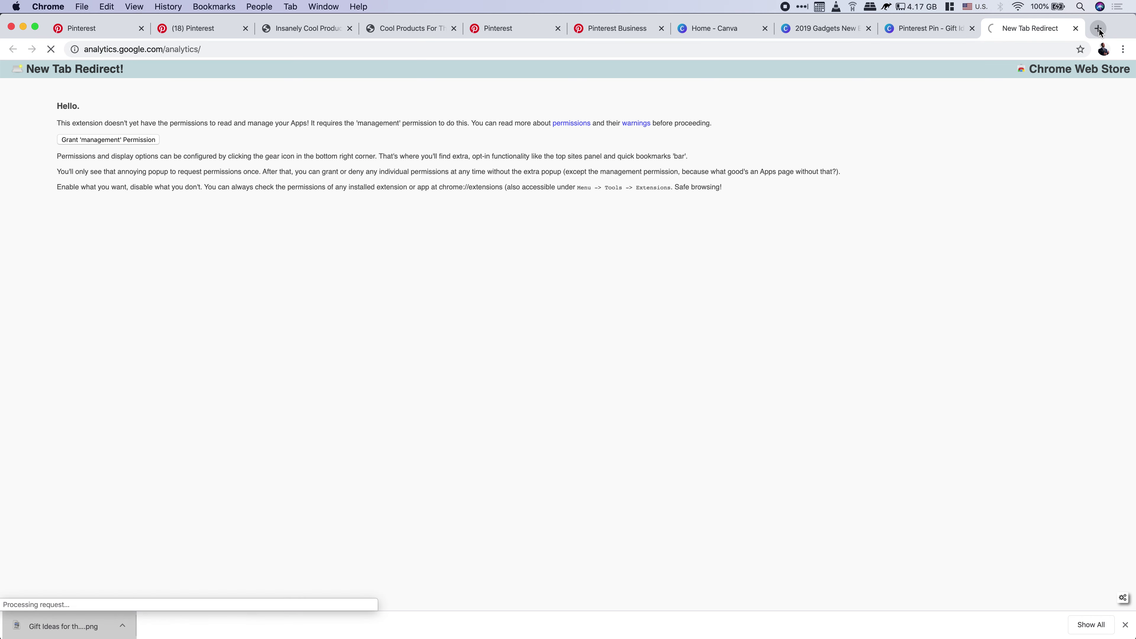
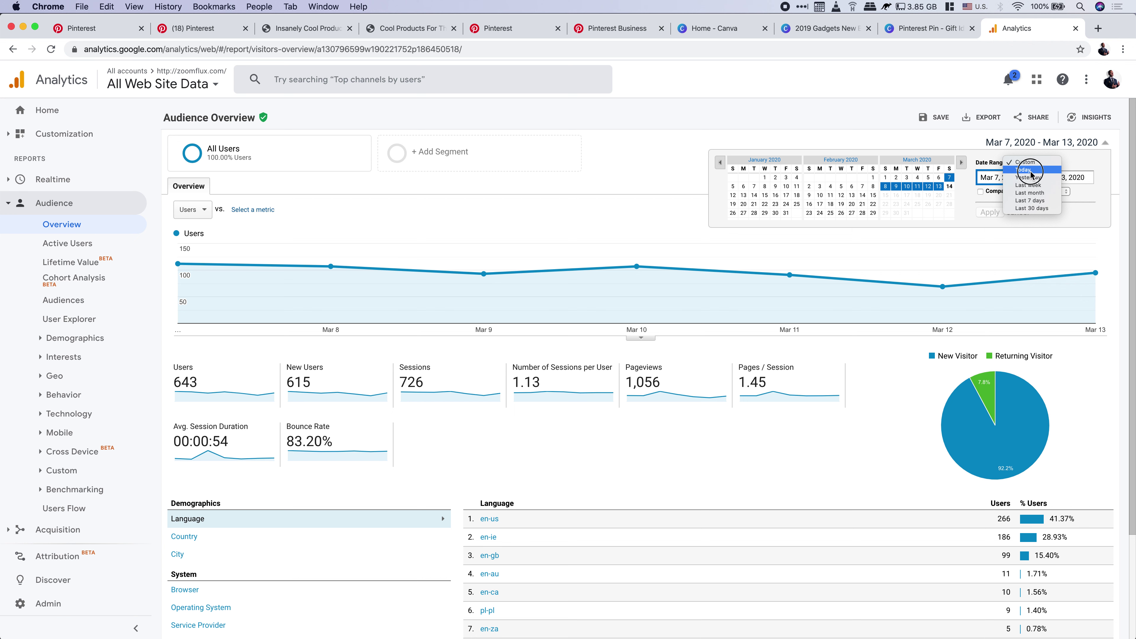
click(1029, 171)
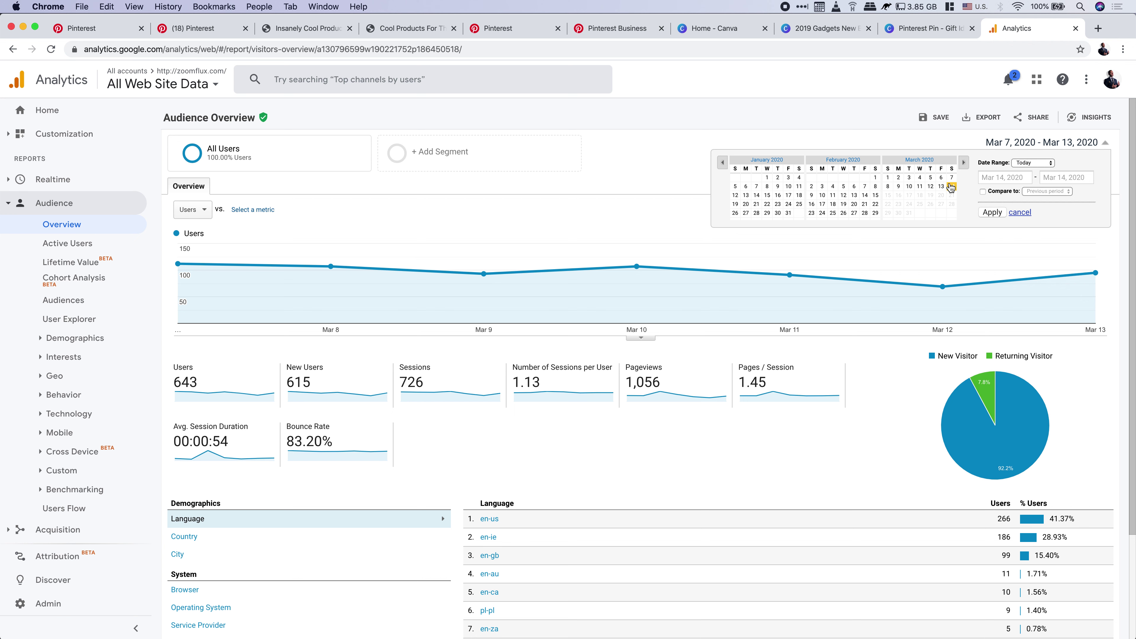
click(991, 212)
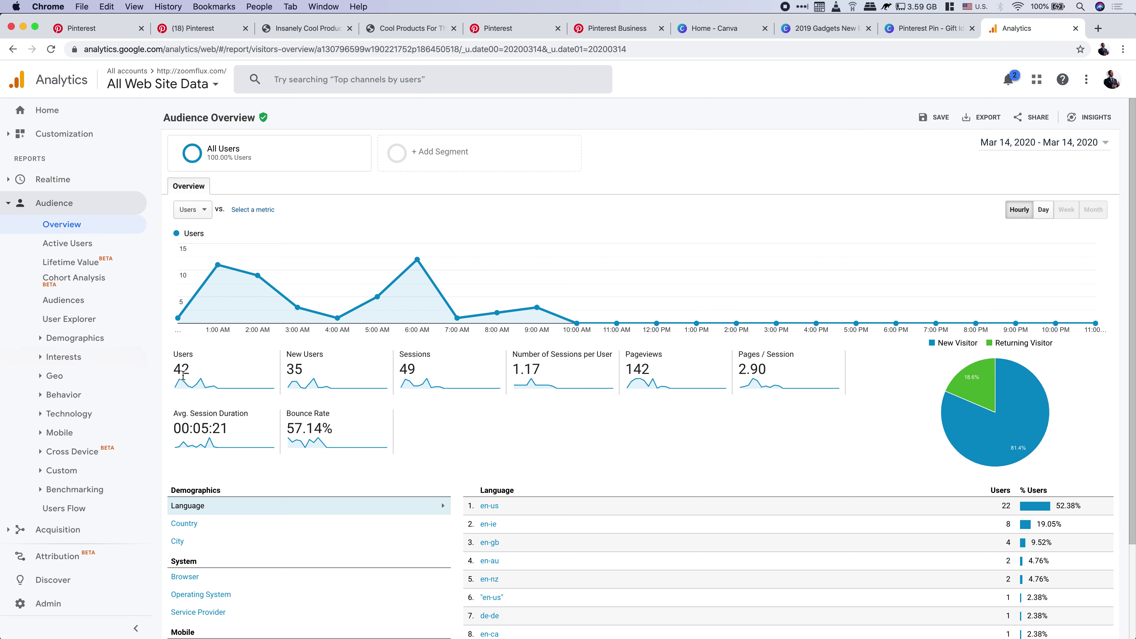
- Set the Audience Overview date range to Dec 13, 2018 - Mar 14, 2020 and examine the traffic figures
click(1067, 143)
click(721, 162)
click(720, 162)
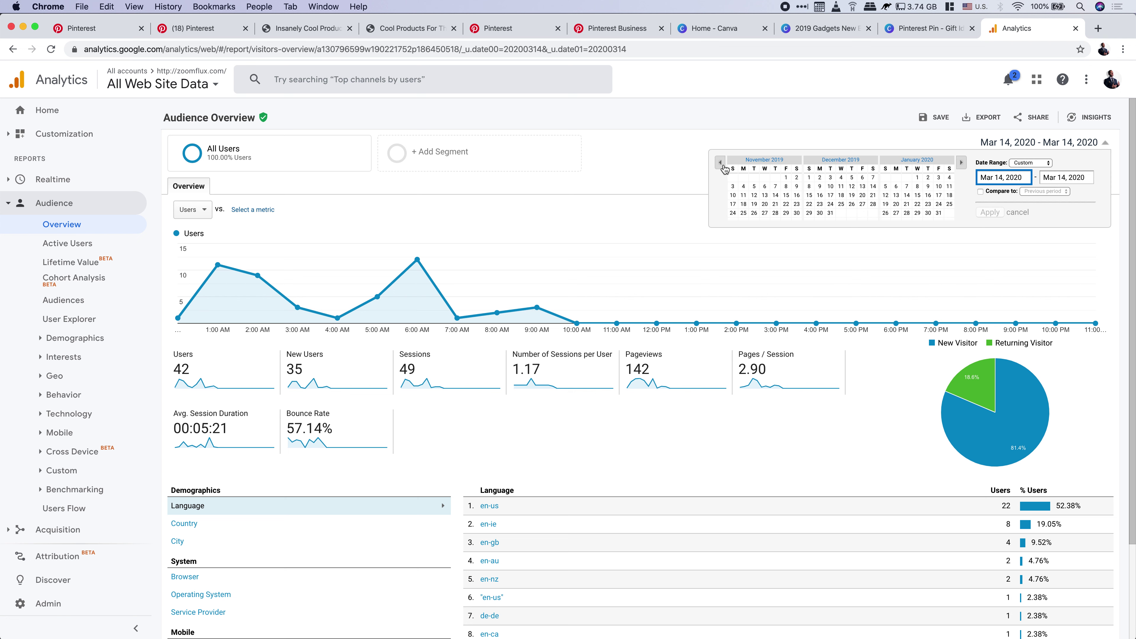
click(720, 163)
click(721, 162)
click(721, 162)
click(721, 162)
click(720, 162)
click(721, 162)
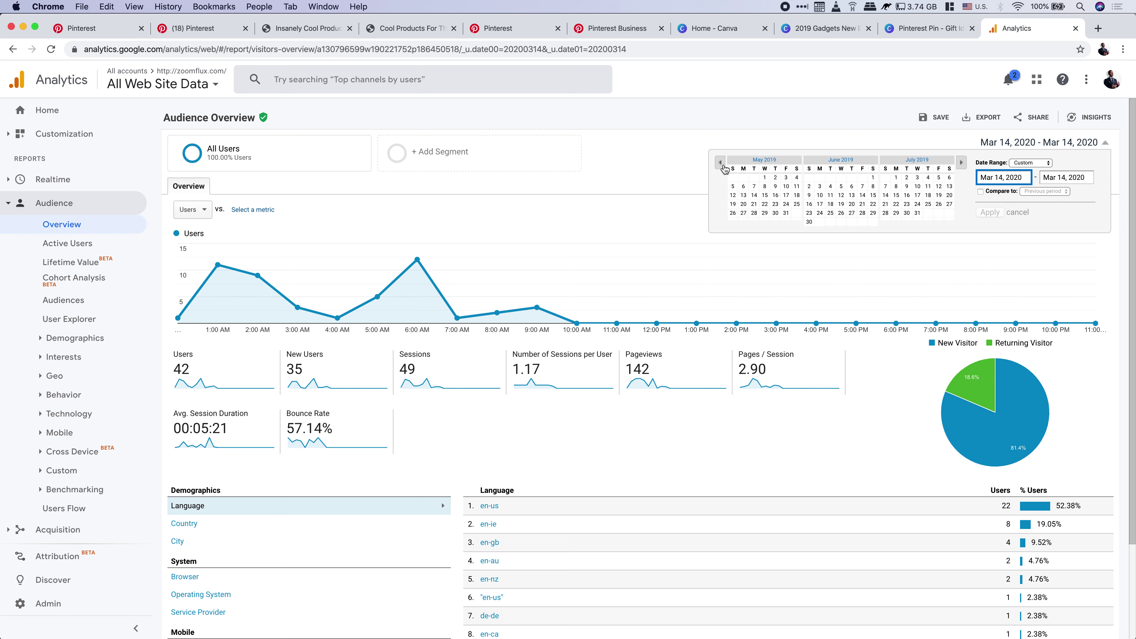
click(721, 162)
click(720, 163)
click(721, 162)
click(720, 162)
click(721, 162)
click(720, 162)
click(852, 195)
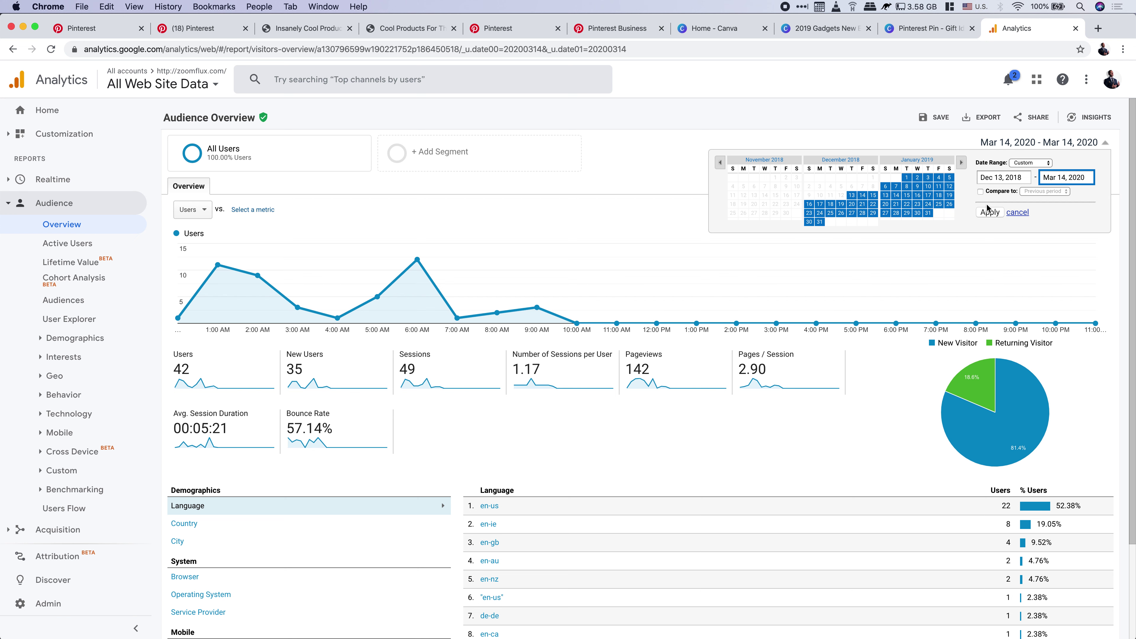
click(987, 214)
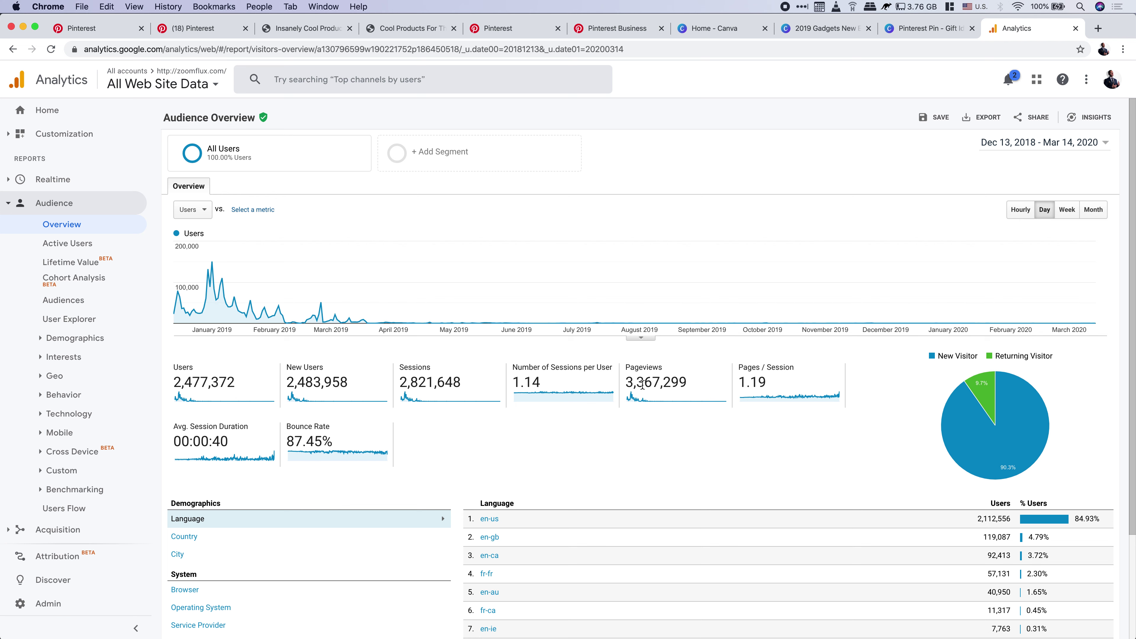
scroll(577, 449, down, 2)
scroll(576, 449, up, 2)
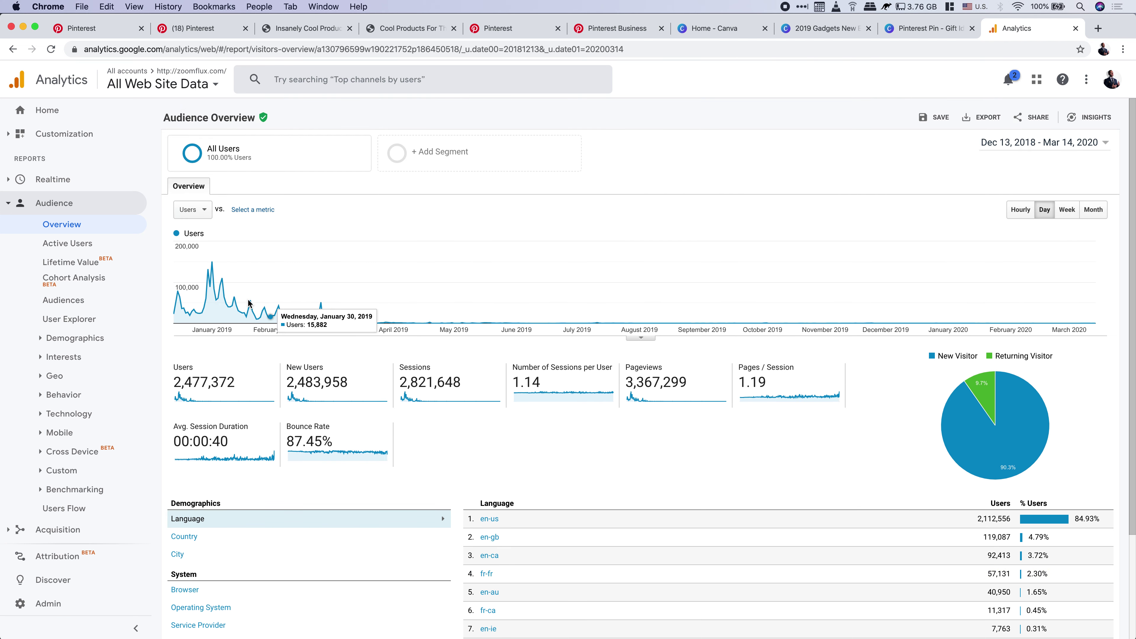
- Change the start date of the Audience Overview range to Jan 1, 2019, keeping Mar 14, 2020 as the end
click(1099, 143)
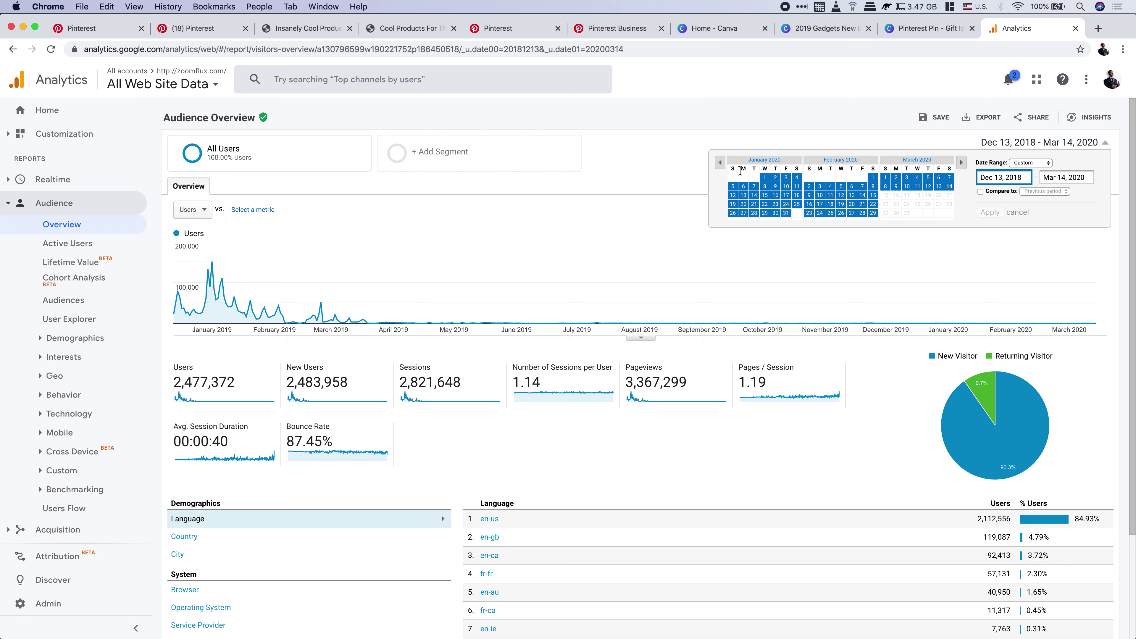
click(721, 163)
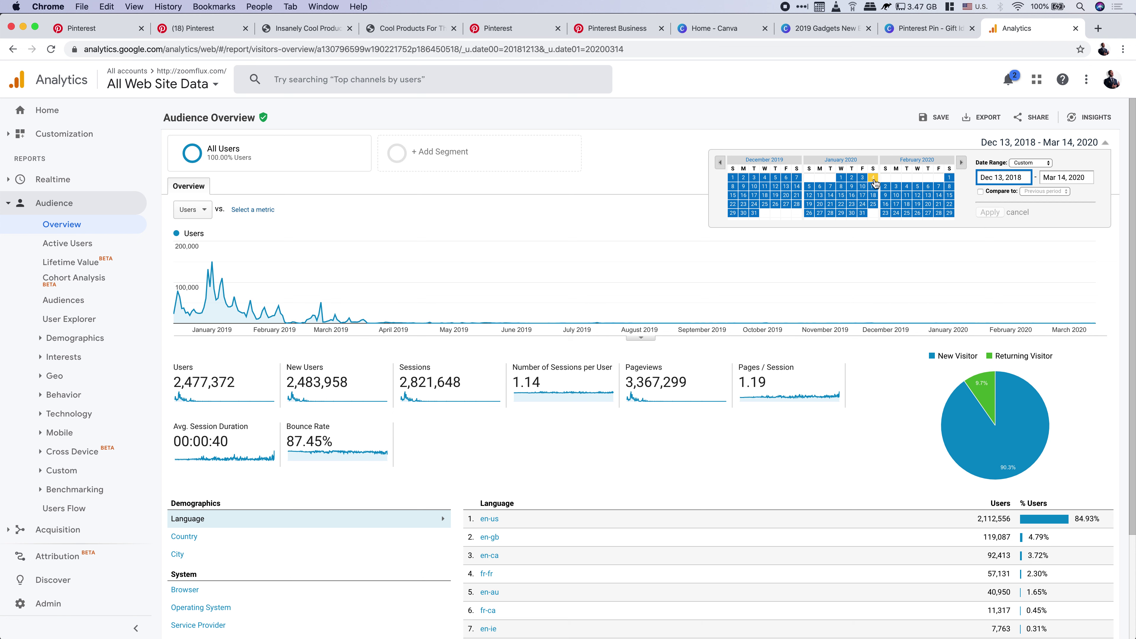
click(720, 164)
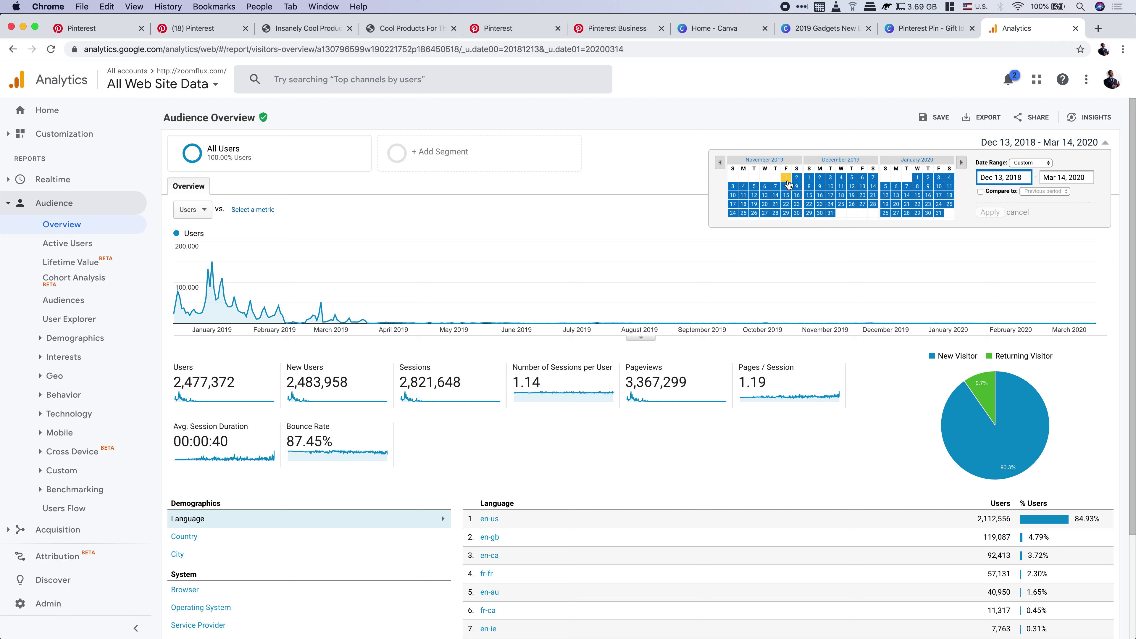
click(719, 163)
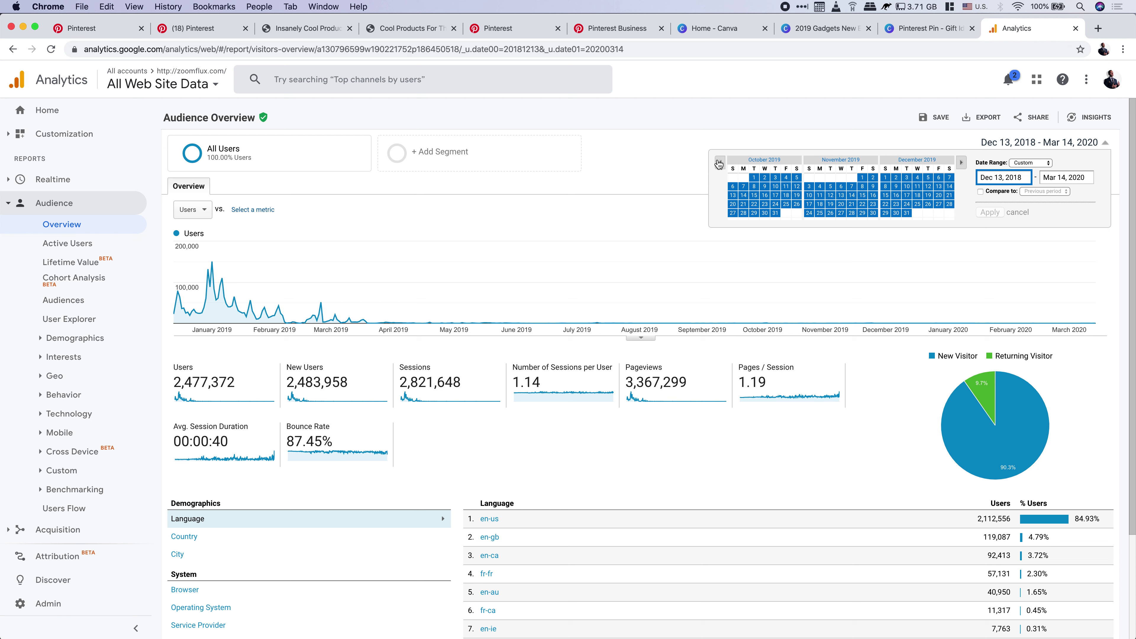
click(719, 163)
click(720, 163)
click(719, 163)
click(719, 164)
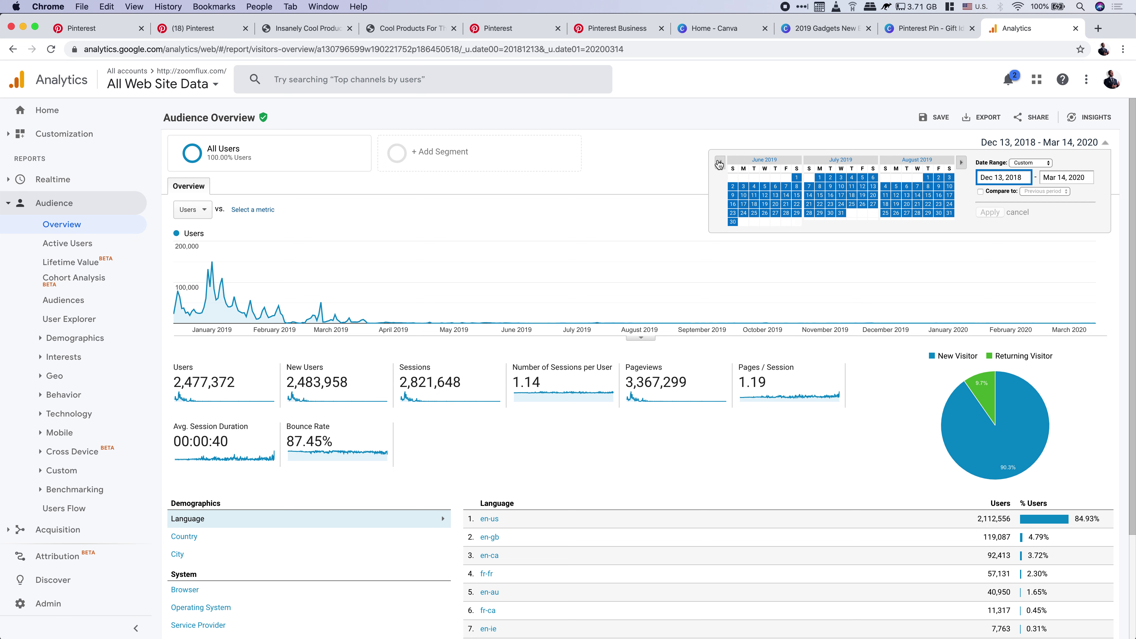
click(720, 164)
click(719, 164)
click(719, 164)
click(720, 163)
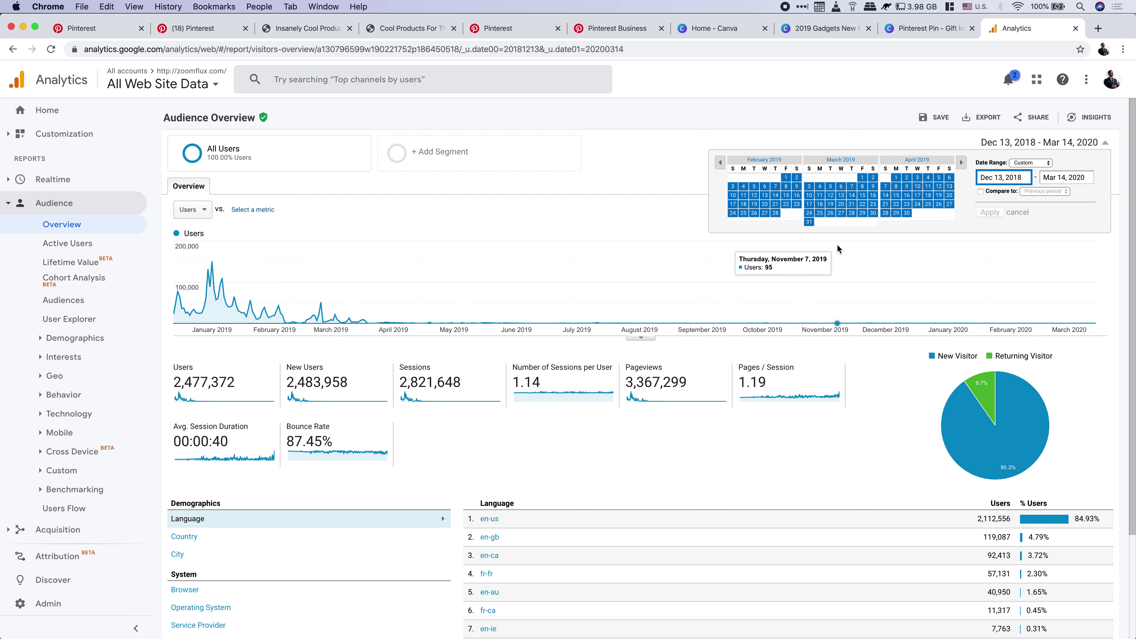
scroll(837, 243, up, 5)
scroll(837, 244, up, 2)
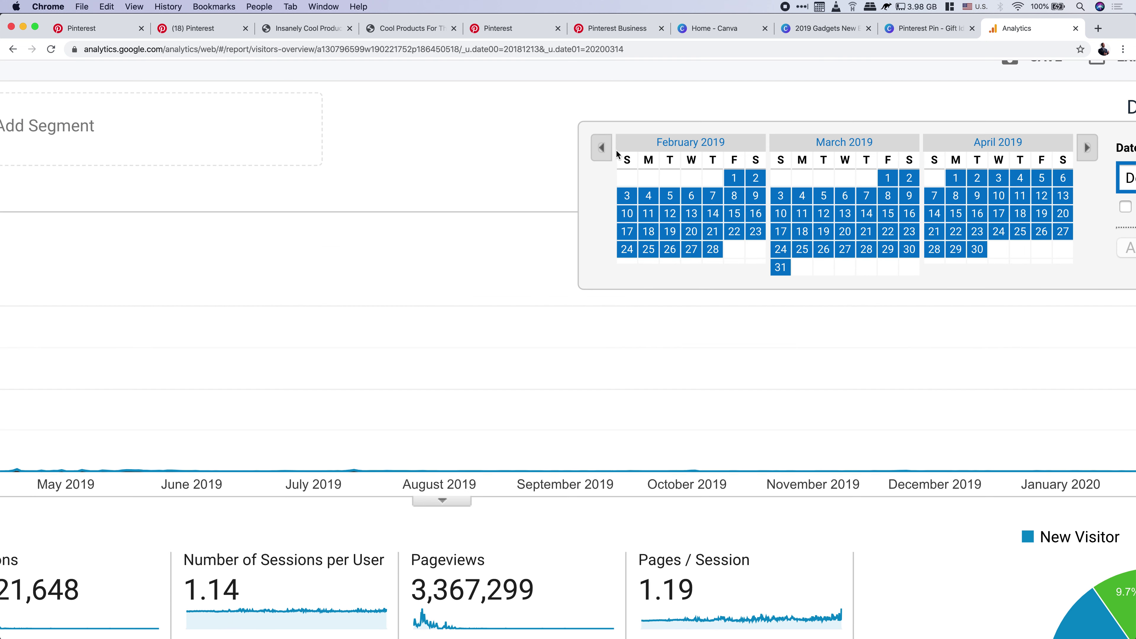
click(604, 150)
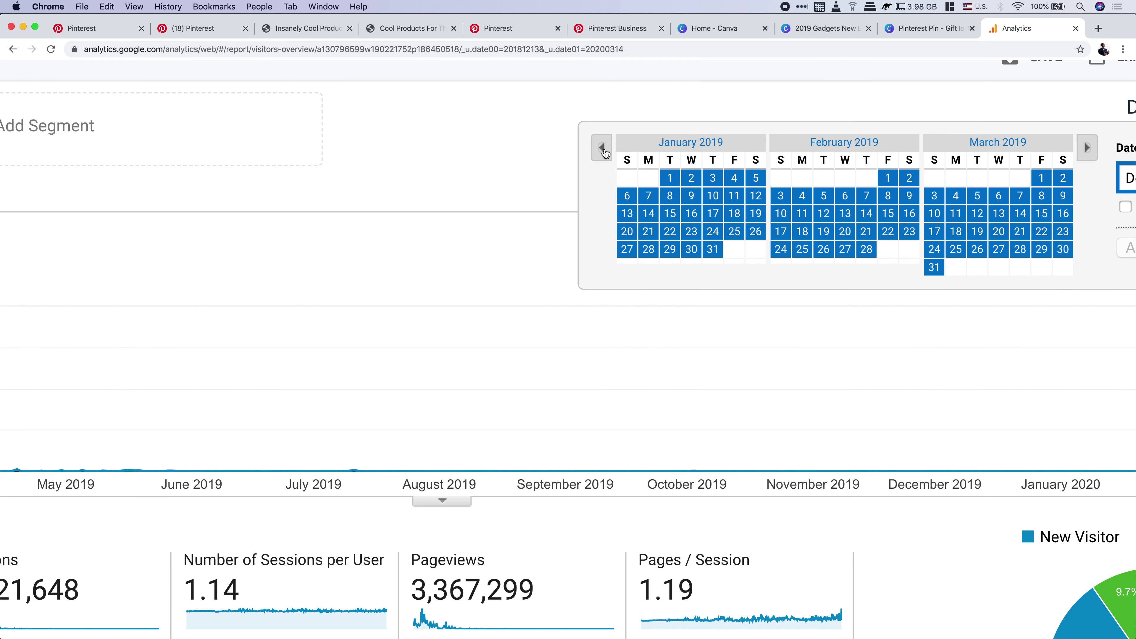
click(670, 178)
click(1129, 248)
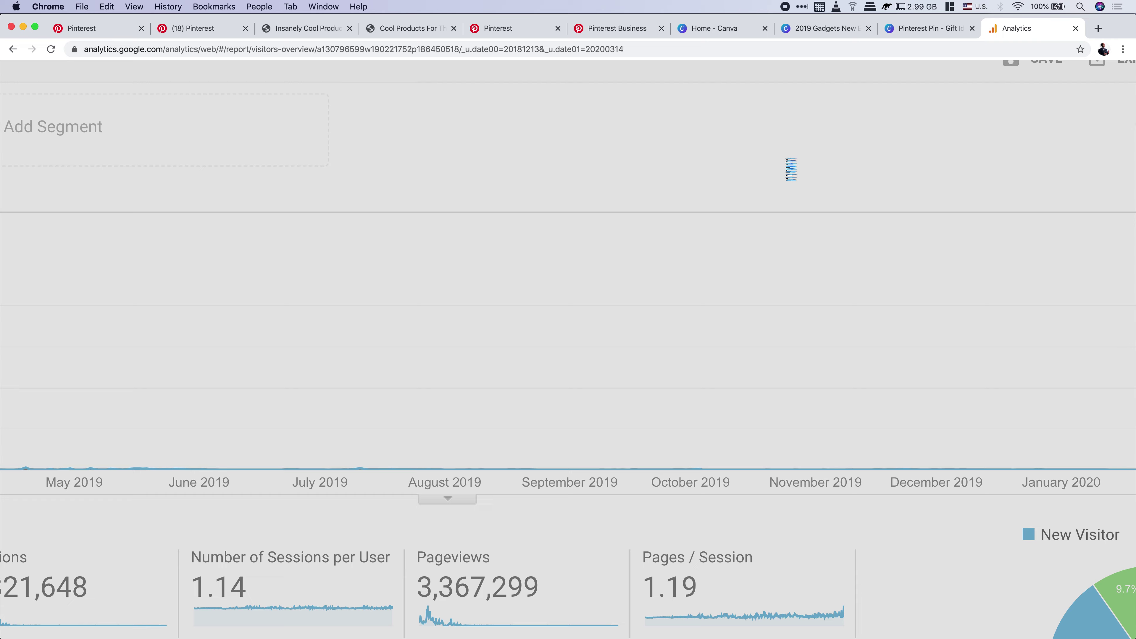
scroll(916, 243, down, 5)
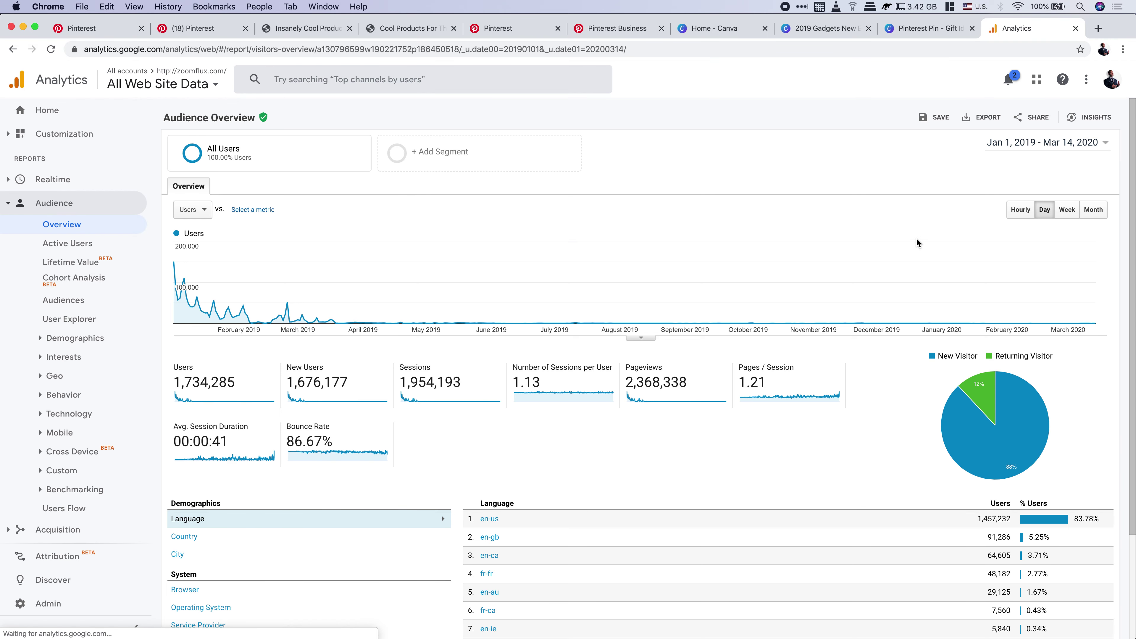
- Change the start date of the Audience Overview range to Mar 1, 2019 and examine the users chart
click(1058, 154)
scroll(850, 193, up, 5)
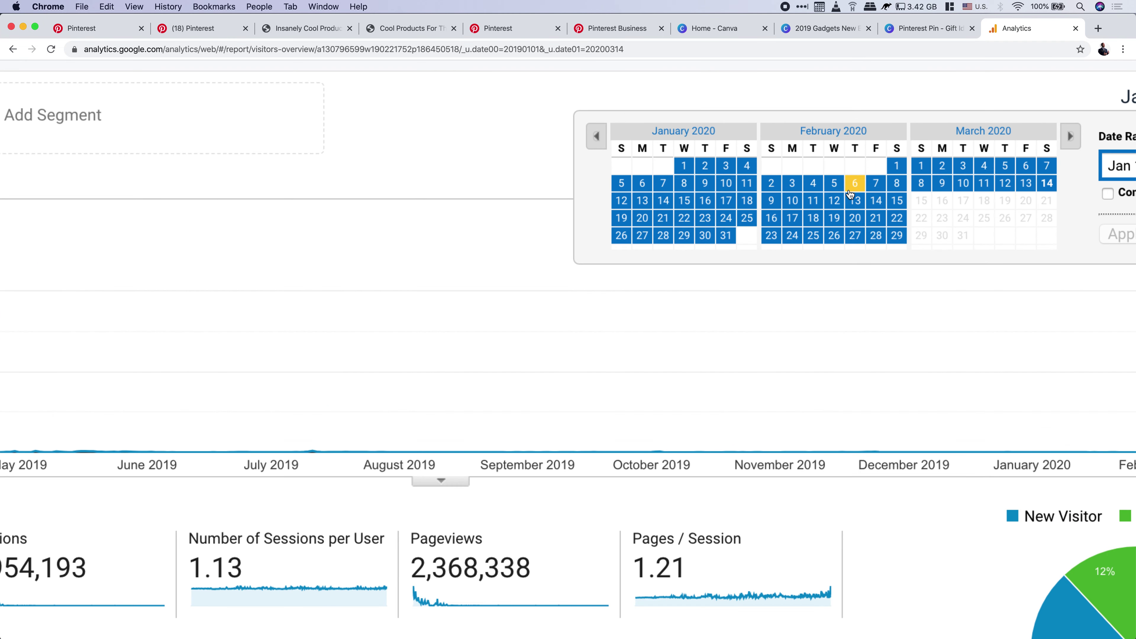
click(493, 114)
click(493, 114)
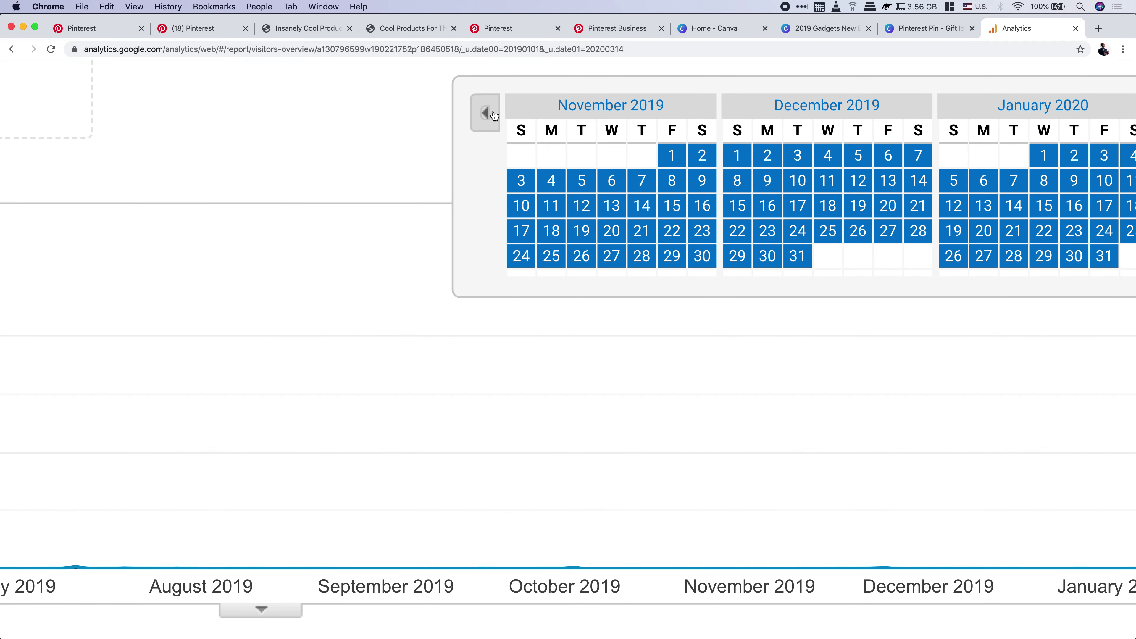
click(493, 114)
click(493, 115)
click(493, 115)
click(494, 114)
click(494, 114)
click(494, 114)
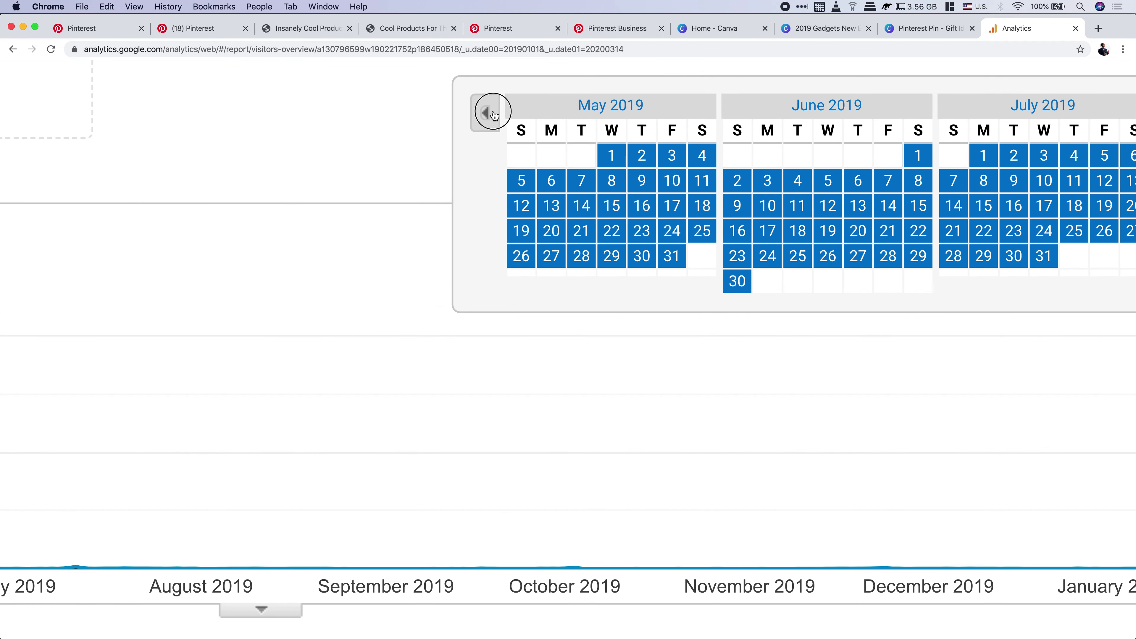
click(494, 115)
click(493, 114)
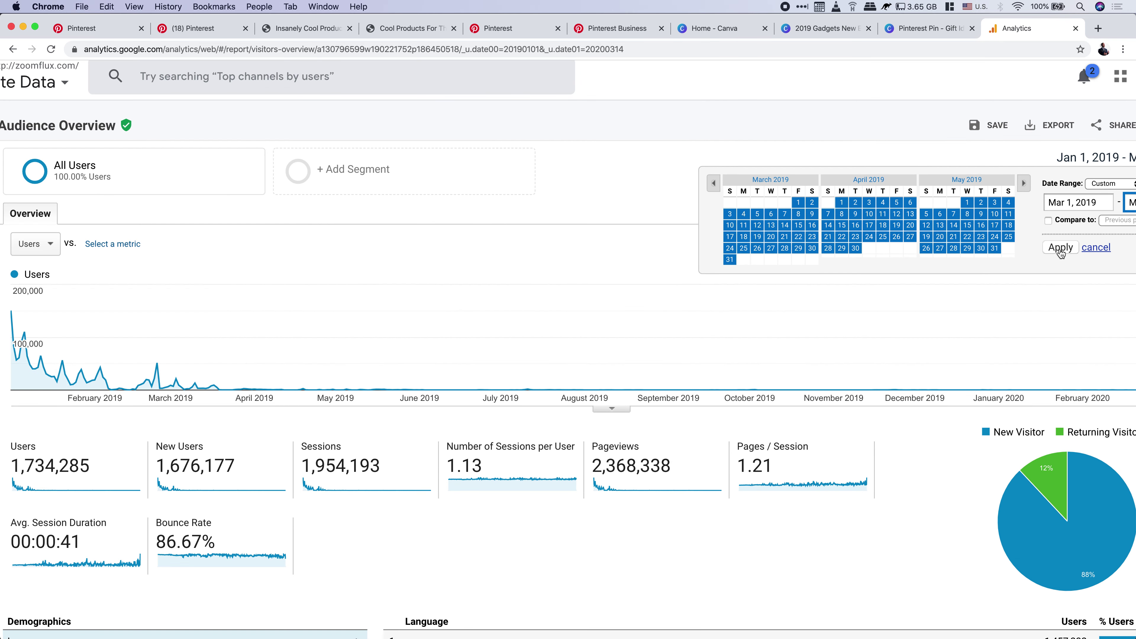
click(1051, 247)
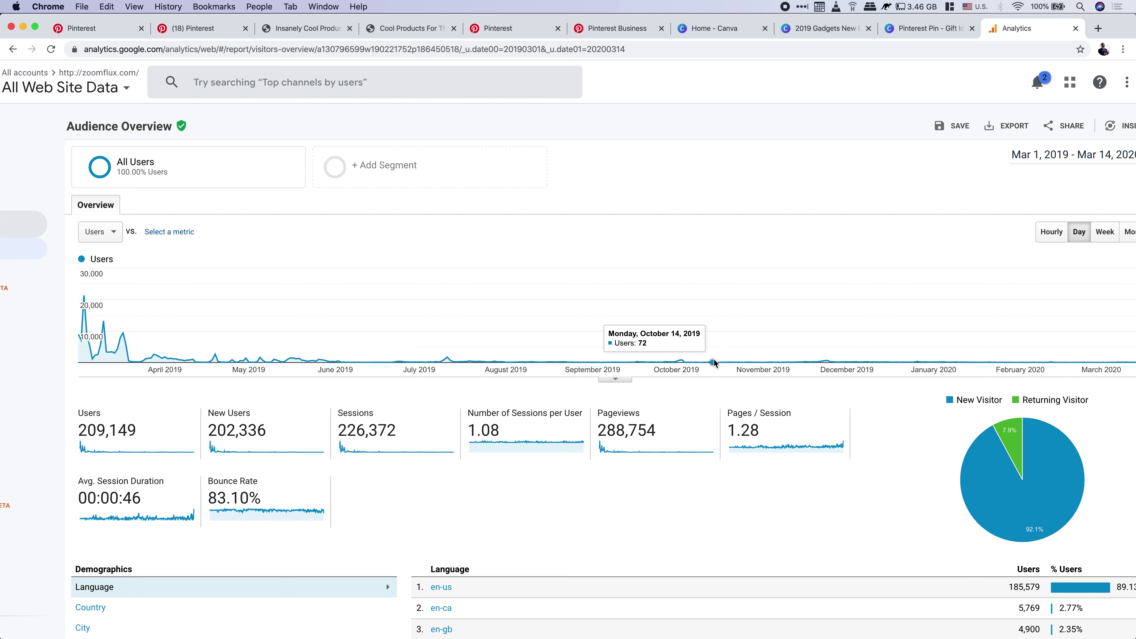
scroll(863, 365, right, 2)
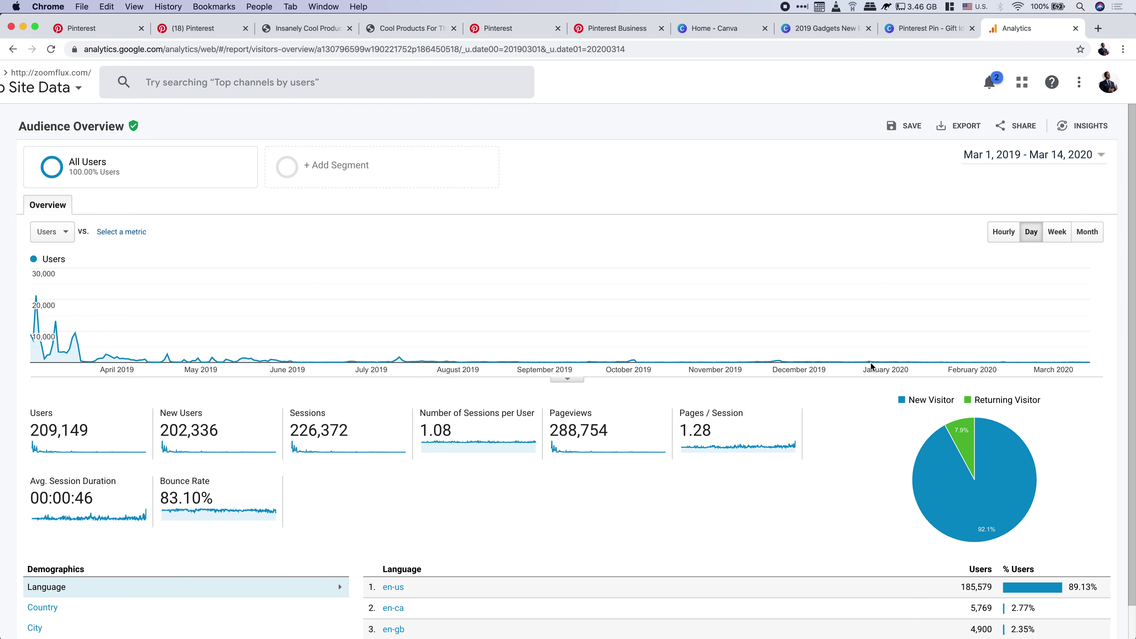
- Change the start date of the Audience Overview range to Jul 1, 2019 and examine the traffic figures
click(1088, 162)
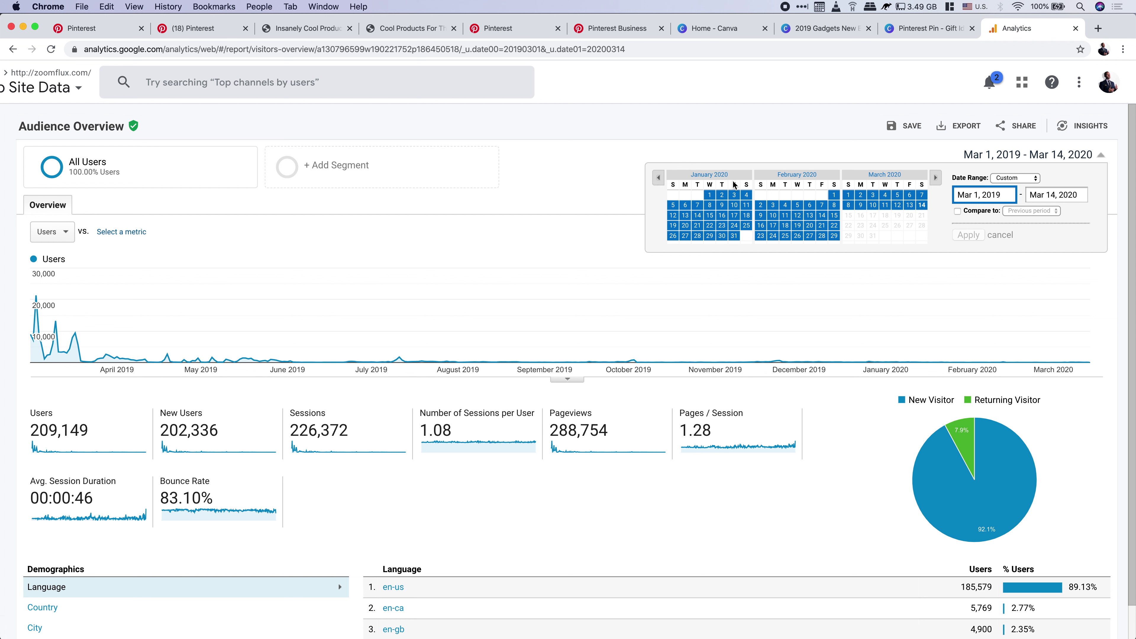
click(658, 178)
click(658, 179)
click(658, 179)
click(658, 178)
click(658, 178)
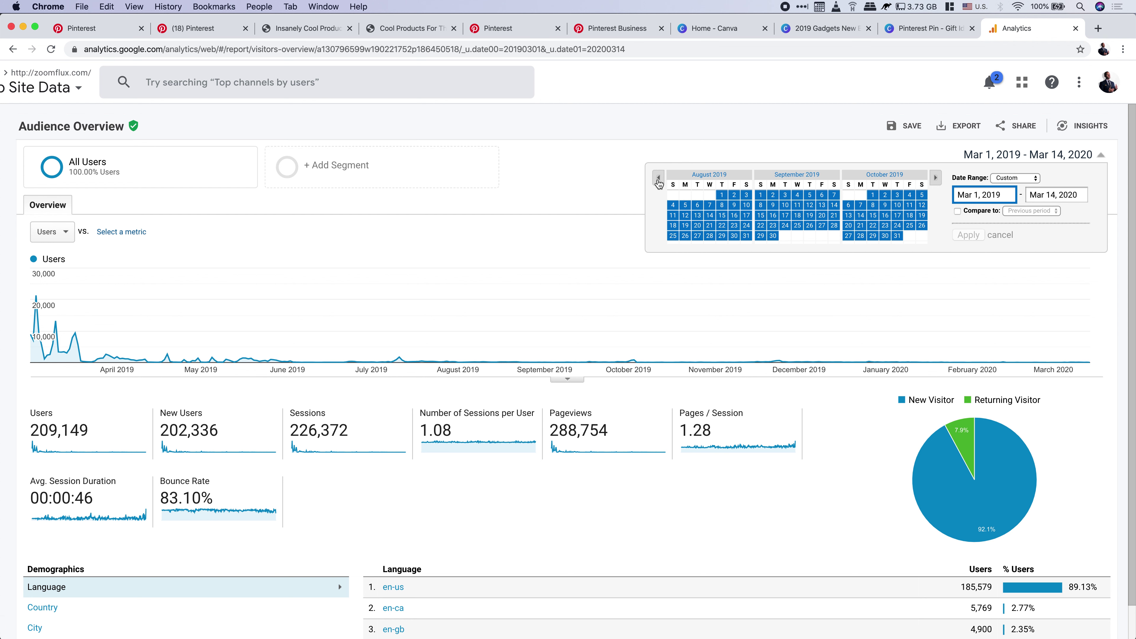
click(658, 178)
click(685, 195)
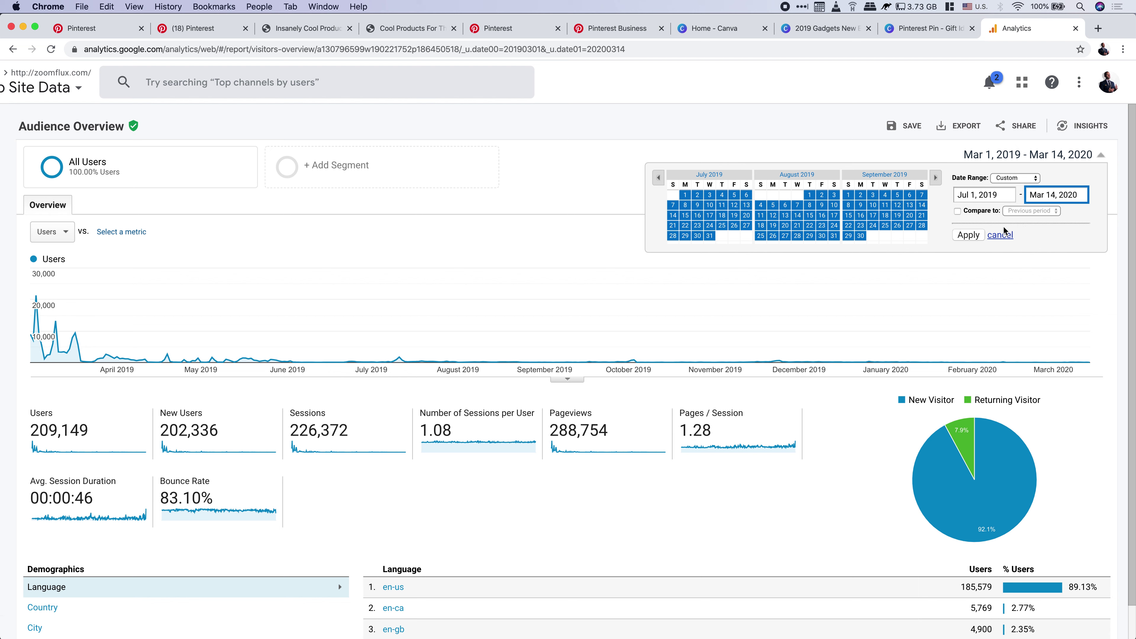
click(977, 235)
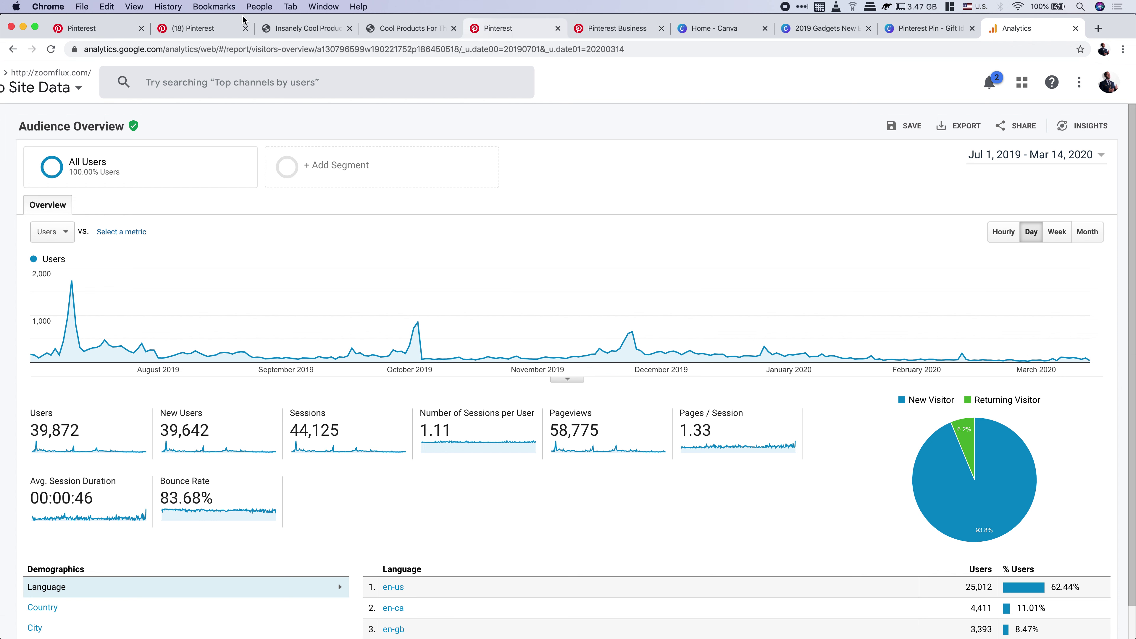
- In the Pinterest Pin builder, describe the Pin as "Products cool for cool people for nice people wemone products man producst kids producst" plus filler letters
click(113, 29)
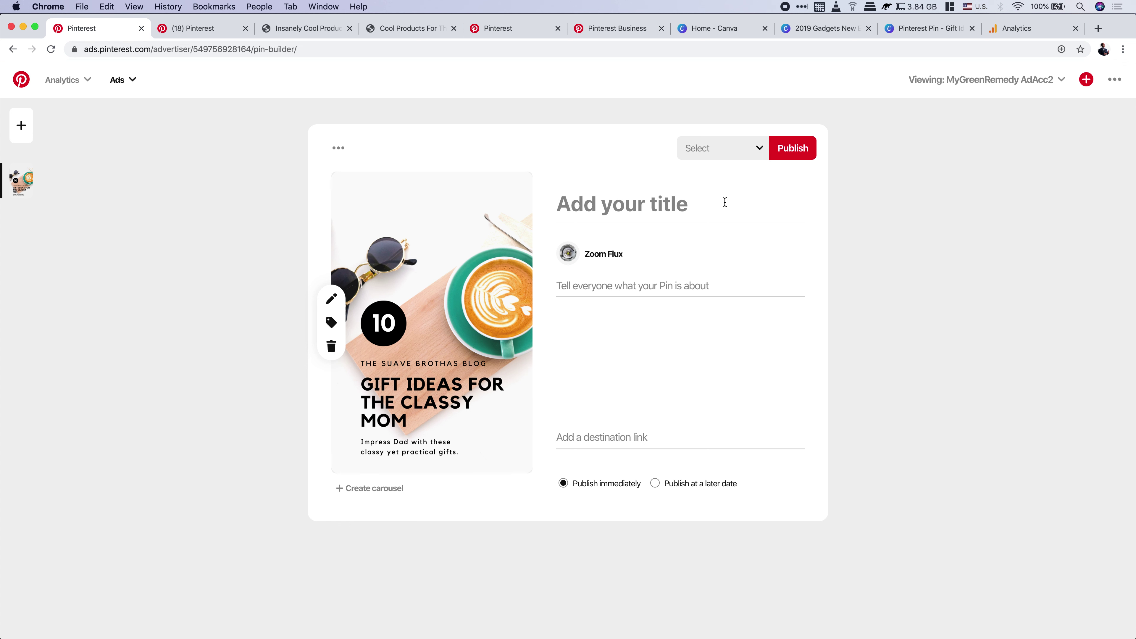
click(623, 203)
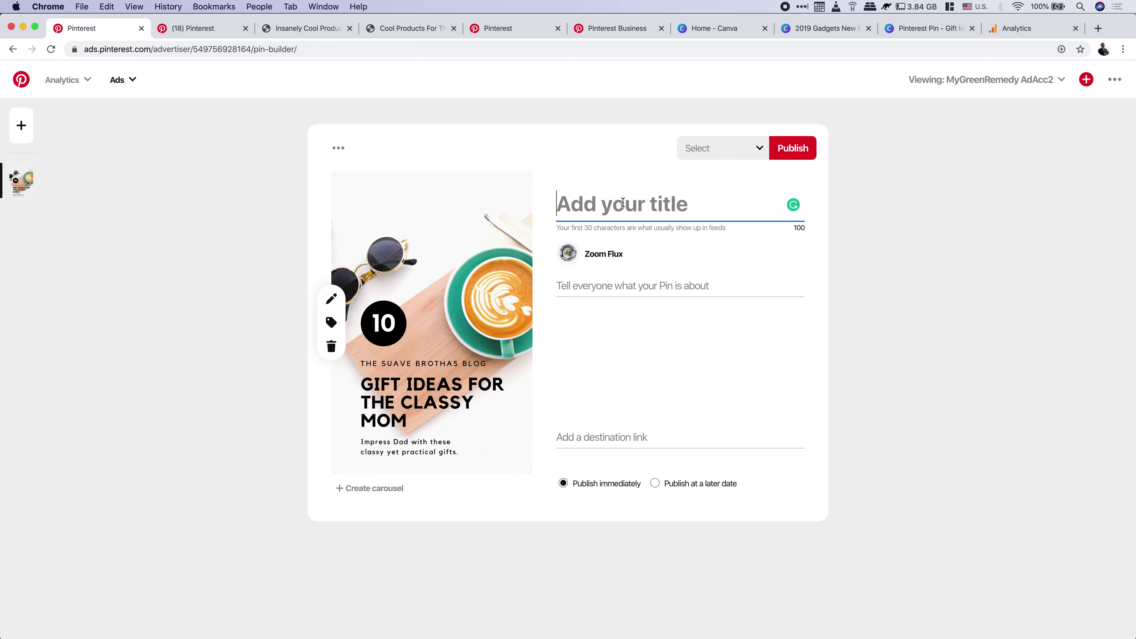
click(602, 287)
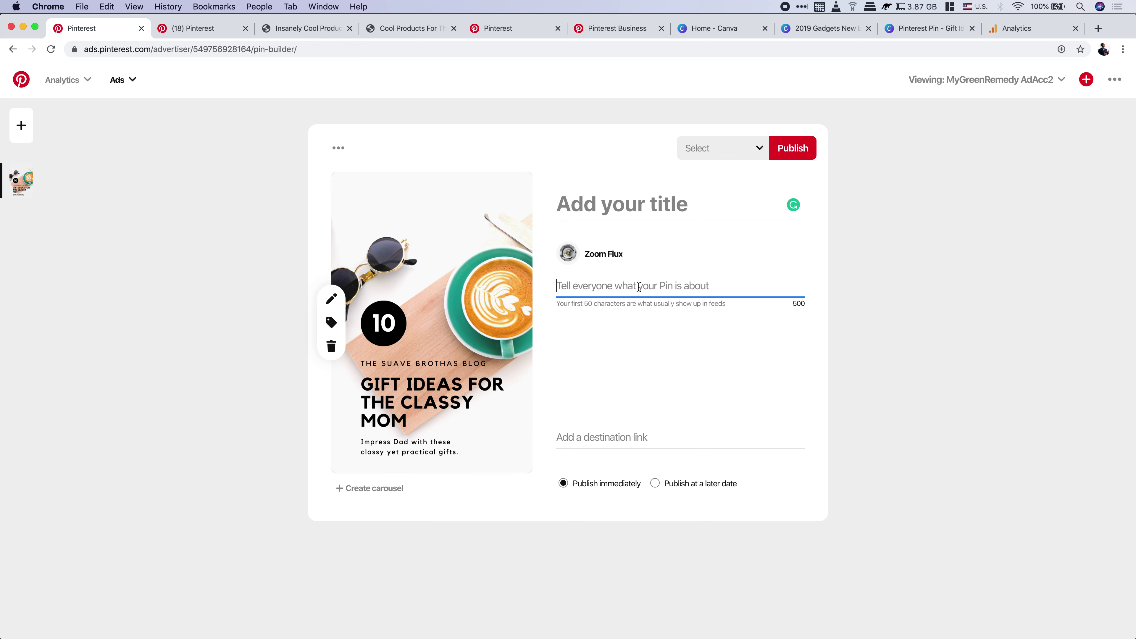
text(Products coo)
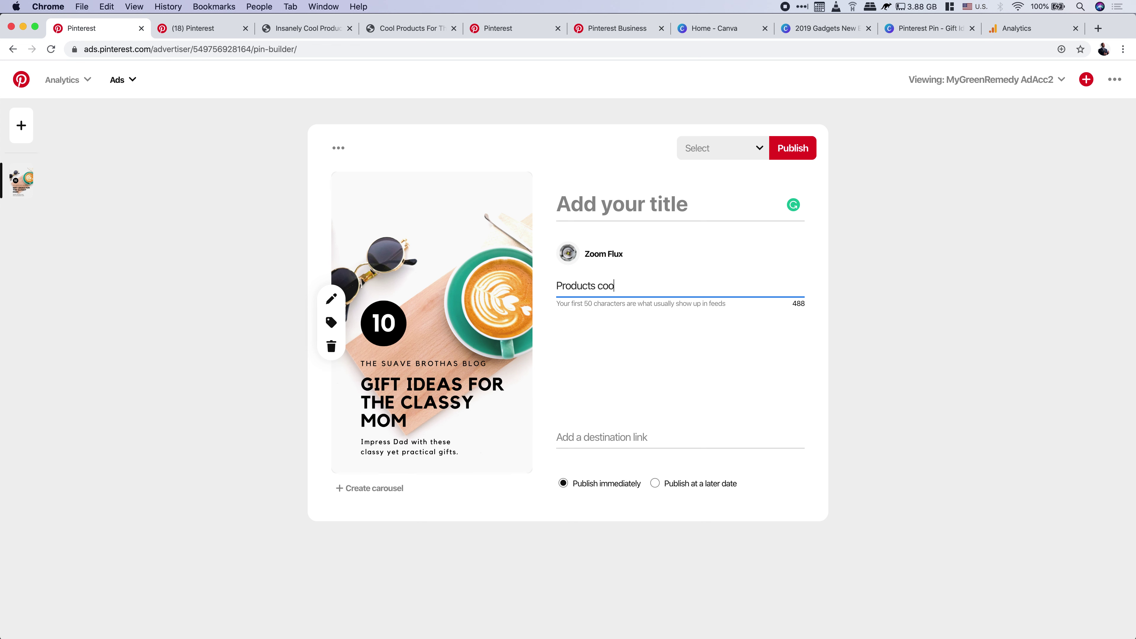
text(l for cool people for nice people)
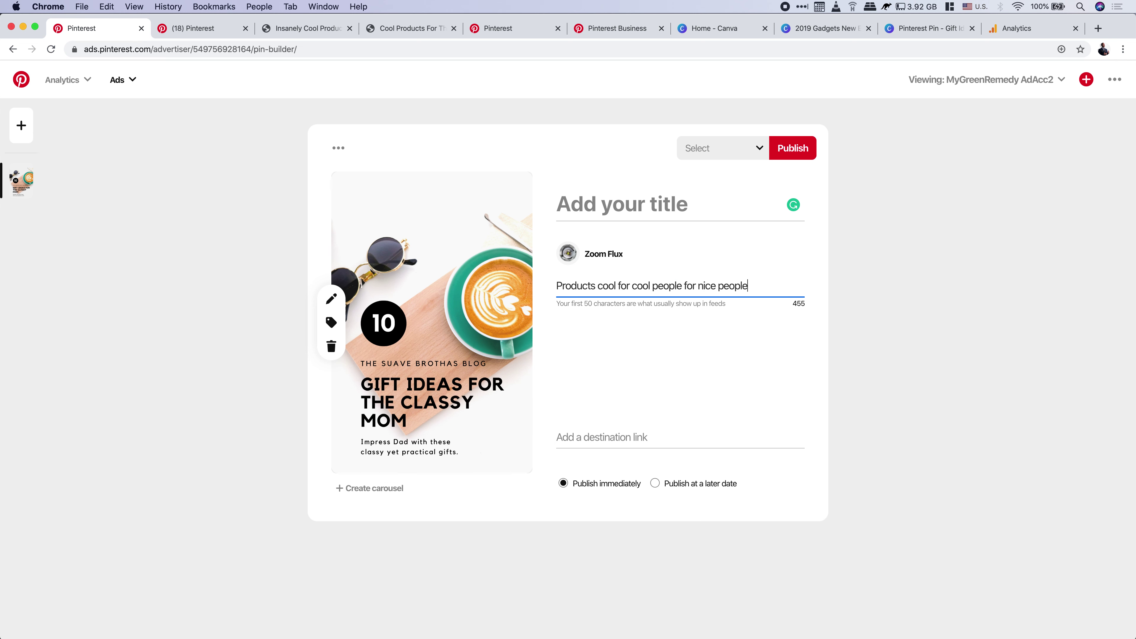
text( wemone products man produ)
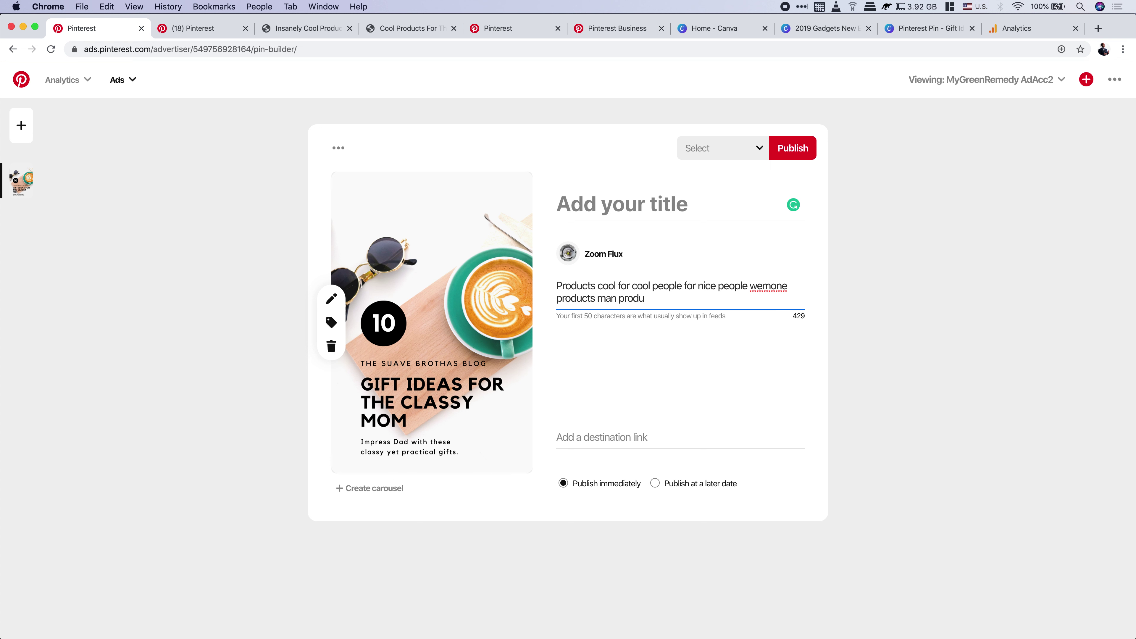
text(cst kids producst )
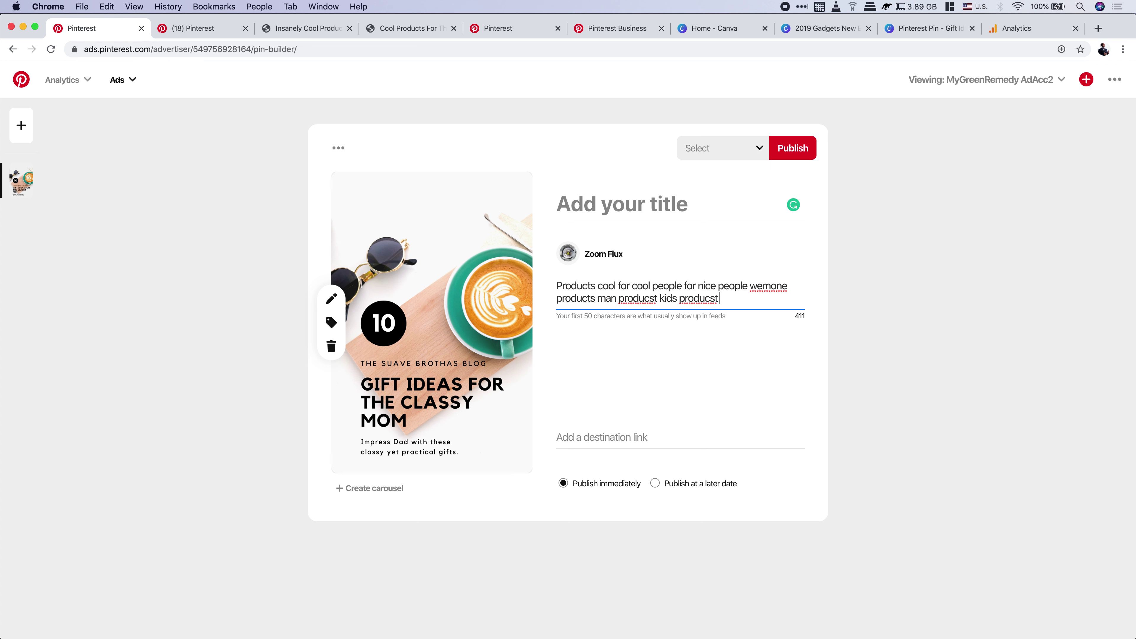
text(kjsflkwhfkdfjkdshfkjdskfsdjgdsjgdsjndsngdsjgndslk)
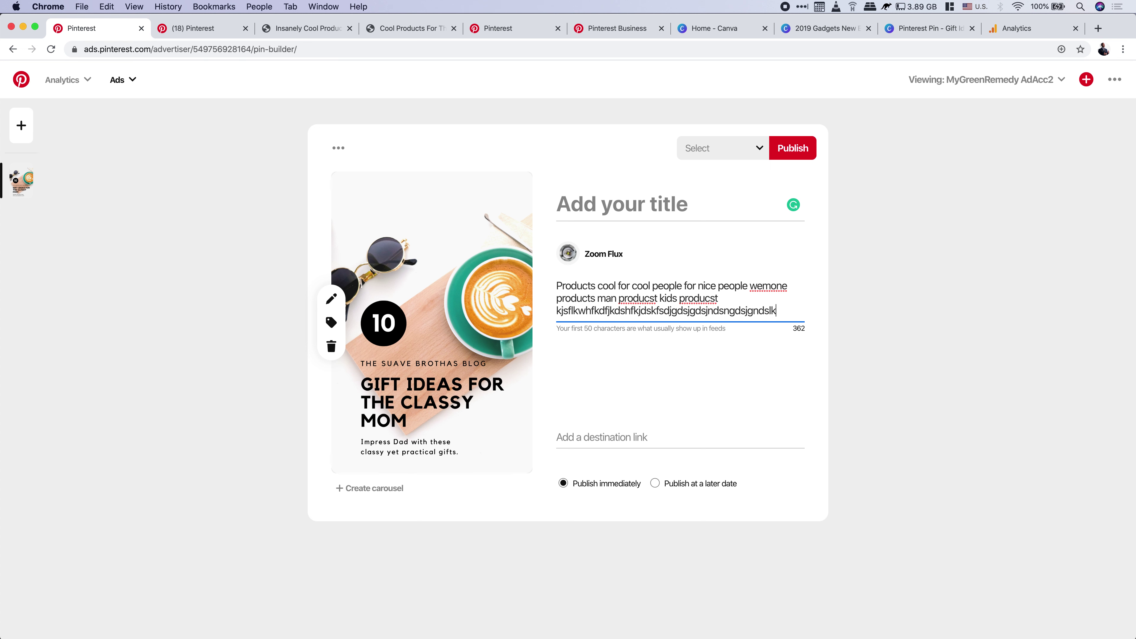
text(gndlgkdsngldsknglkdsngl)
- Copy the whole Pin description and paste it twice at the end of the existing text
drag(644, 324, 553, 287)
key(super+c)
click(673, 323)
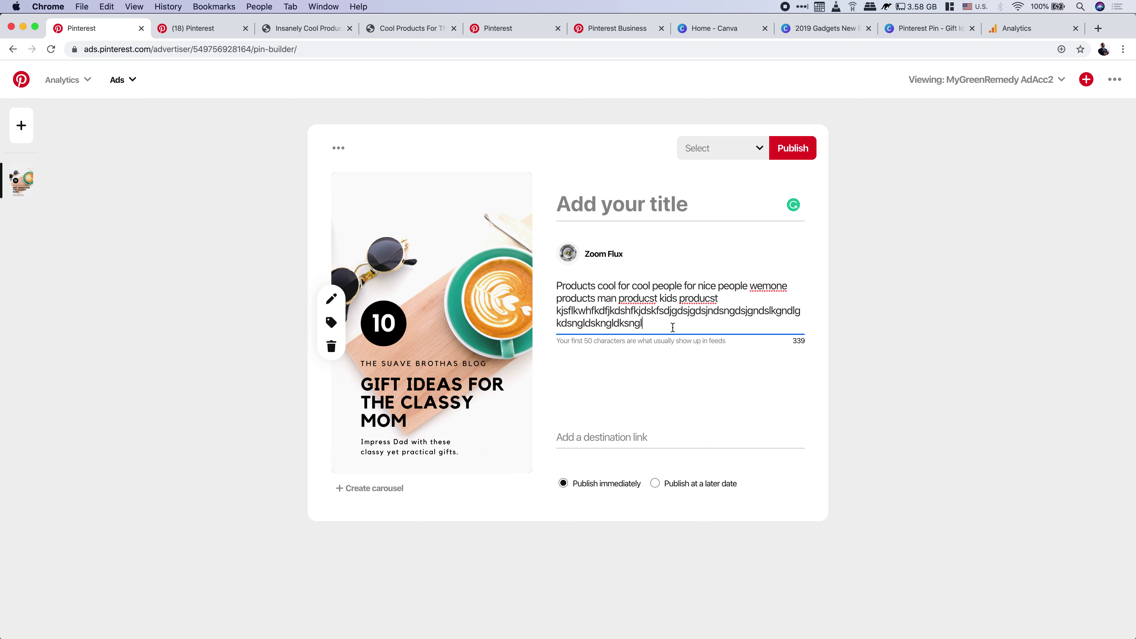
key(super+v)
key(super+v)
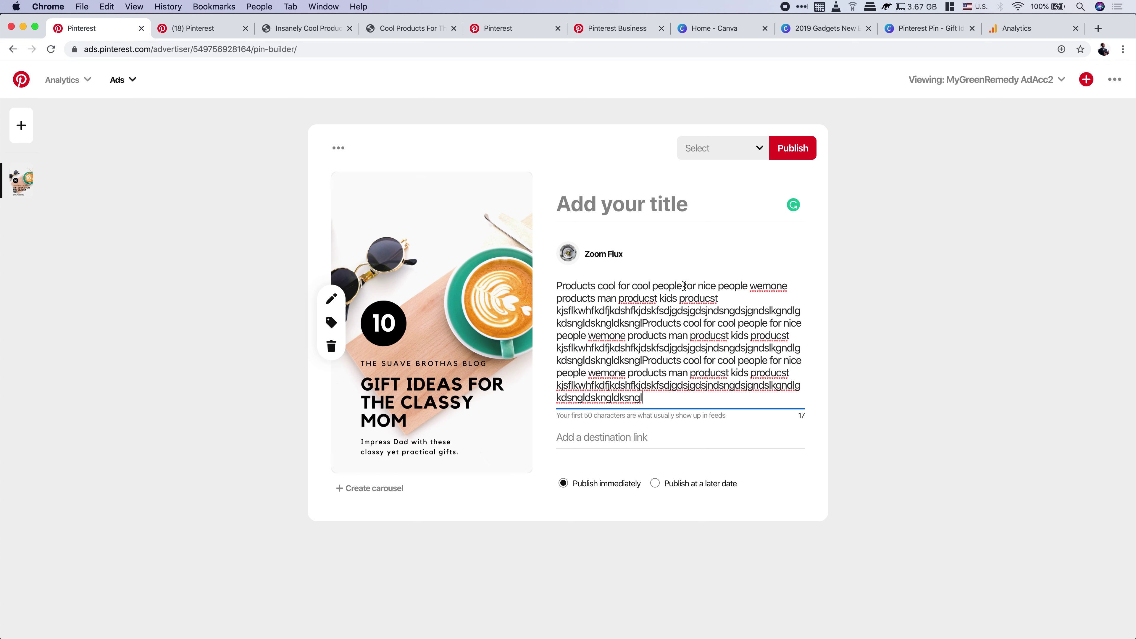
- Switch to the existing 21 Insanely Cool Gifts Pin and examine its description line, highlighting the full text
click(206, 30)
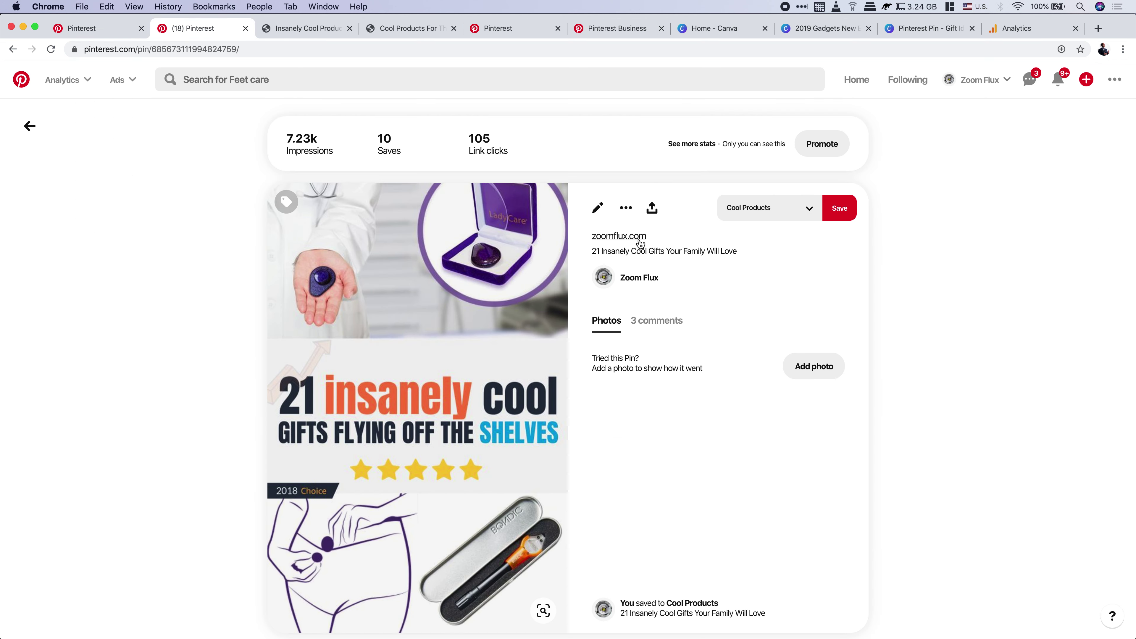
scroll(677, 368, down, 2)
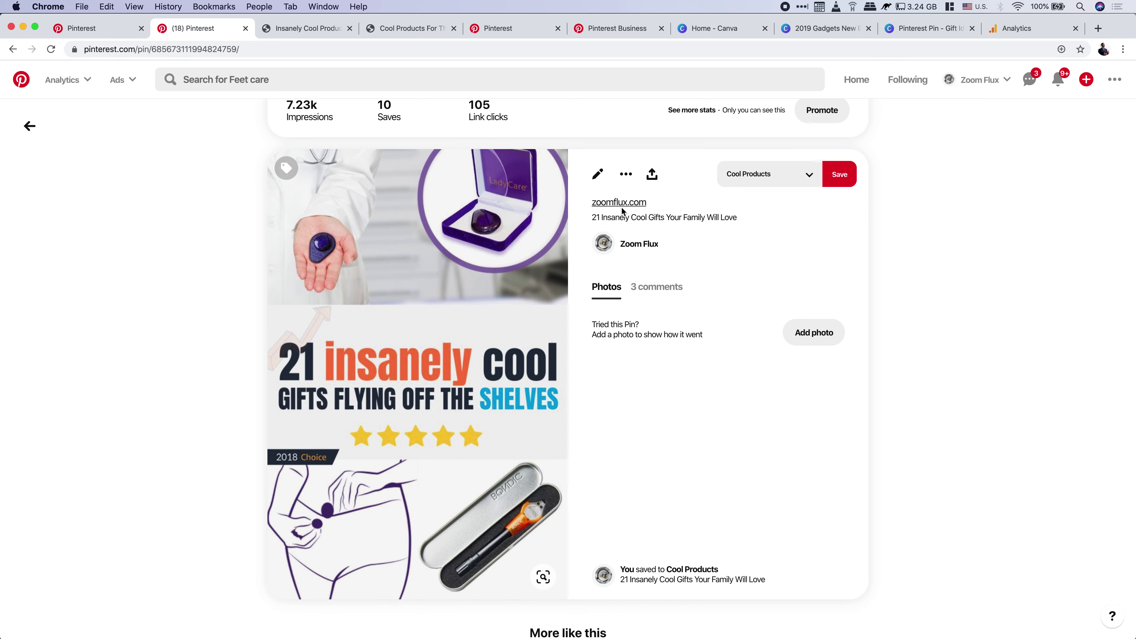
drag(590, 218, 654, 217)
scroll(654, 217, up, 2)
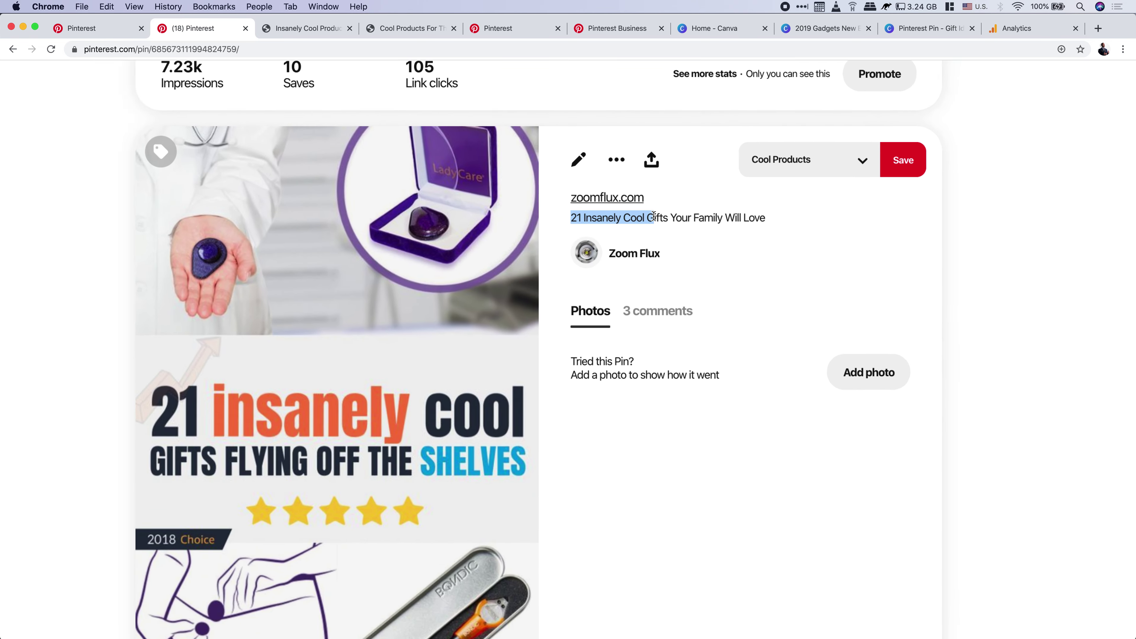
scroll(654, 216, up, 2)
click(598, 219)
drag(532, 219, 790, 219)
scroll(789, 219, down, 5)
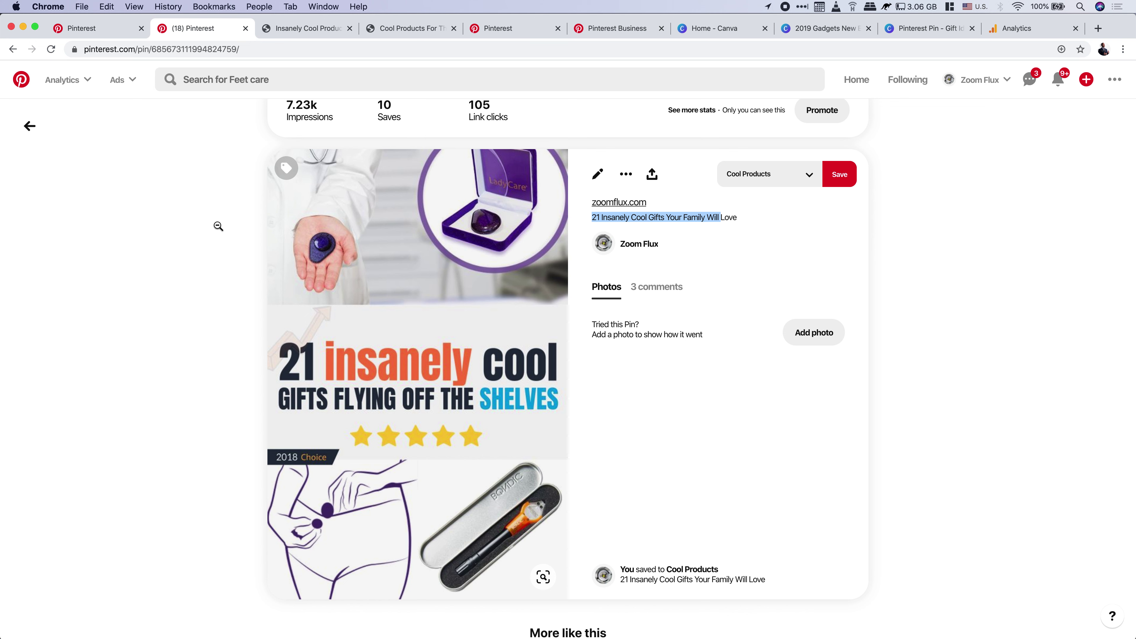
scroll(218, 226, up, 2)
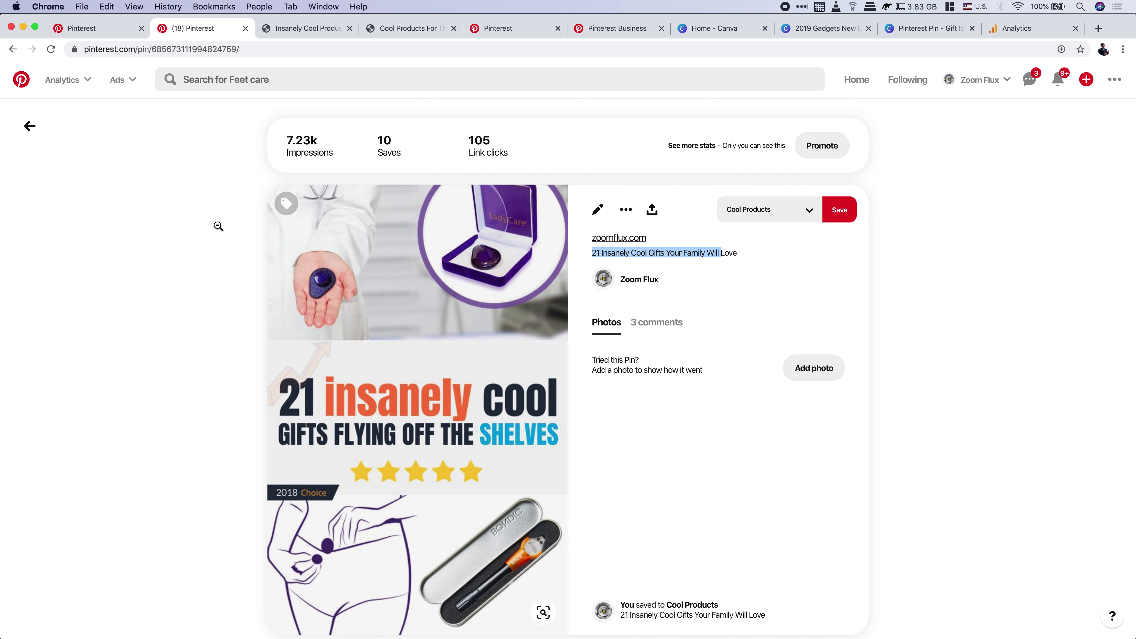
click(700, 251)
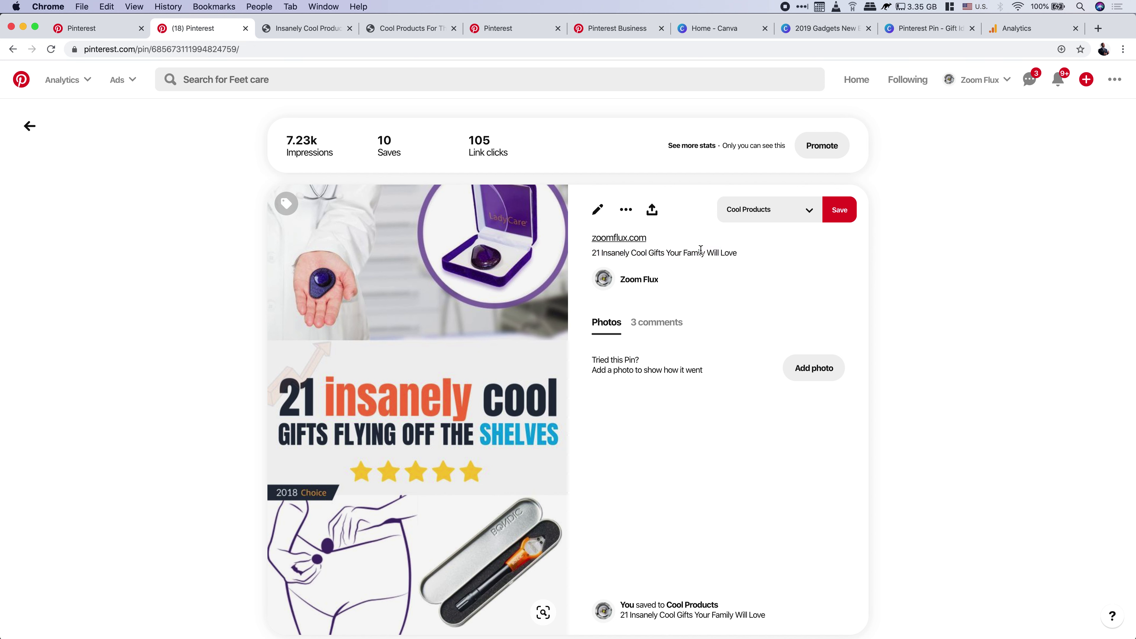
triple_click(700, 251)
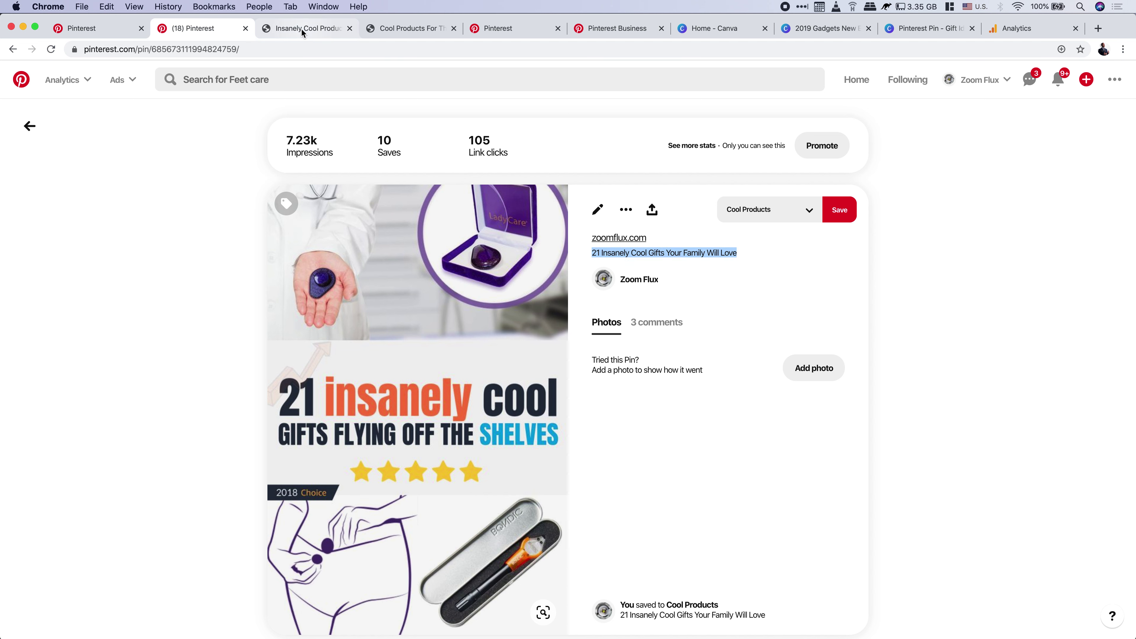
- View the "20 Insanely Cool Gadgets That Are Changing The Way We Live in 2019" landing page, and return to look over the existing Pin
click(293, 28)
click(376, 29)
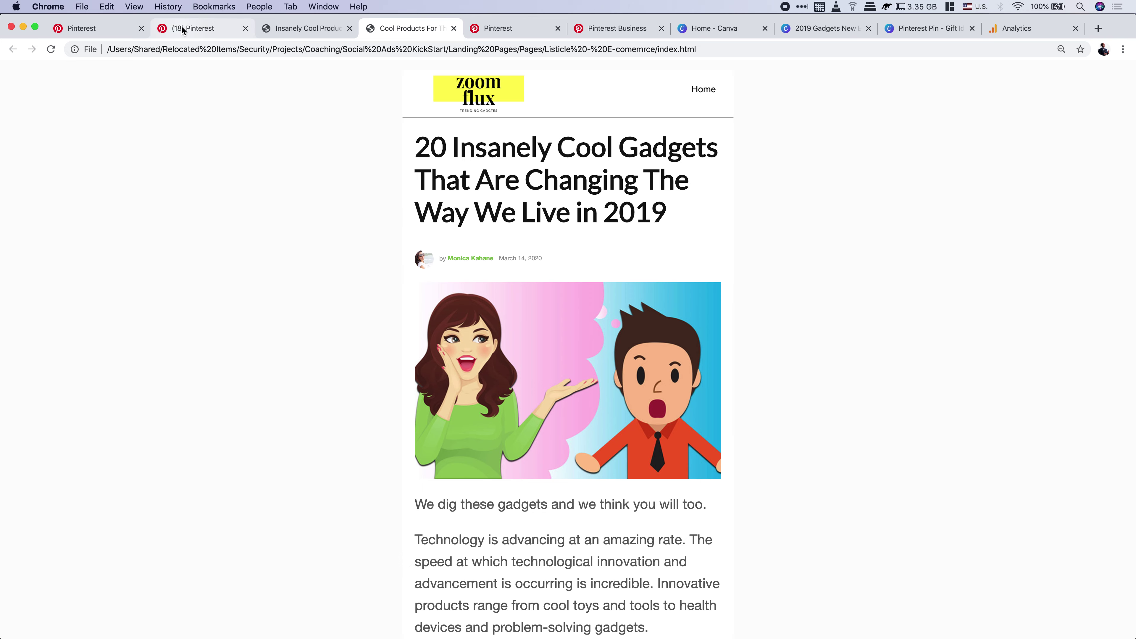
click(209, 28)
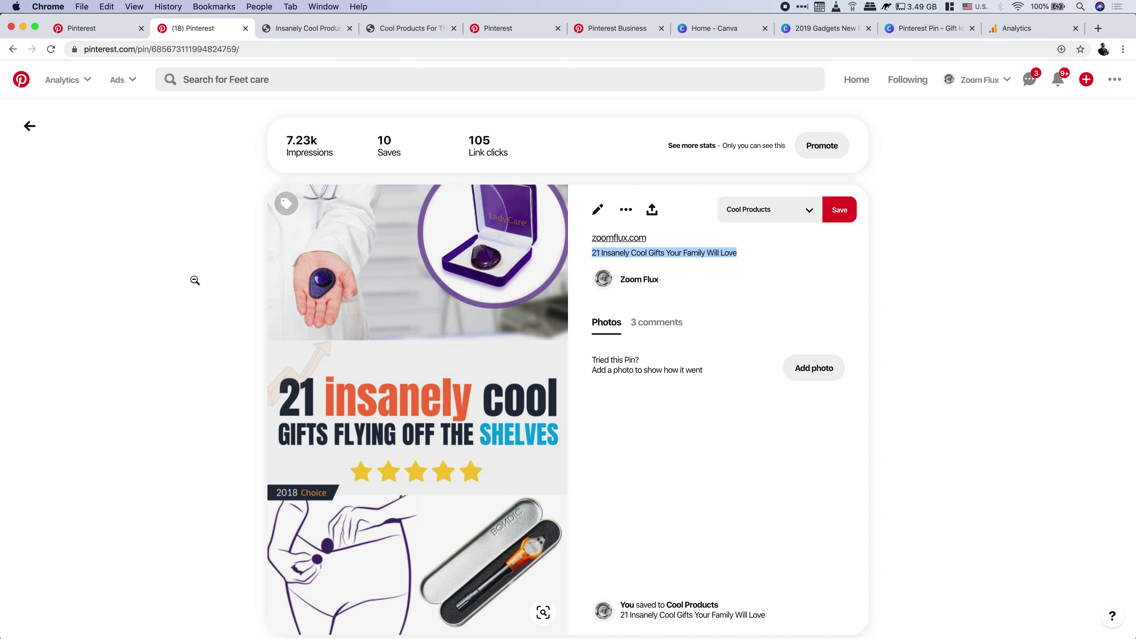
scroll(195, 281, down, 5)
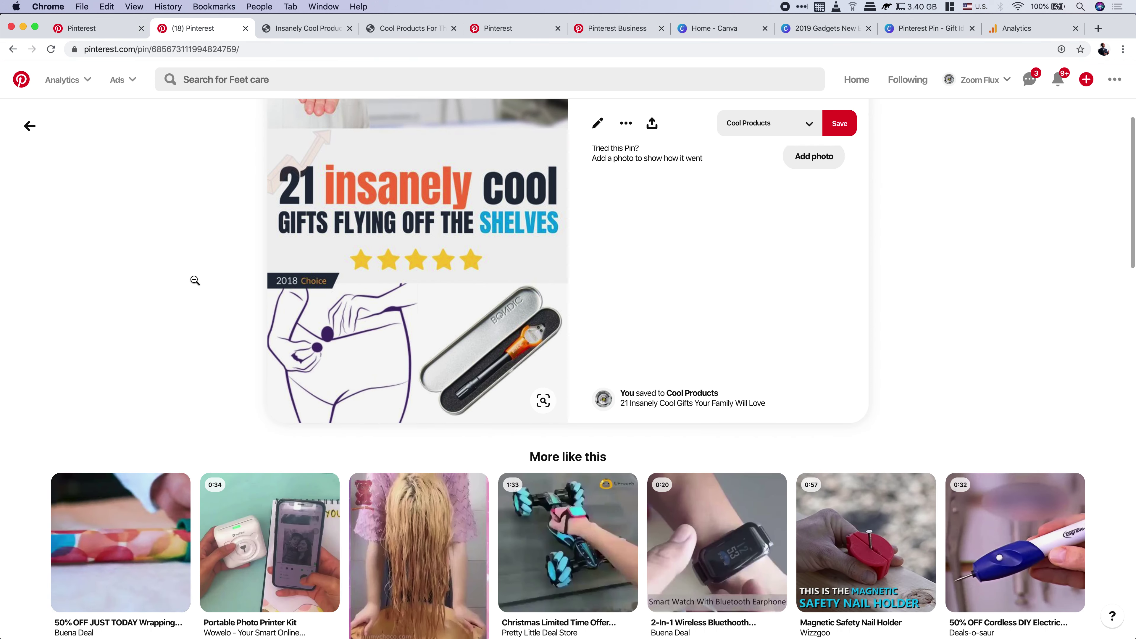
scroll(195, 281, up, 4)
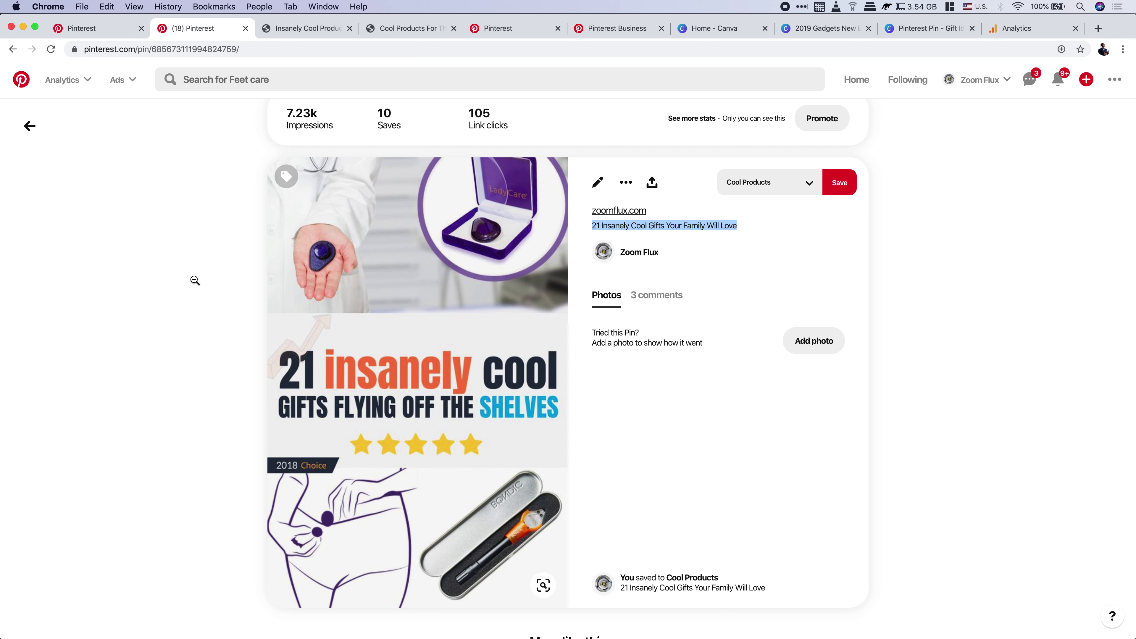
scroll(195, 280, up, 1)
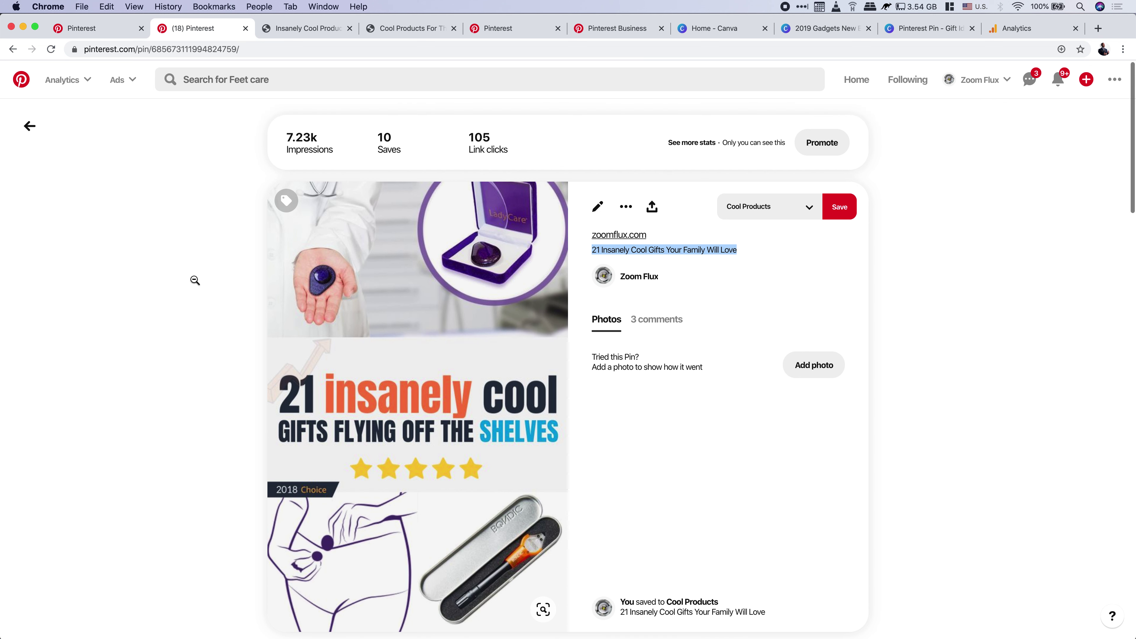
scroll(194, 280, up, 1)
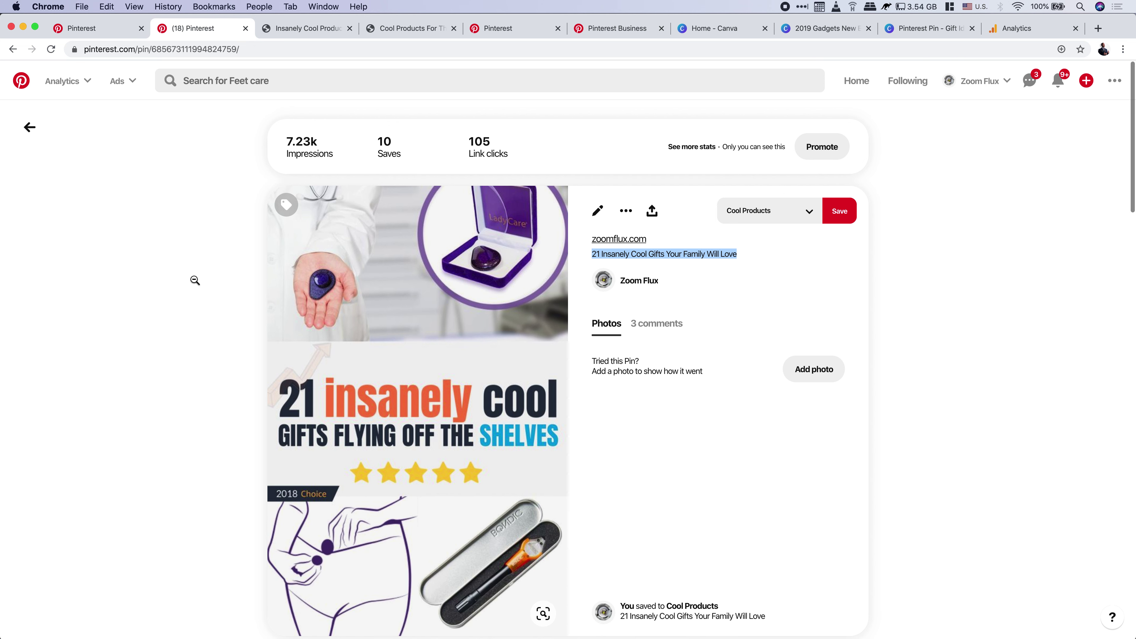
scroll(194, 280, down, 5)
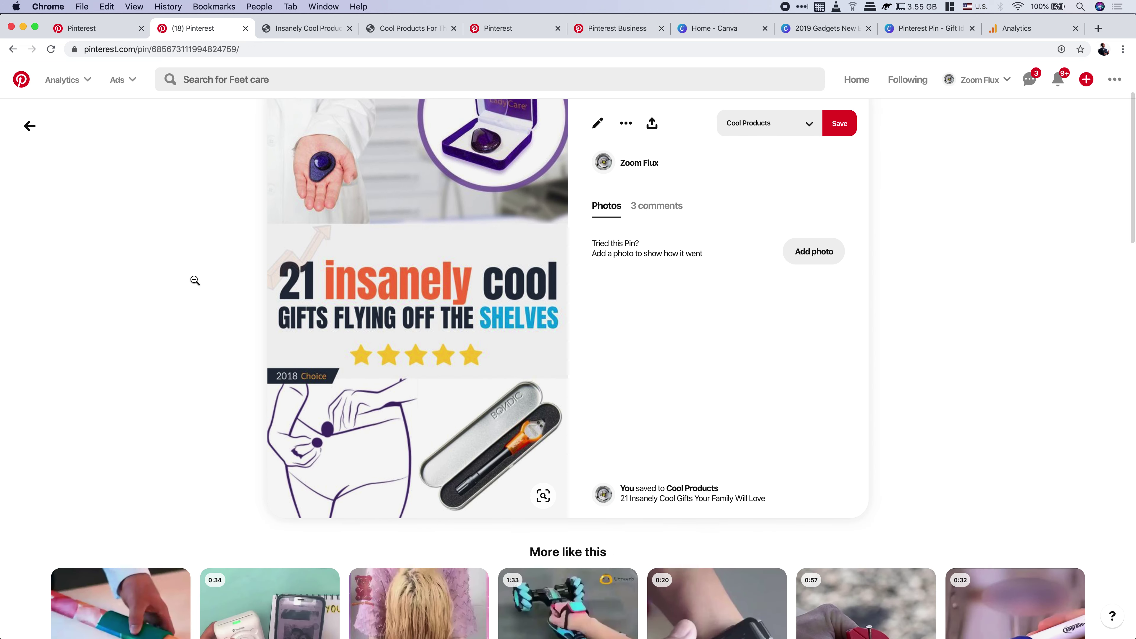
scroll(194, 280, up, 5)
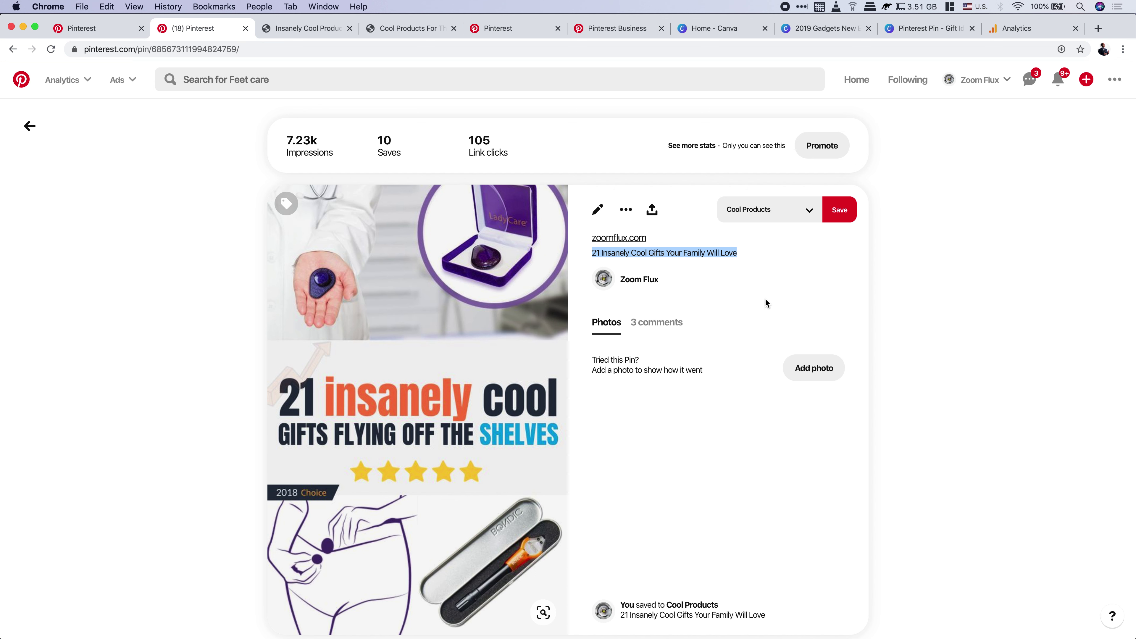
- Examine the existing Pin's description line by highlighting it, and return to browse the cool products search results
click(781, 291)
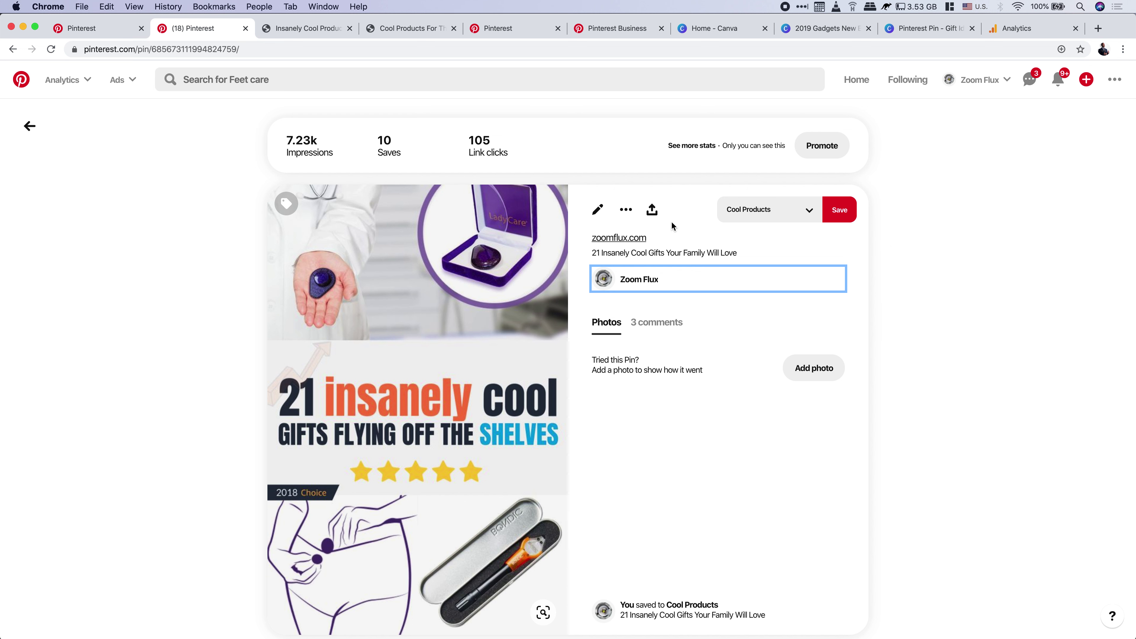
drag(593, 253, 735, 253)
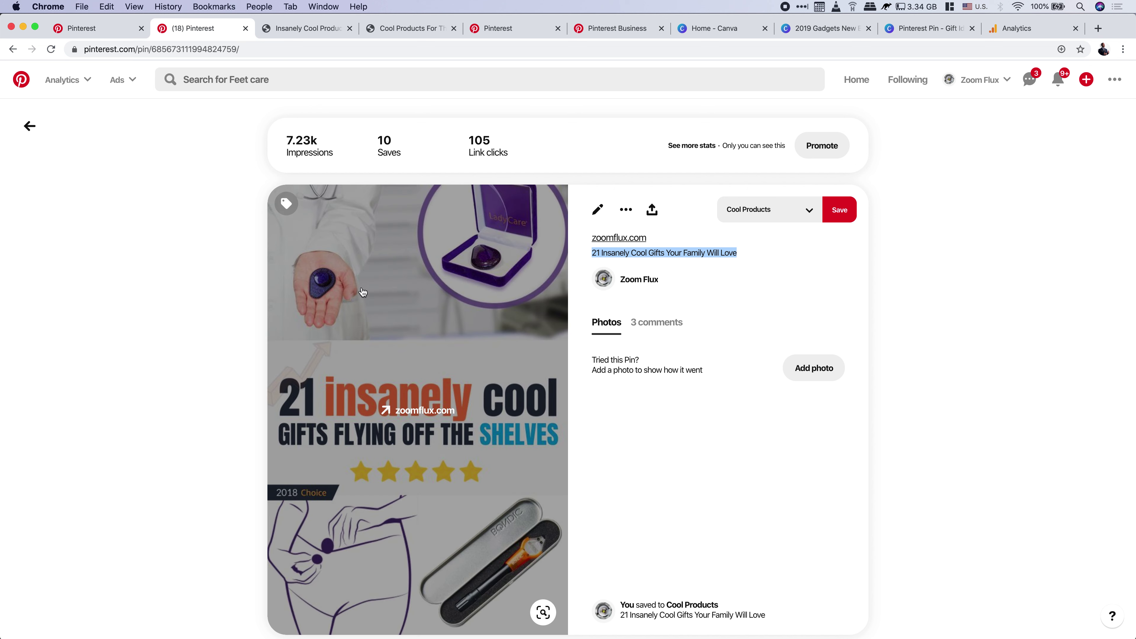
click(30, 130)
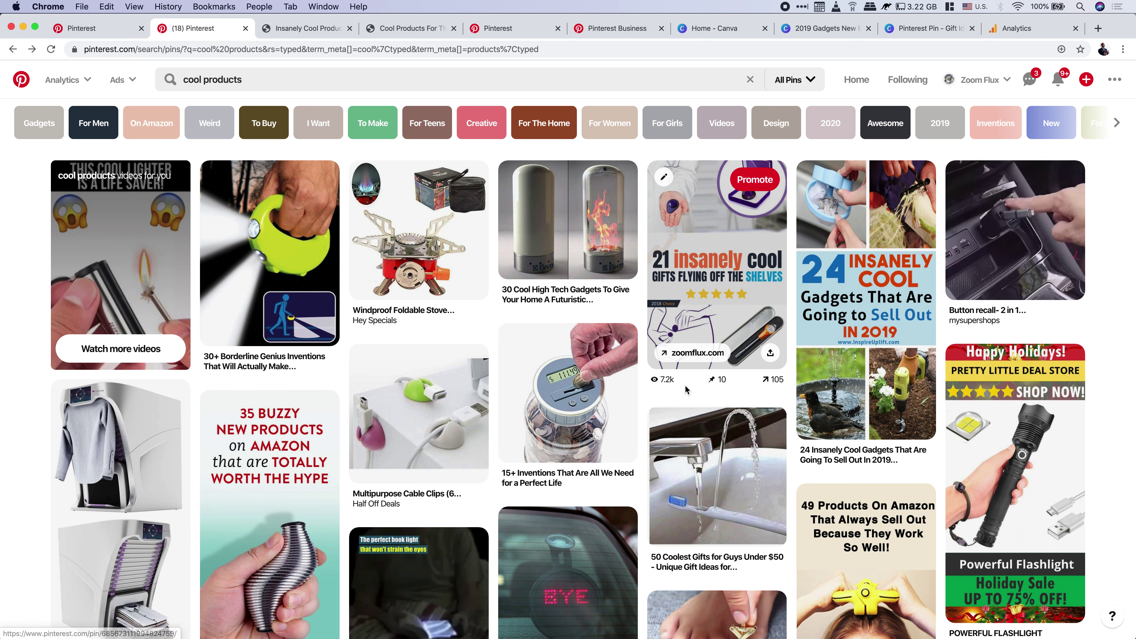
scroll(705, 385, down, 7)
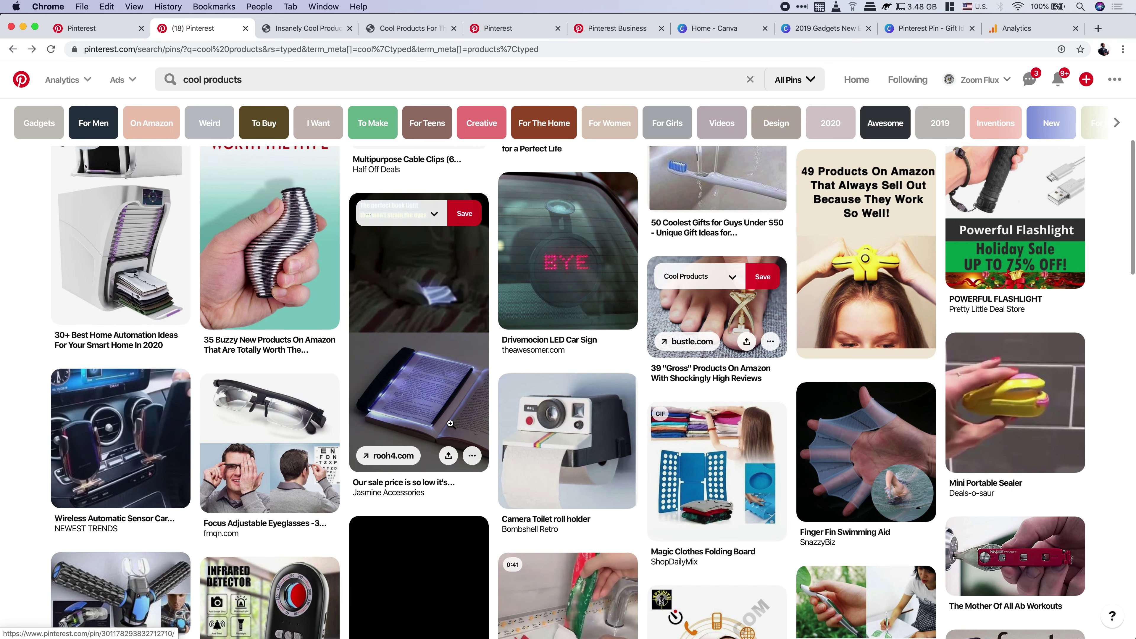
scroll(450, 423, down, 3)
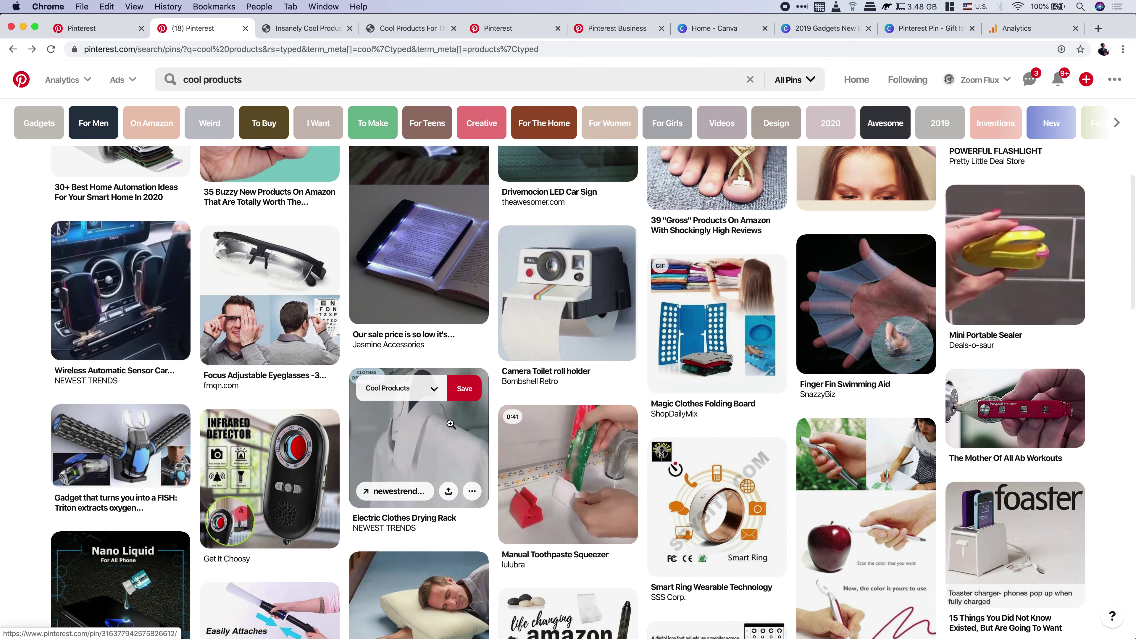
scroll(451, 424, down, 3)
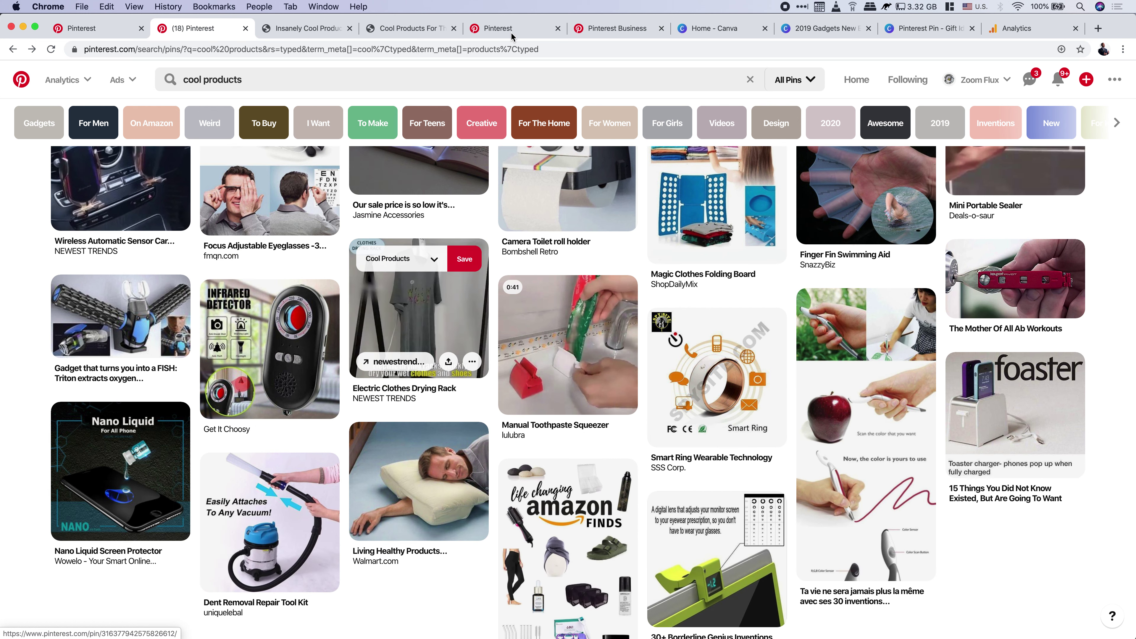
click(504, 28)
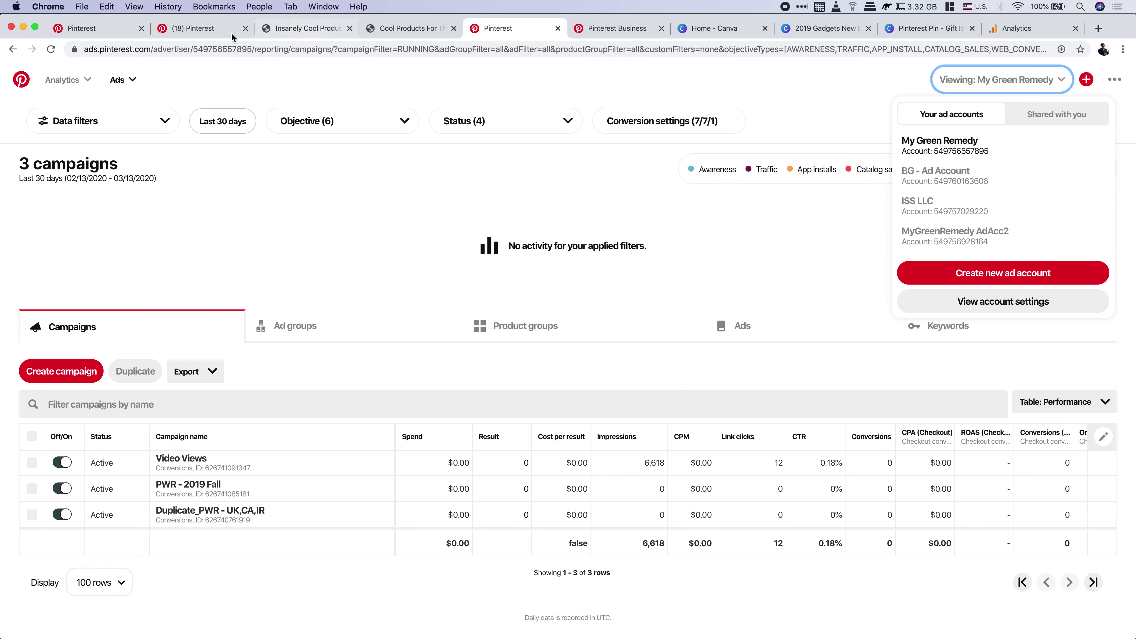
click(188, 28)
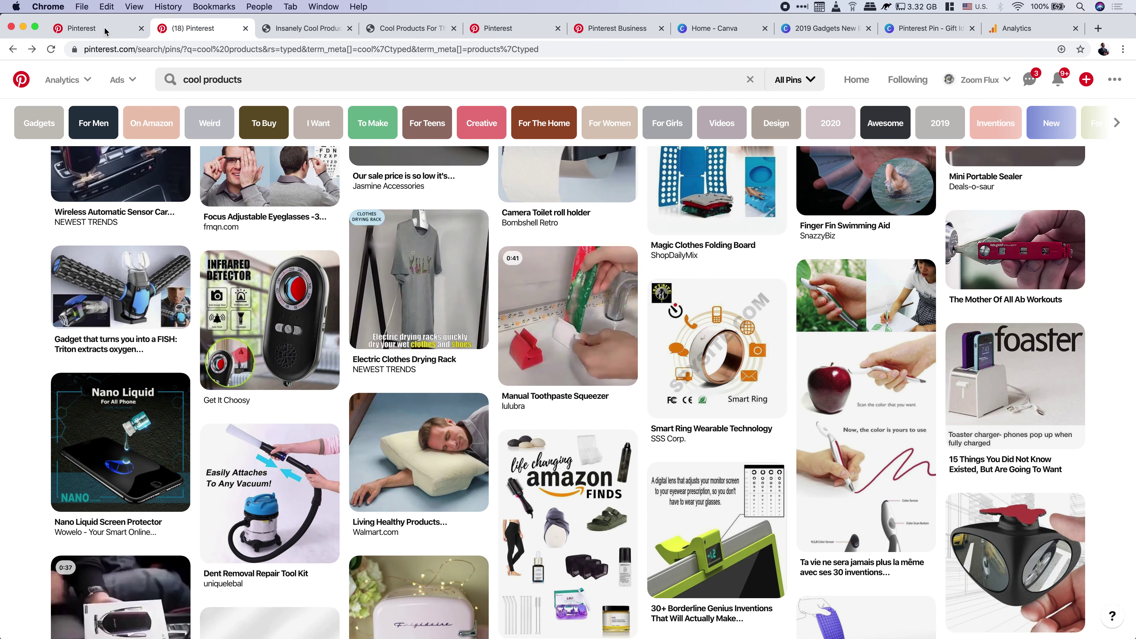
- Return to the Pin builder and title the new Pin "Best Summer Products"
click(105, 28)
click(623, 204)
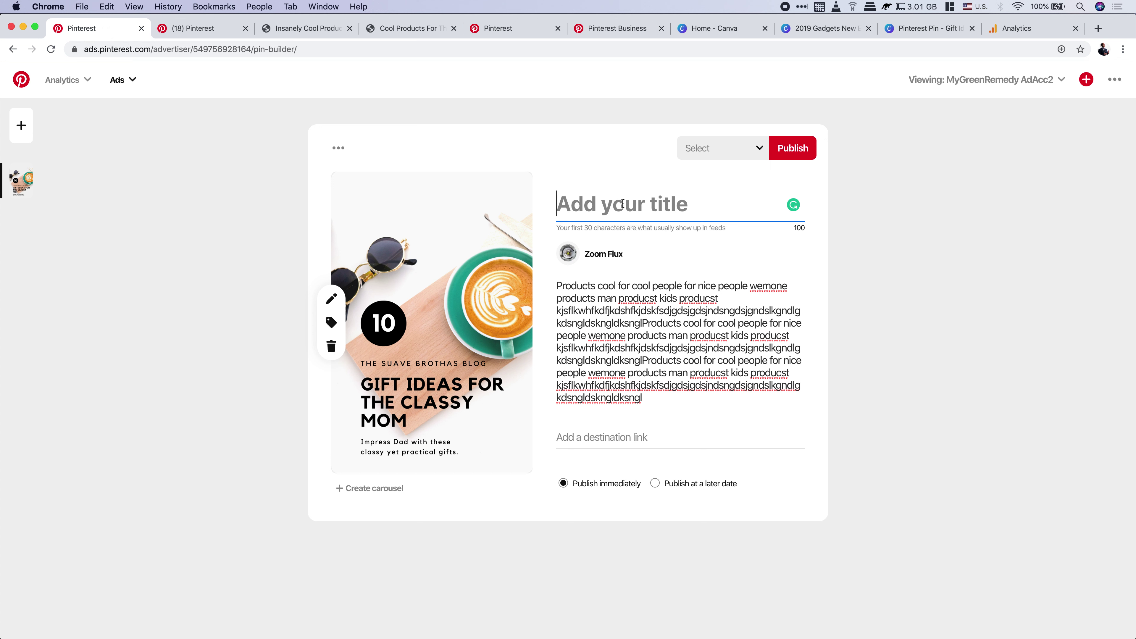
text(SUmme)
key(BackSpace)
key(BackSpace)
key(BackSpace)
key(BackSpace)
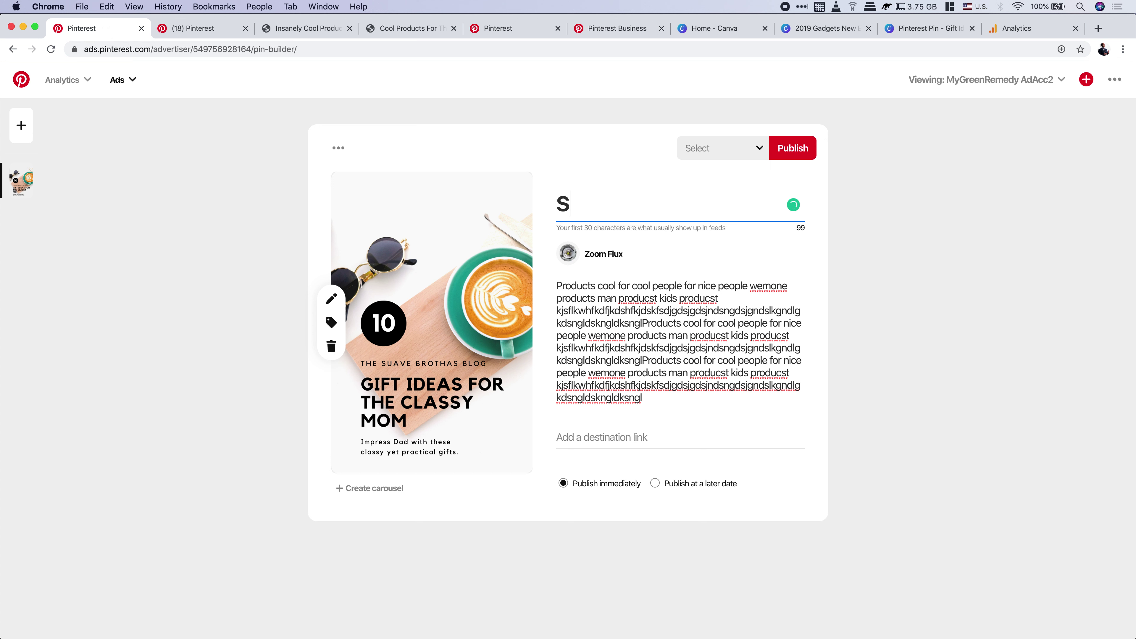
key(BackSpace)
text(Best SUmm)
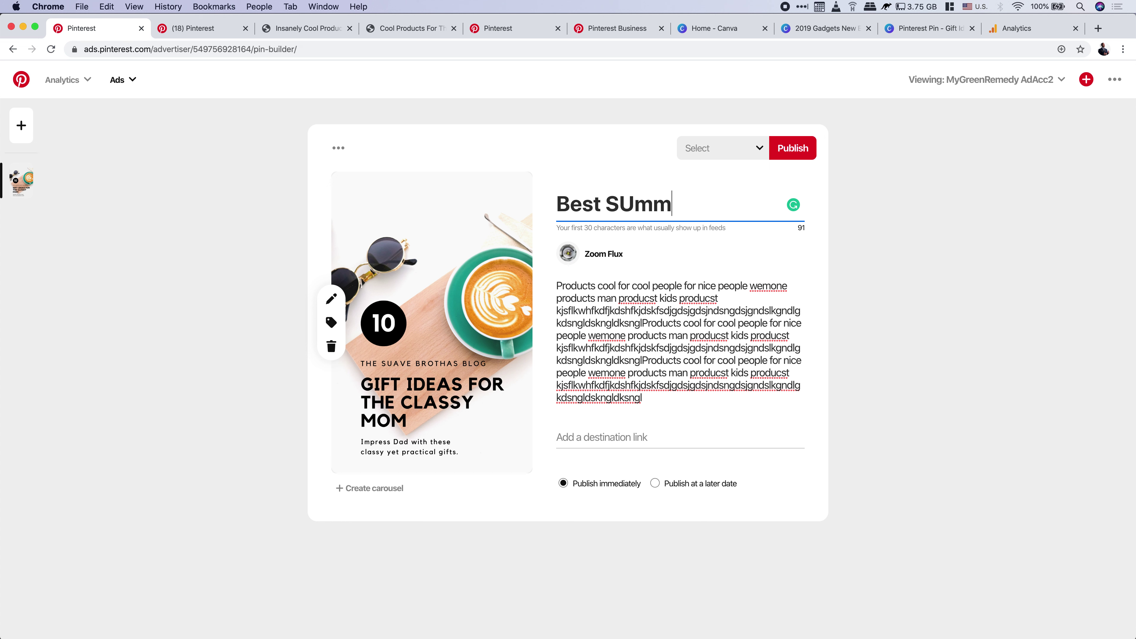
key(BackSpace)
key(BackSpace)
key(BackSpace)
text(ummer Product)
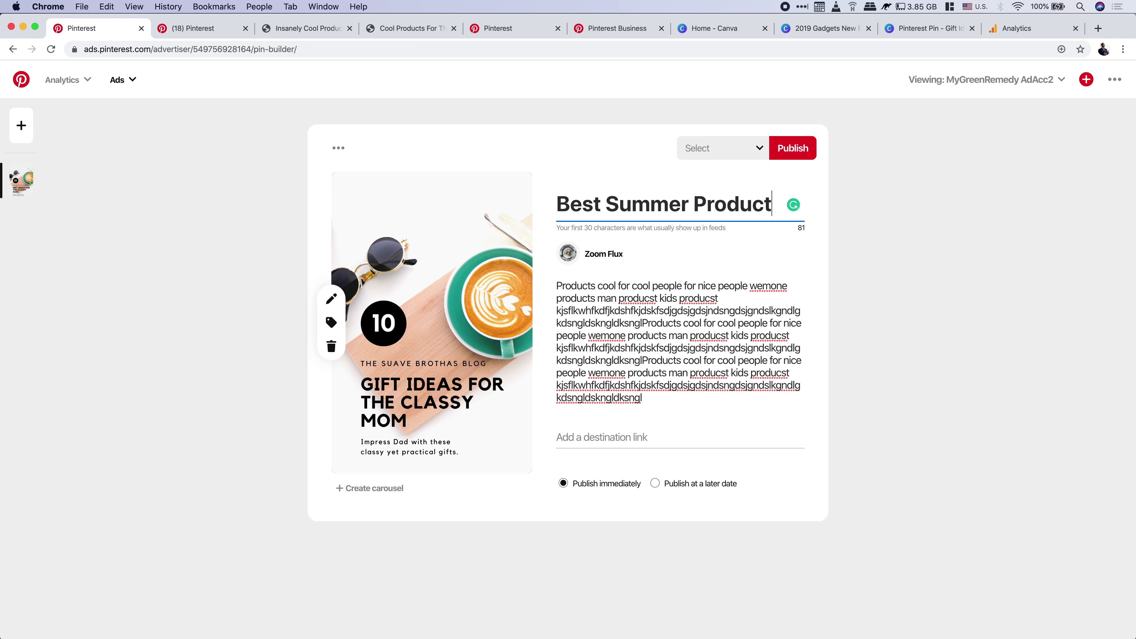
text(s)
- Replace the Pin's filler description with "Here is a list of the most wanted summer products in 2020.", correcting the preposition to "of"
triple_click(651, 317)
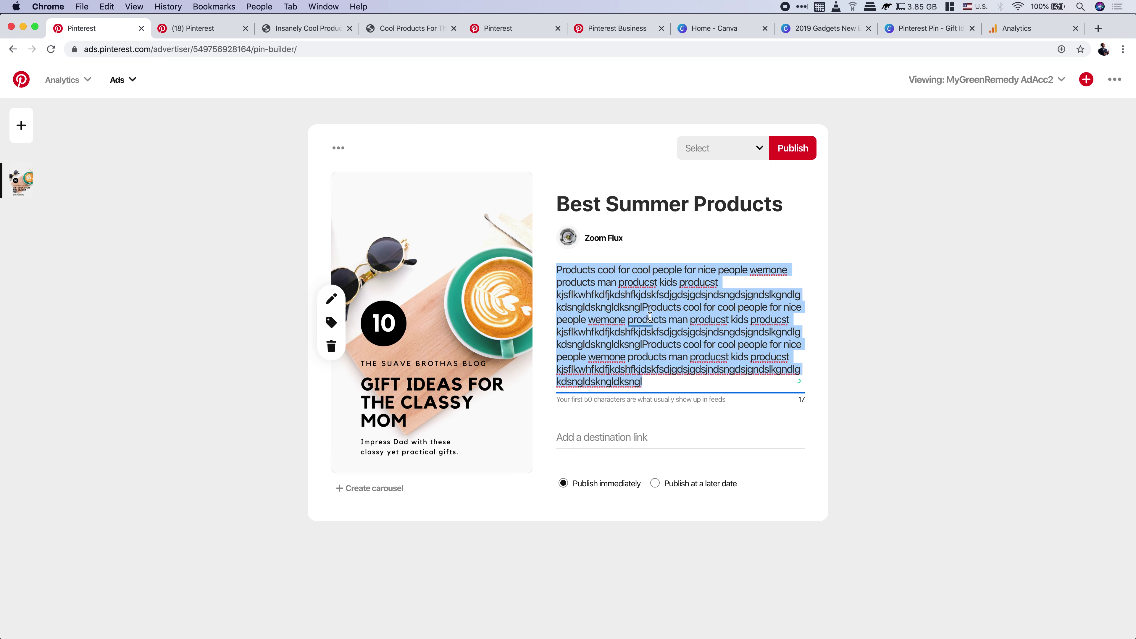
text(He)
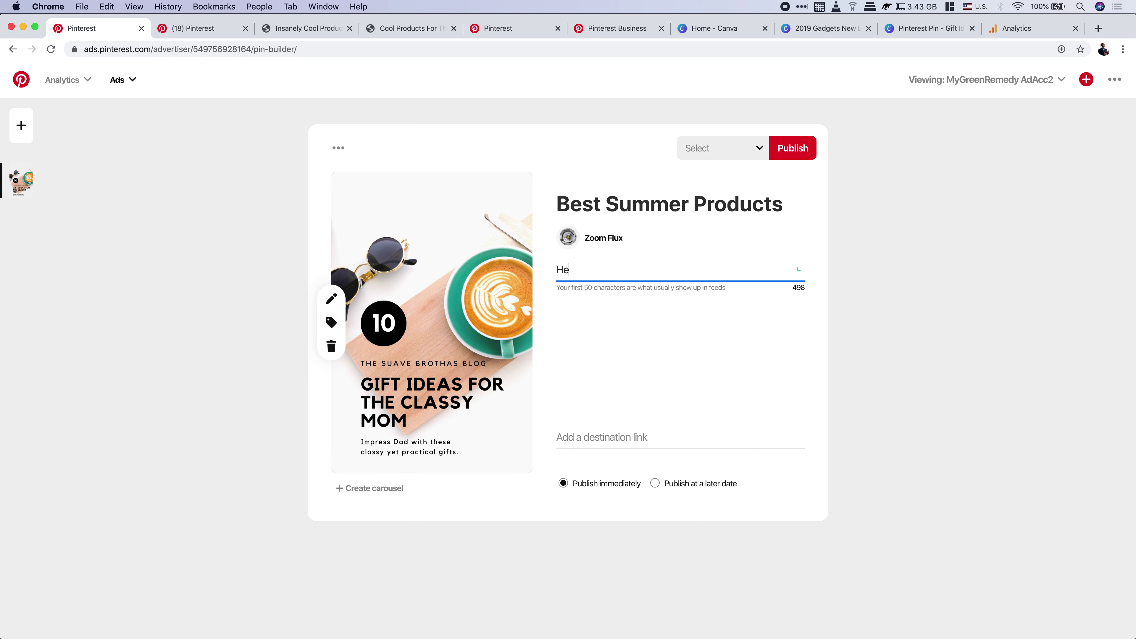
text(re is a list with )
text(the )
text(ms)
text(st wanted)
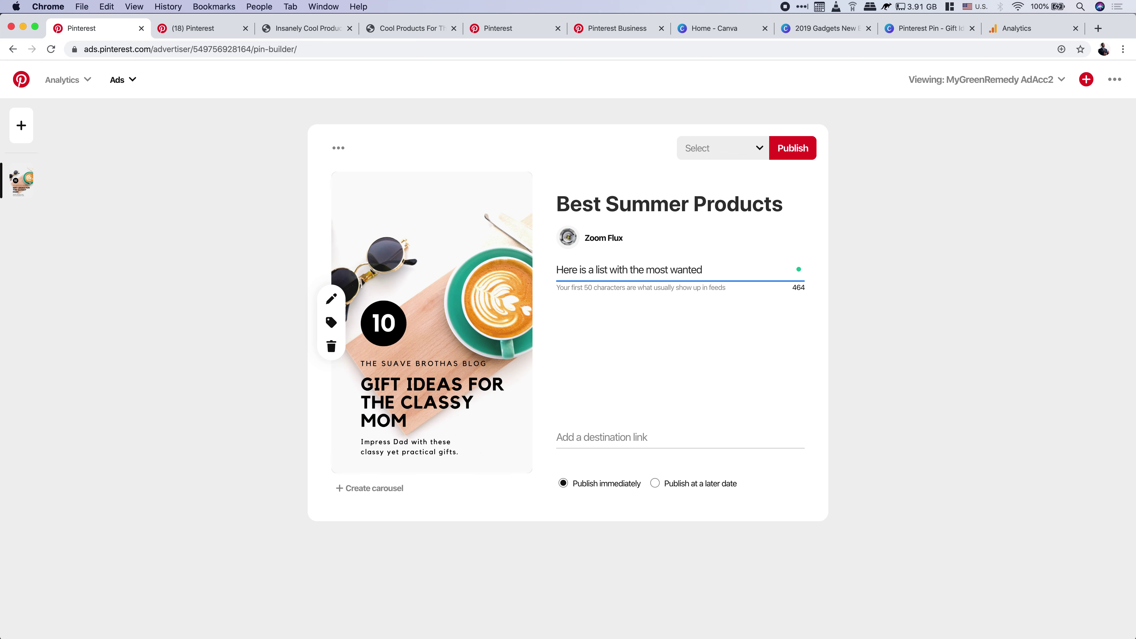
text( summer products in 2020.)
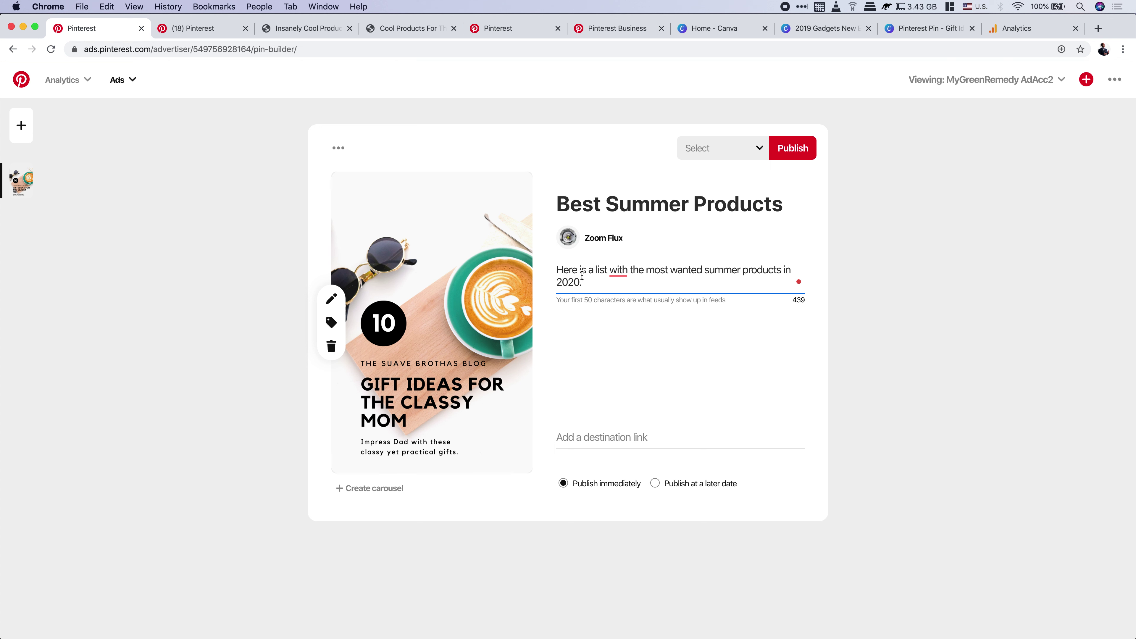
mouse_move(619, 268)
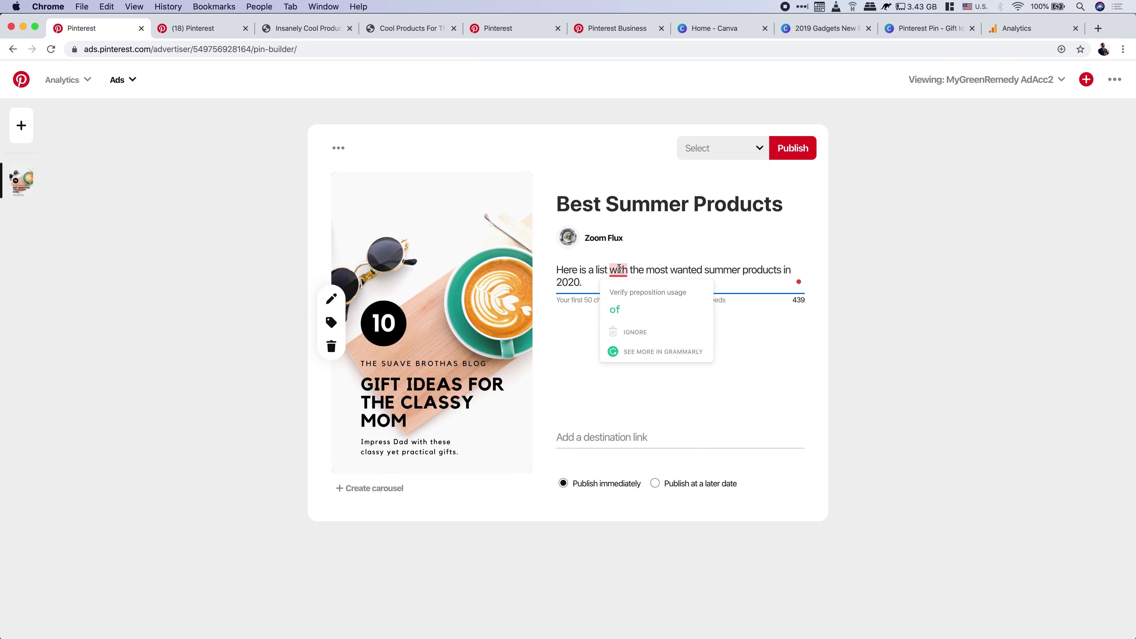
click(622, 318)
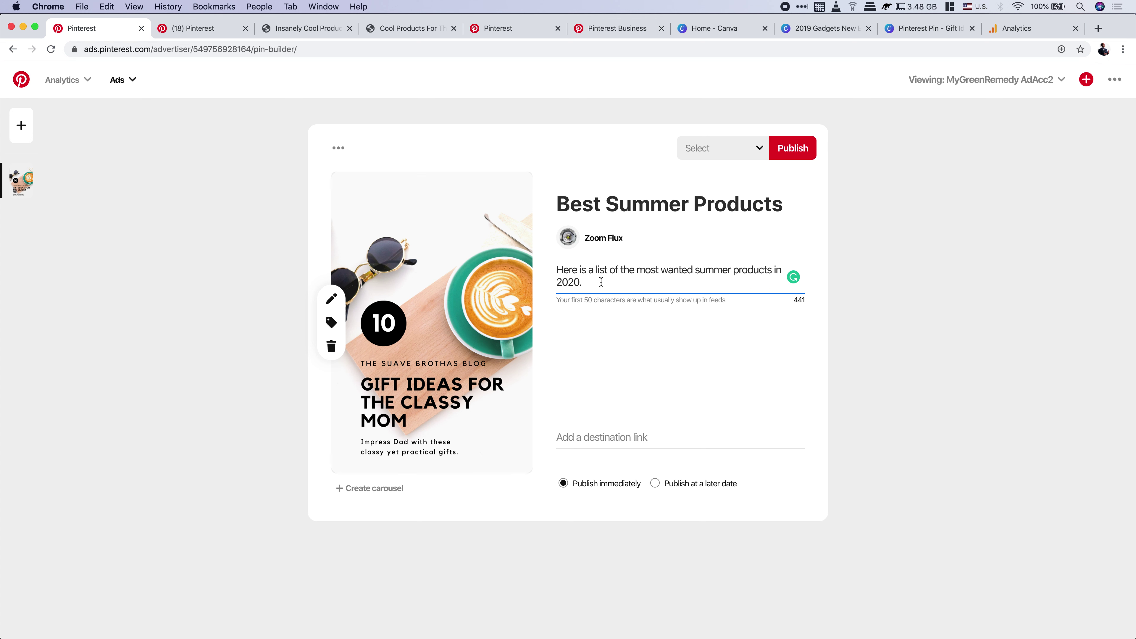
click(591, 281)
click(604, 439)
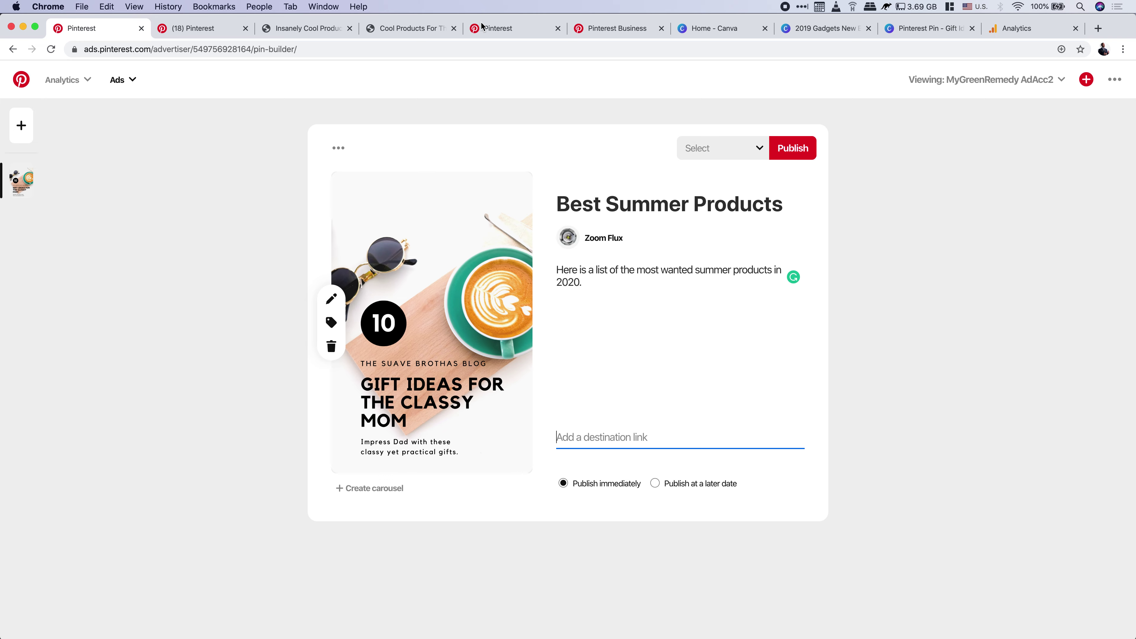
click(308, 29)
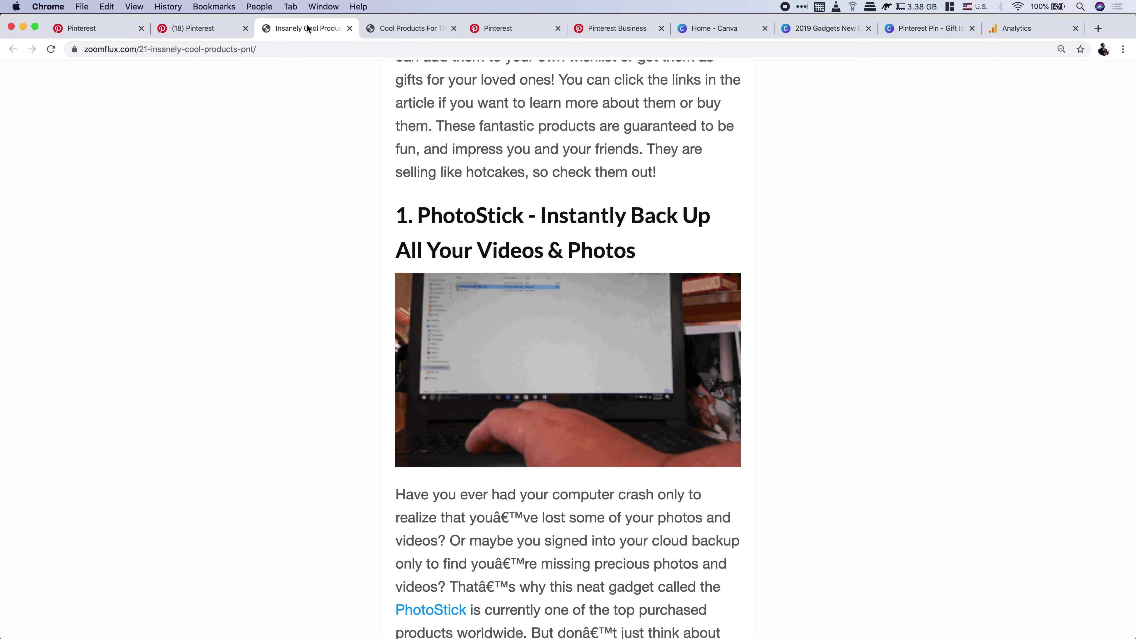
click(149, 49)
right_click(149, 50)
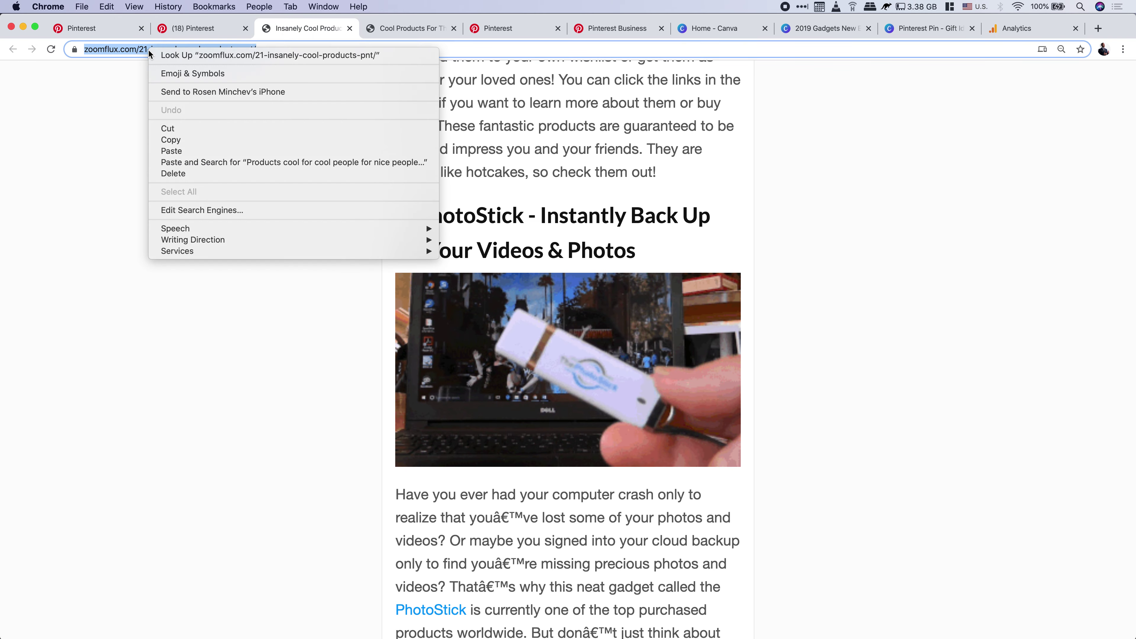
click(204, 140)
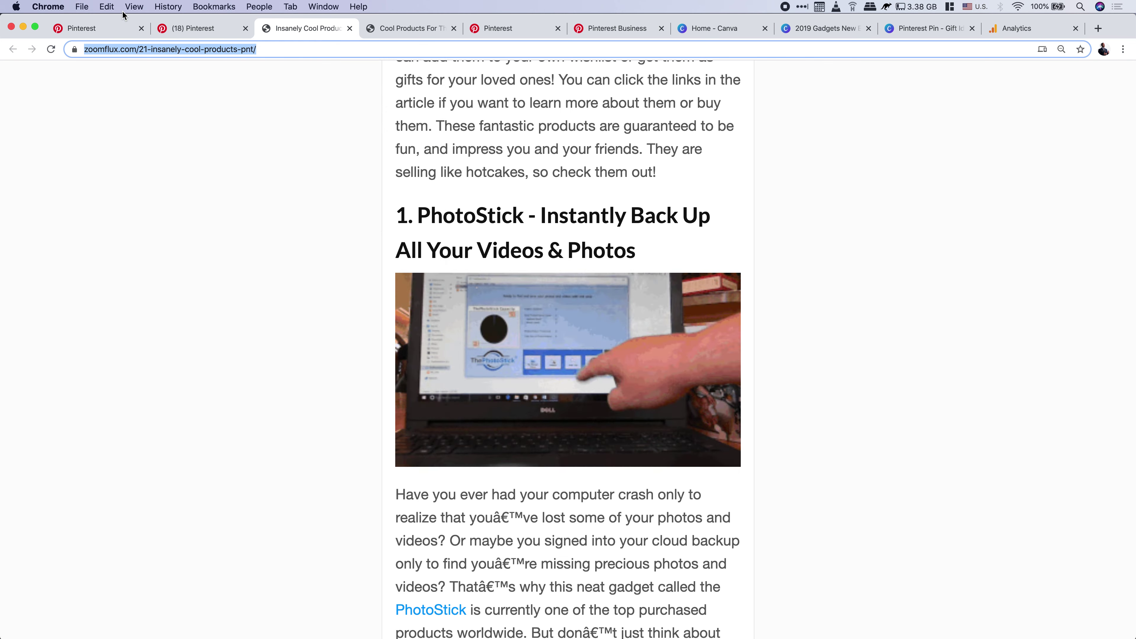
click(102, 30)
right_click(592, 437)
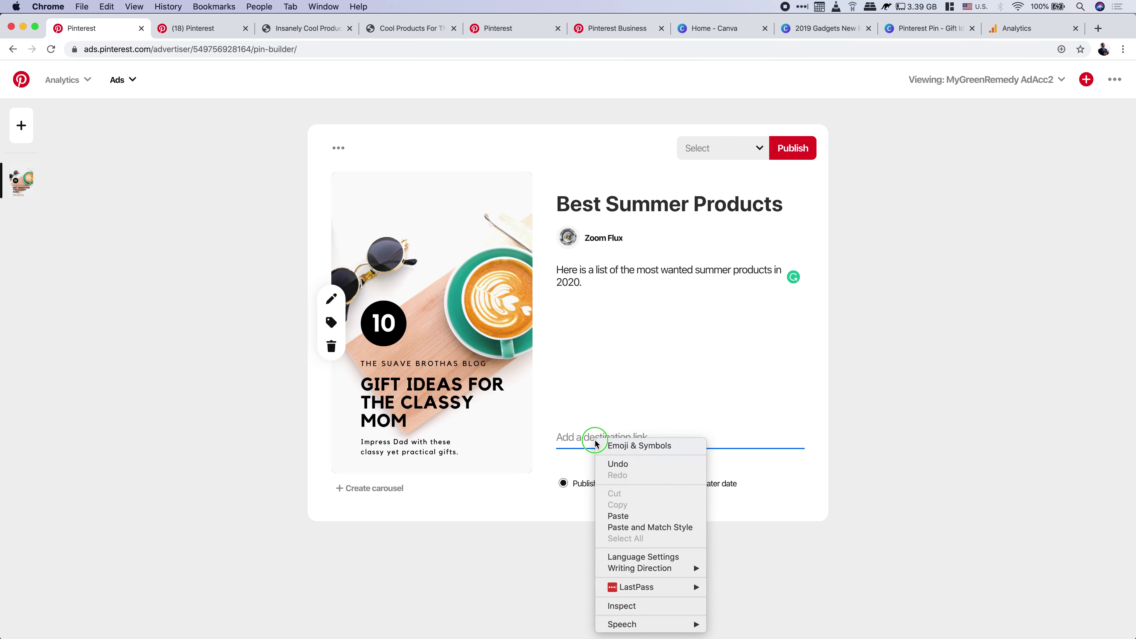
click(618, 516)
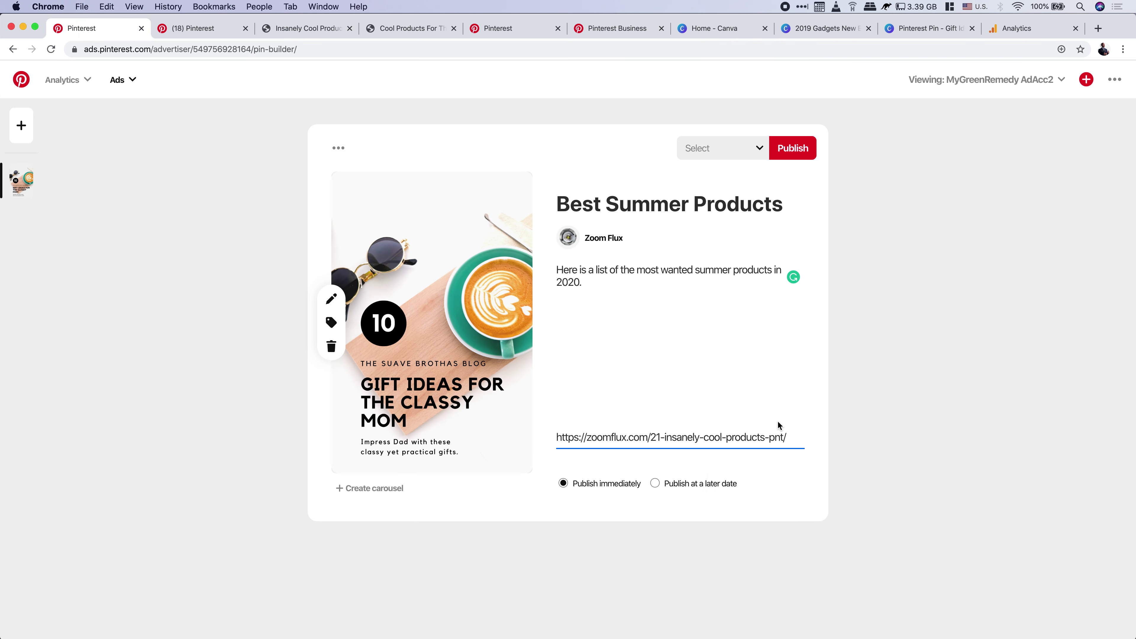
- Publish the Pin to the Cool Products board and return to the campaign's ad selection
click(792, 158)
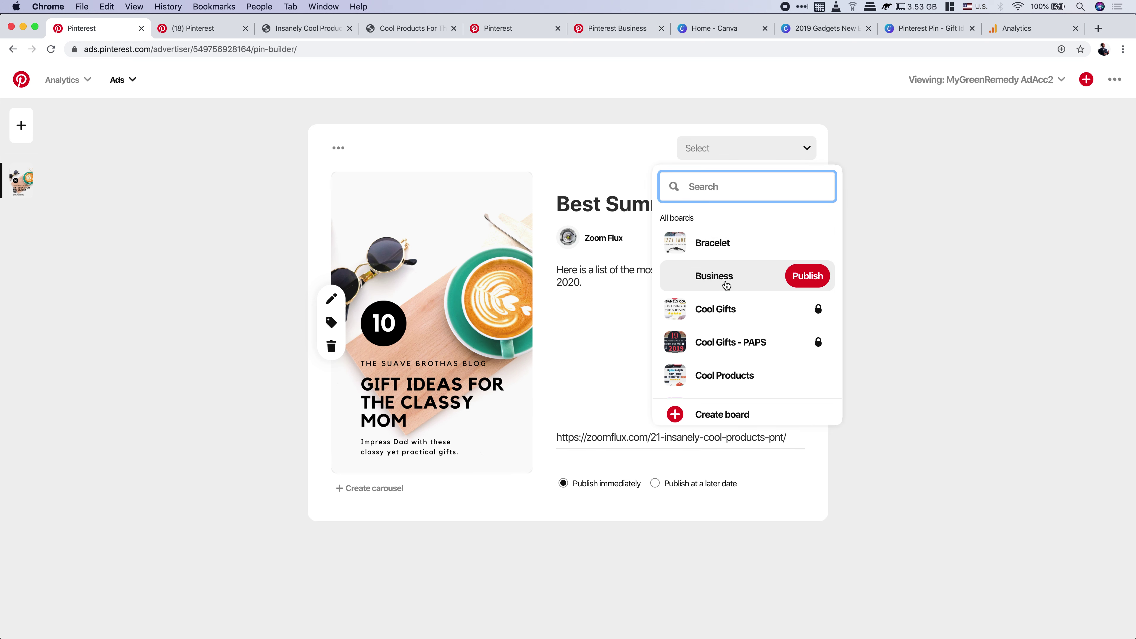
scroll(723, 283, down, 1)
scroll(723, 280, up, 1)
scroll(726, 286, down, 2)
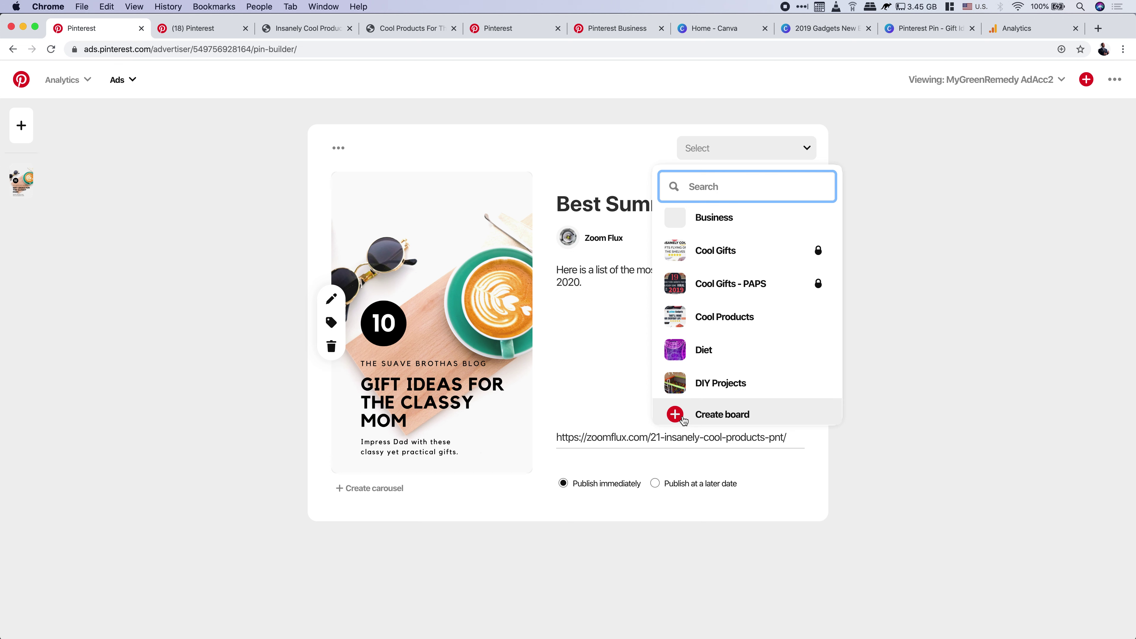
click(801, 318)
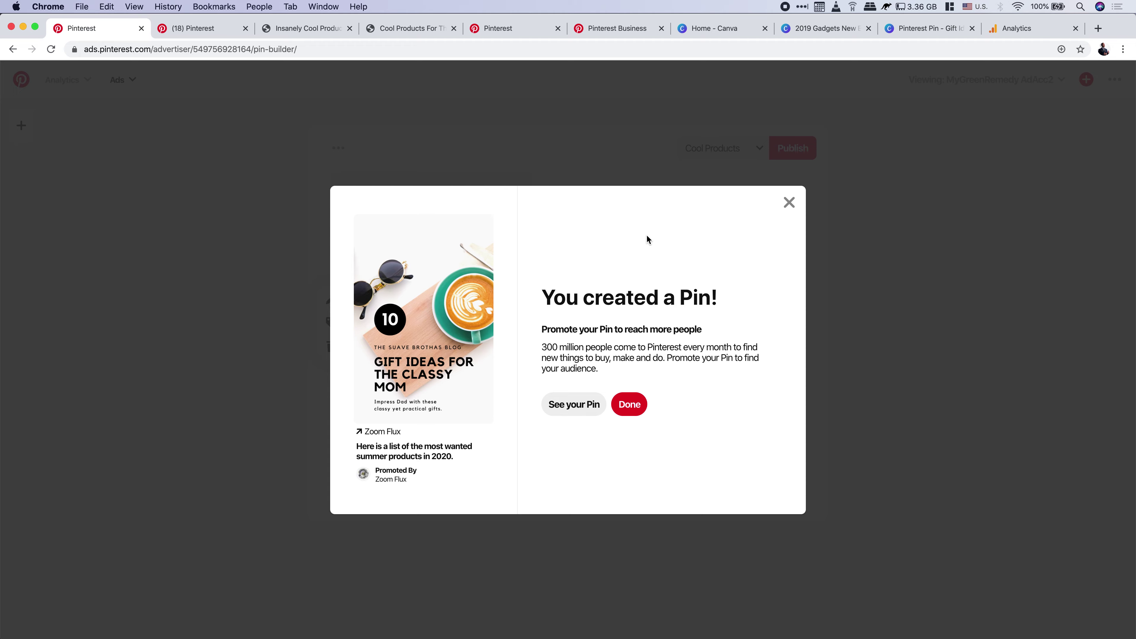
click(629, 403)
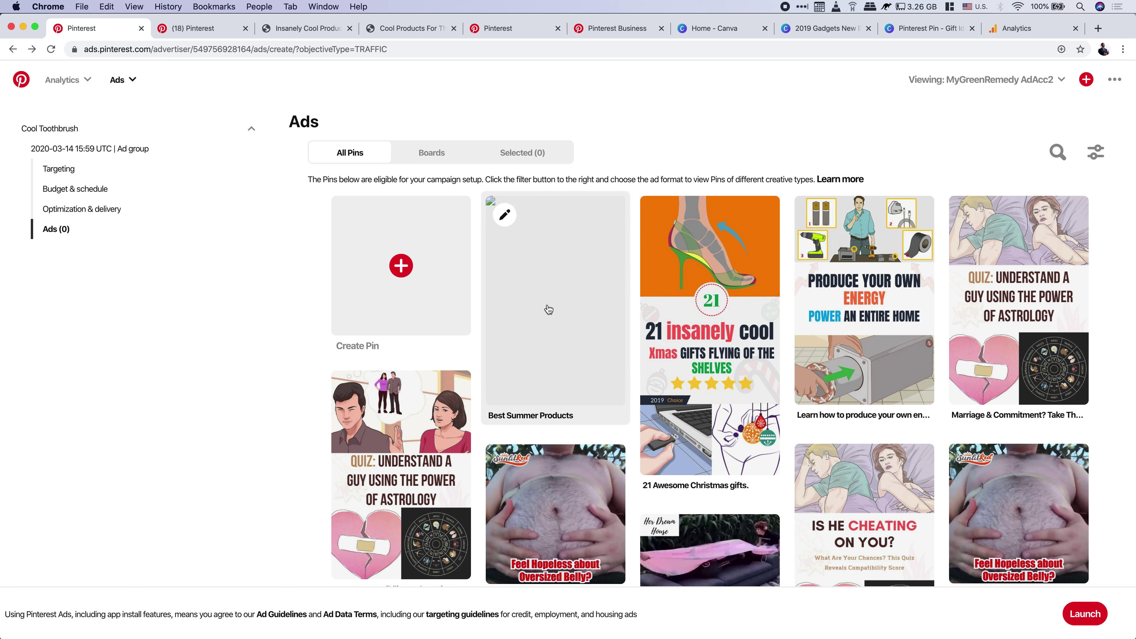
- Select the Best Summer Products Pin as the ad for the Cool Toothbrush campaign and launch the campaign
click(555, 290)
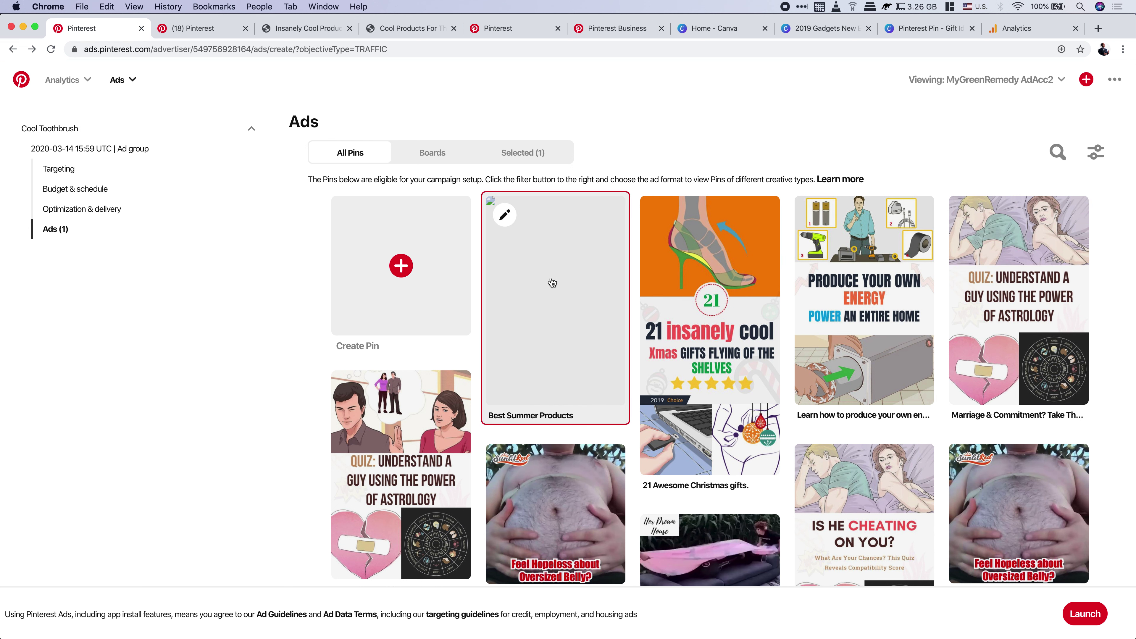
scroll(553, 282, down, 10)
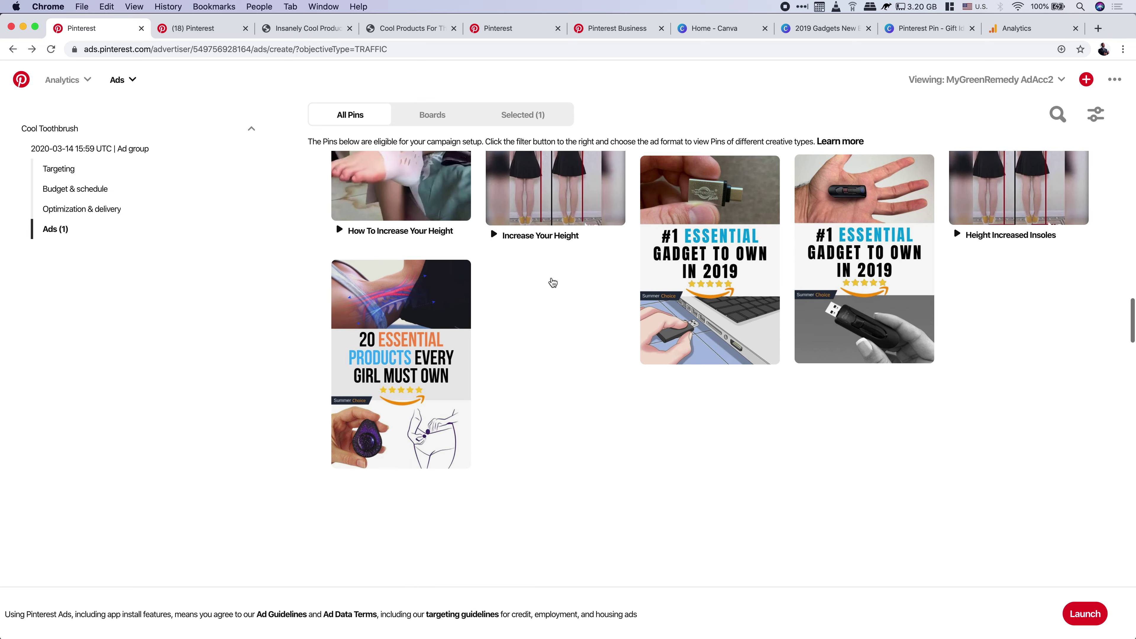
scroll(711, 438, down, 2)
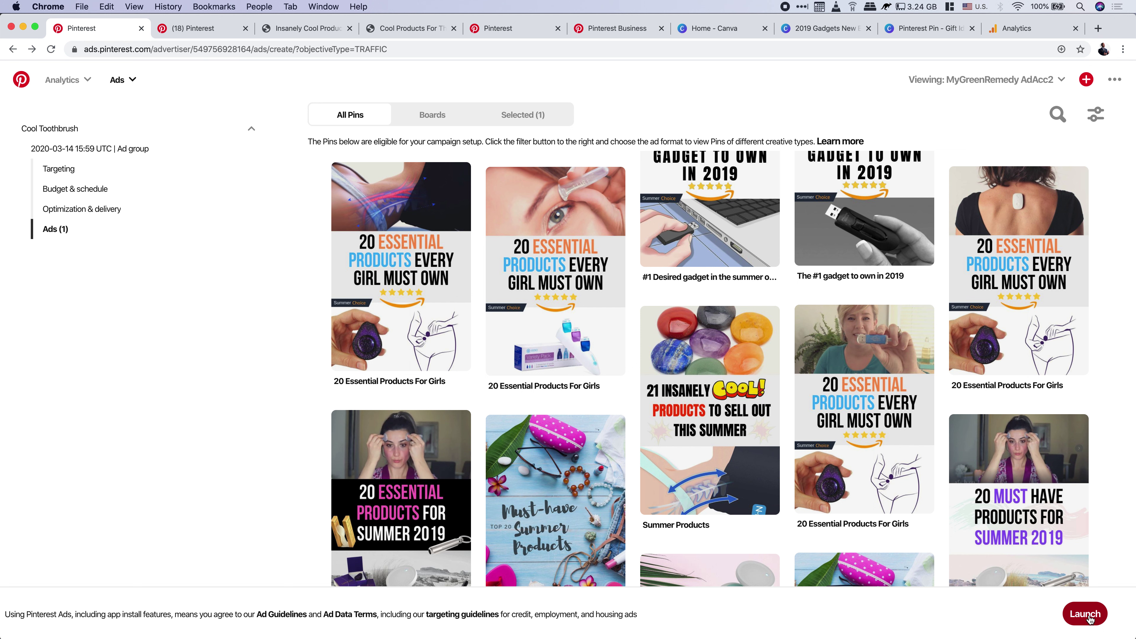
click(1089, 618)
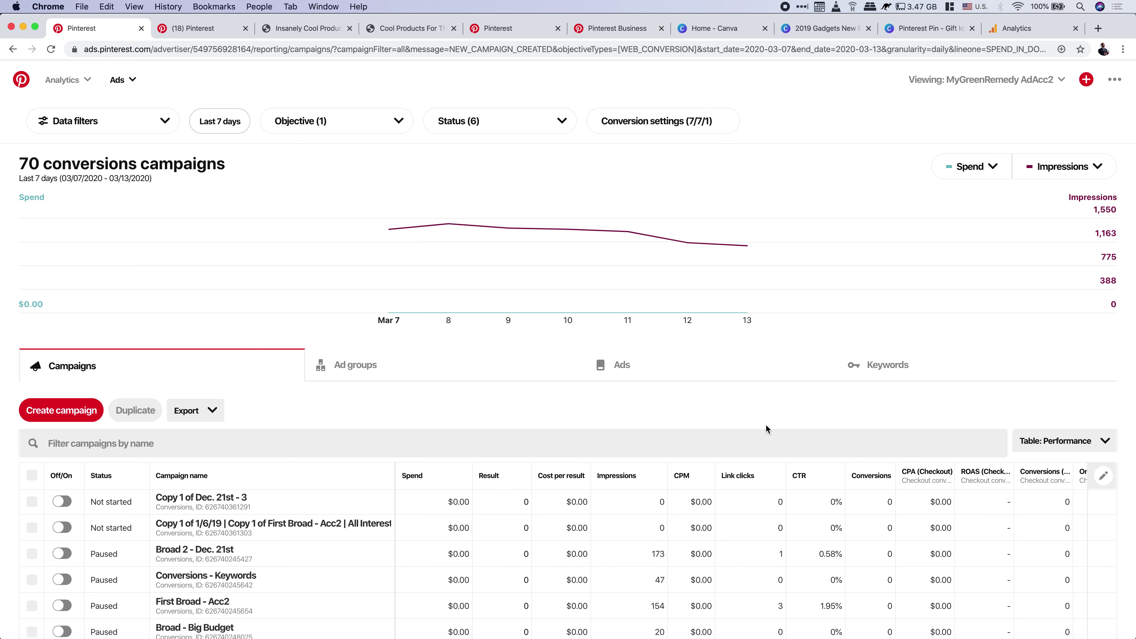
- Look through the campaigns table in the conversions campaign report for the last 7 days
scroll(766, 425, down, 5)
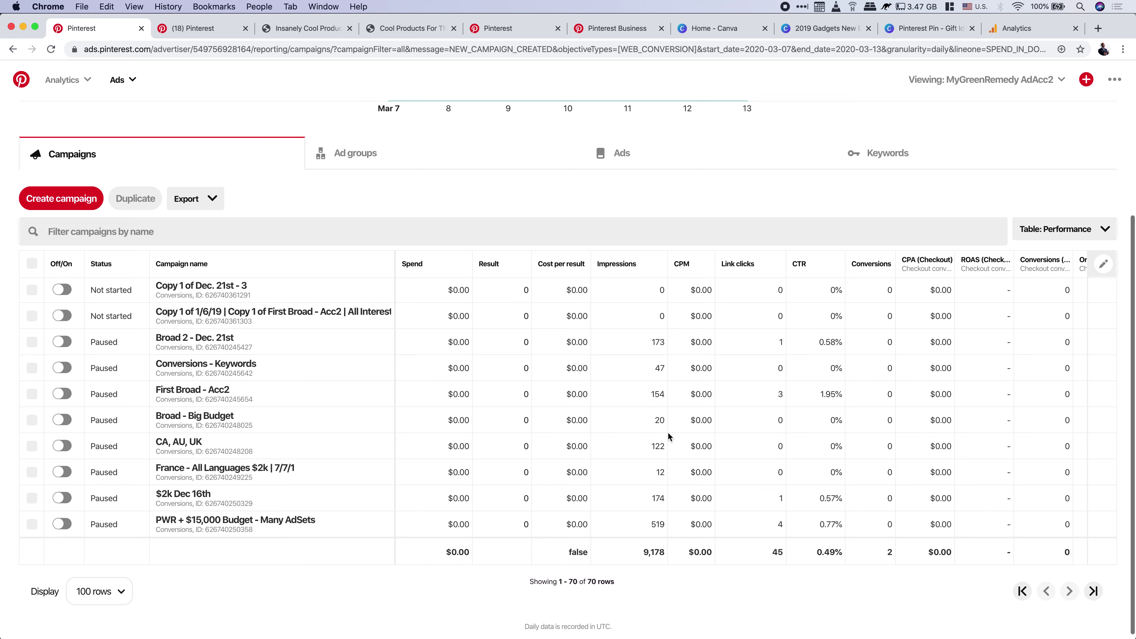
scroll(669, 436, up, 5)
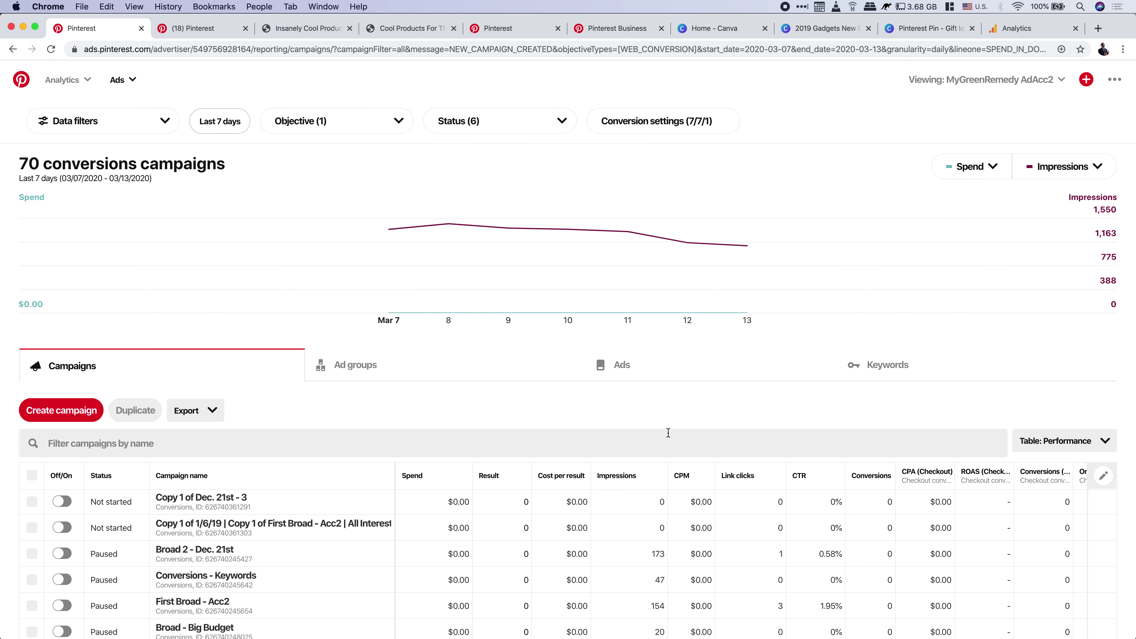
scroll(668, 433, down, 5)
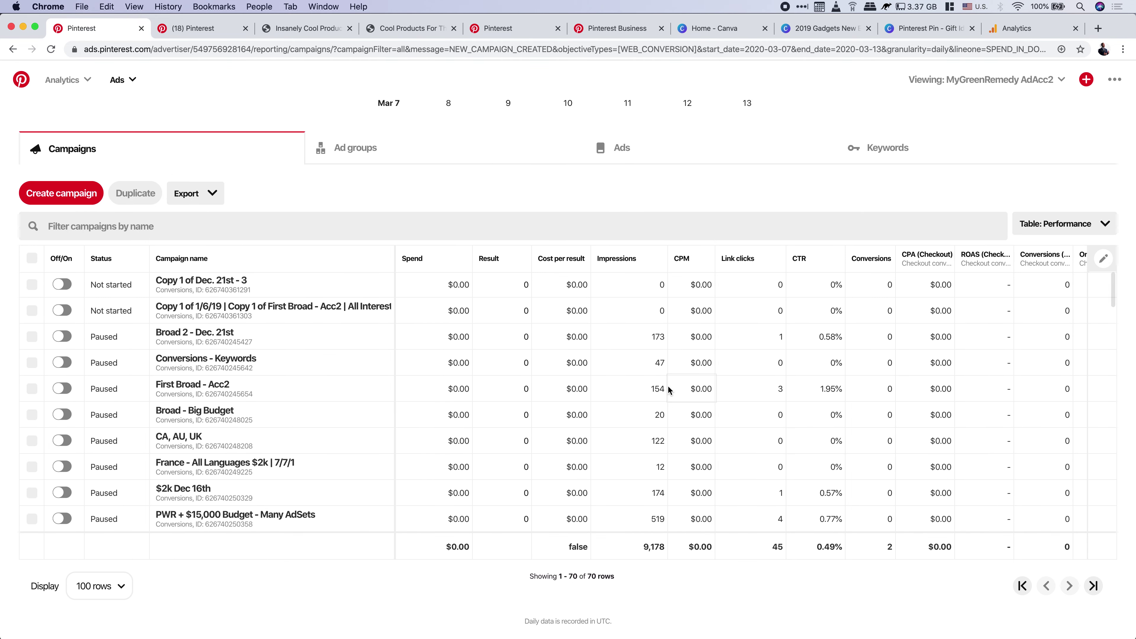
- Find the Cool Toothbrush campaign in the campaigns table and open the ads of its only ad group
scroll(668, 388, up, 5)
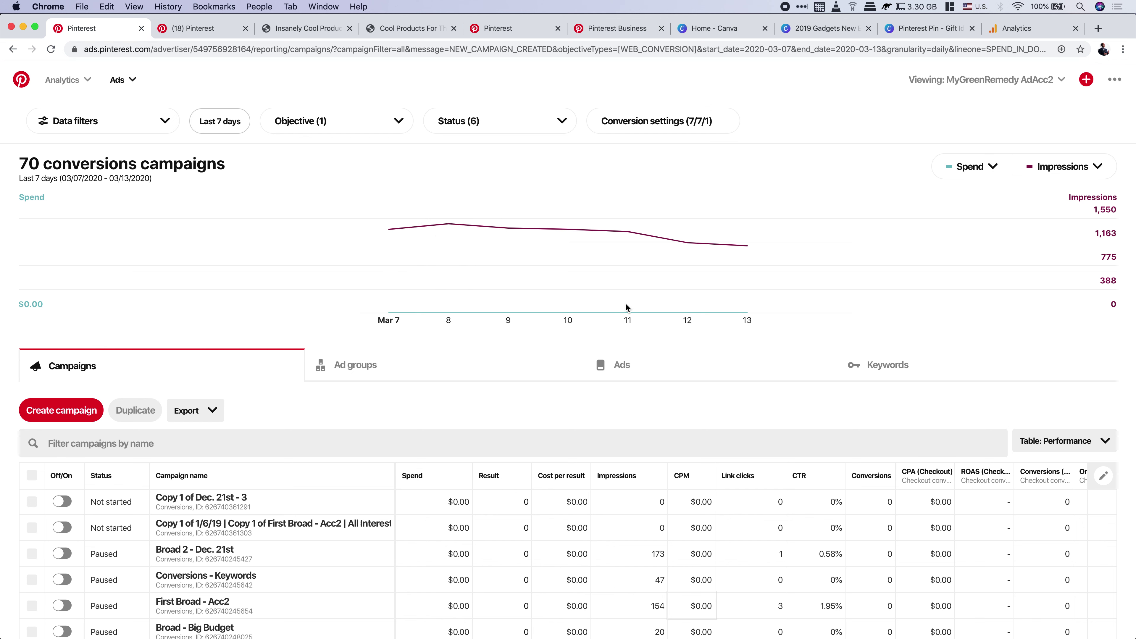
scroll(626, 309, down, 5)
scroll(380, 358, down, 15)
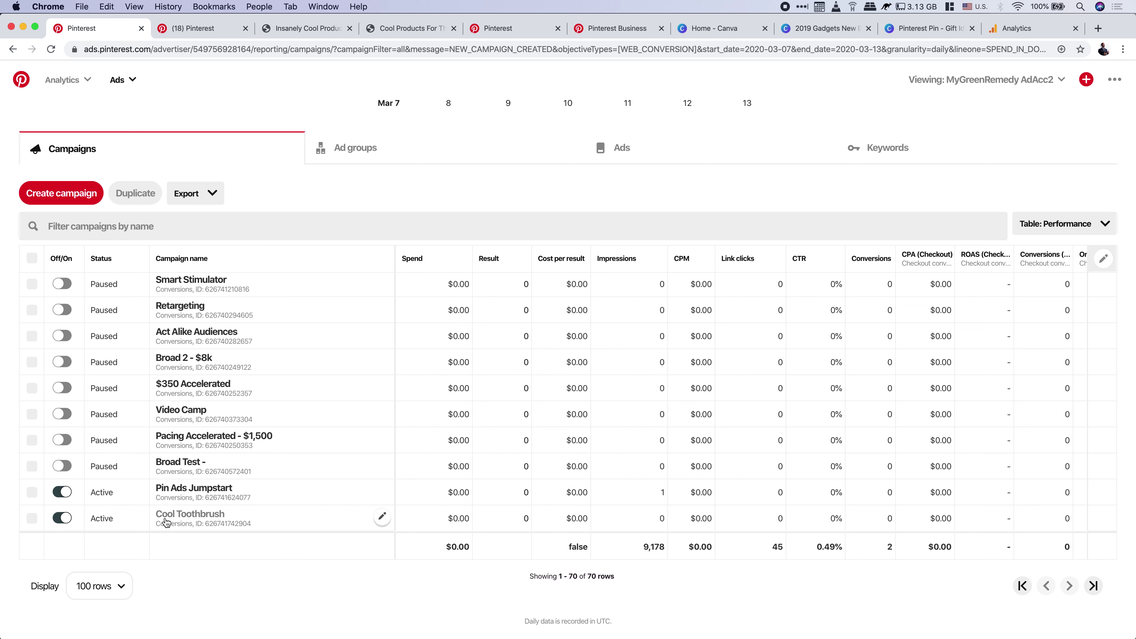
click(199, 517)
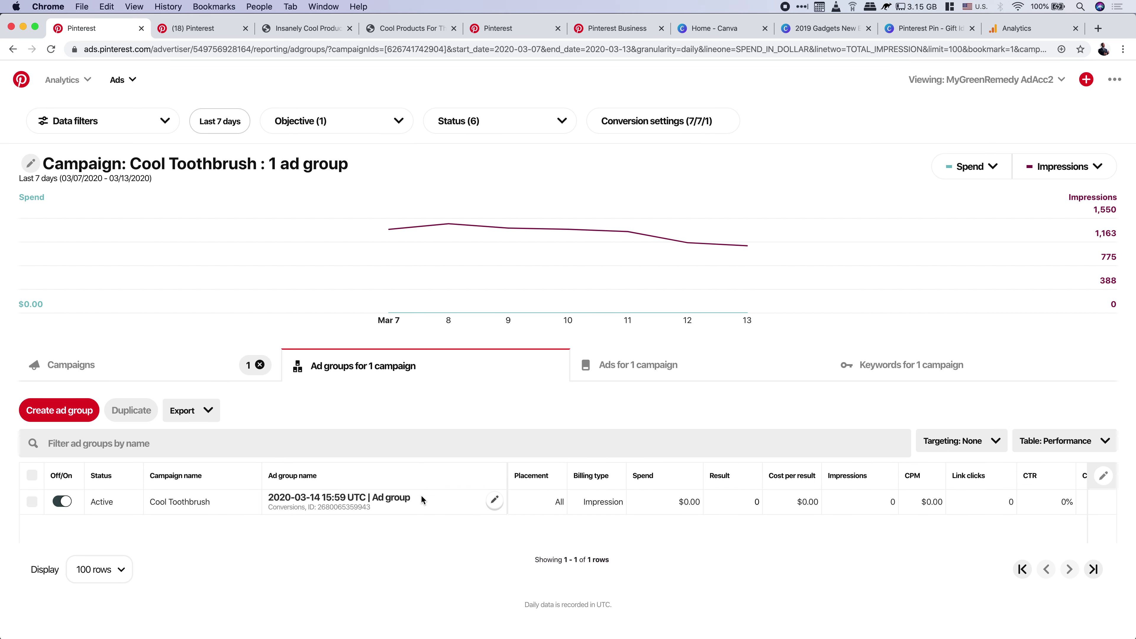
click(356, 500)
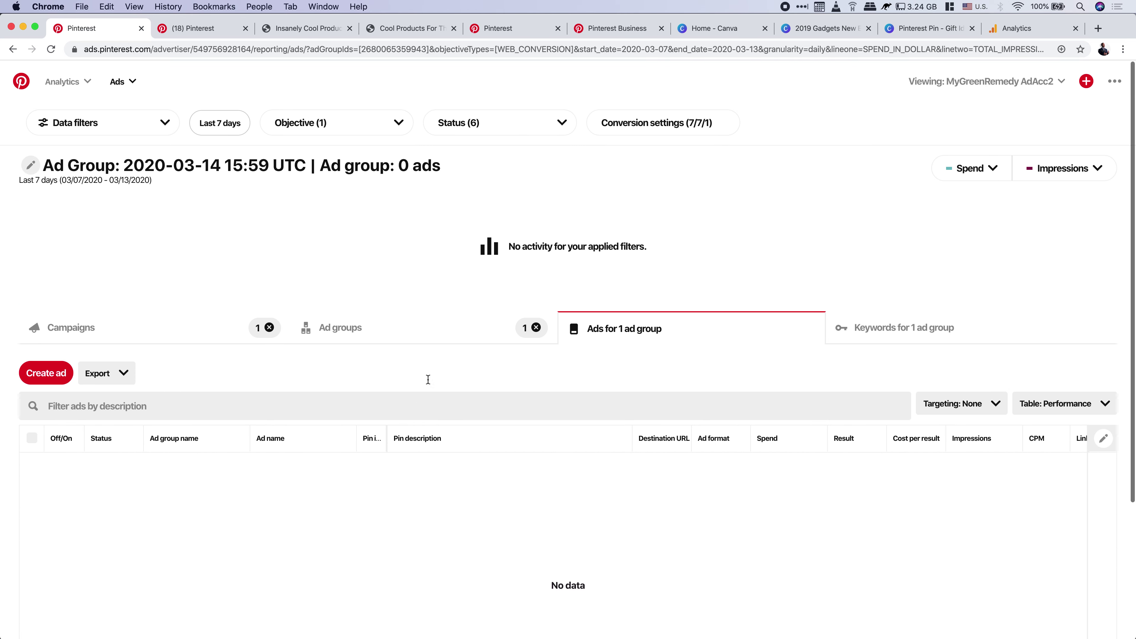
- Add Pending to the report's ad status filter and clear the ad group selection
click(560, 121)
scroll(508, 348, down, 2)
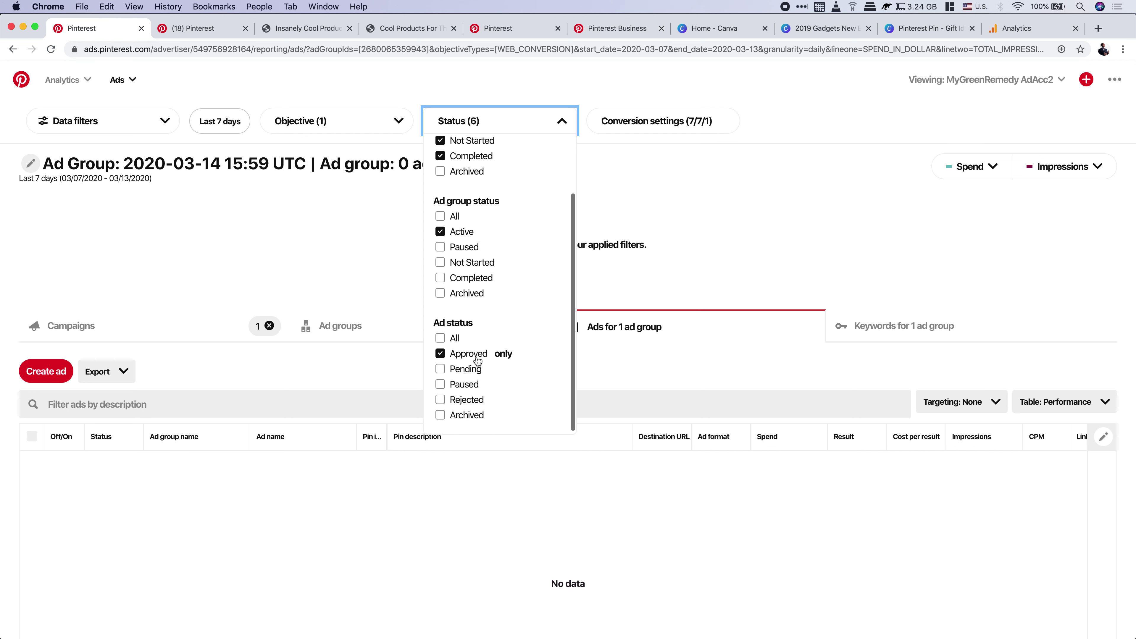
click(440, 369)
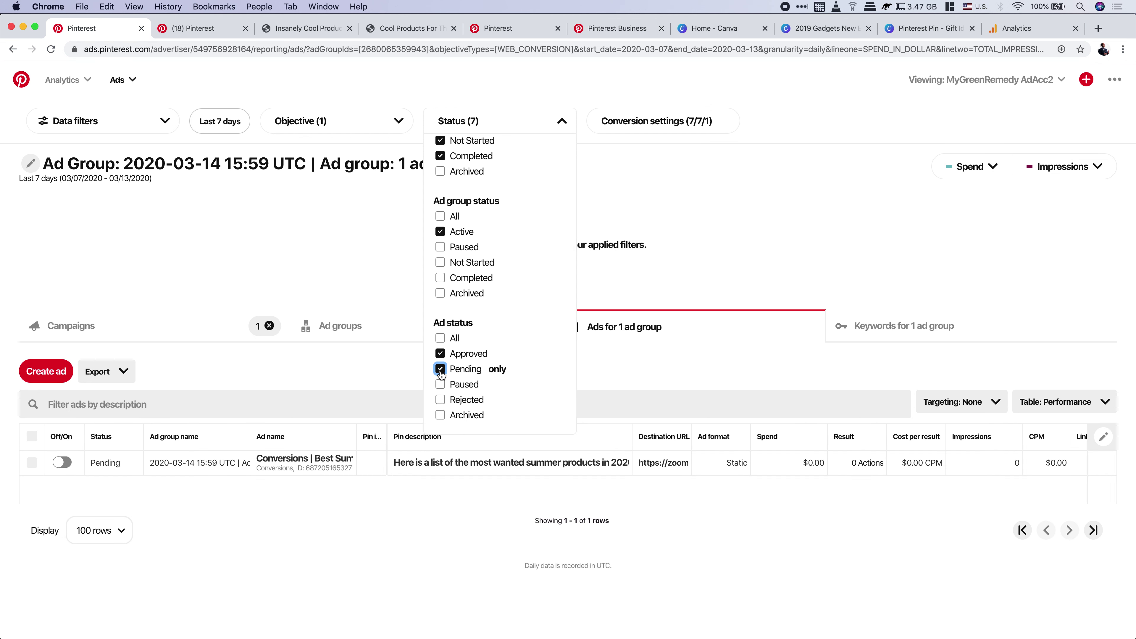
click(210, 532)
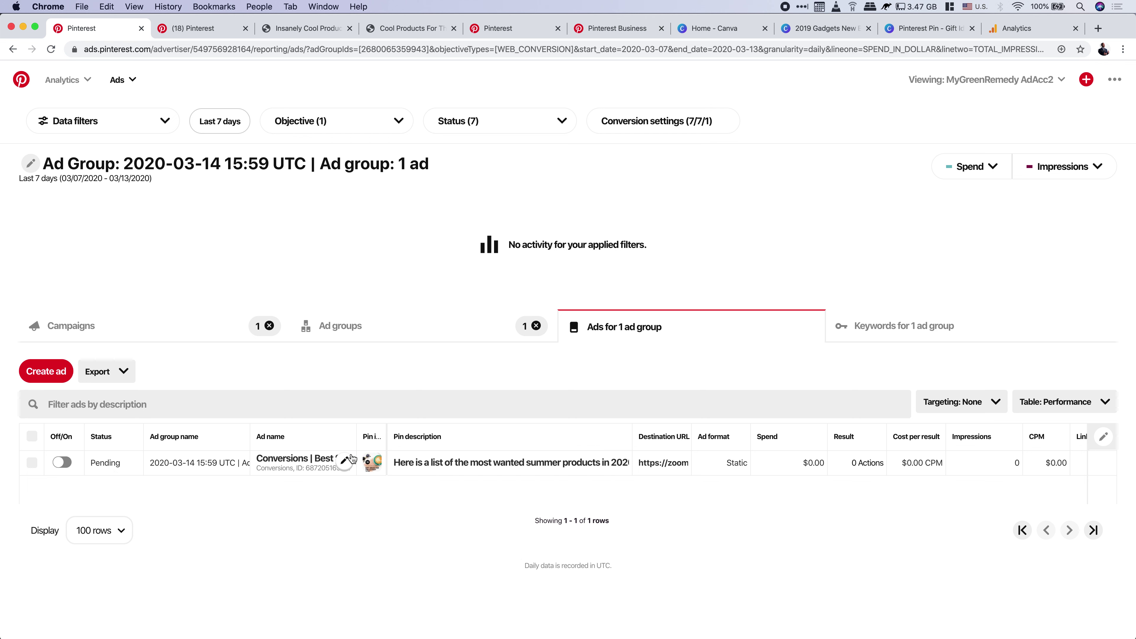
mouse_move(372, 466)
click(537, 326)
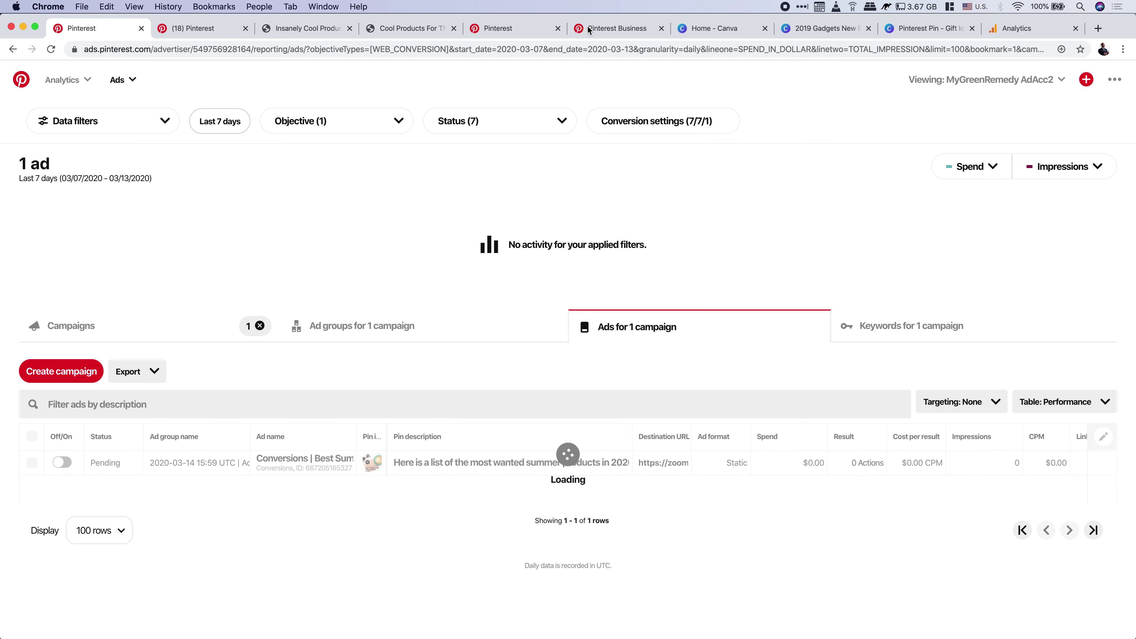
- Close the browser pages with the local 20 Insanely Cool Gadgets article and the Analytics audience overview
click(613, 29)
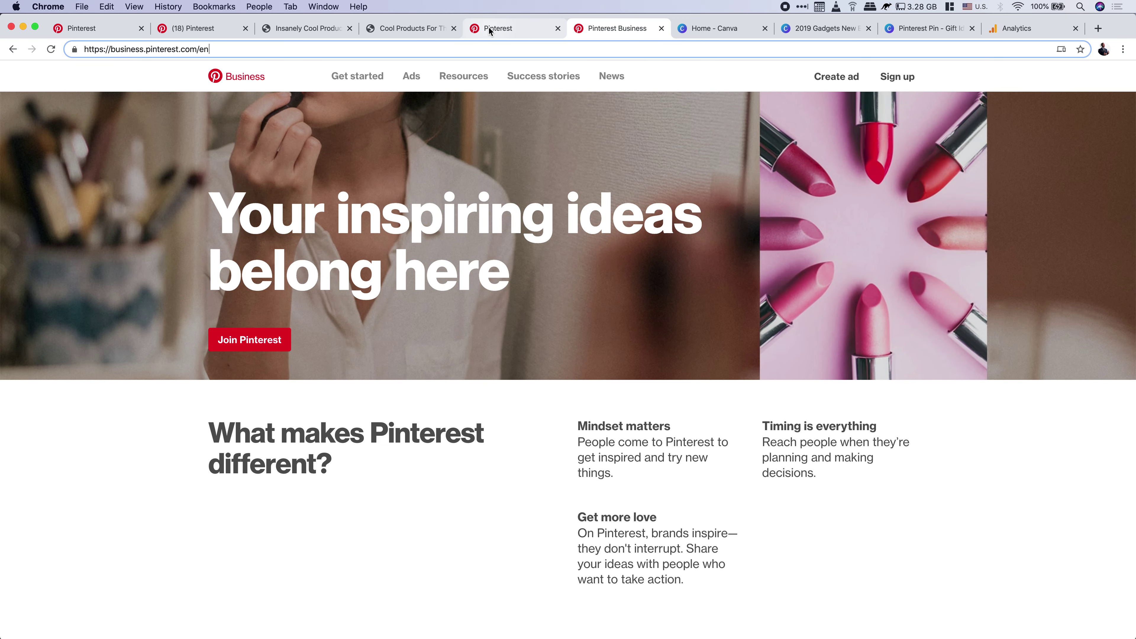
click(414, 31)
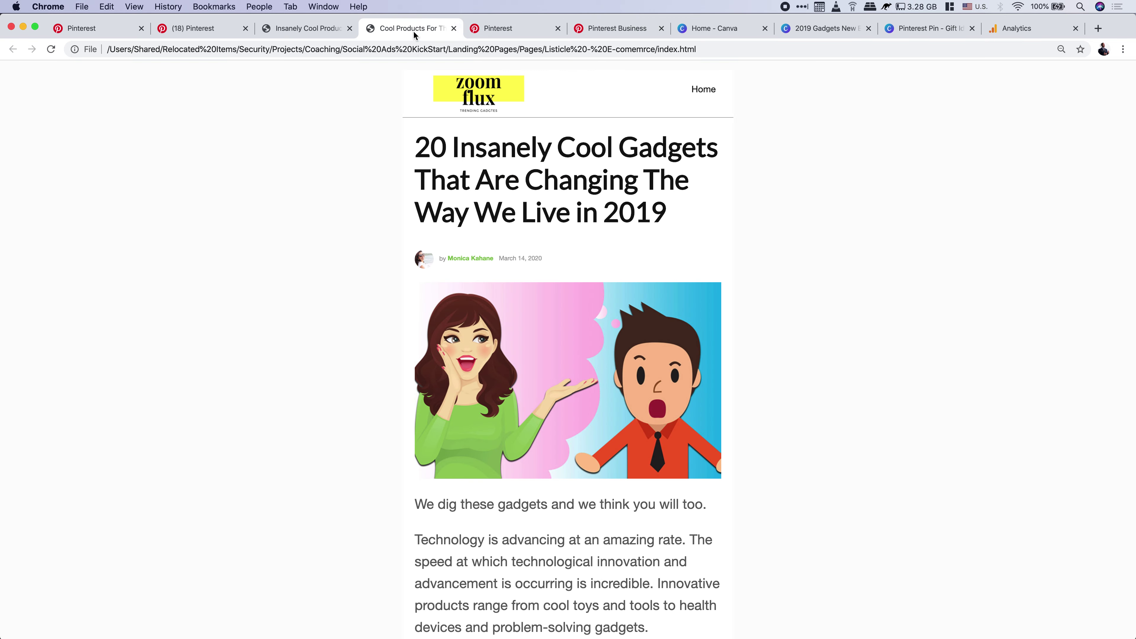
click(454, 28)
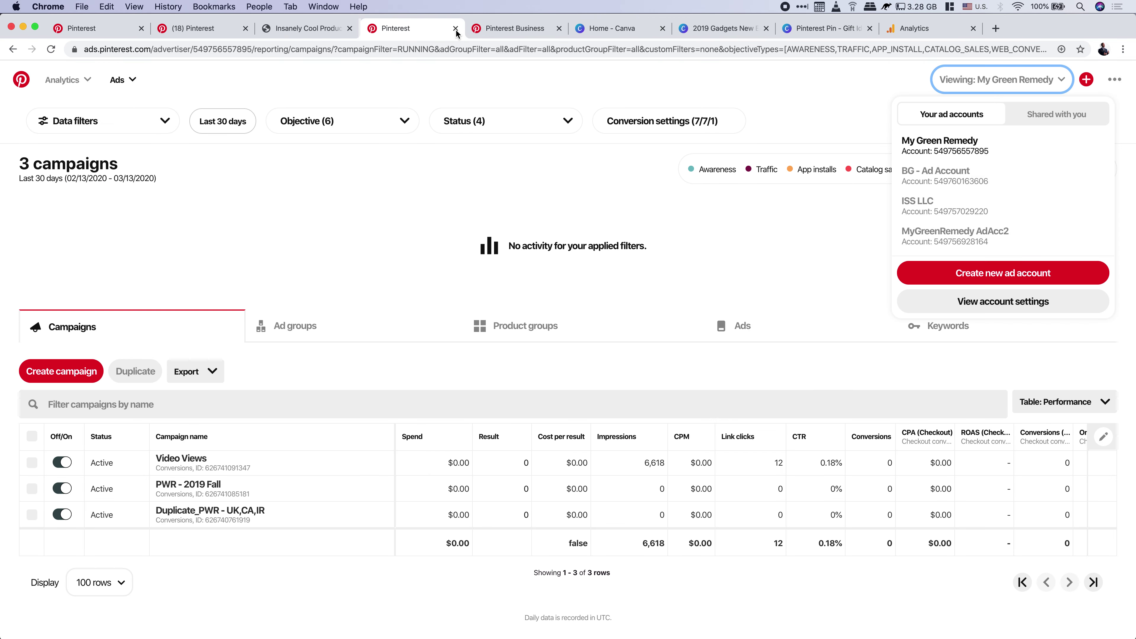
click(905, 31)
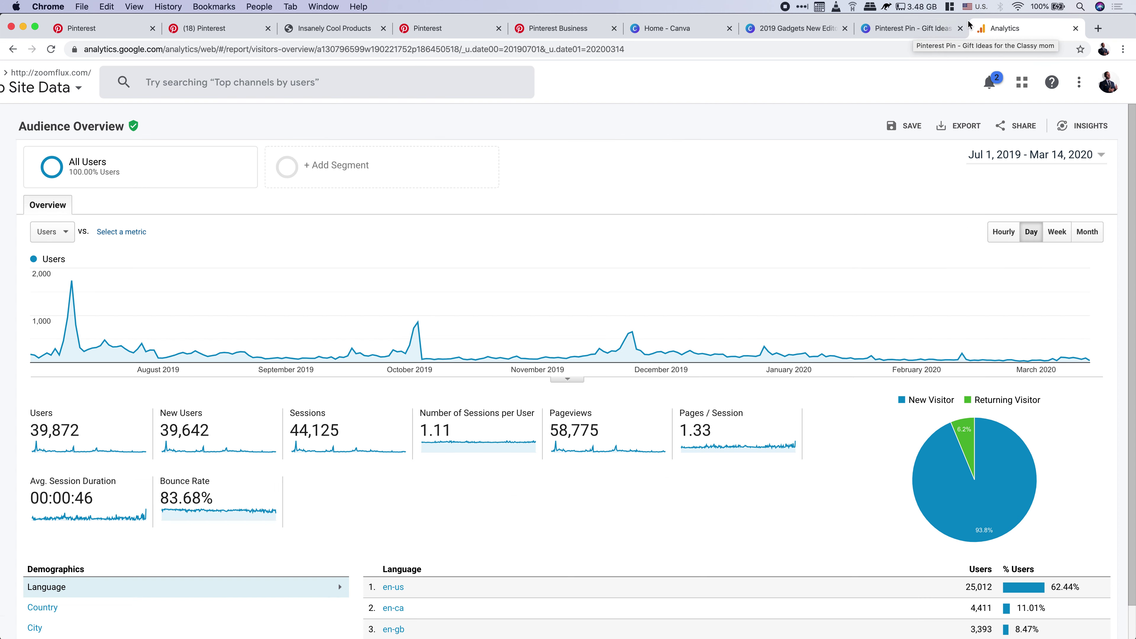
click(1075, 29)
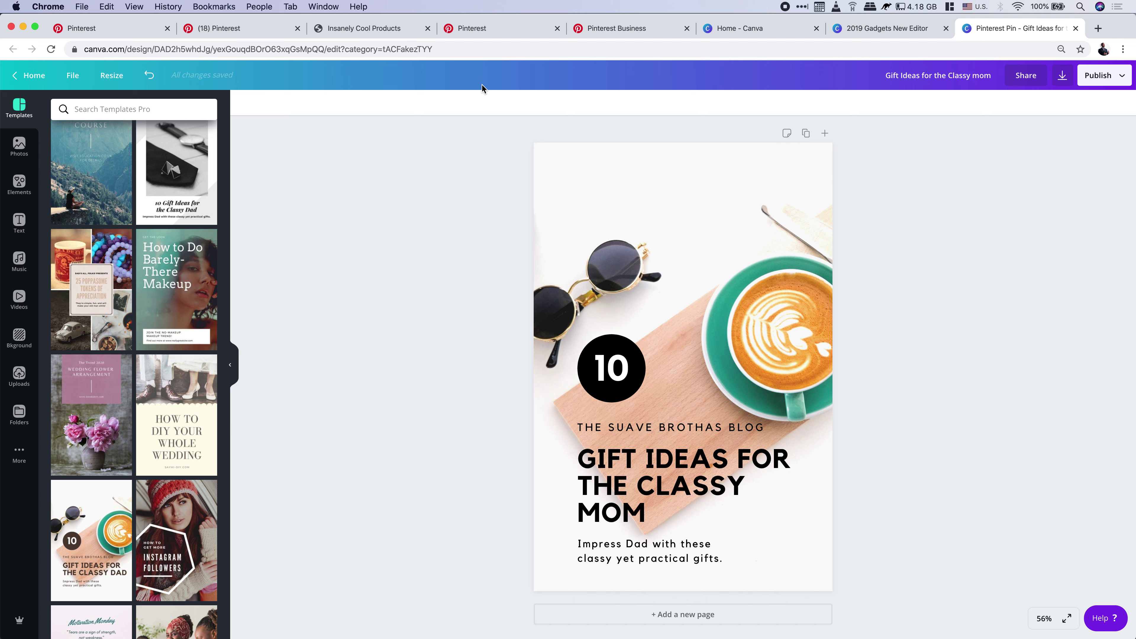
- Reload the 21 Insanely Cool Products article and look through the Pinterest search results for cool products
click(375, 29)
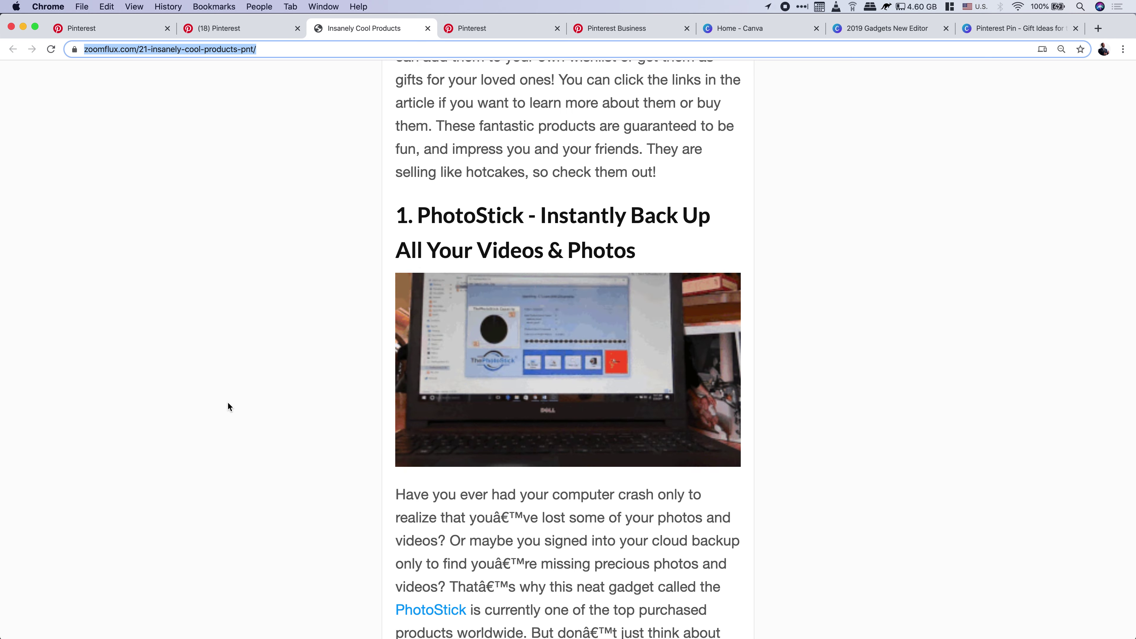
key(super+r)
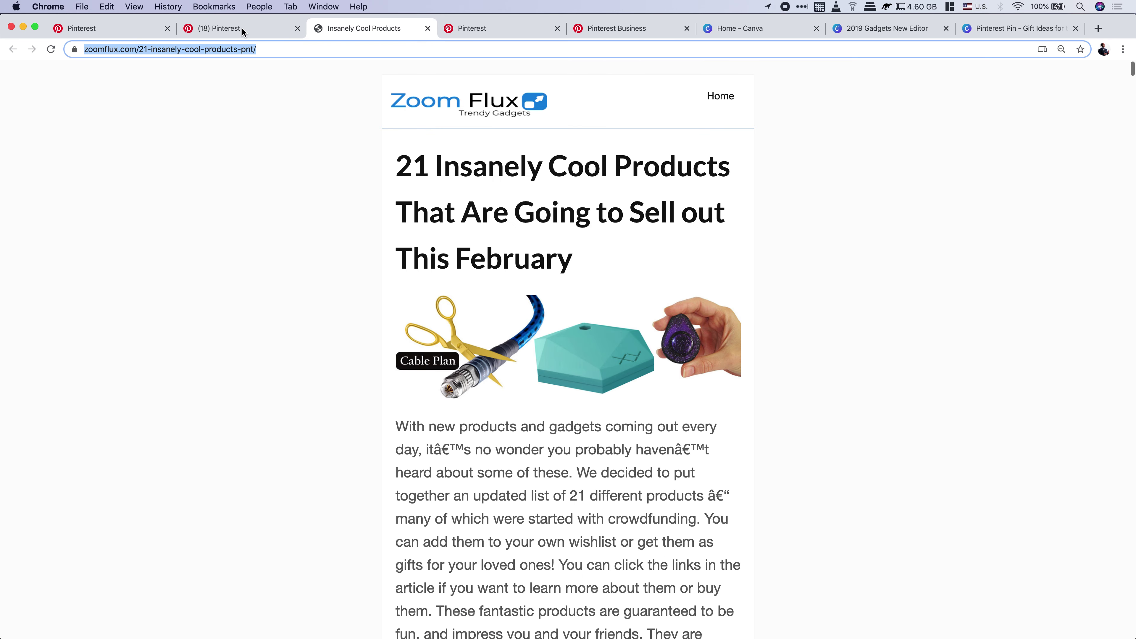
click(242, 29)
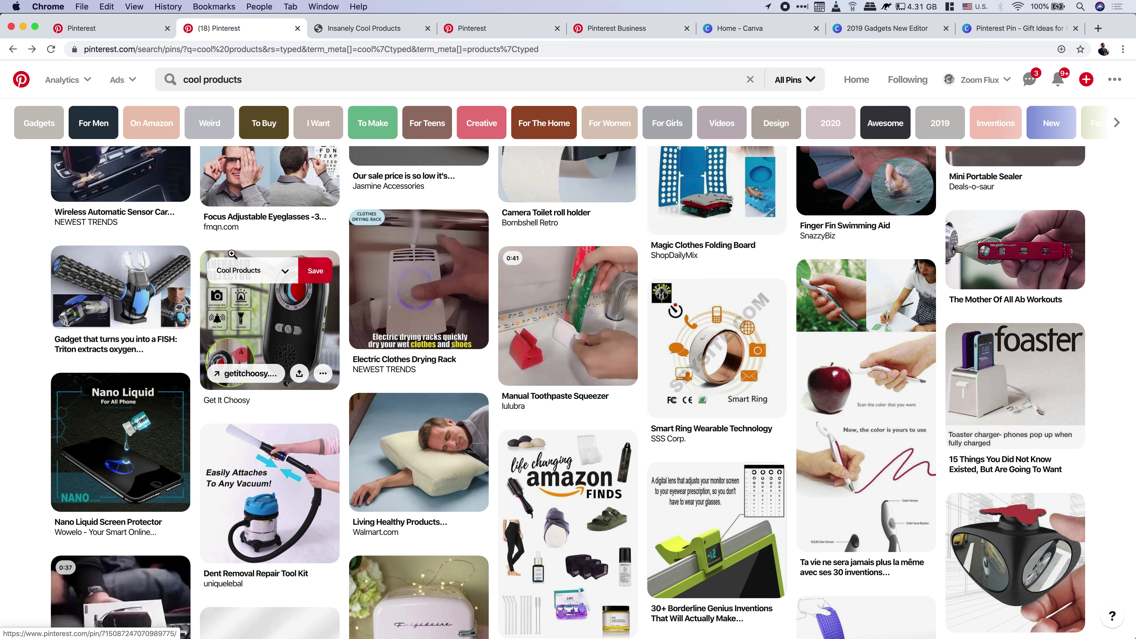
click(109, 34)
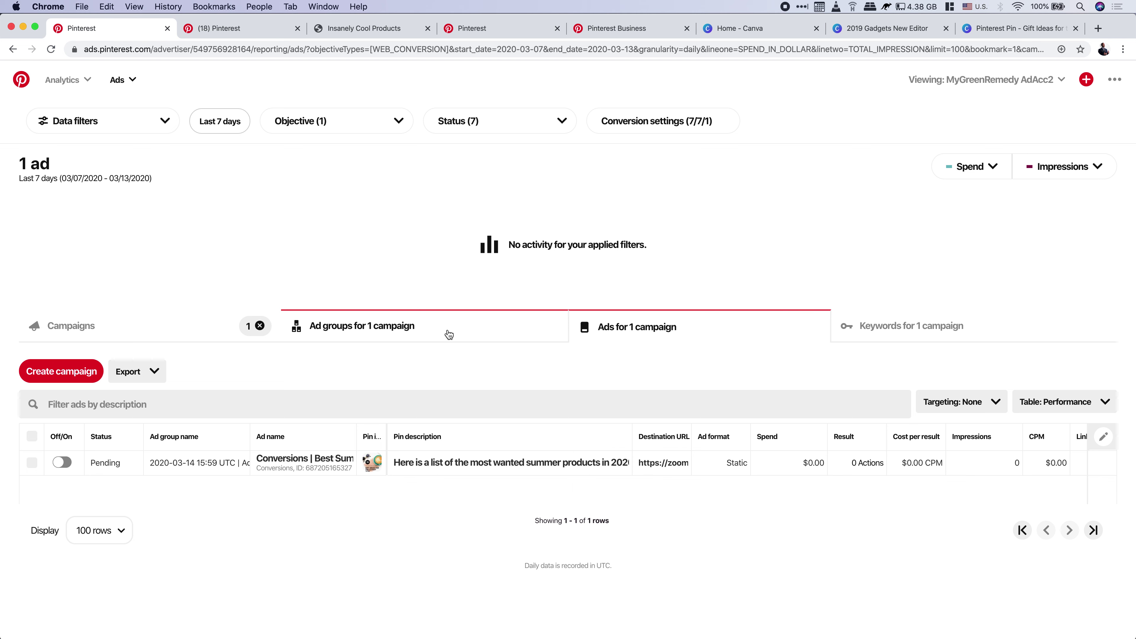
click(253, 29)
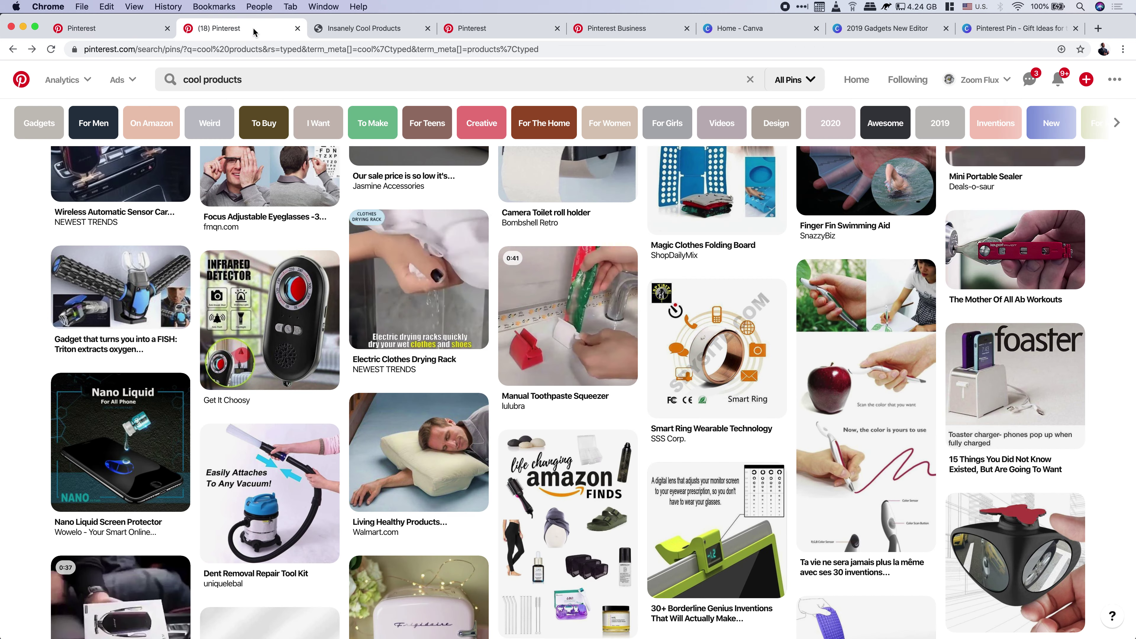
scroll(576, 277, up, 8)
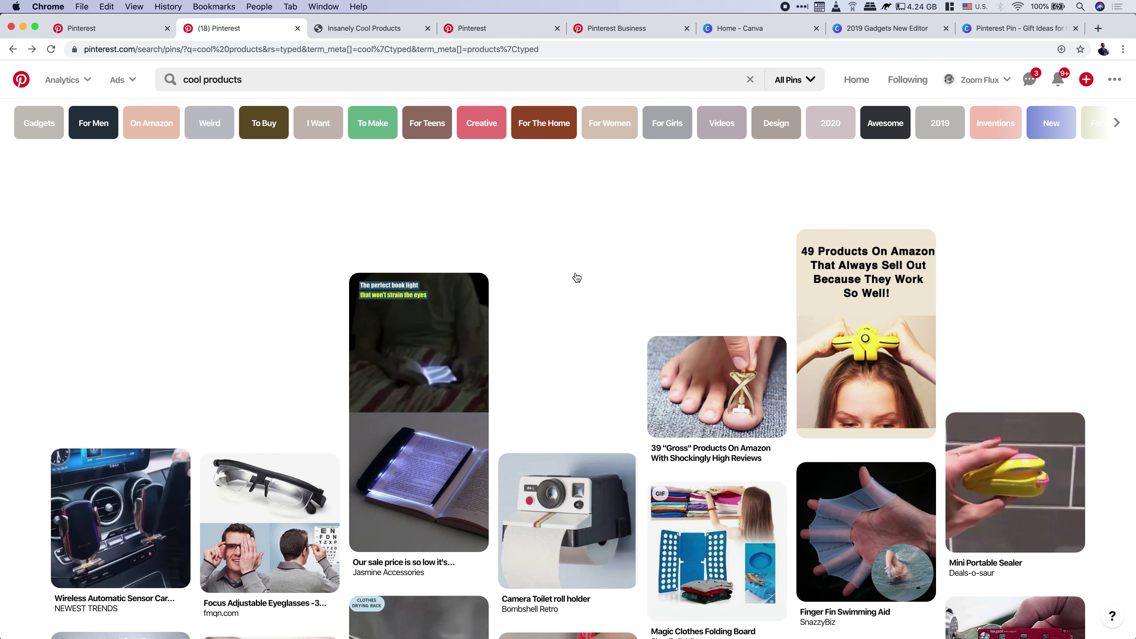
scroll(577, 277, up, 3)
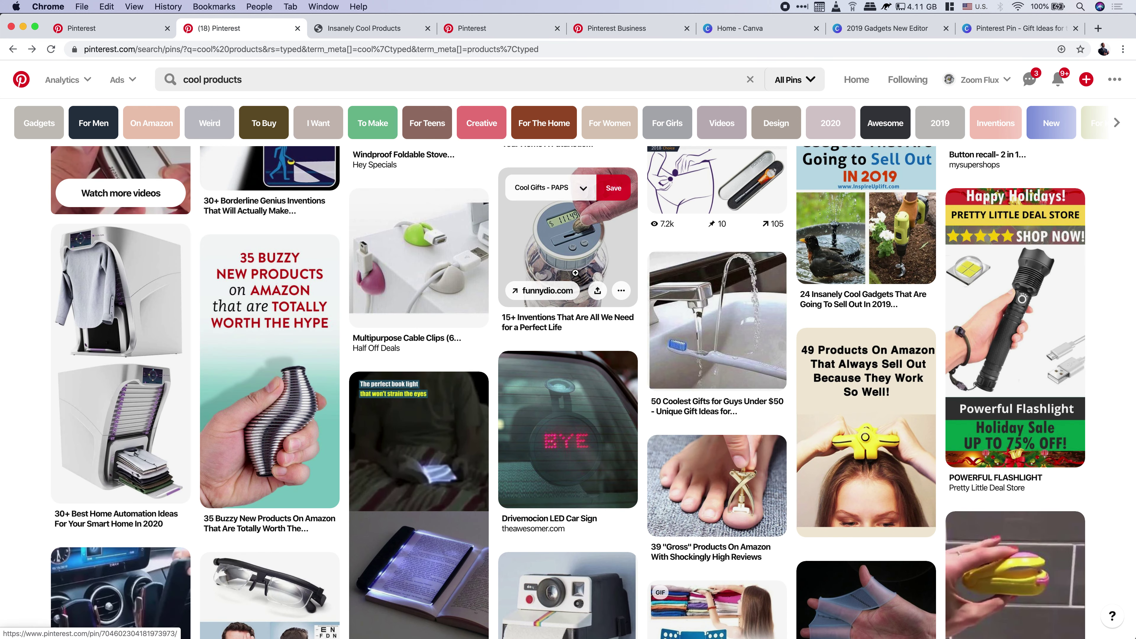